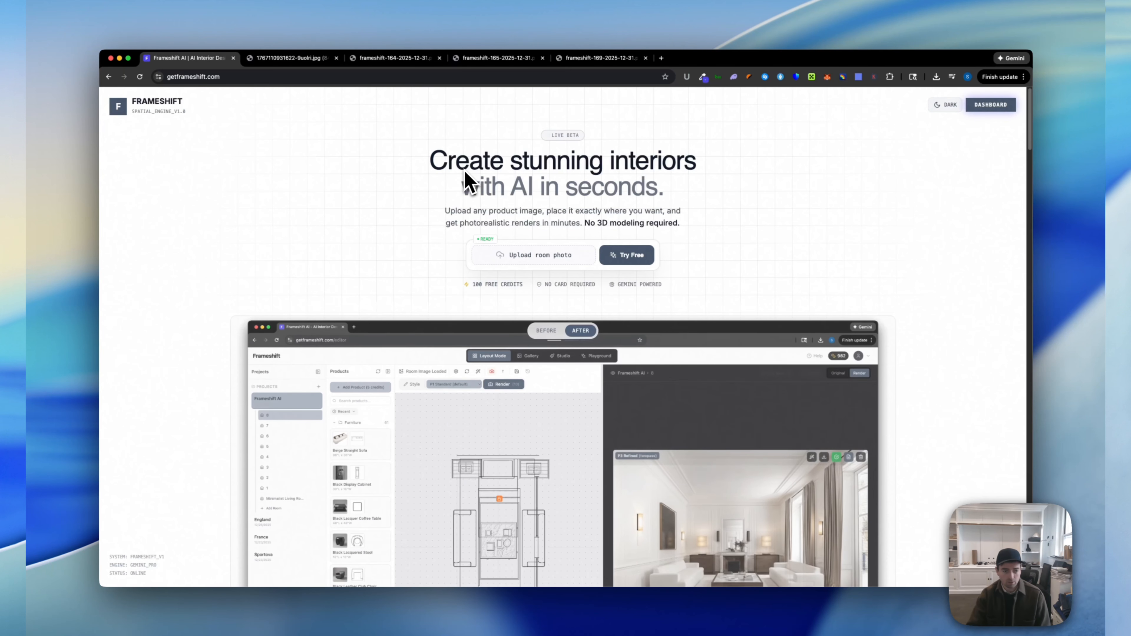
Step: View the empty room photo and the three furnished render images, including the evening version, and return to the Frameshift home page
left_click(289, 59)
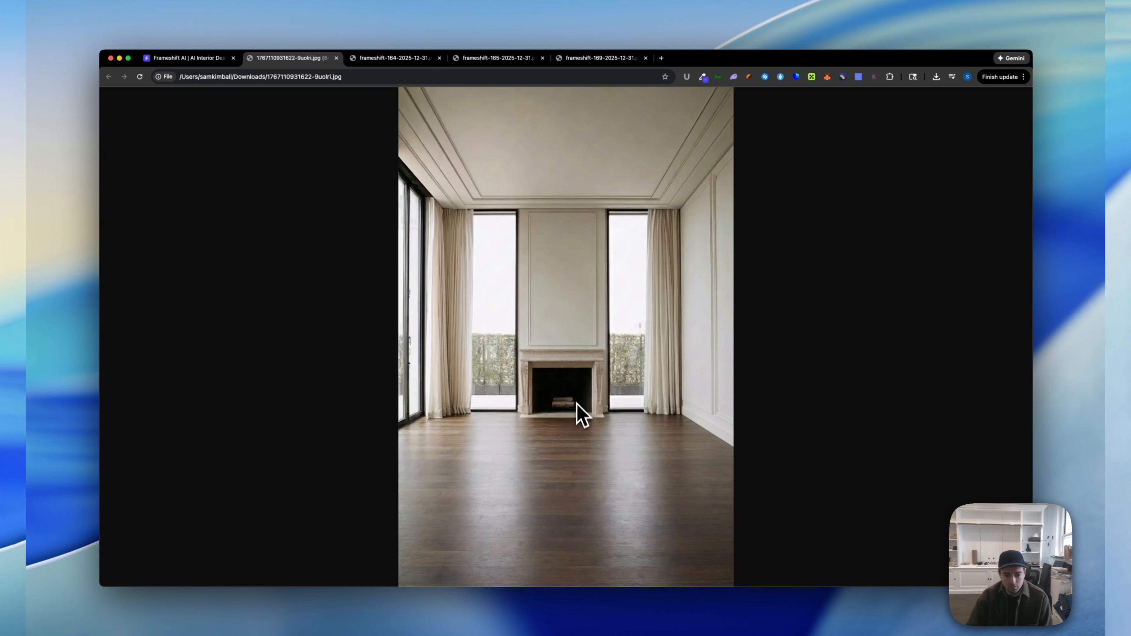
left_click(374, 65)
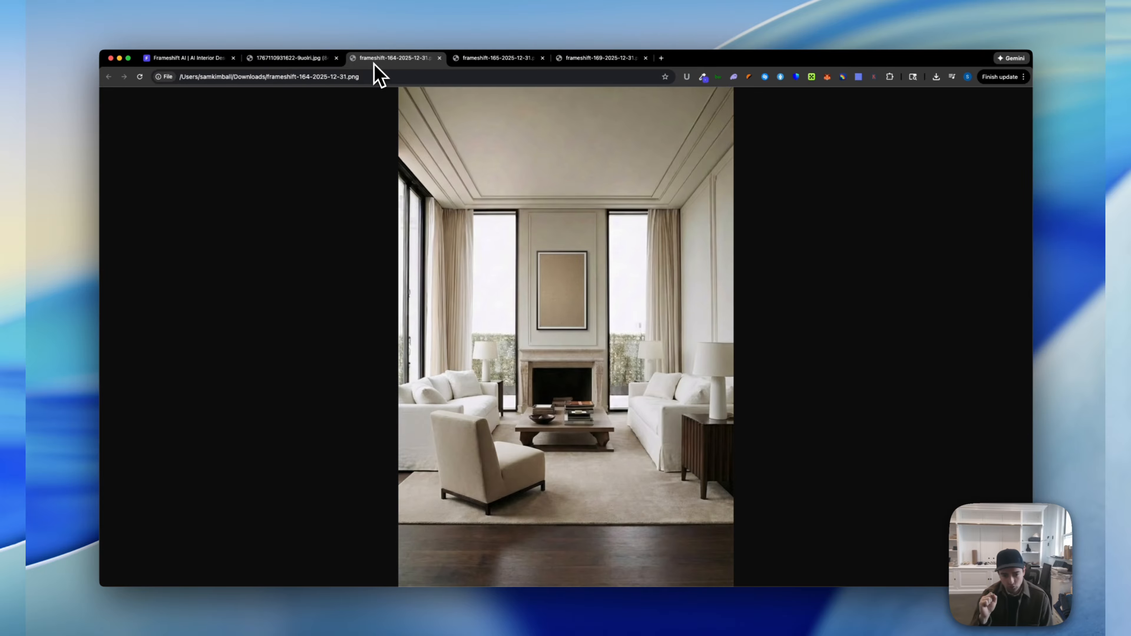
left_click(502, 63)
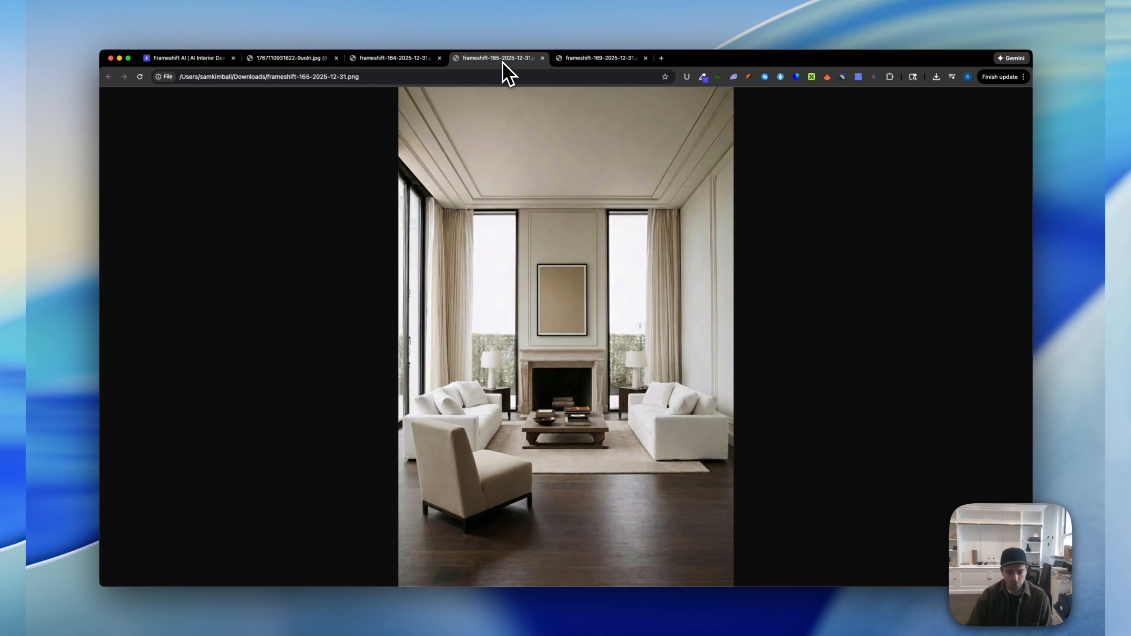
left_click(609, 62)
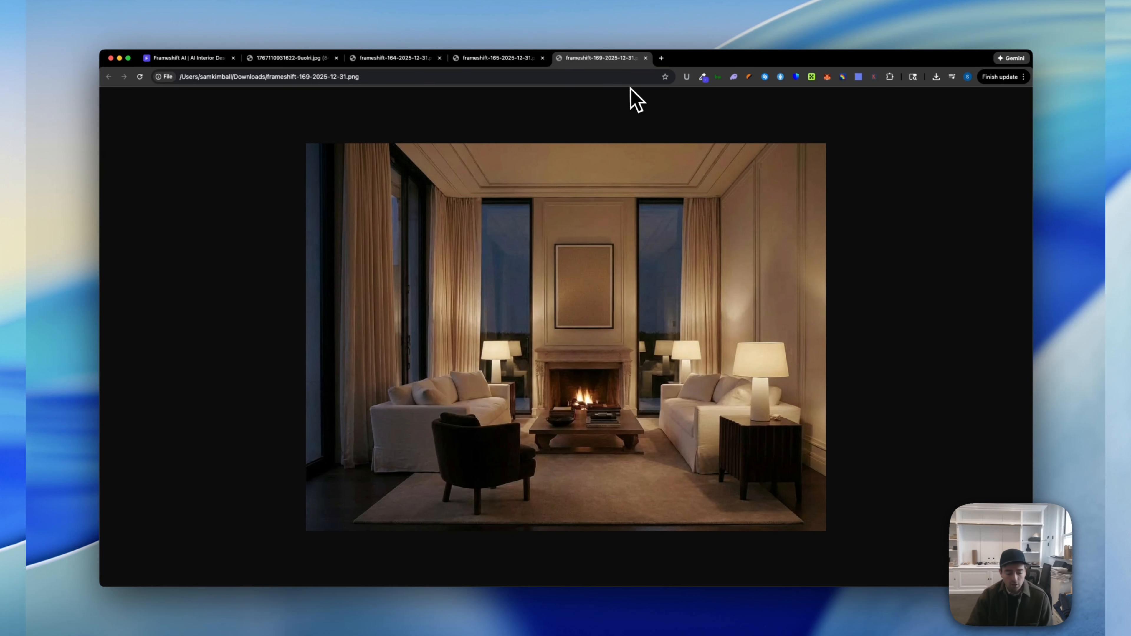
left_click(201, 60)
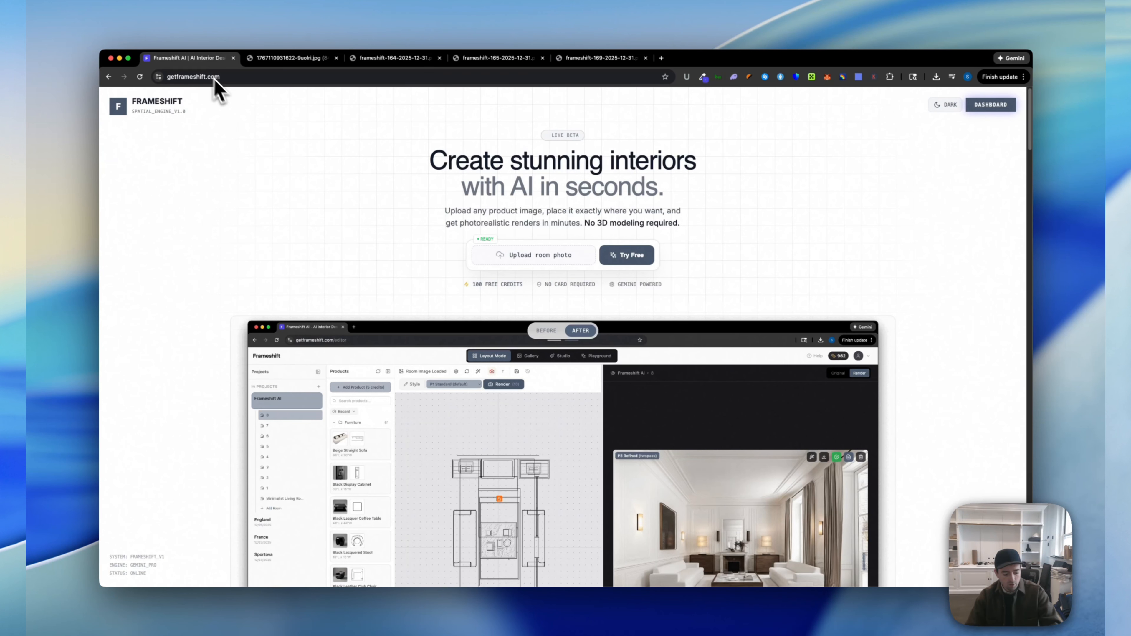
Step: Switch to the video player and play the two walkthrough clips of the furnished living room
key("super+Tab")
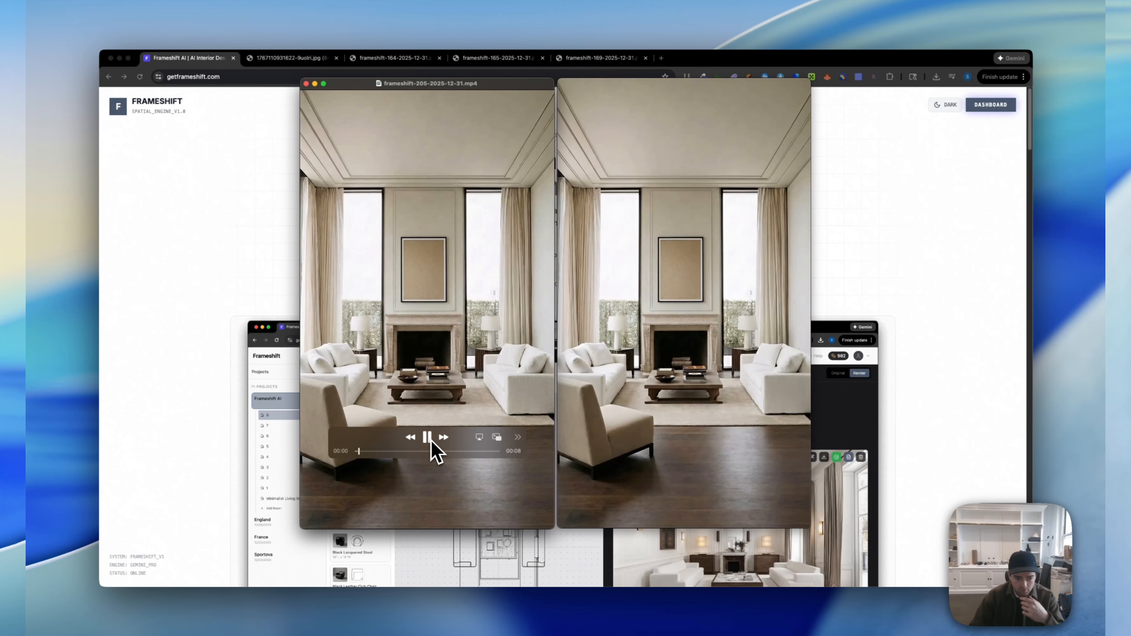
left_click(626, 455)
left_click(683, 437)
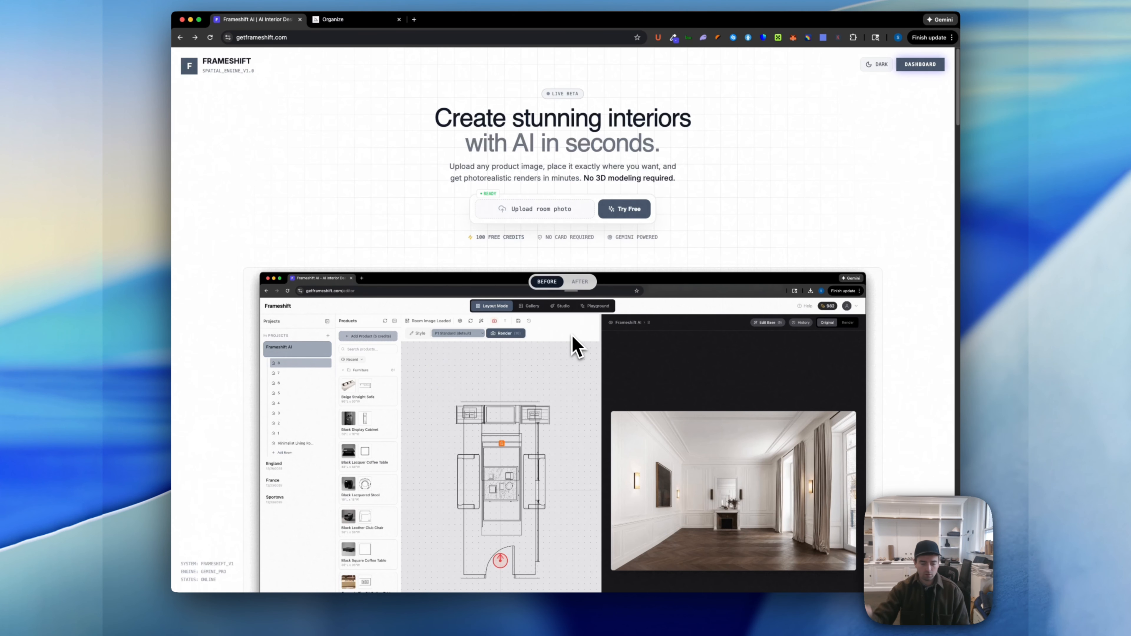
Step: Compare the before and after versions of the three gallery rooms in the See the transformation section
scroll(578, 345, "down", 20)
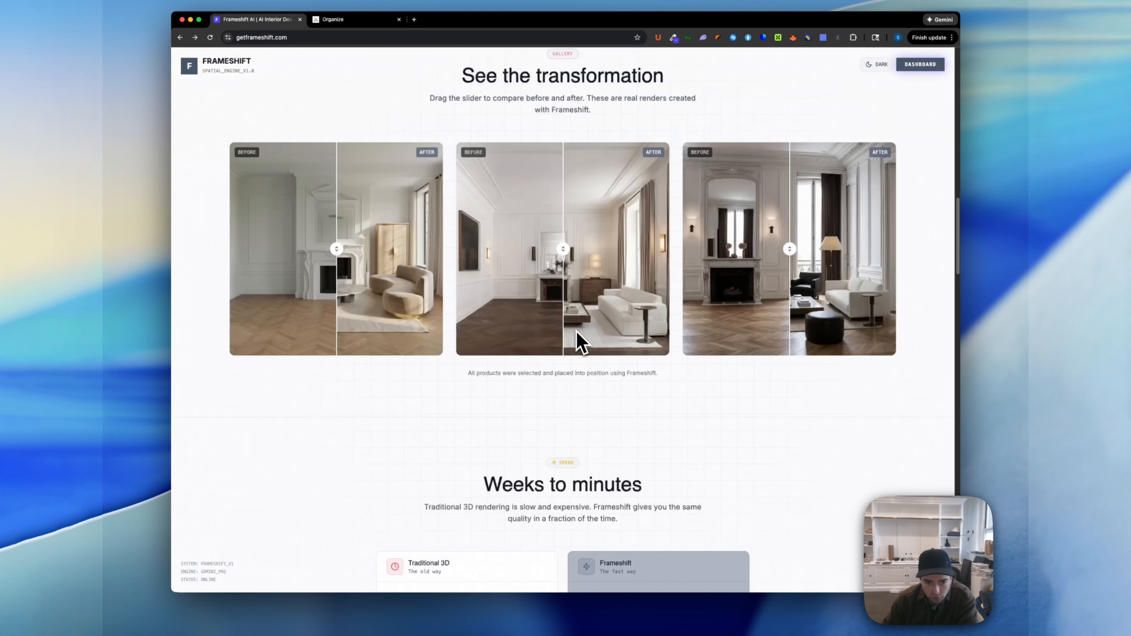
scroll(579, 344, "up", 12)
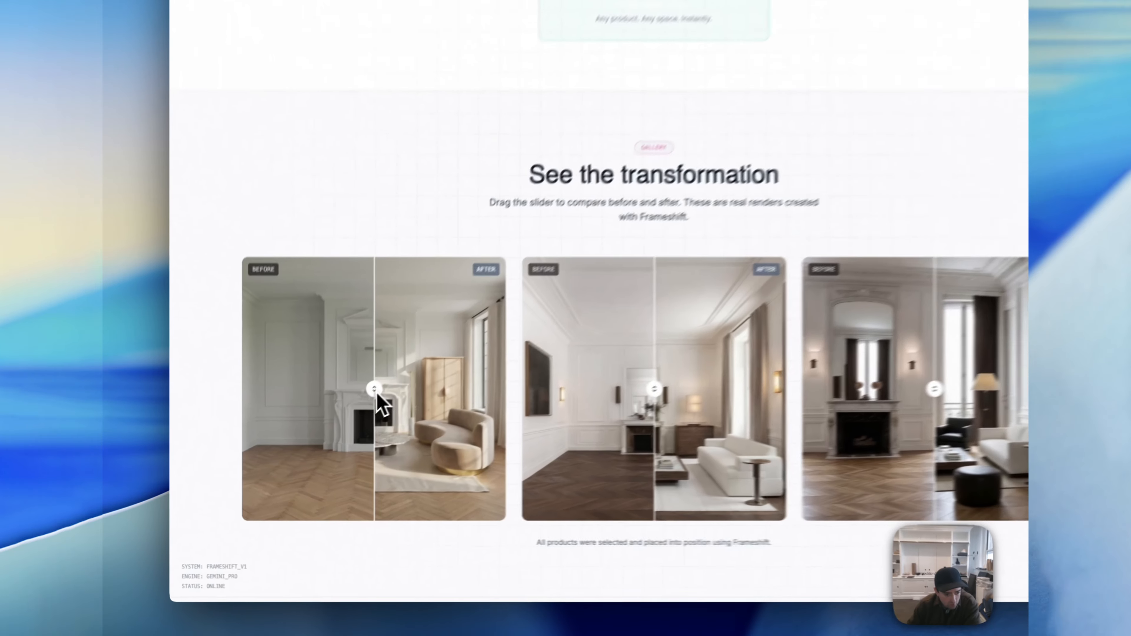
left_click_drag(340, 421, 230, 433)
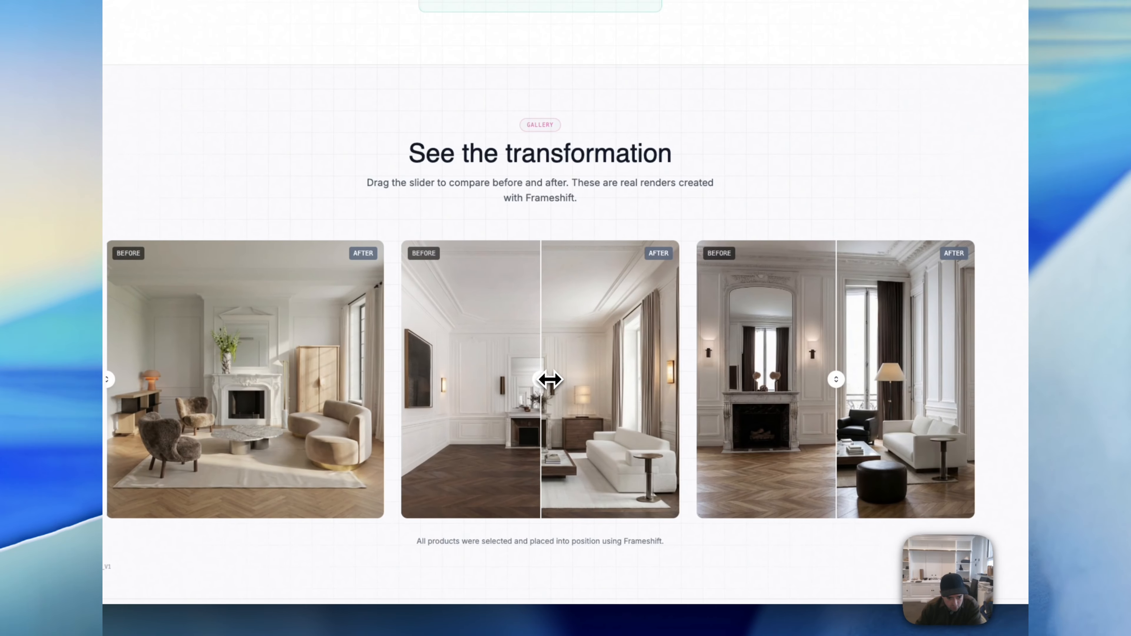
left_click_drag(646, 386, 787, 403)
left_click(412, 394)
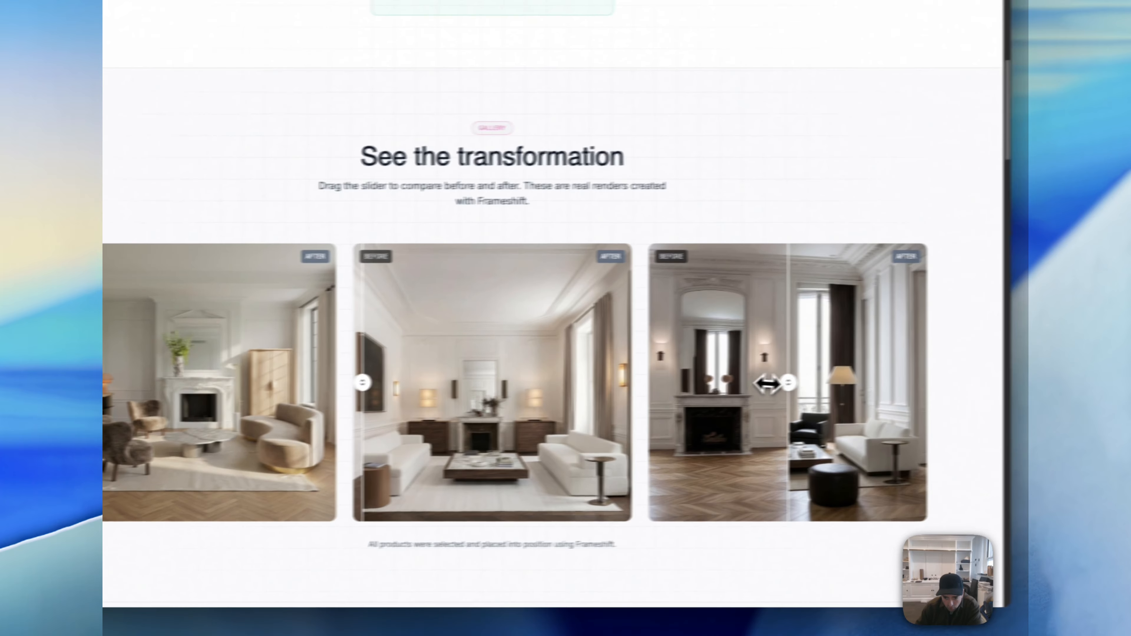
left_click_drag(767, 383, 644, 387)
Step: Look through the cost comparison and furniture staging sections and play the sample gym walkthrough video
scroll(644, 396, "down", 10)
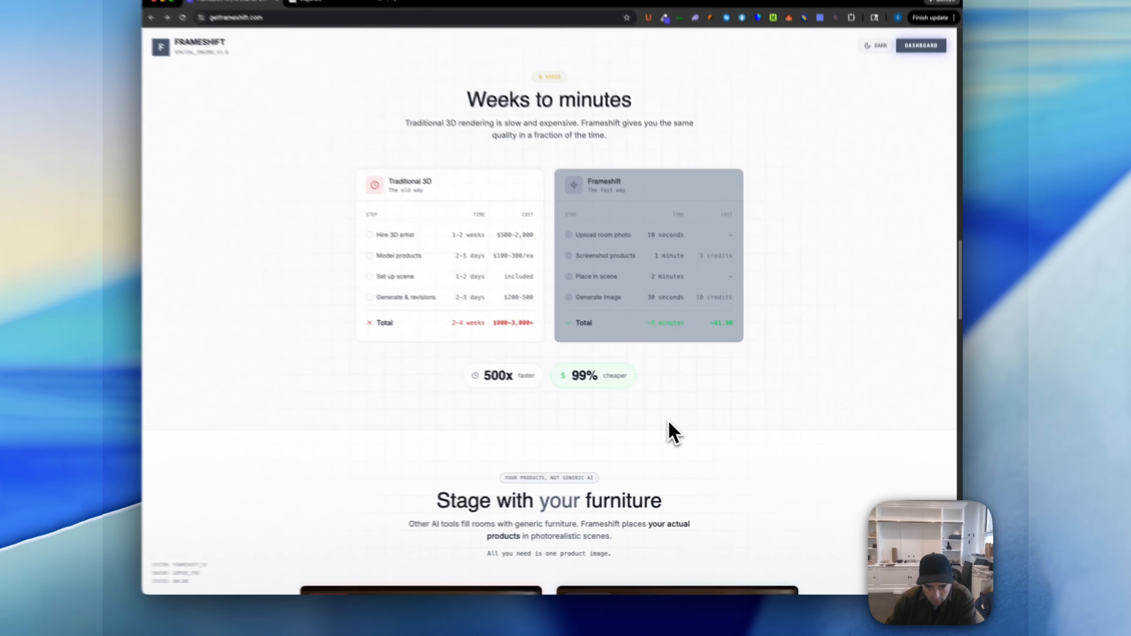
scroll(615, 401, "down", 15)
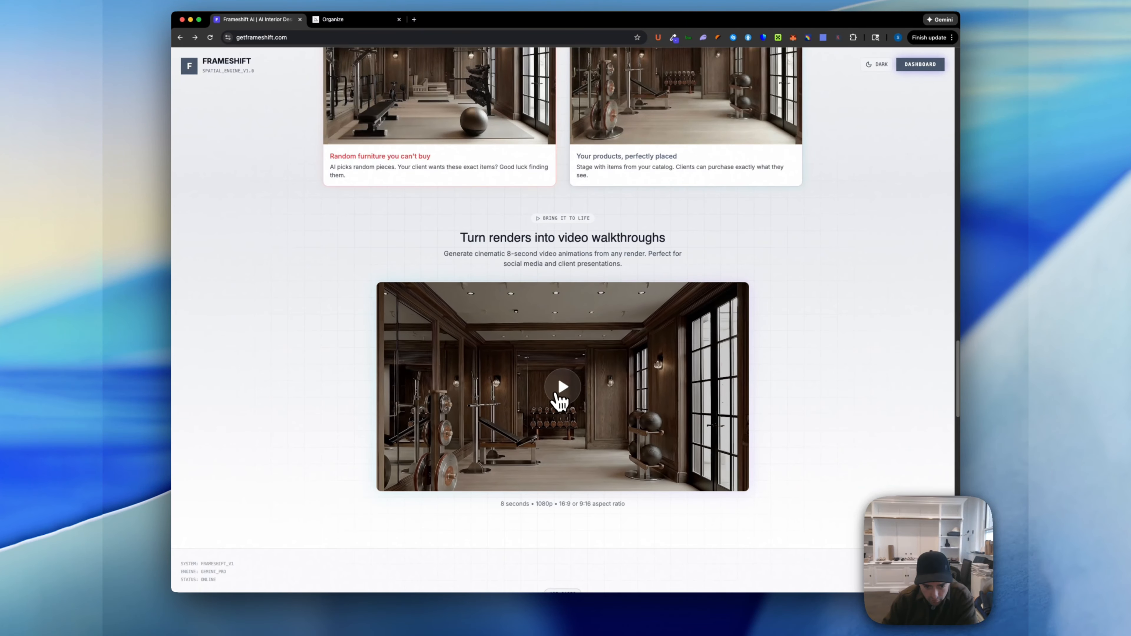
left_click(559, 397)
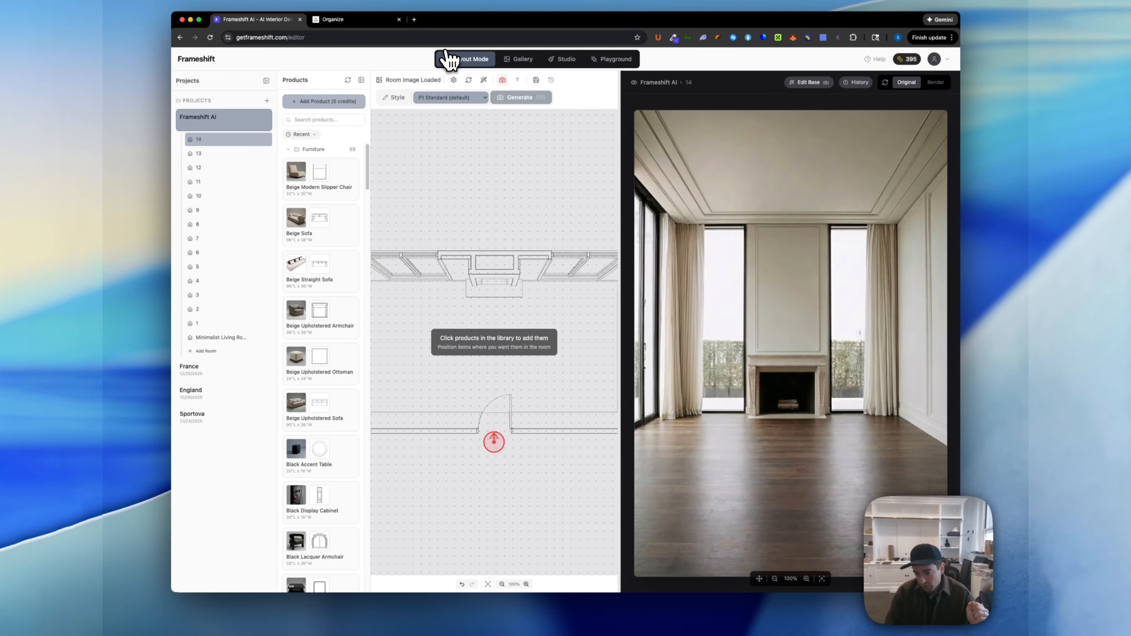
Step: Delete the empty room 15 from the Frameshift AI project and create a new project named Test
left_click(261, 160)
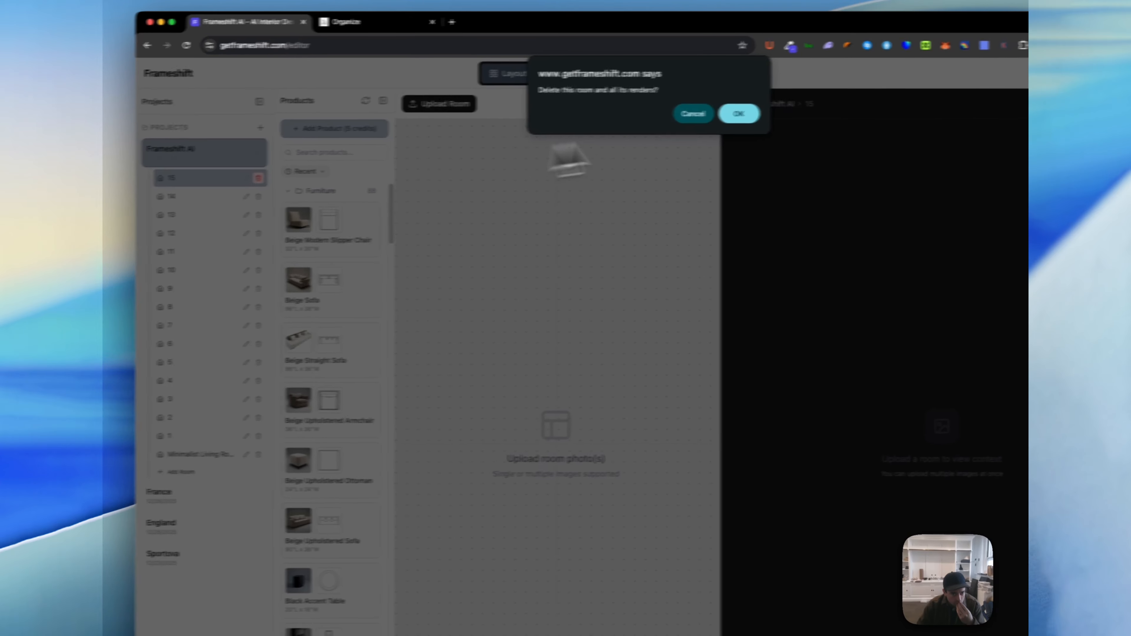
left_click(689, 110)
left_click(208, 127)
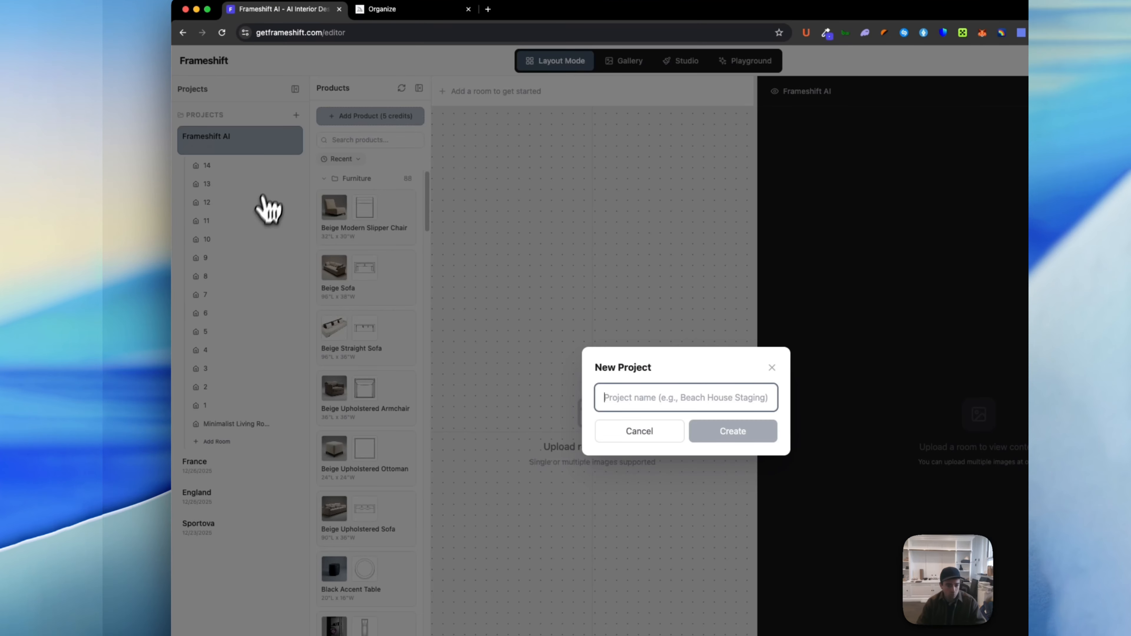
type("Test")
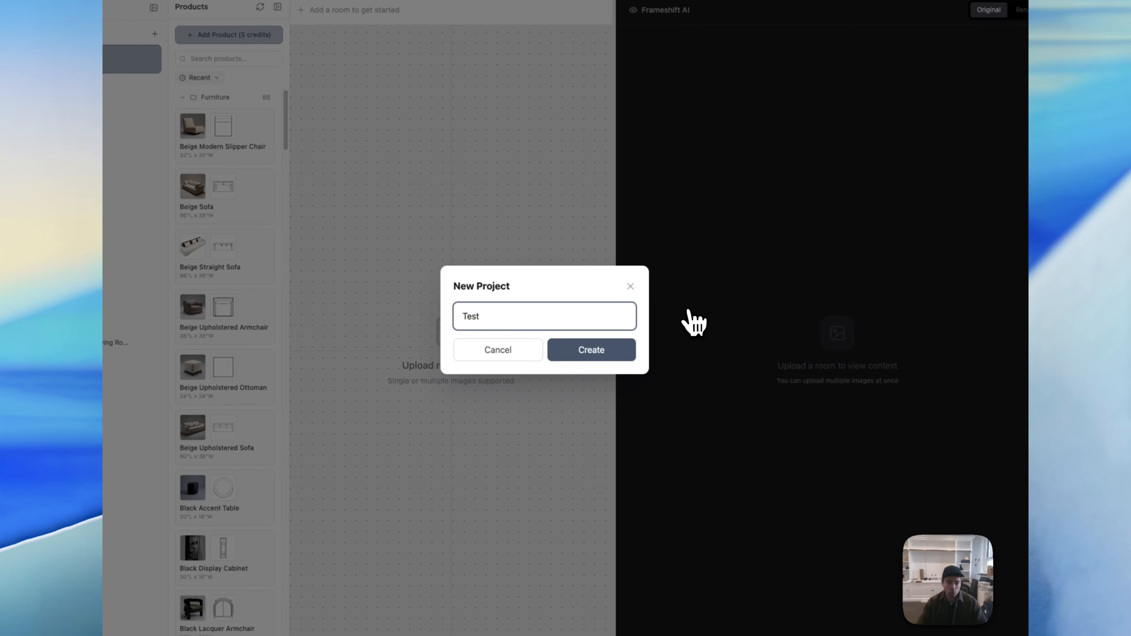
left_click(614, 352)
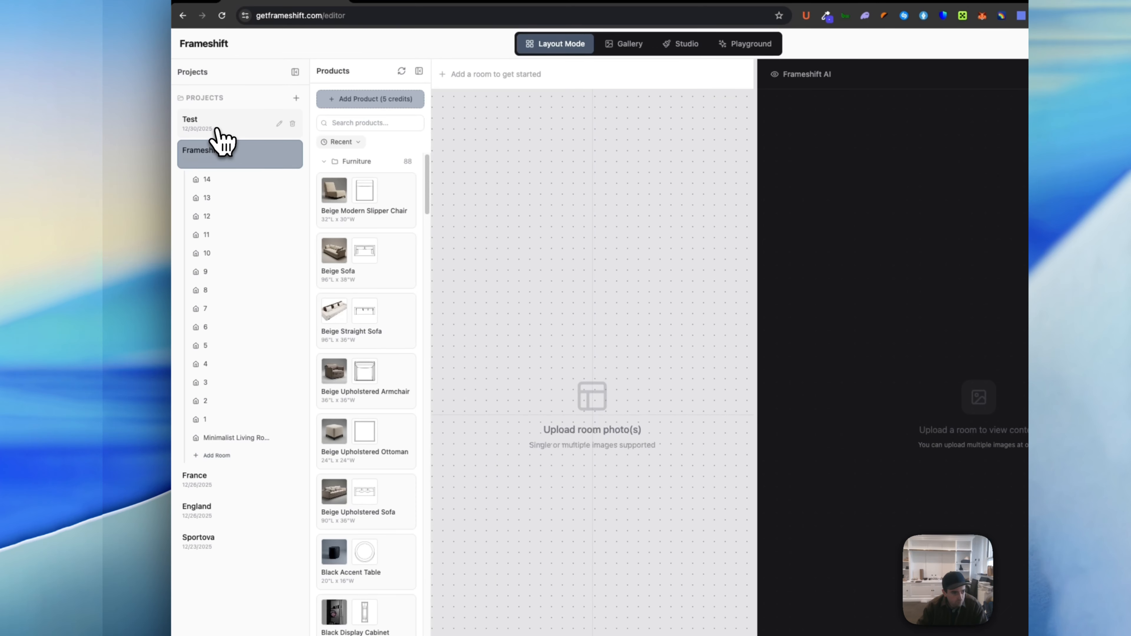
Step: Open the Test project and add a room named "1 Test" to it
left_click(217, 133)
left_click(219, 147)
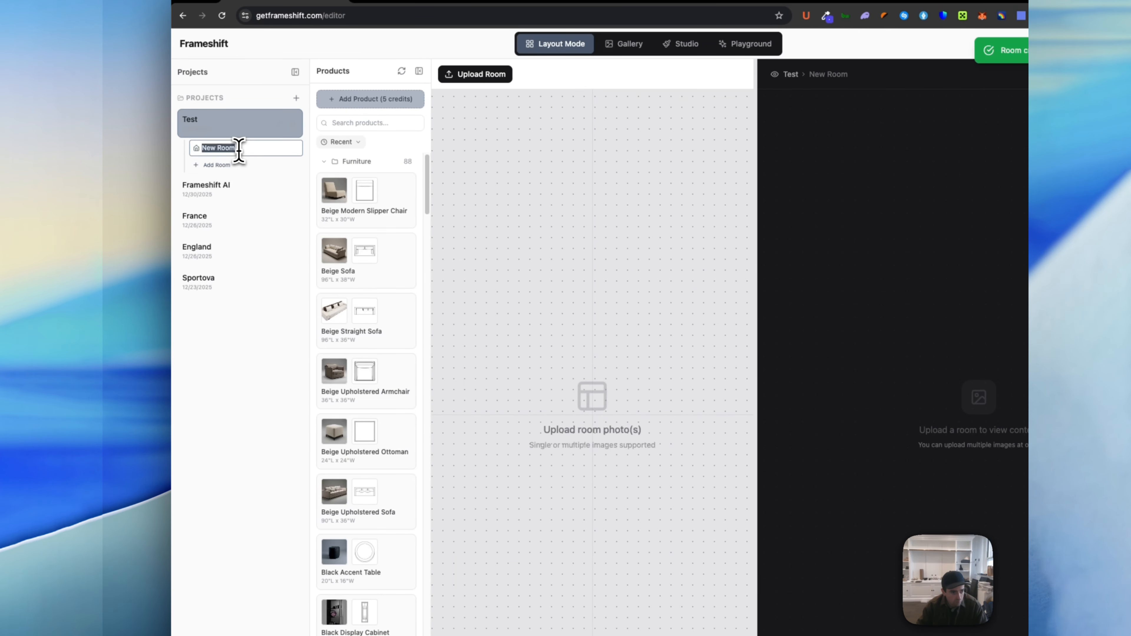
type("1")
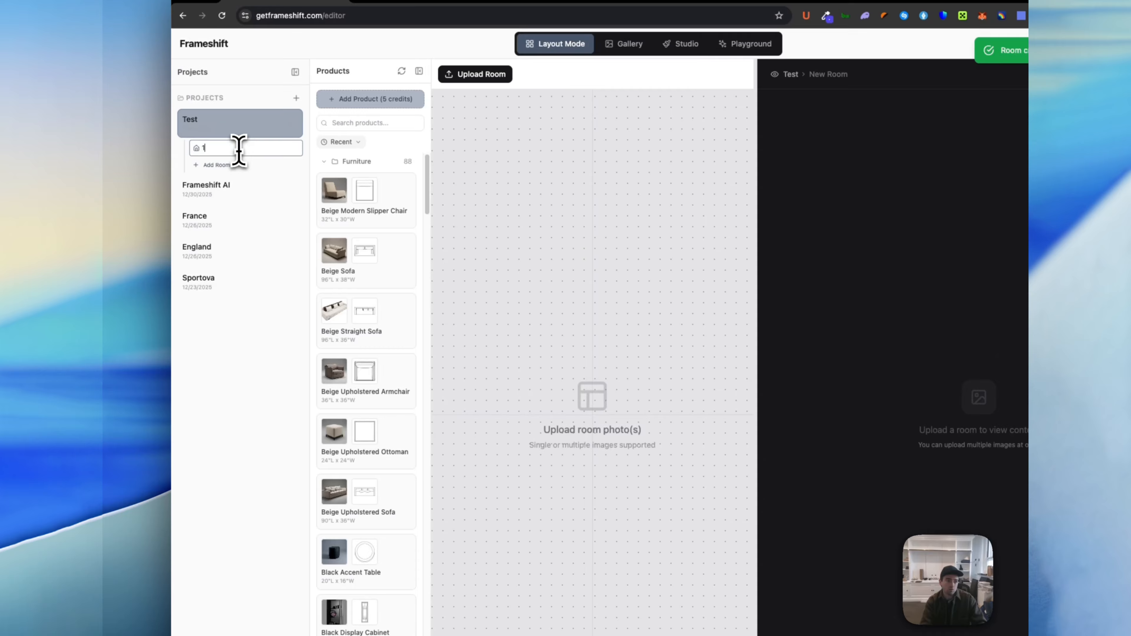
type(" Test")
key("Return")
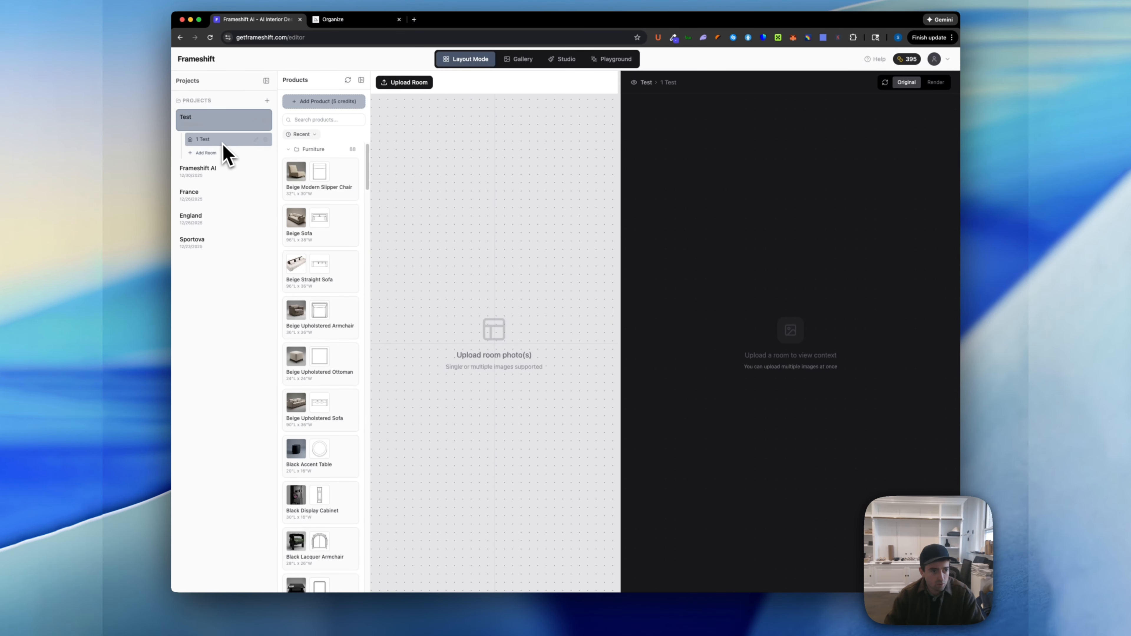
Step: Rename the room in the Test project as Living Room
double_click(248, 140)
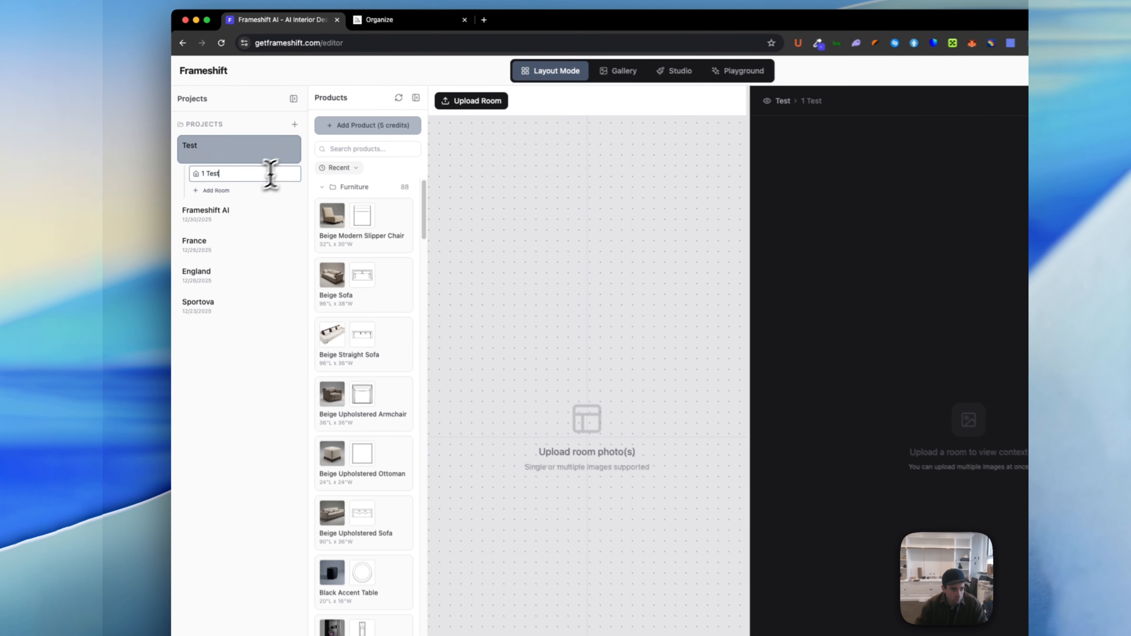
left_click_drag(270, 174, 173, 171)
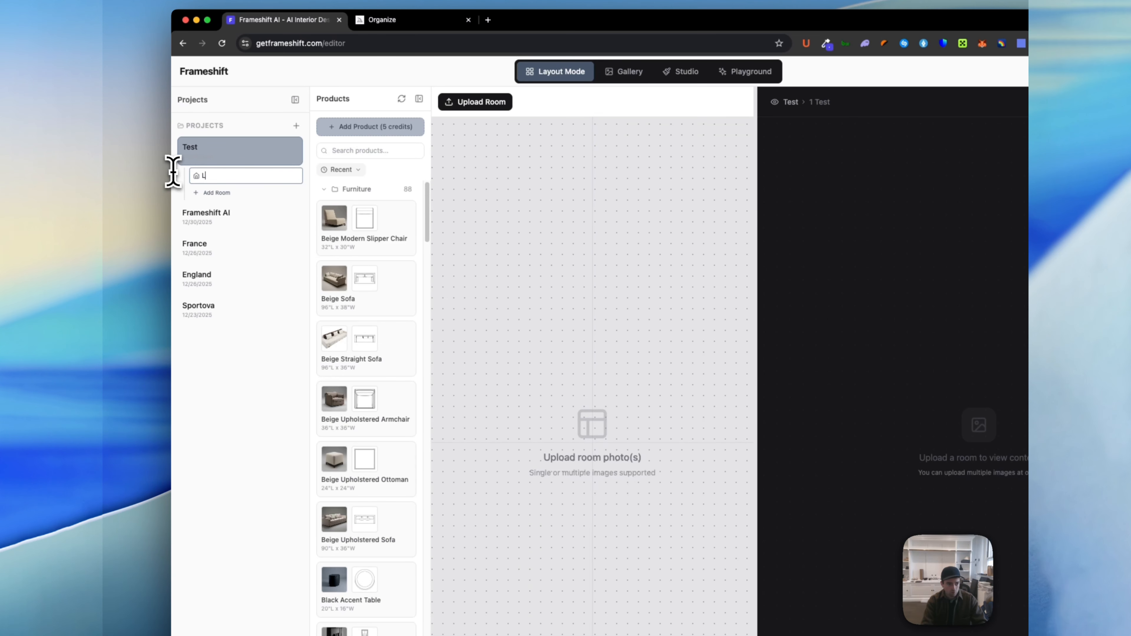
type("Living Room")
key("Return")
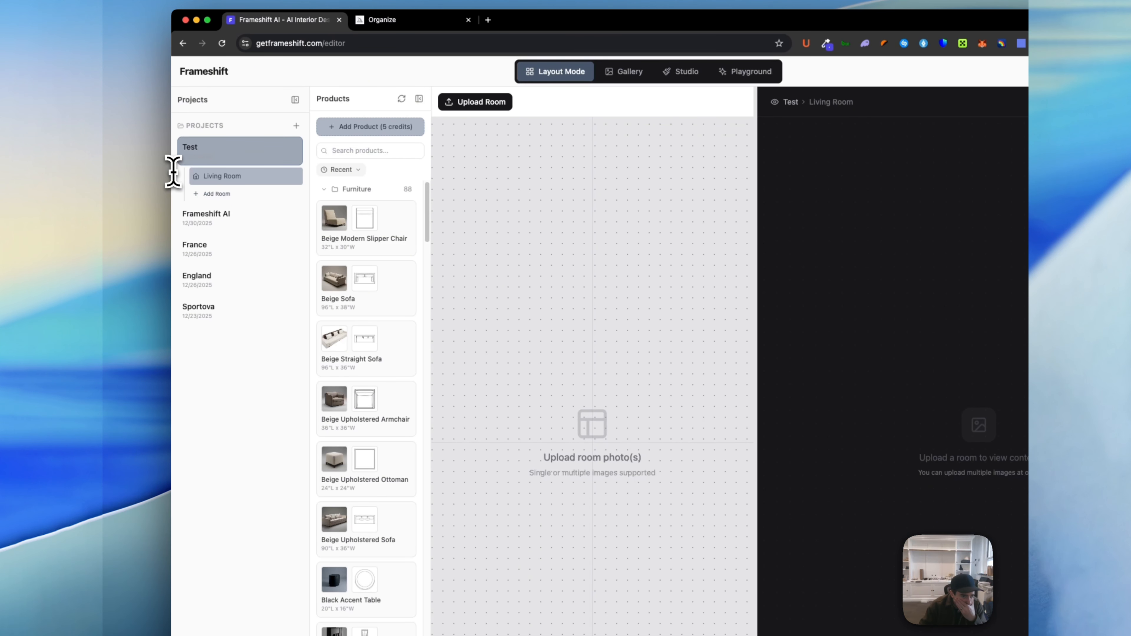
Step: Upload "room to empty.png" as the Living Room photo and run Empty Room on it to remove the furniture
left_click(466, 106)
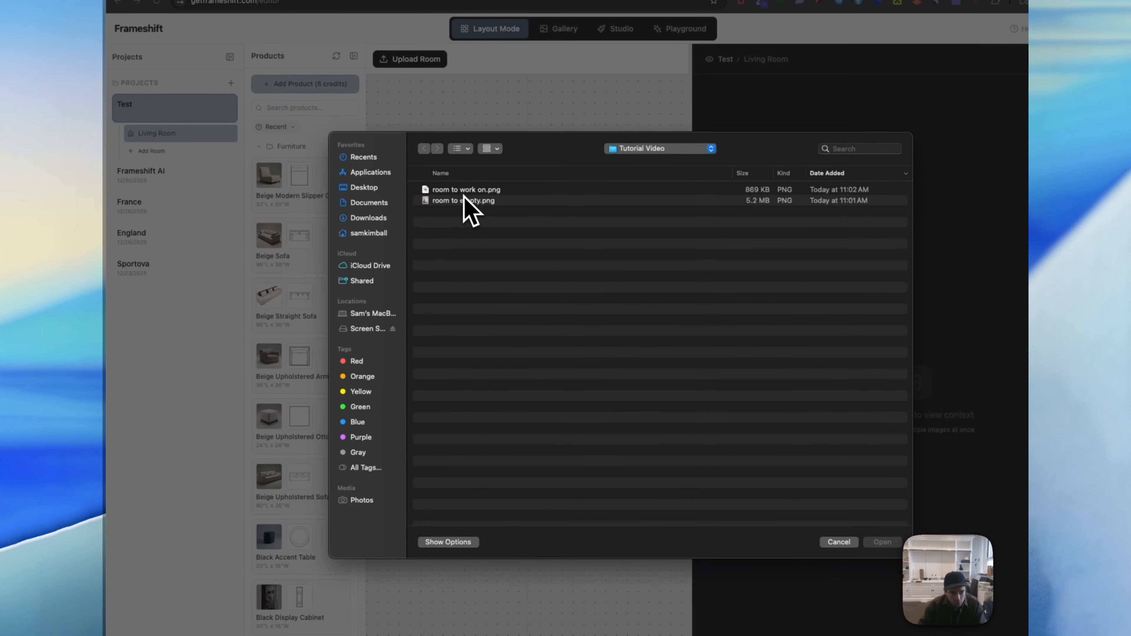
left_click(463, 192)
left_click(465, 201)
key("Return")
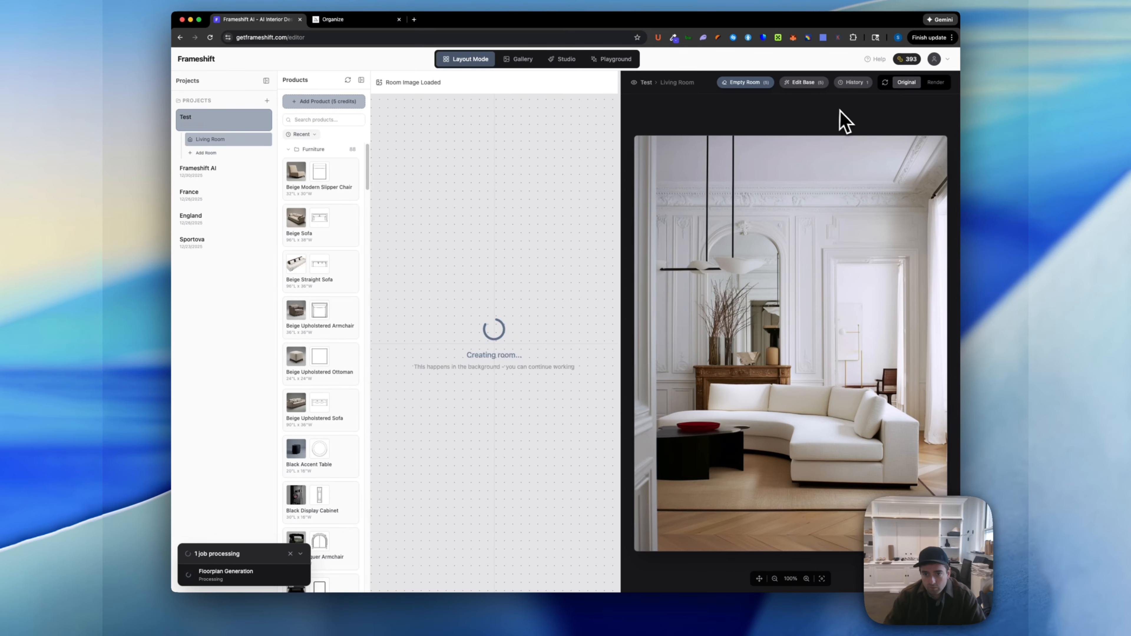
left_click(749, 89)
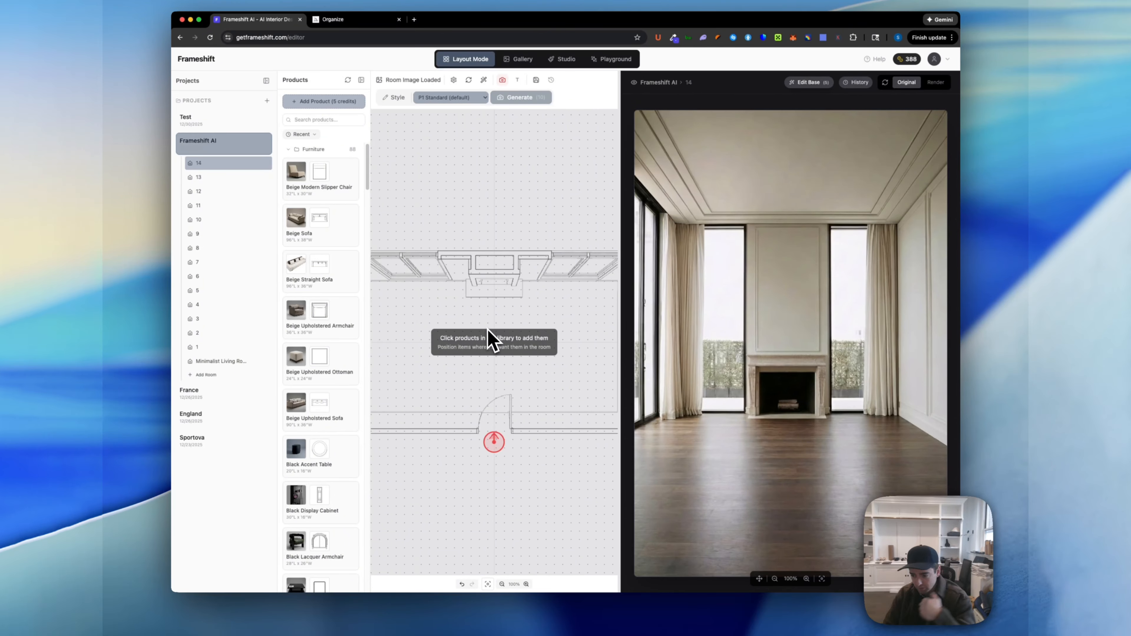
key("super+Tab")
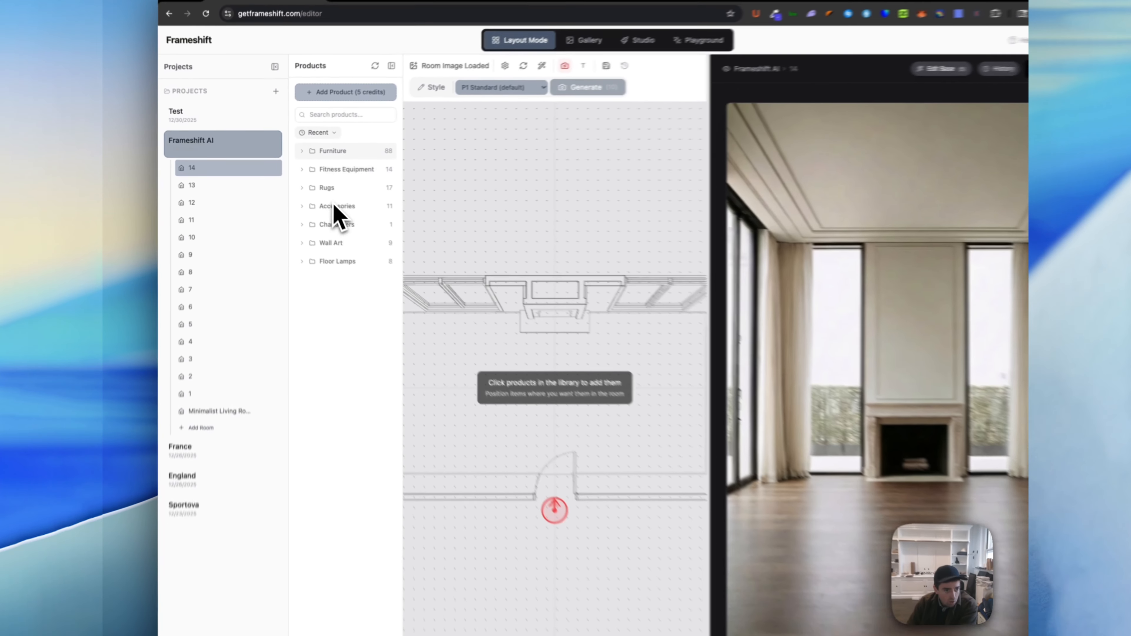
left_click(338, 93)
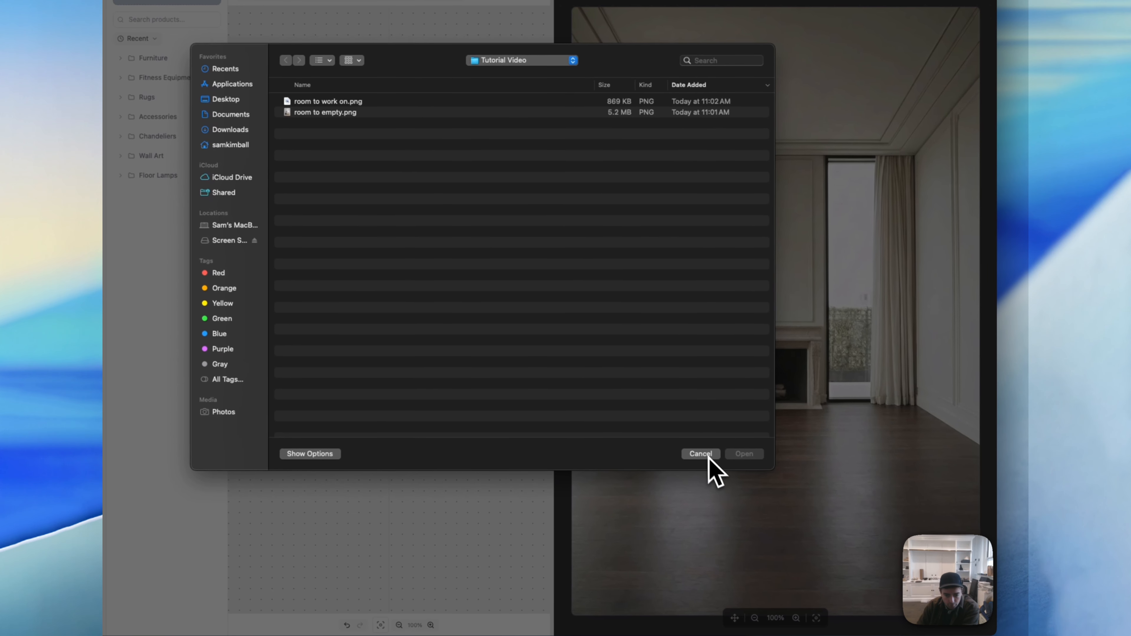
left_click(813, 493)
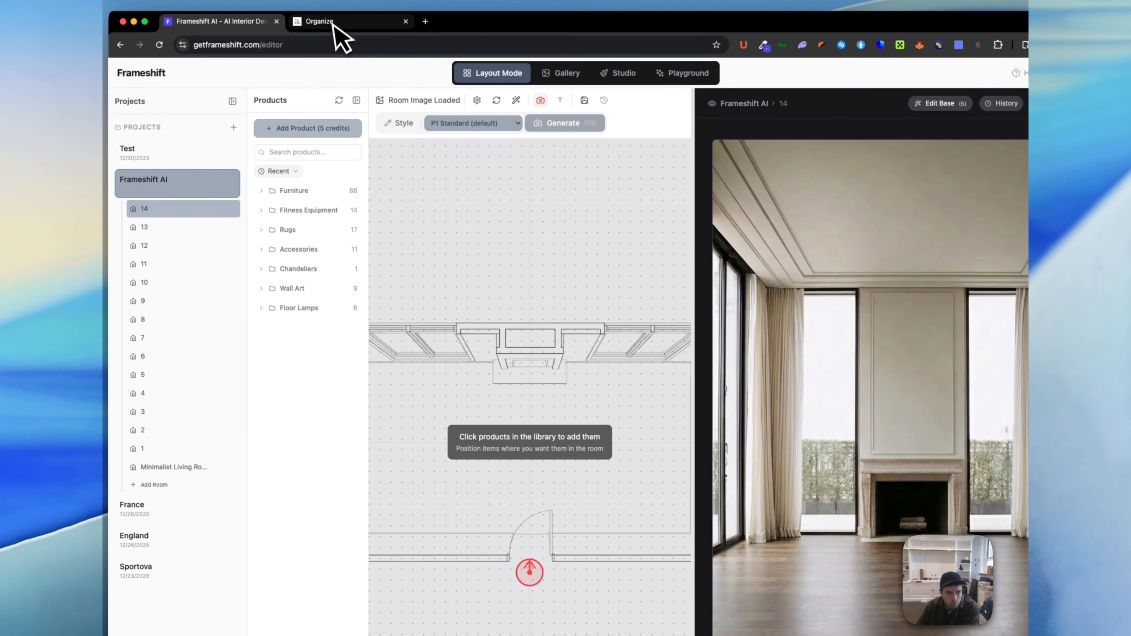
Step: Open rh.com/us/en/outdoor in a new browser tab and browse the RH Outdoor page for product images
left_click(426, 21)
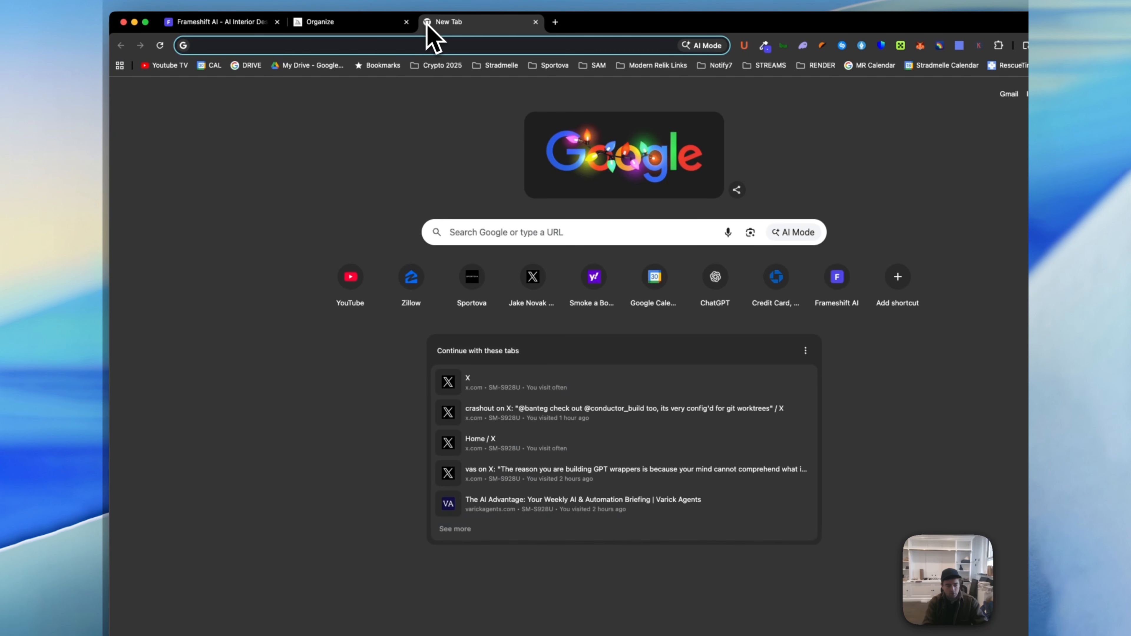
type("h")
key("BackSpace")
key("BackSpace")
type("rh.com/us/en/outdoor")
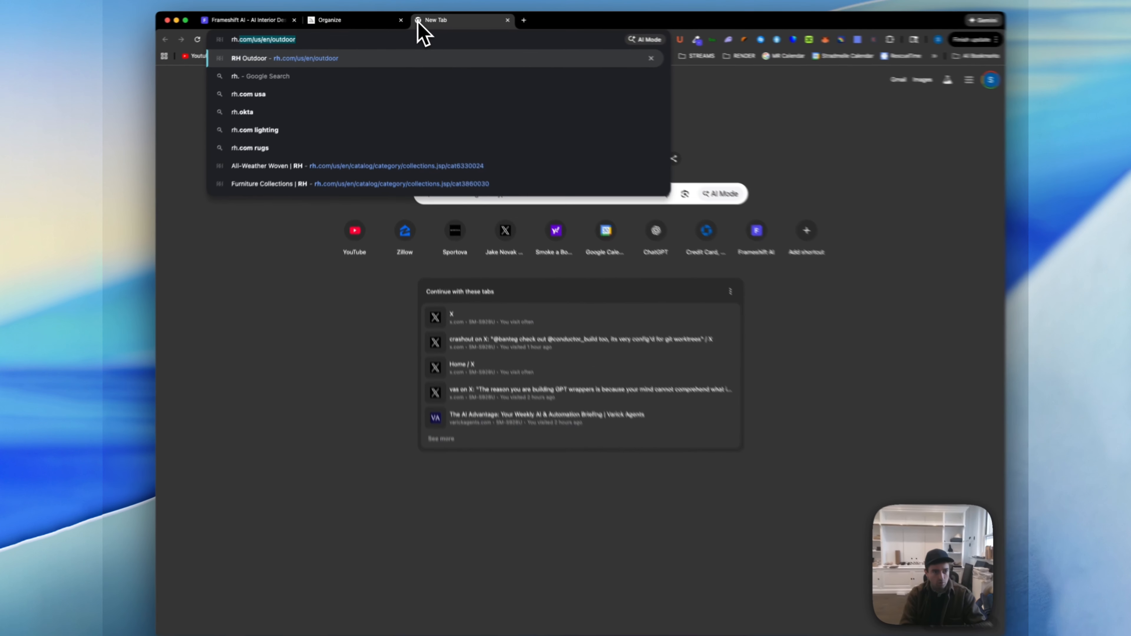
key("Return")
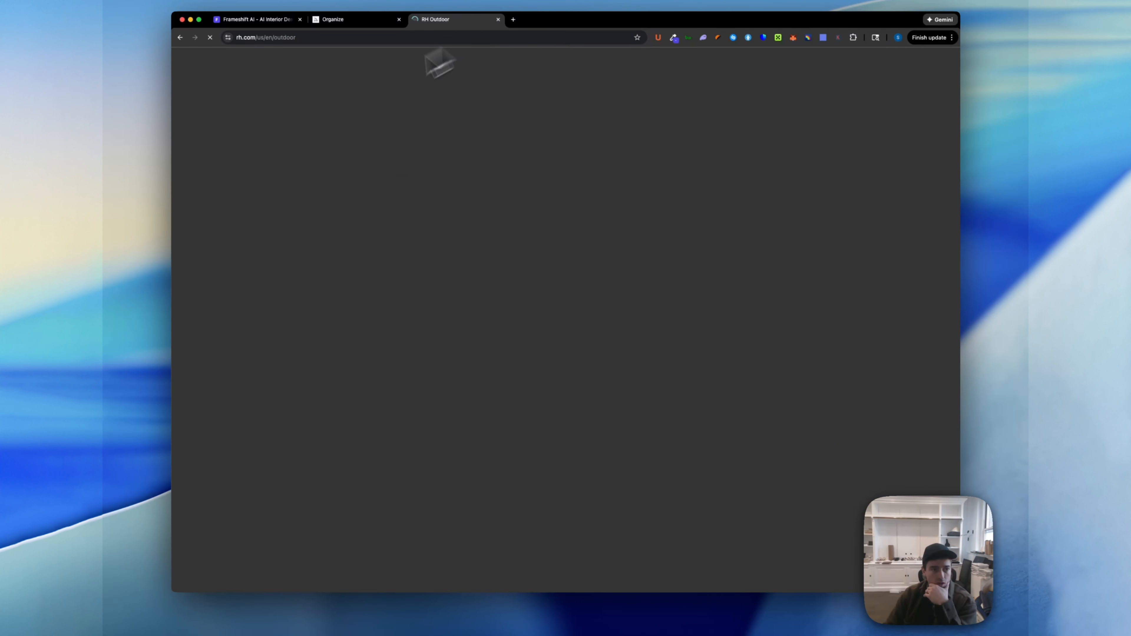
scroll(551, 314, "down", 20)
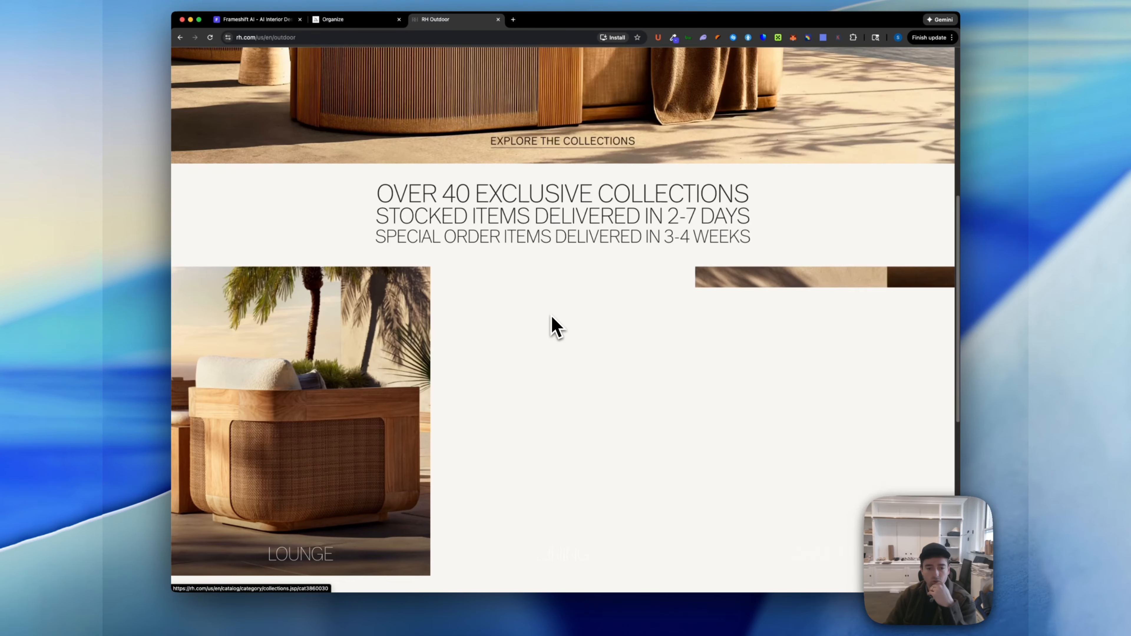
scroll(552, 320, "up", 20)
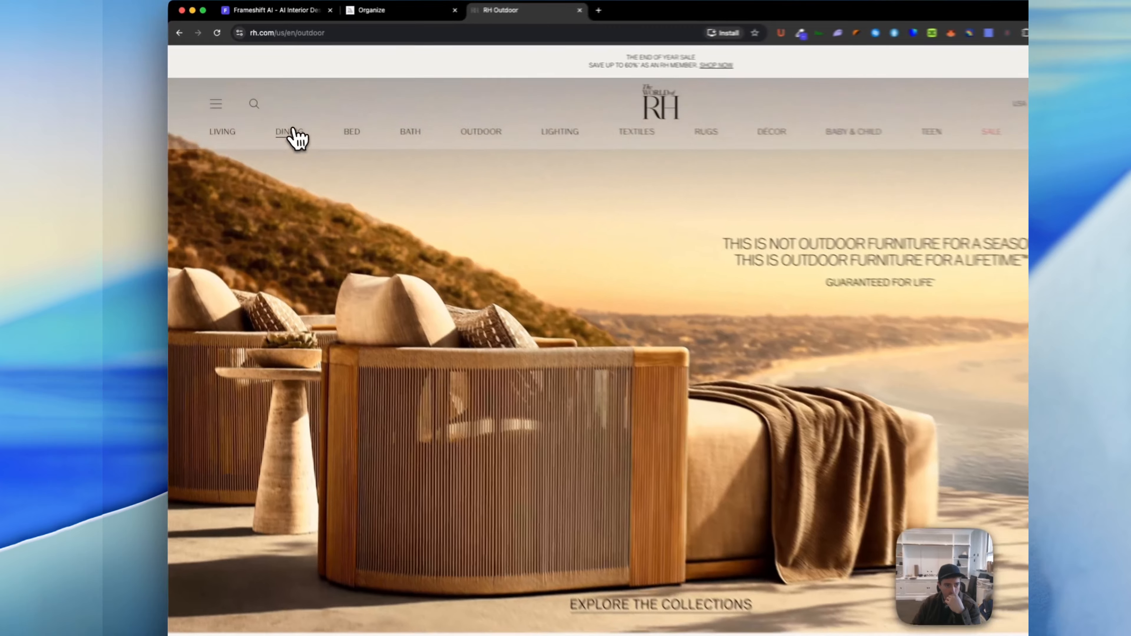
Step: Browse RH's living room fabric sofas and open the Cloud Bench-Cushion Sofa product page
mouse_move(293, 131)
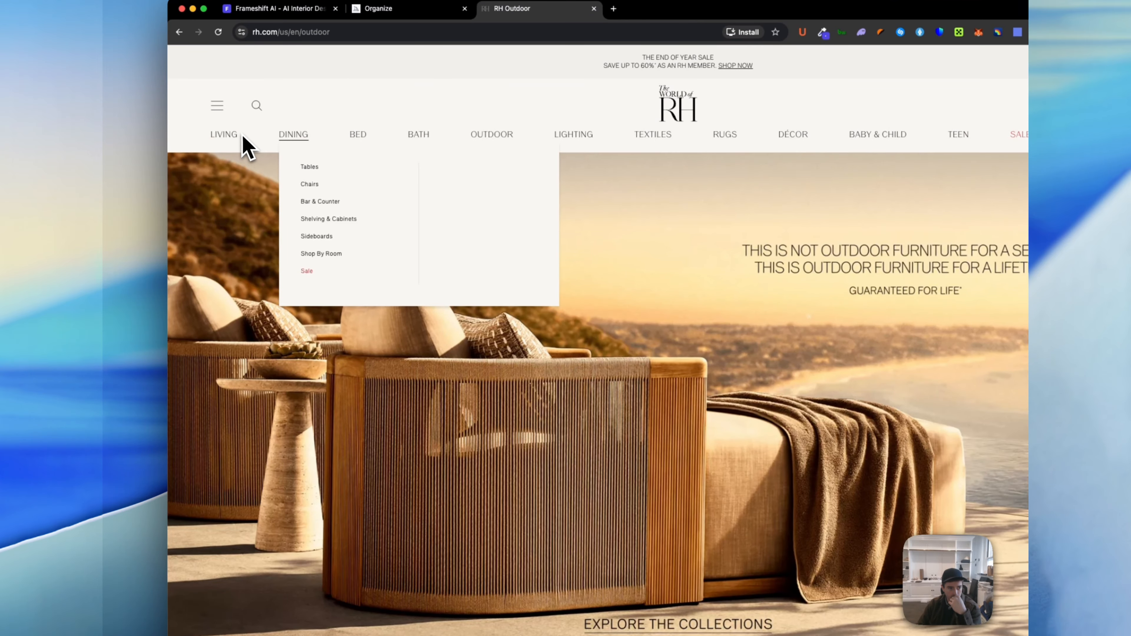
mouse_move(240, 141)
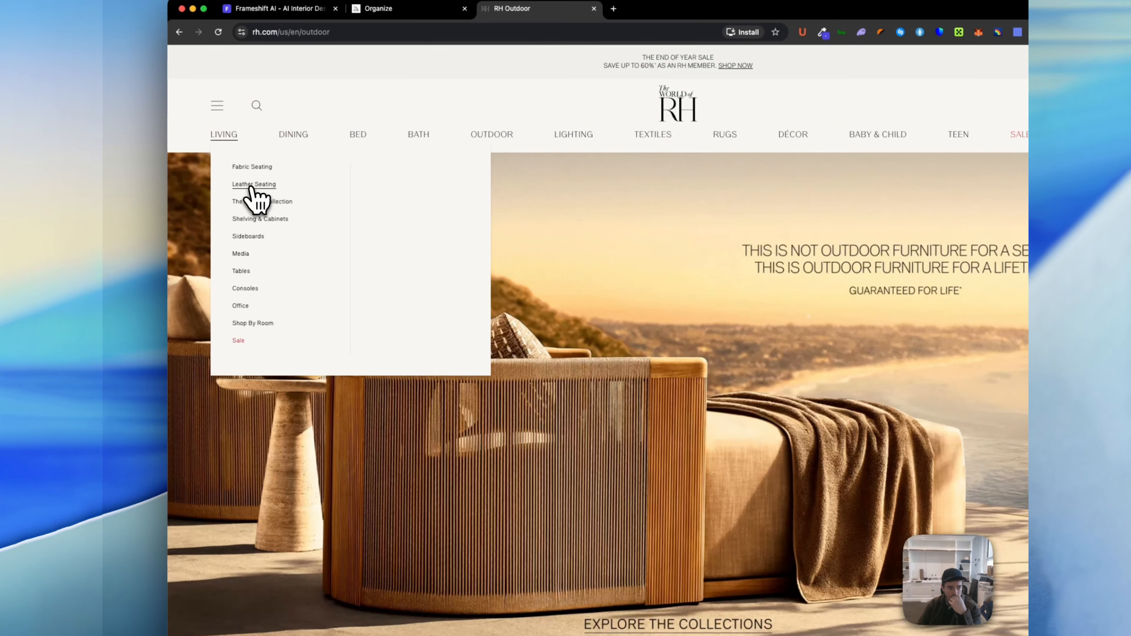
mouse_move(246, 168)
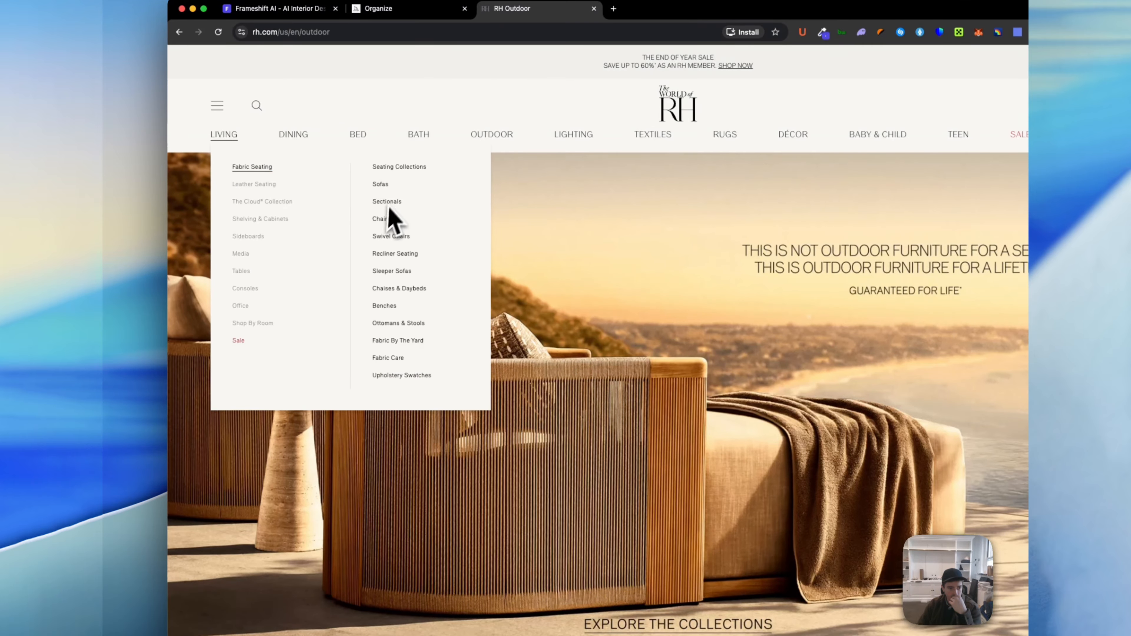
left_click(387, 189)
scroll(596, 278, "down", 5)
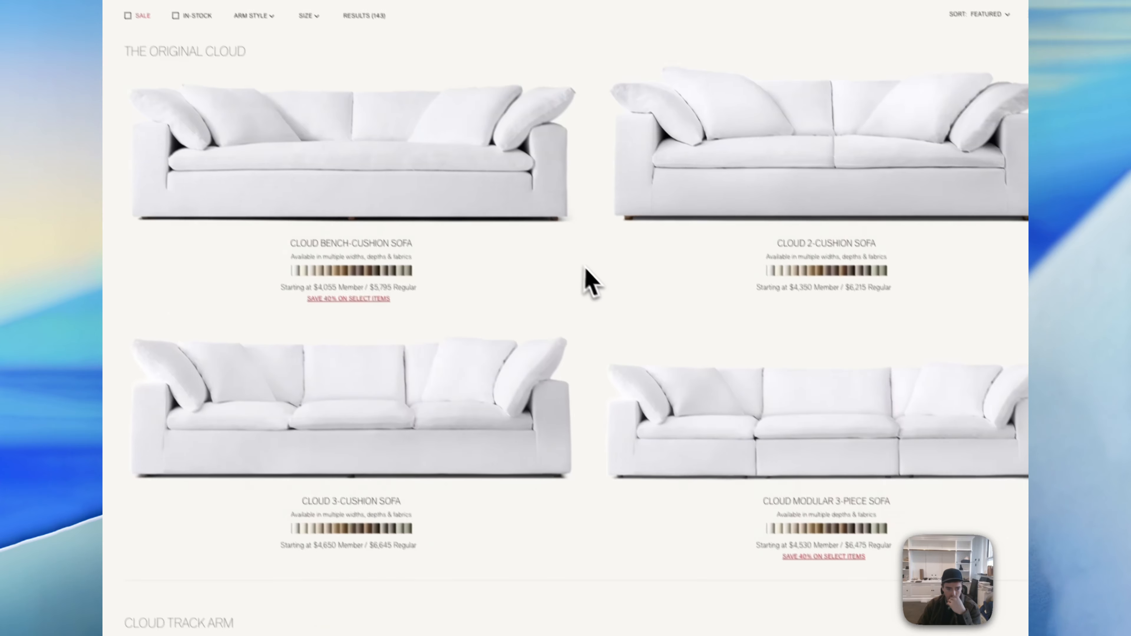
scroll(389, 181, "down", 1)
left_click(390, 161)
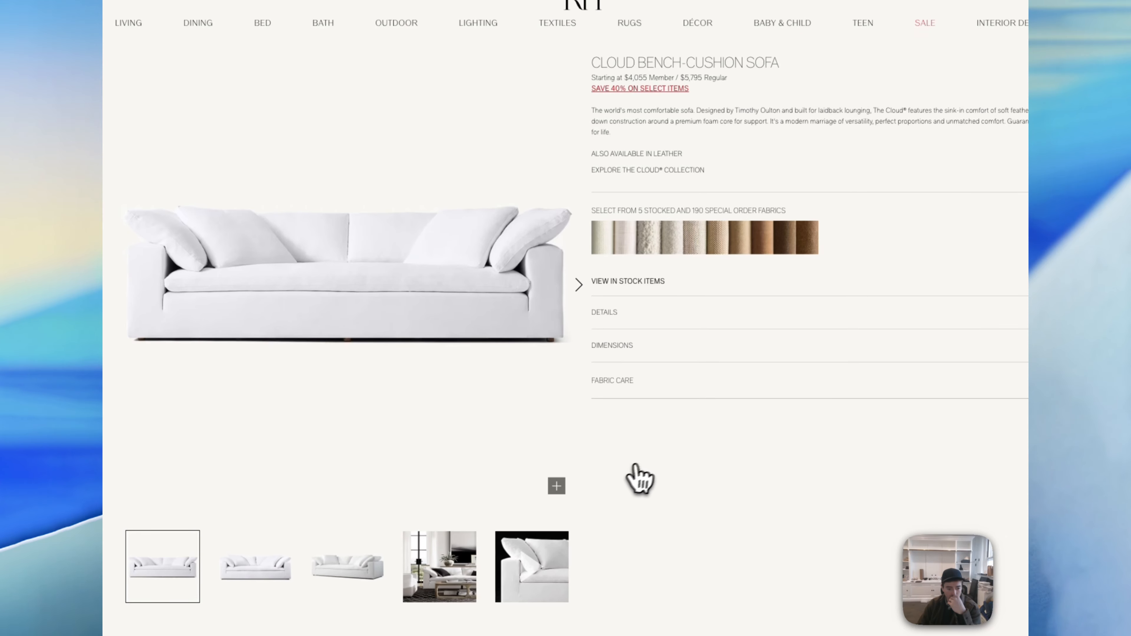
Step: Show the sofa's angled product photo and open that image in its own browser tab
left_click(332, 562)
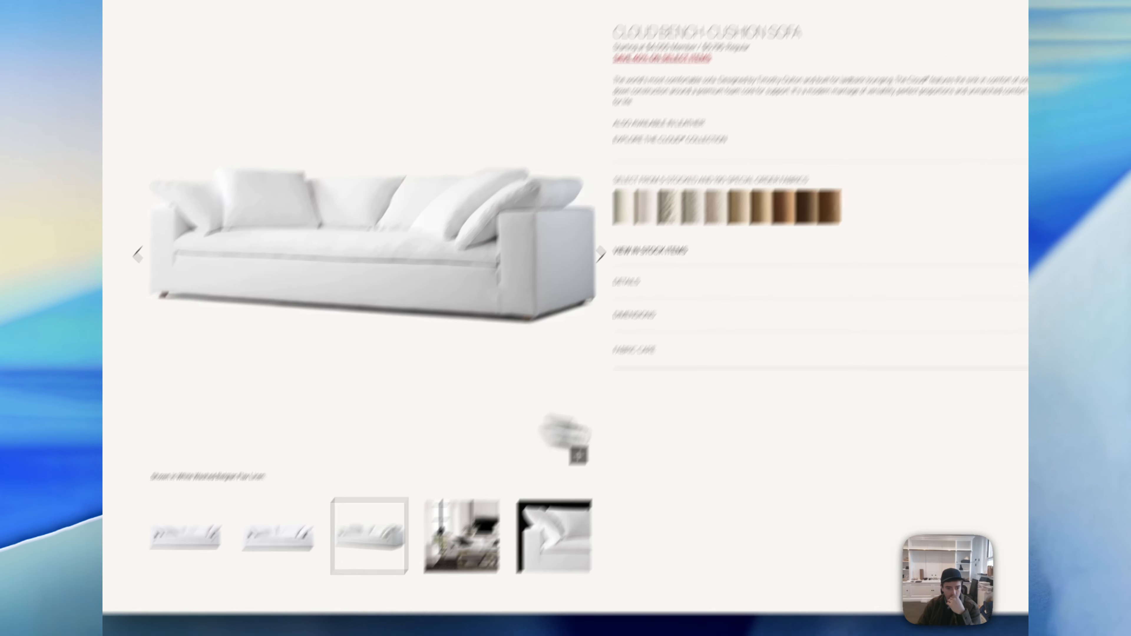
right_click(406, 325)
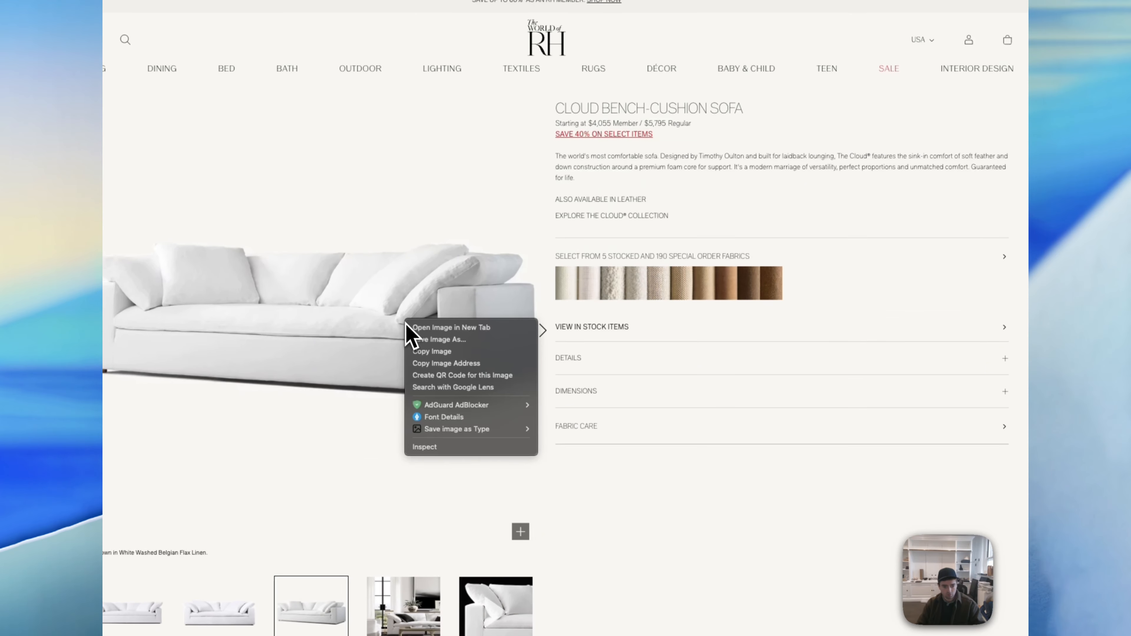
left_click(418, 329)
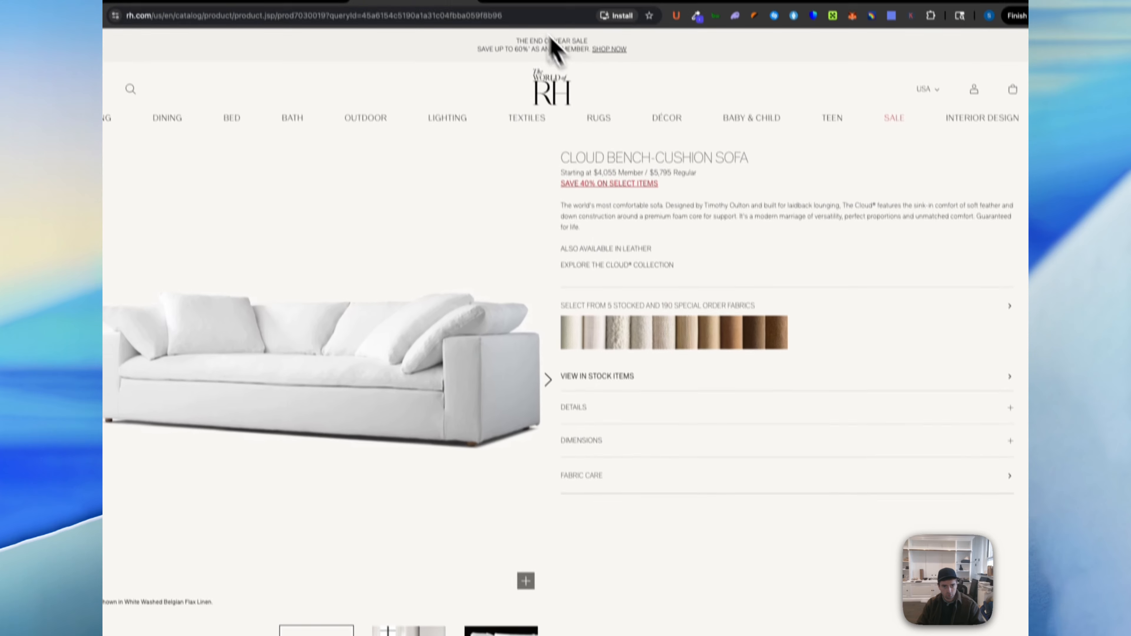
left_click(530, 9)
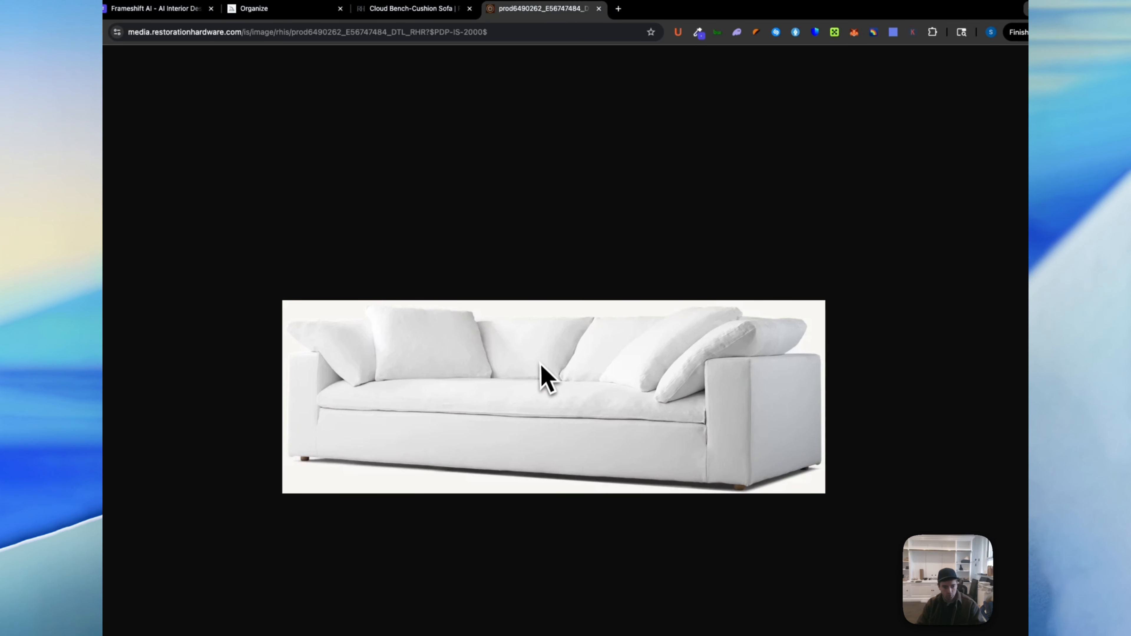
Step: Save the angled sofa image as a JPG in the Downloads folder, keeping the suggested file name
right_click(540, 365)
mouse_move(621, 471)
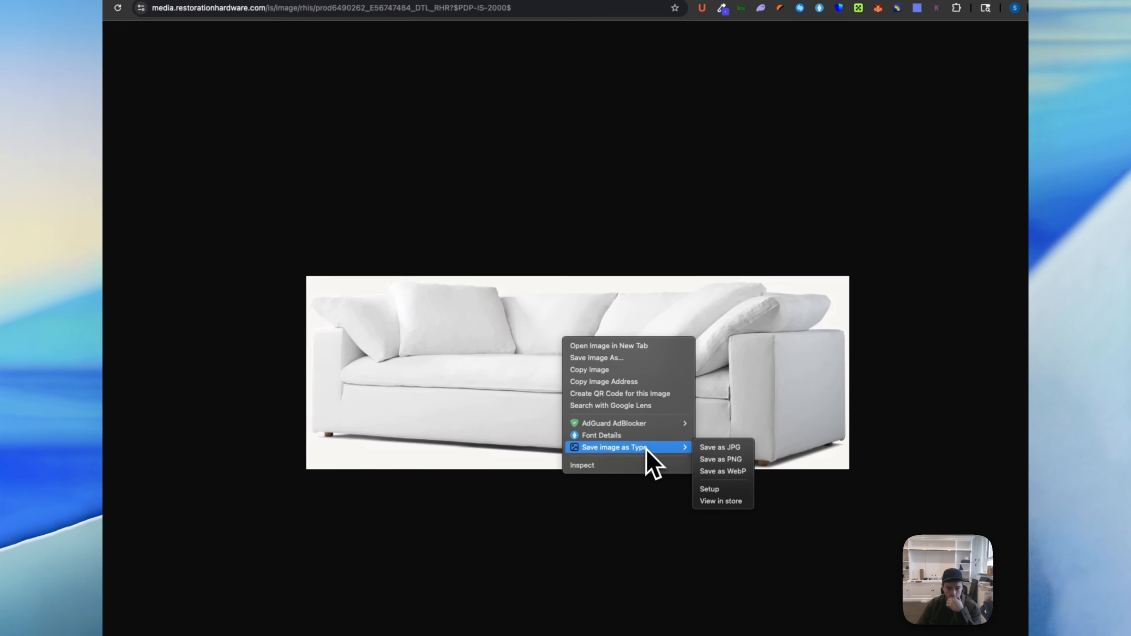
left_click(706, 475)
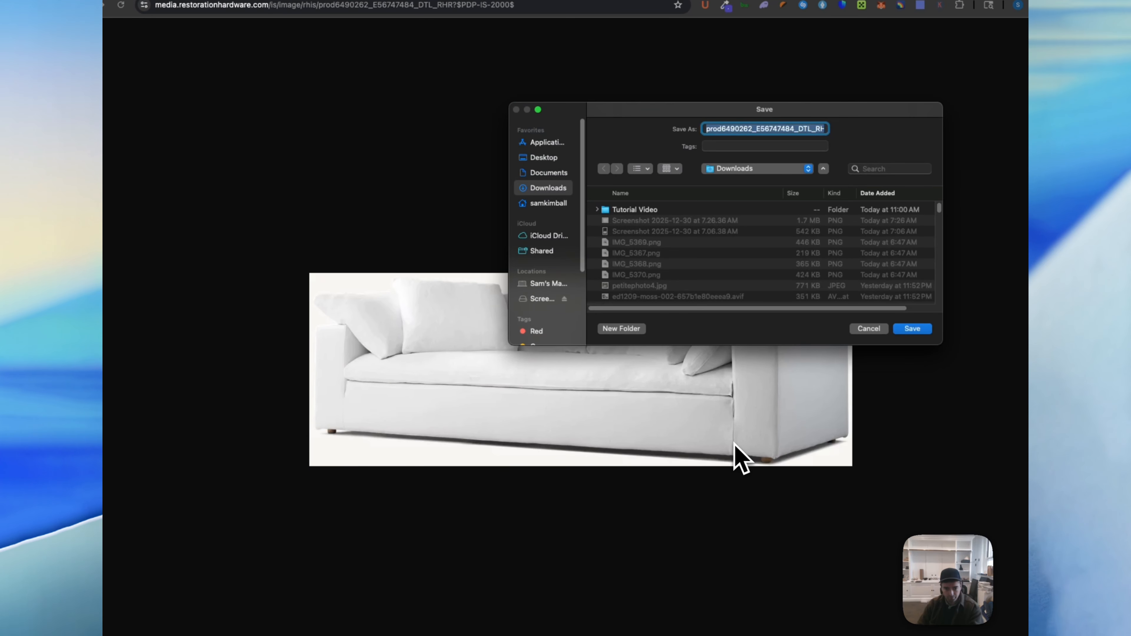
key("Return")
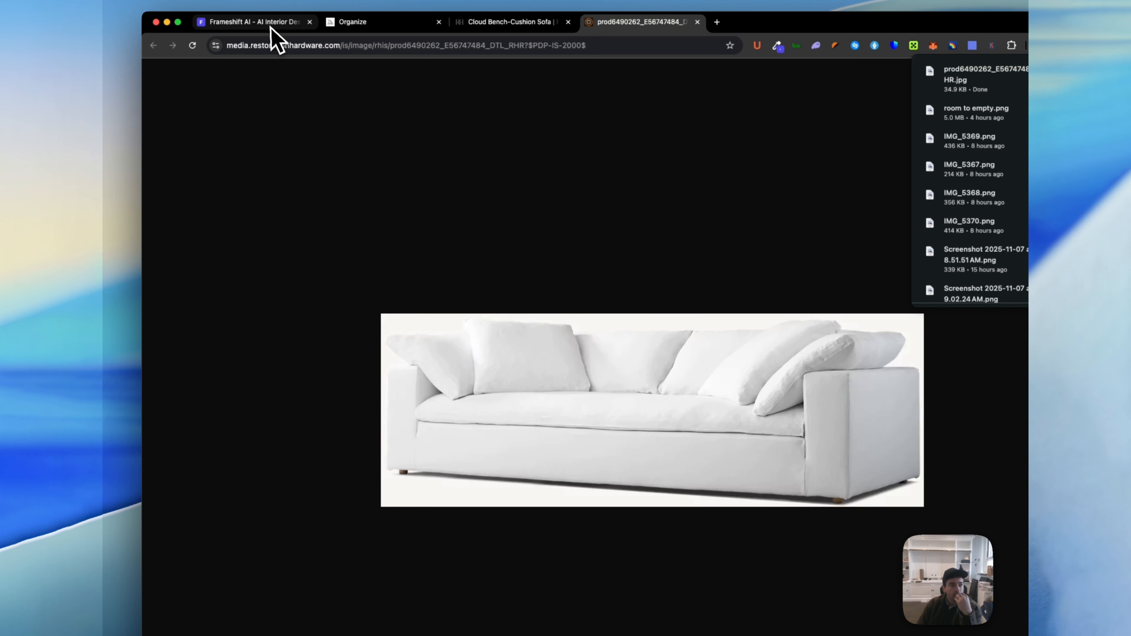
Step: Switch to Frameshift AI, upload the saved sofa image as a new product, and filter the product list to the last 10 minutes
left_click(267, 22)
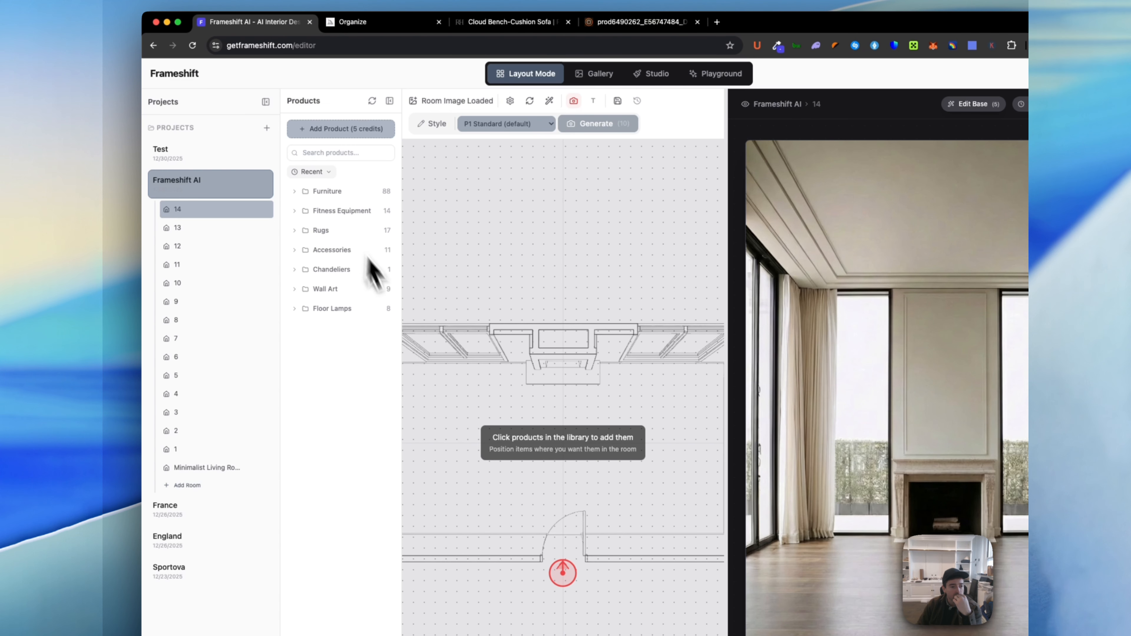
left_click(332, 132)
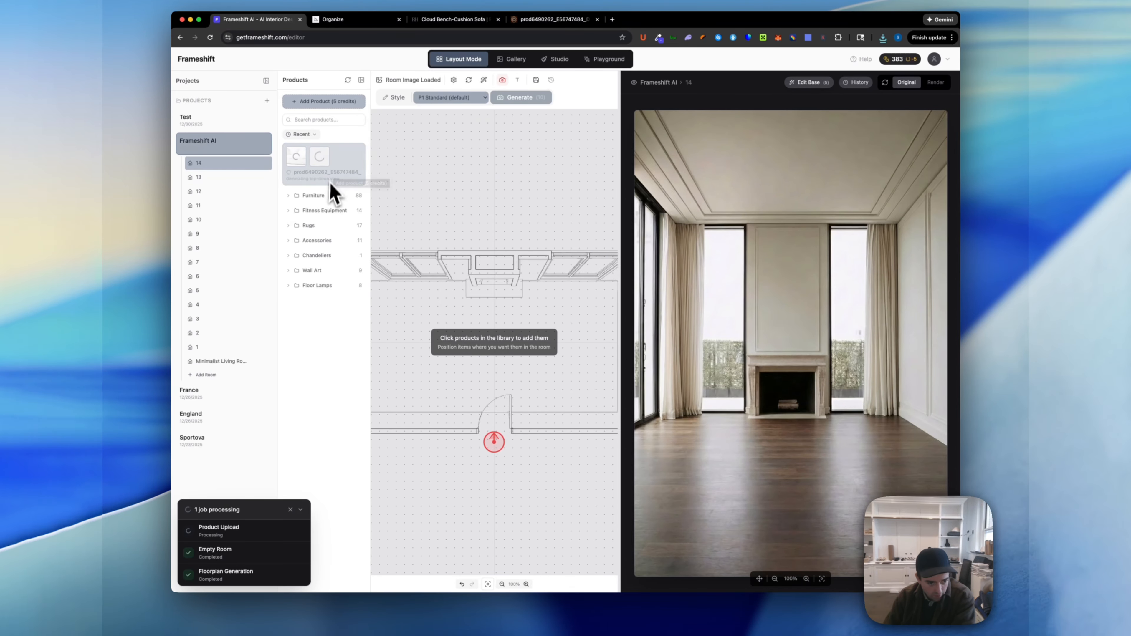
left_click(303, 135)
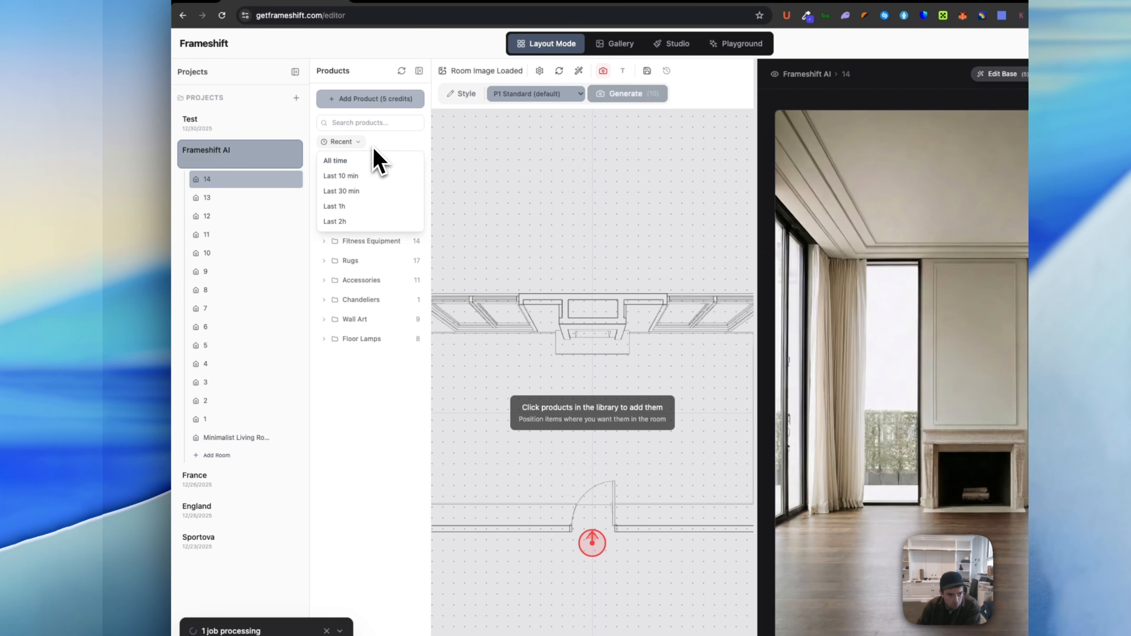
left_click(347, 176)
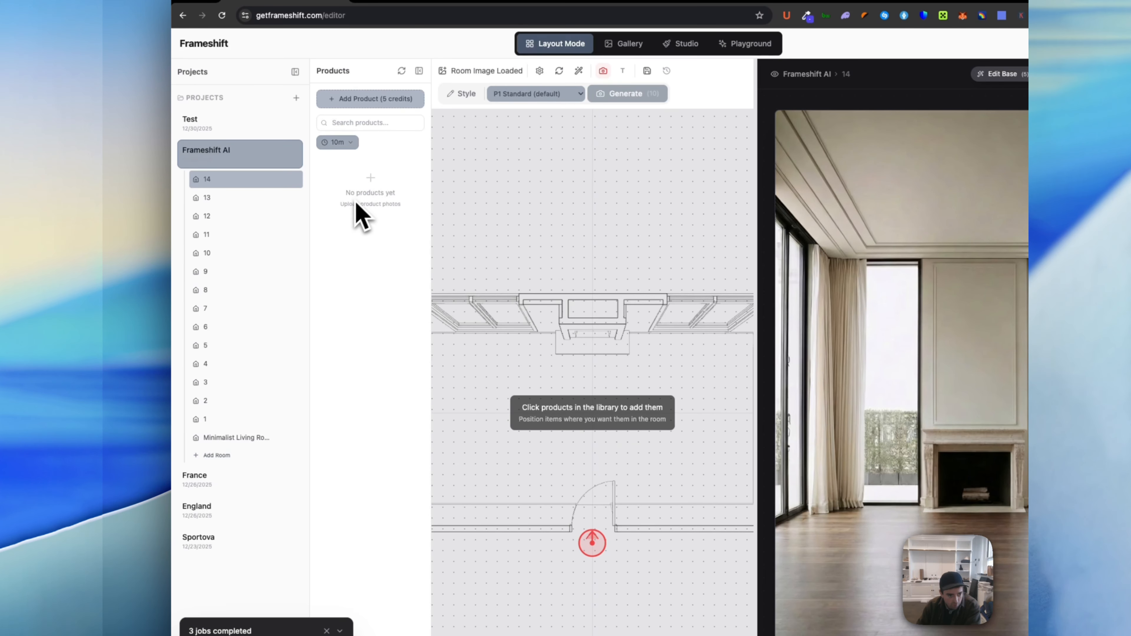
left_click(401, 70)
left_click(389, 167)
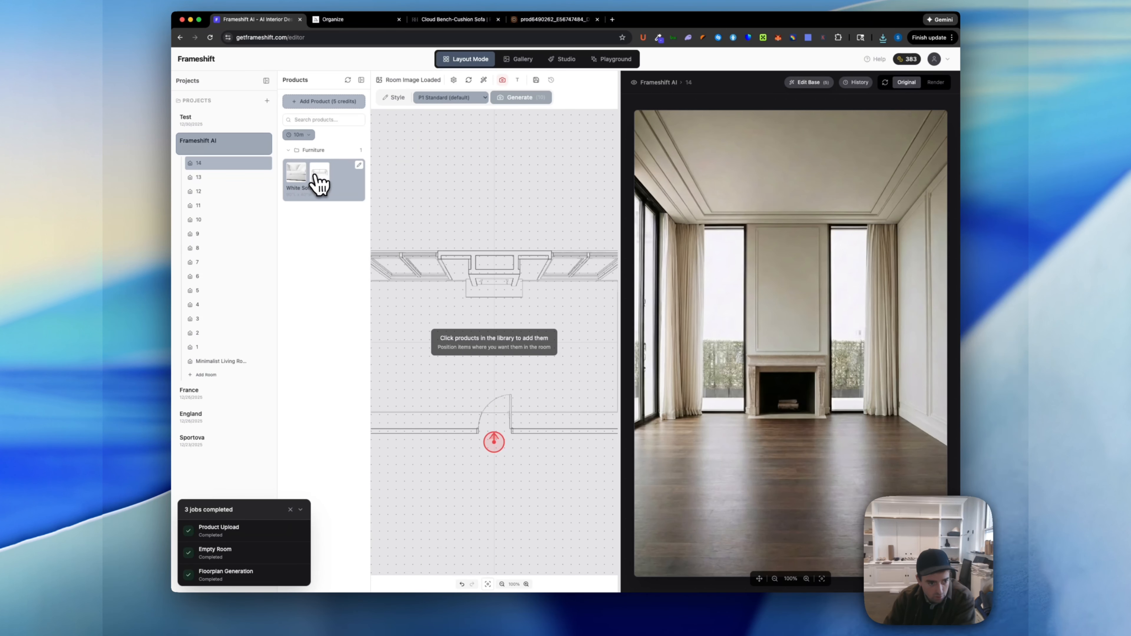
Step: Regenerate the White Sofa's top-down view with the instruction "Show a direct top down view", and close its product details
left_click(356, 177)
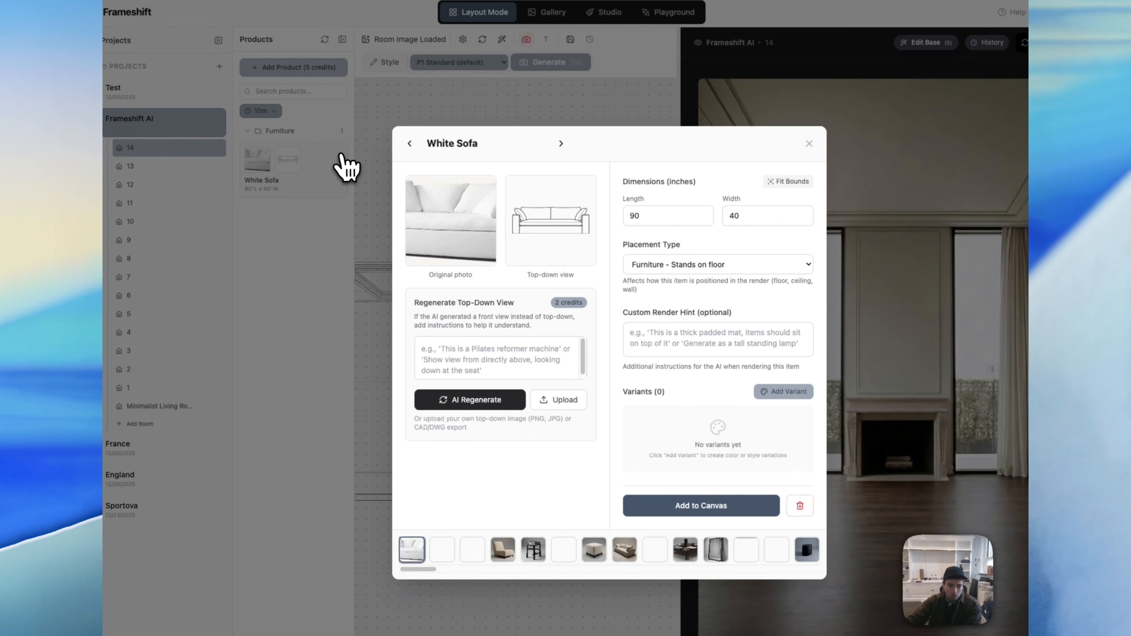
mouse_move(555, 211)
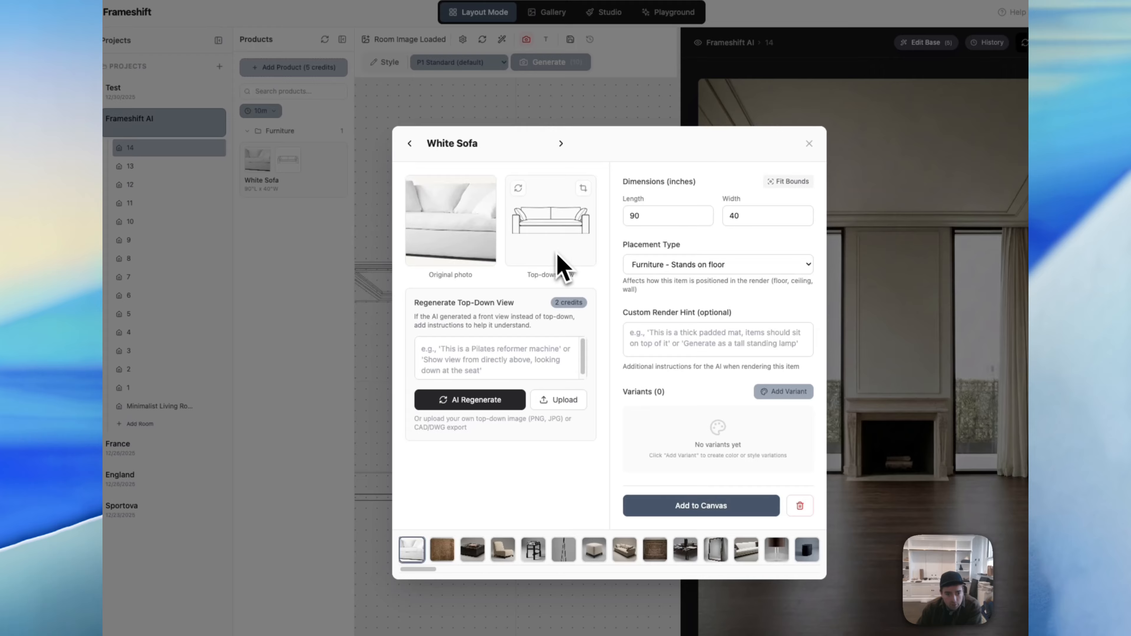
left_click(480, 347)
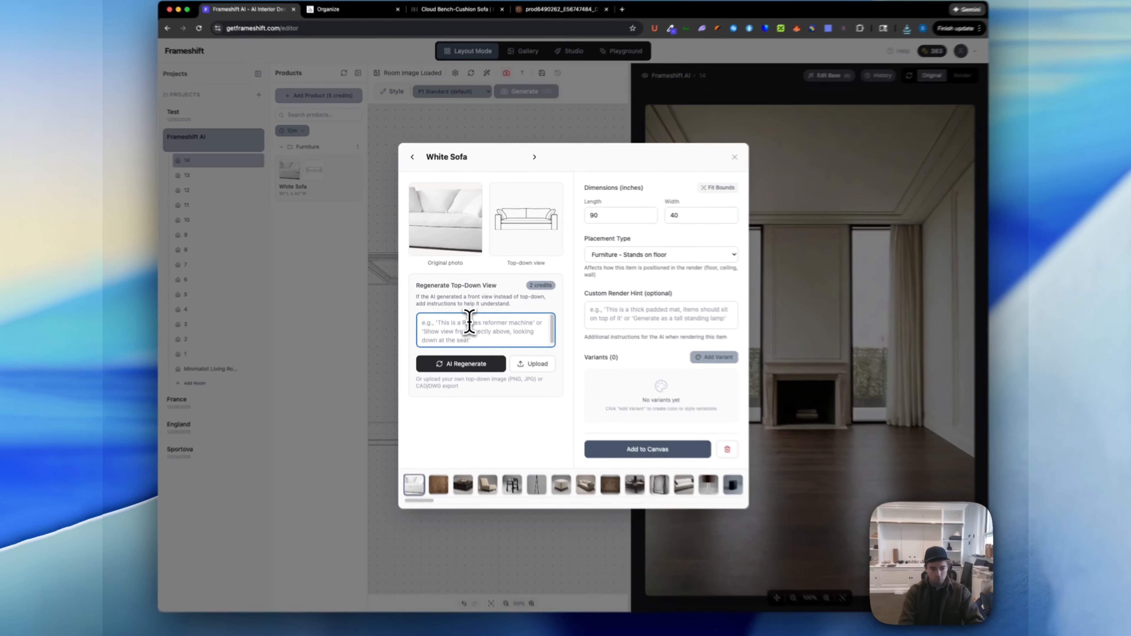
type("Show a direct top down view")
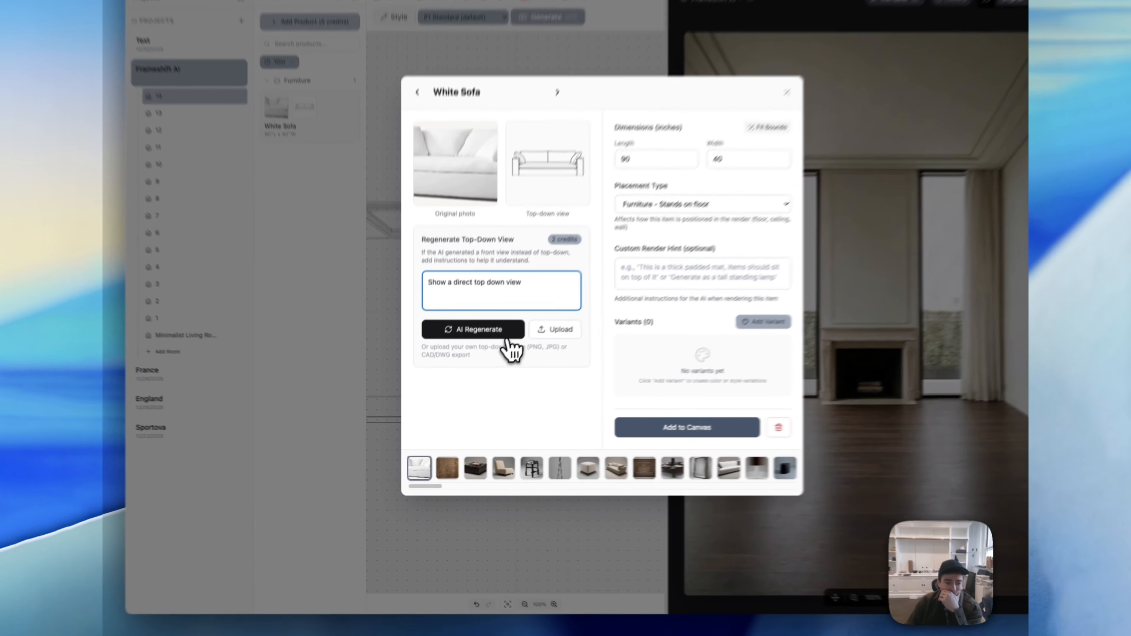
left_click(481, 357)
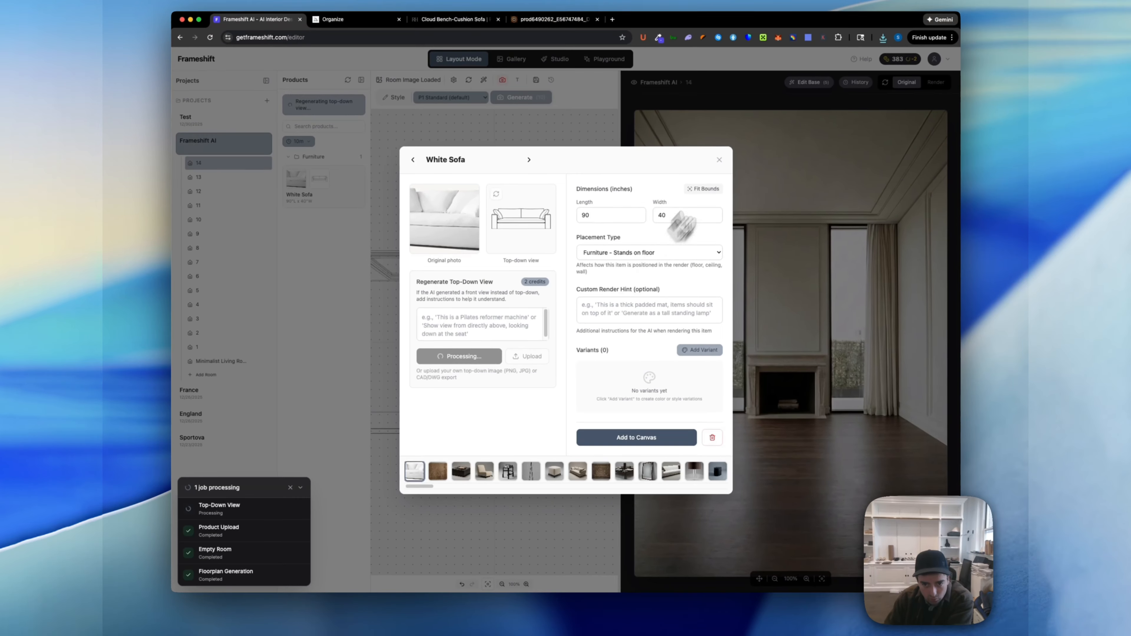
left_click(819, 60)
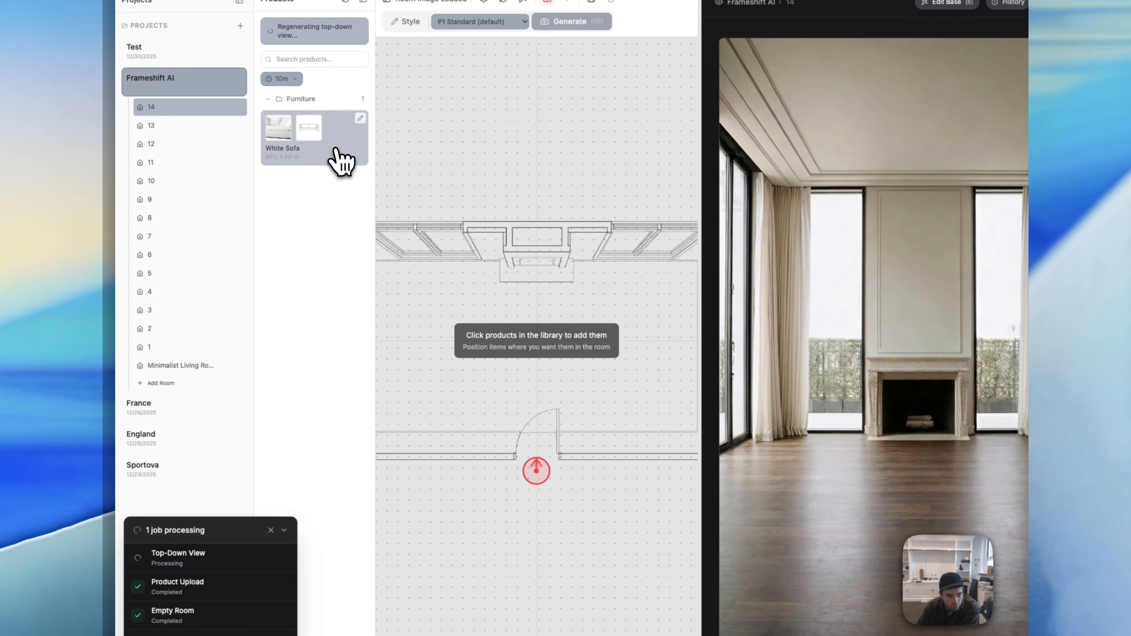
Step: Add the White Sofa to the floor plan, move it right of the fireplace, and rotate it a quarter turn
left_click(270, 189)
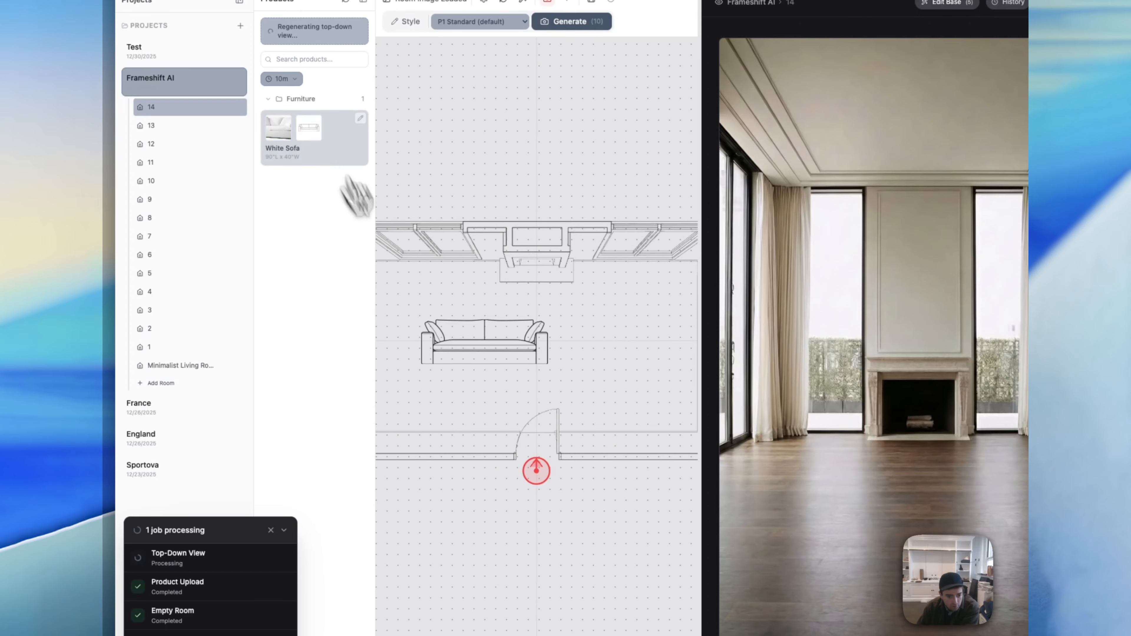
left_click_drag(490, 348, 645, 360)
left_click(558, 311)
left_click(559, 309)
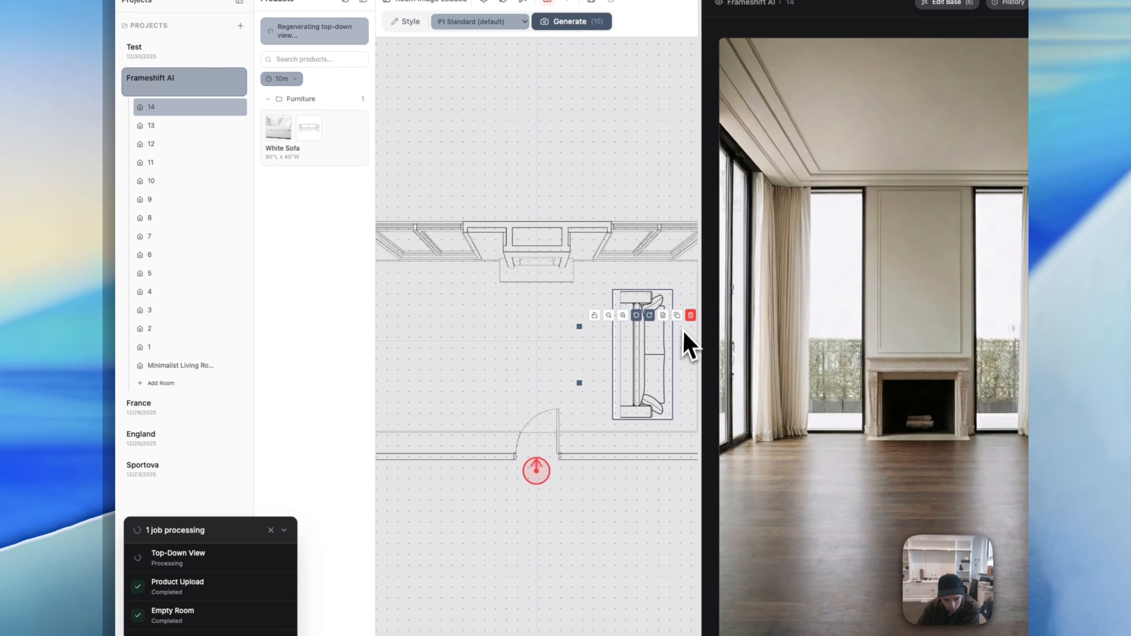
Step: Place a copy of the sofa on the opposite side of the fireplace, rotated 180 degrees from the first sofa
left_click_drag(656, 379, 407, 362)
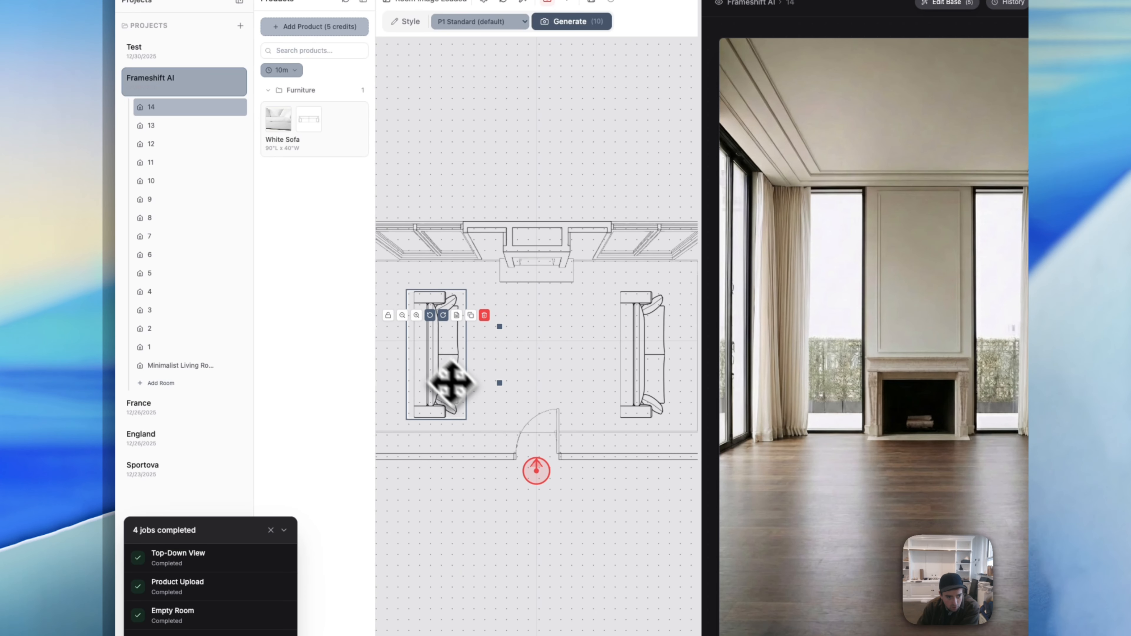
left_click(443, 317)
left_click(443, 315)
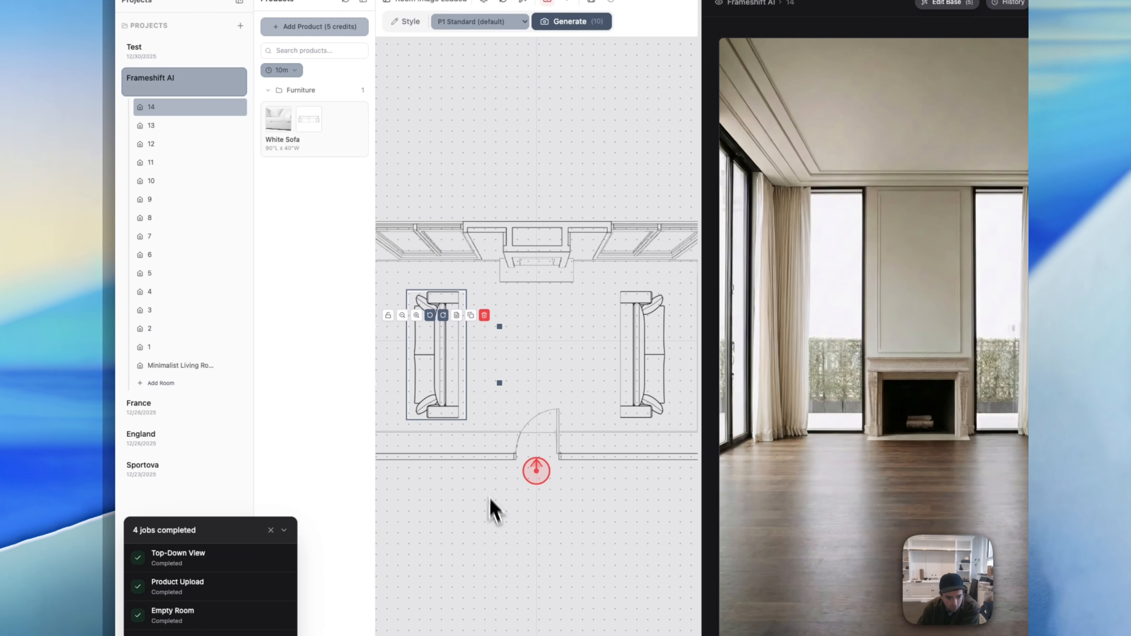
left_click(532, 370)
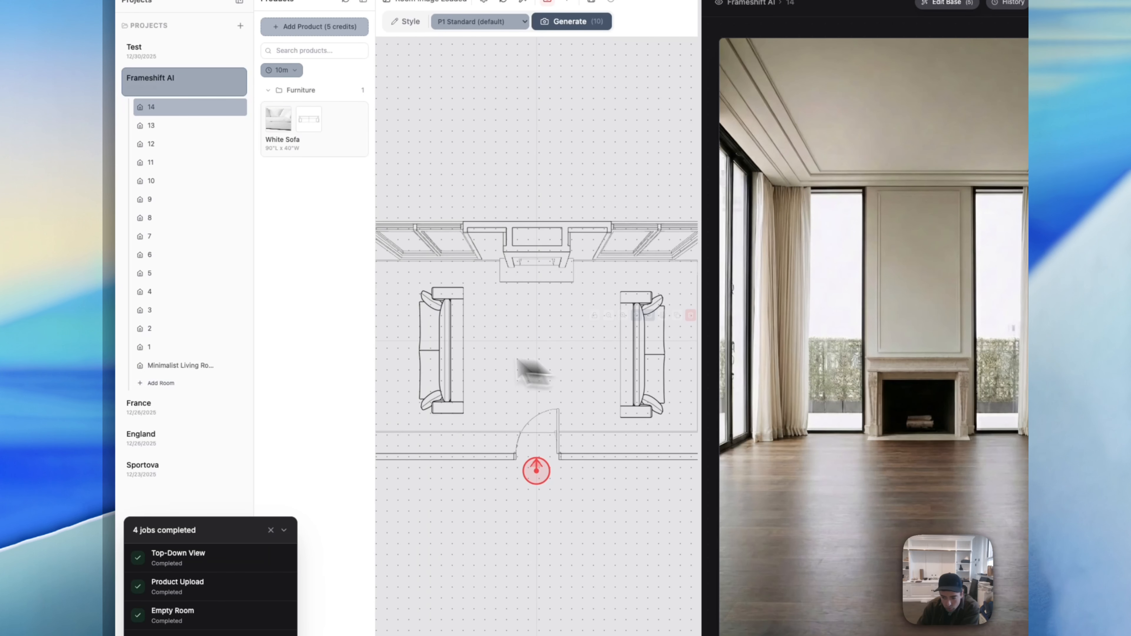
left_click(413, 351)
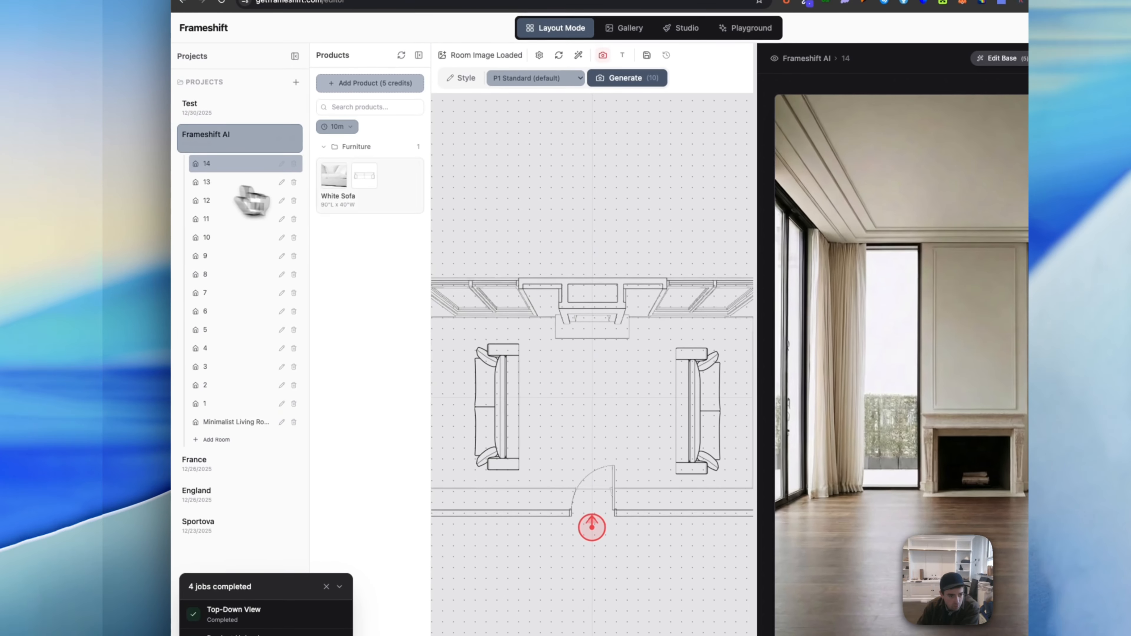
Step: Check the White Sofa's regenerated top-down view in its product details, and delete both sofas from the floor plan
left_click(416, 172)
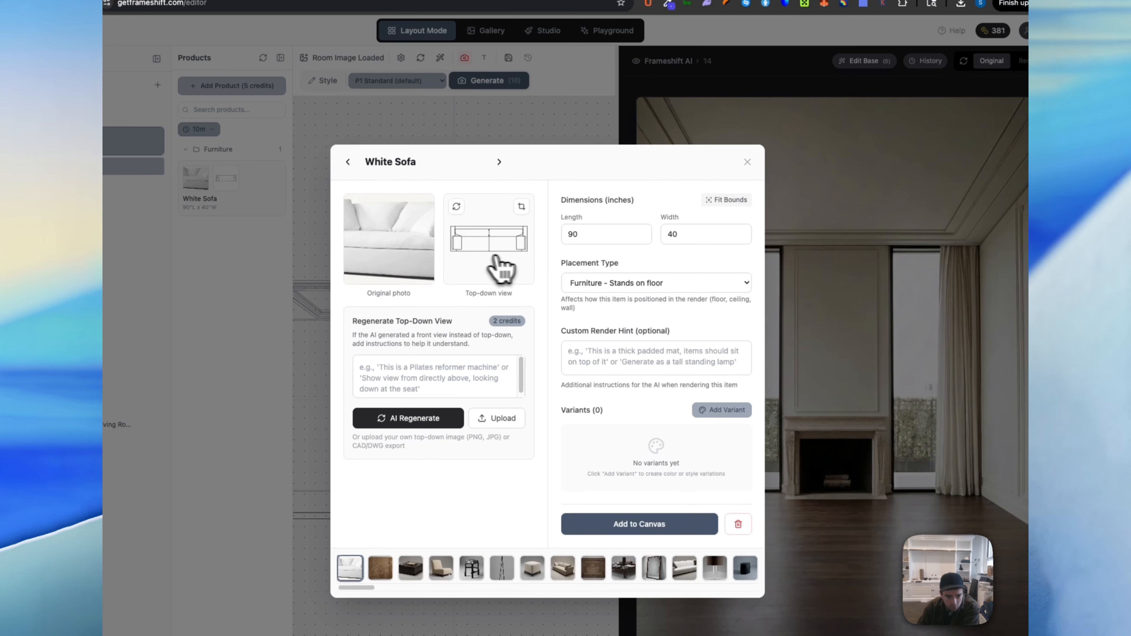
left_click(739, 151)
left_click(583, 378)
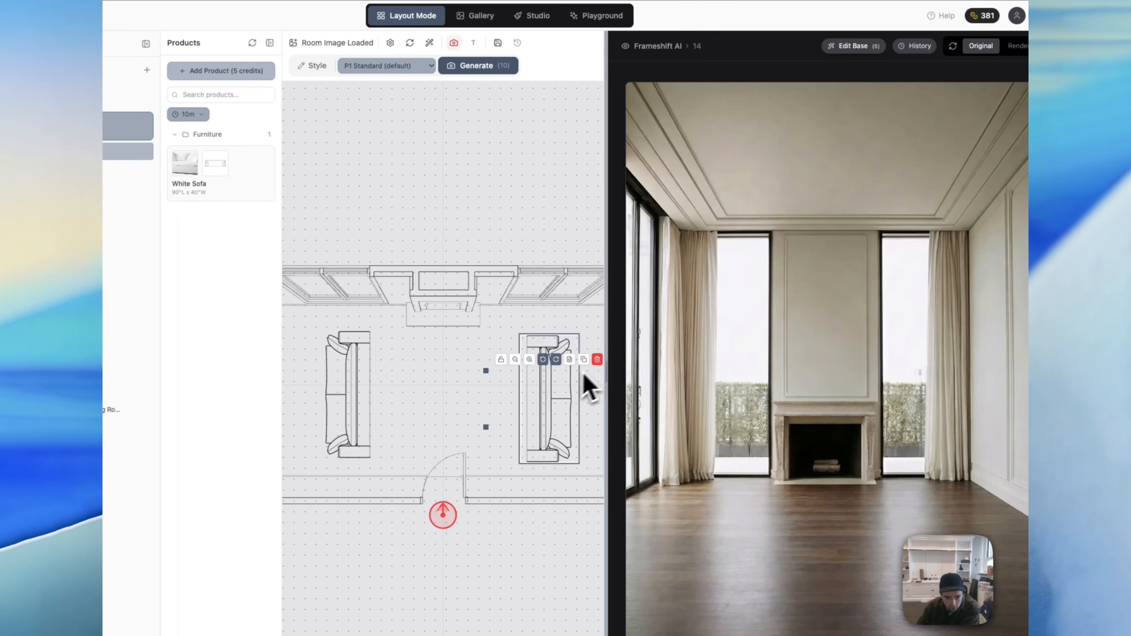
left_click(596, 359)
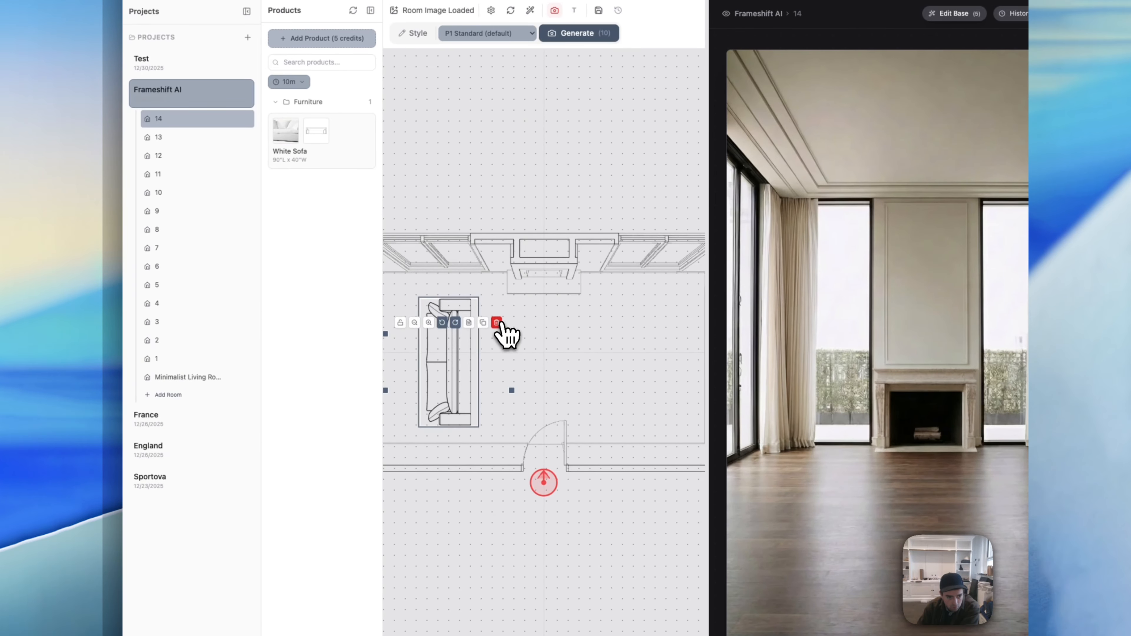
left_click(477, 329)
Step: Add the White Sofa with its regenerated top-down view to the floor plan, rotated a quarter turn and placed right of the fireplace
left_click(343, 151)
left_click(489, 350)
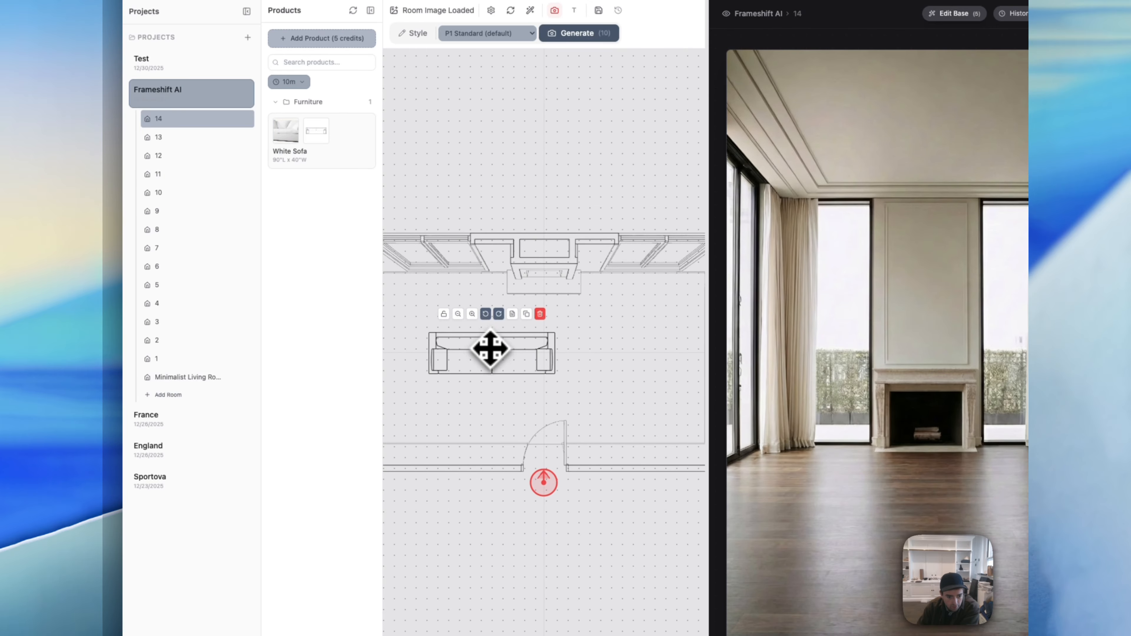
left_click(499, 313)
left_click(499, 314)
left_click_drag(497, 354, 666, 369)
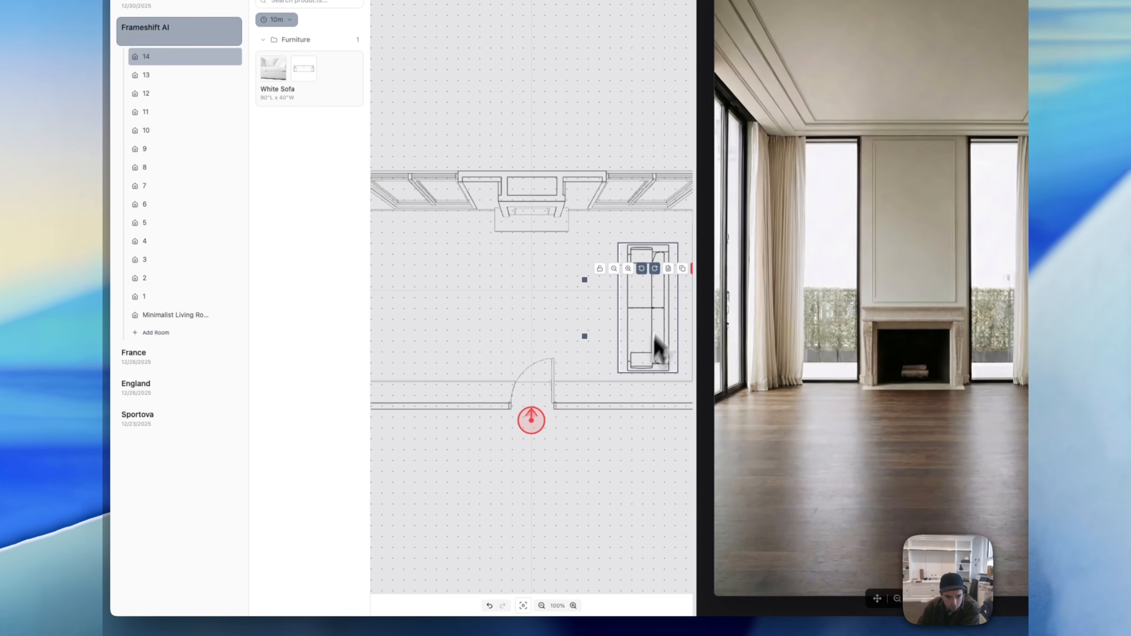
Step: Duplicate the sofa, place the copy left of the fireplace, and rotate it 180 degrees so the two sofas face each other
left_click(682, 268)
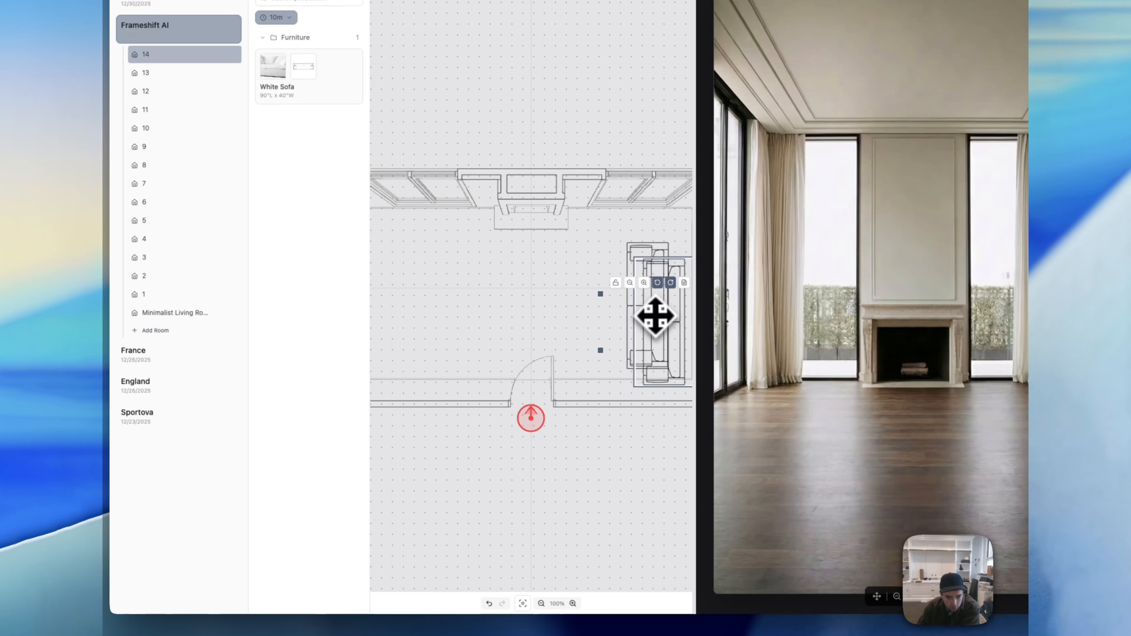
left_click_drag(654, 315, 434, 292)
left_click(435, 263)
left_click(435, 264)
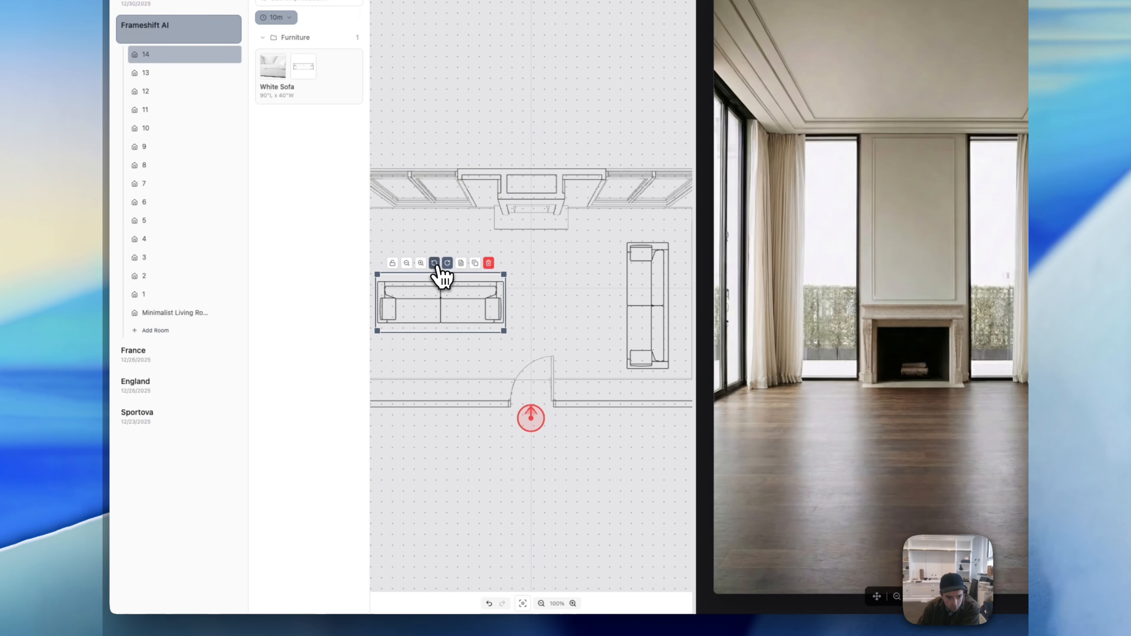
left_click(435, 263)
left_click(435, 263)
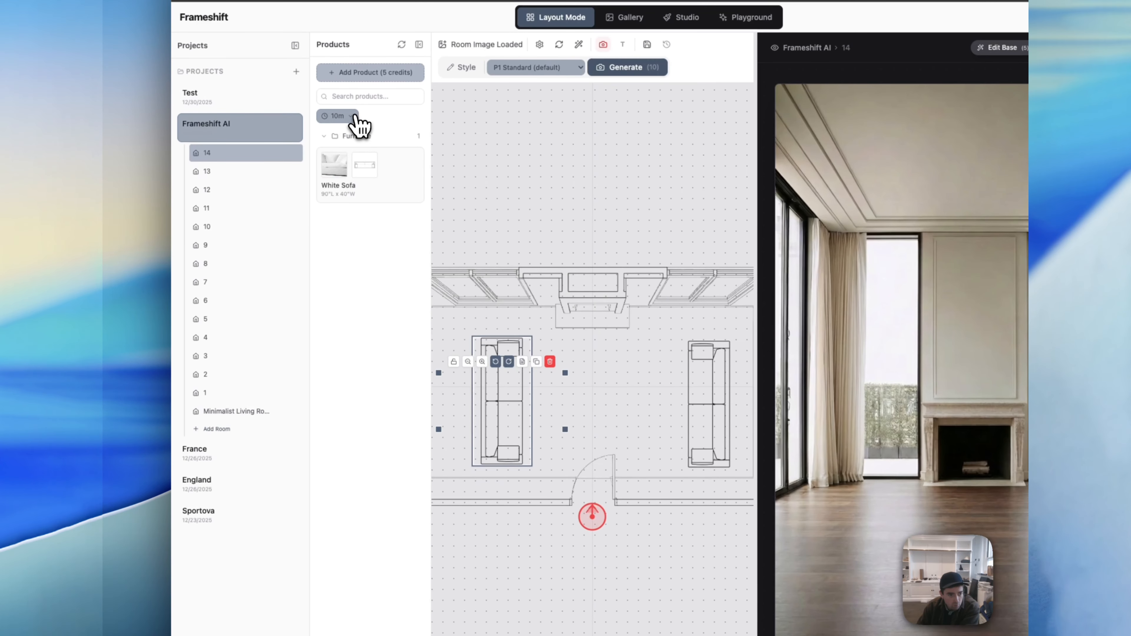
Step: Remove the 10-minute recency filter from the product list and delete the stray extra sofa from the floor plan
left_click(343, 116)
left_click(359, 142)
left_click(371, 318)
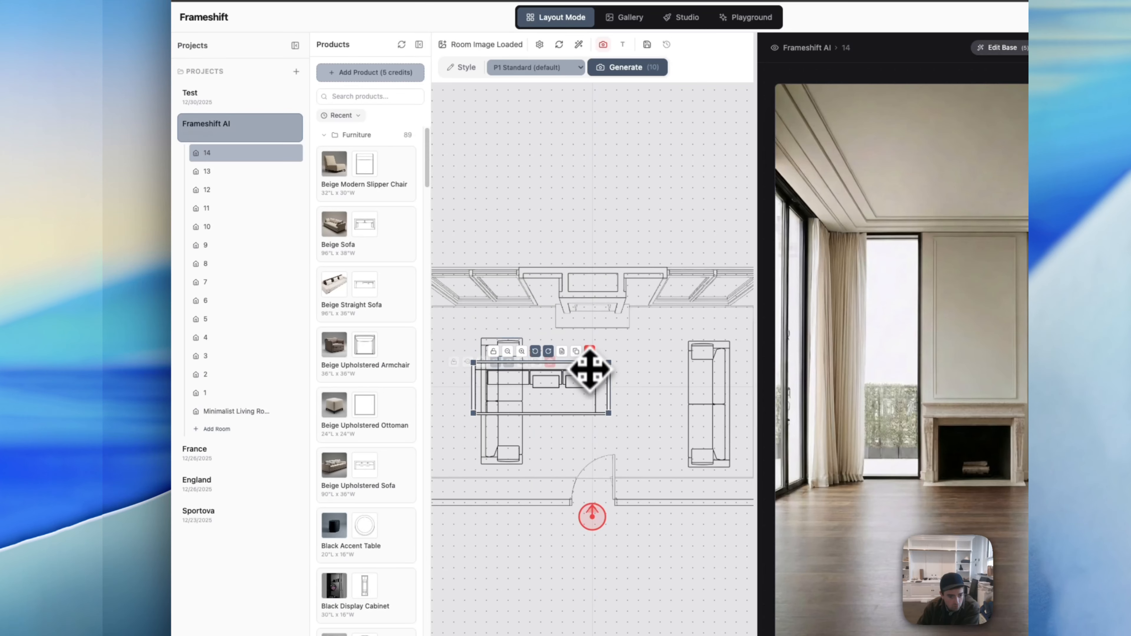
left_click(588, 351)
Step: Browse the Rugs category and check the Beige Square Rug's dimensions and placement type in its product details
left_click(352, 134)
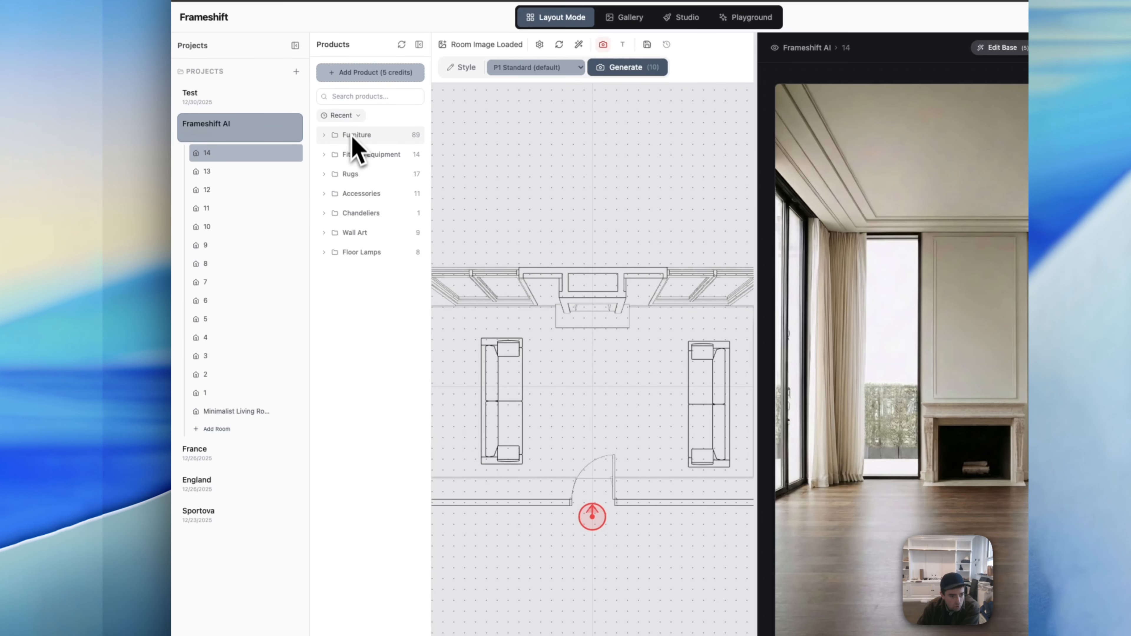
left_click(356, 183)
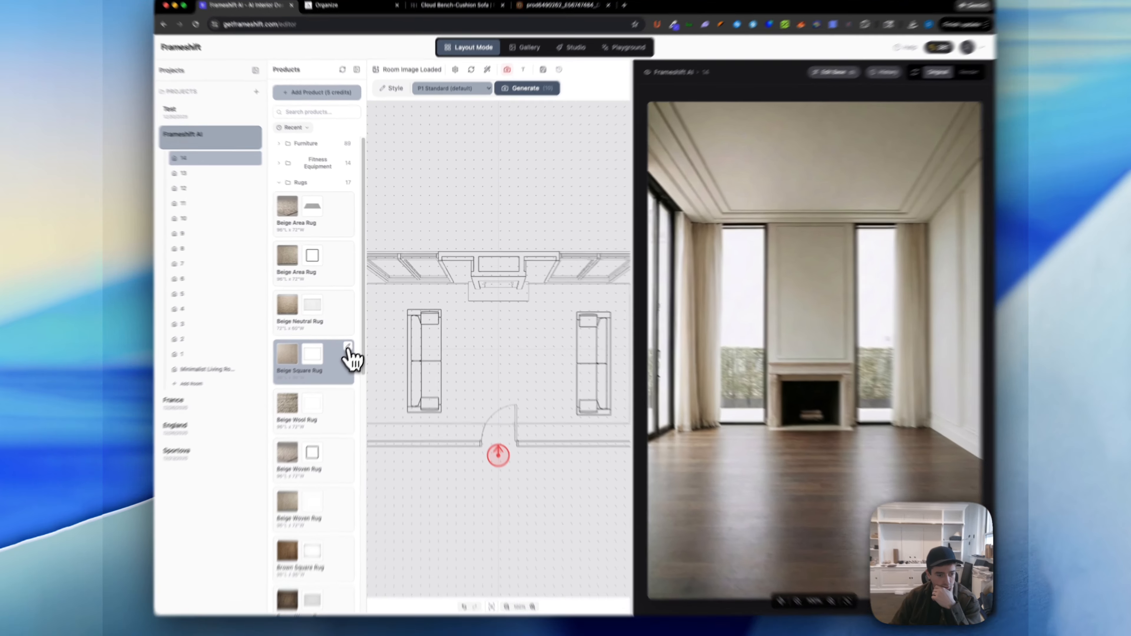
left_click(348, 358)
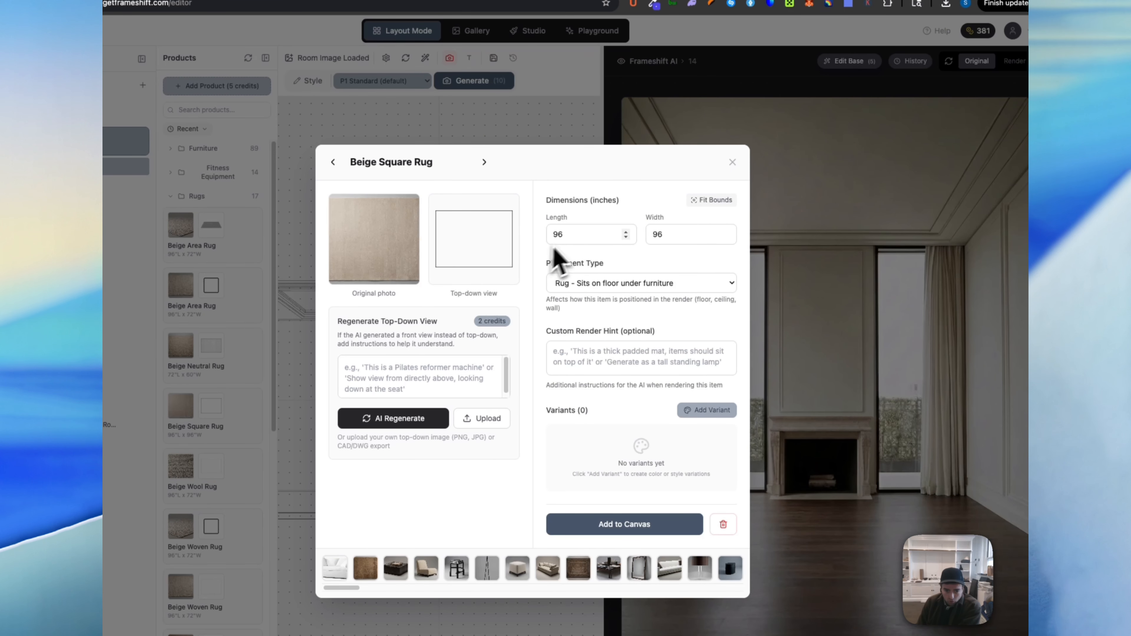
left_click(733, 163)
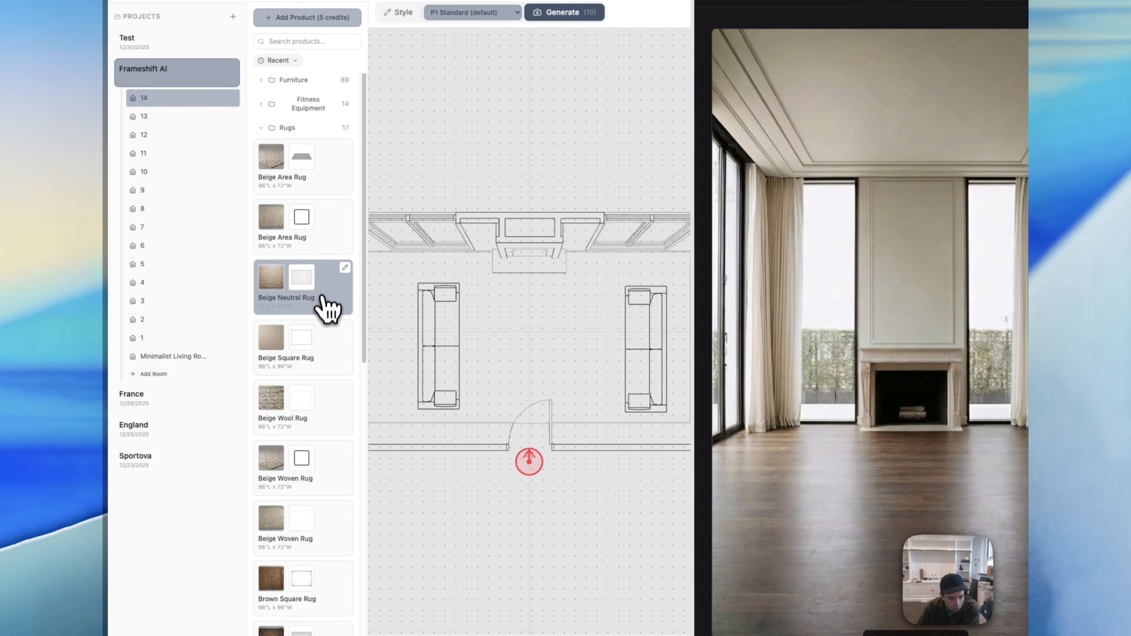
Step: Place the Beige Square Rug between the two sofas and enlarge it until it spans the gap between them
left_click_drag(331, 363, 571, 366)
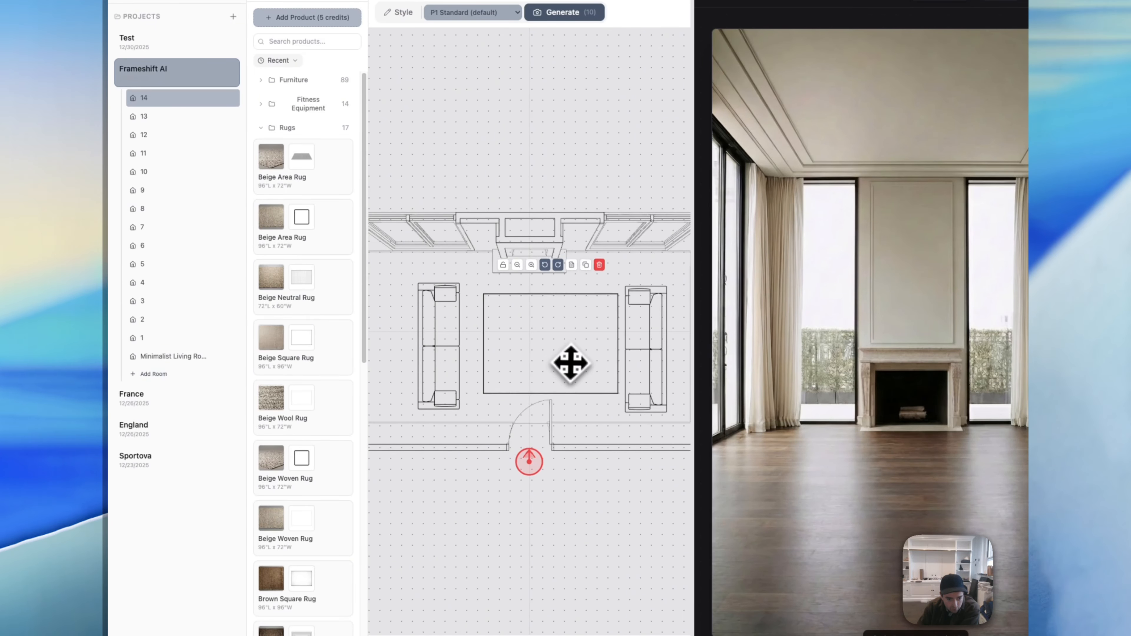
left_click(506, 258)
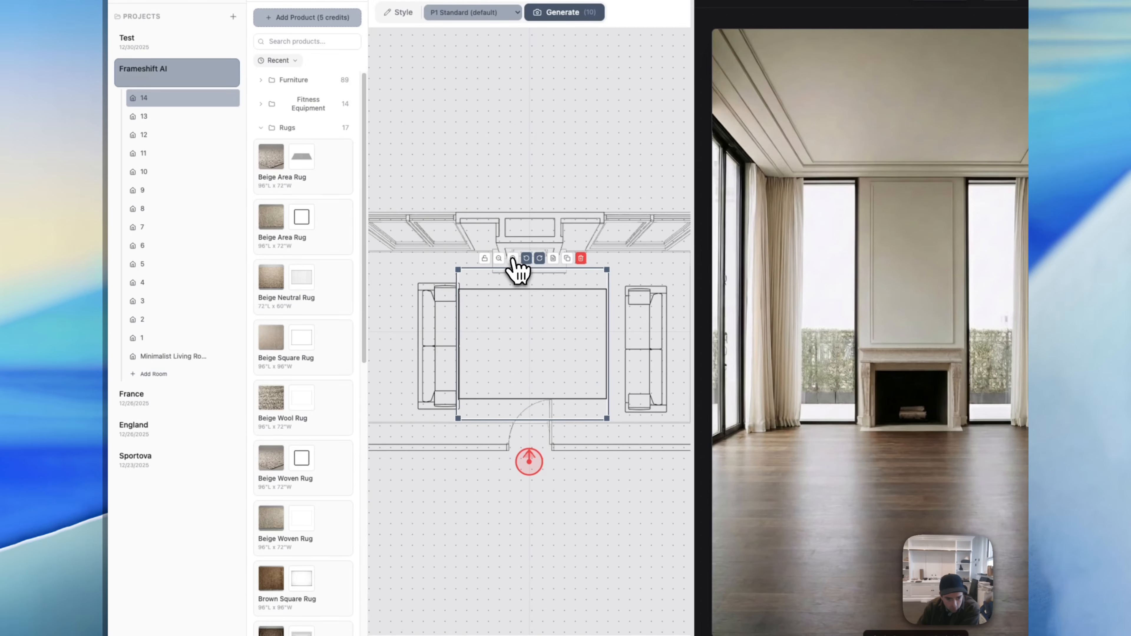
left_click(513, 258)
left_click_drag(620, 431, 603, 401)
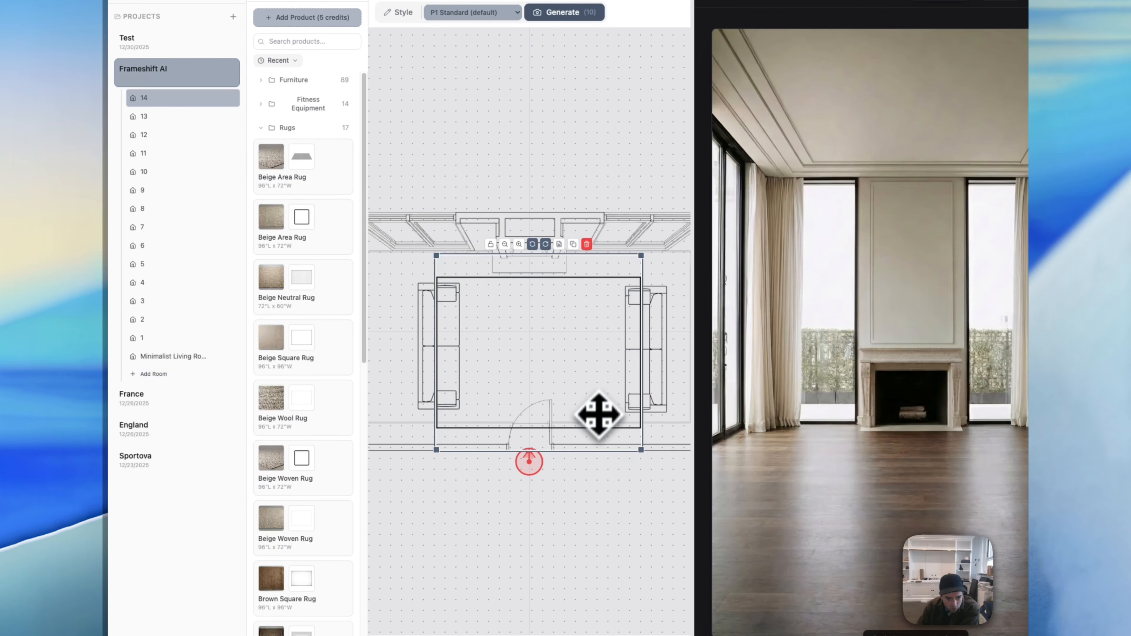
left_click_drag(558, 366, 549, 364)
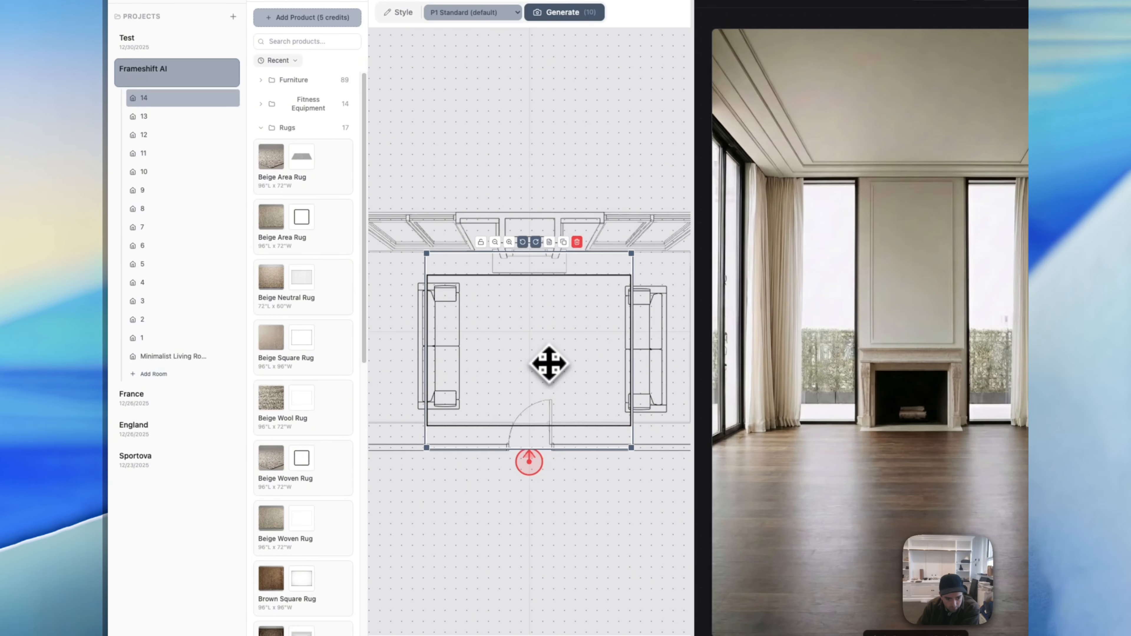
Step: Rotate the rug a quarter turn, shrink it, and center it between the sofas just in front of the fireplace
left_click(536, 241)
left_click(536, 241)
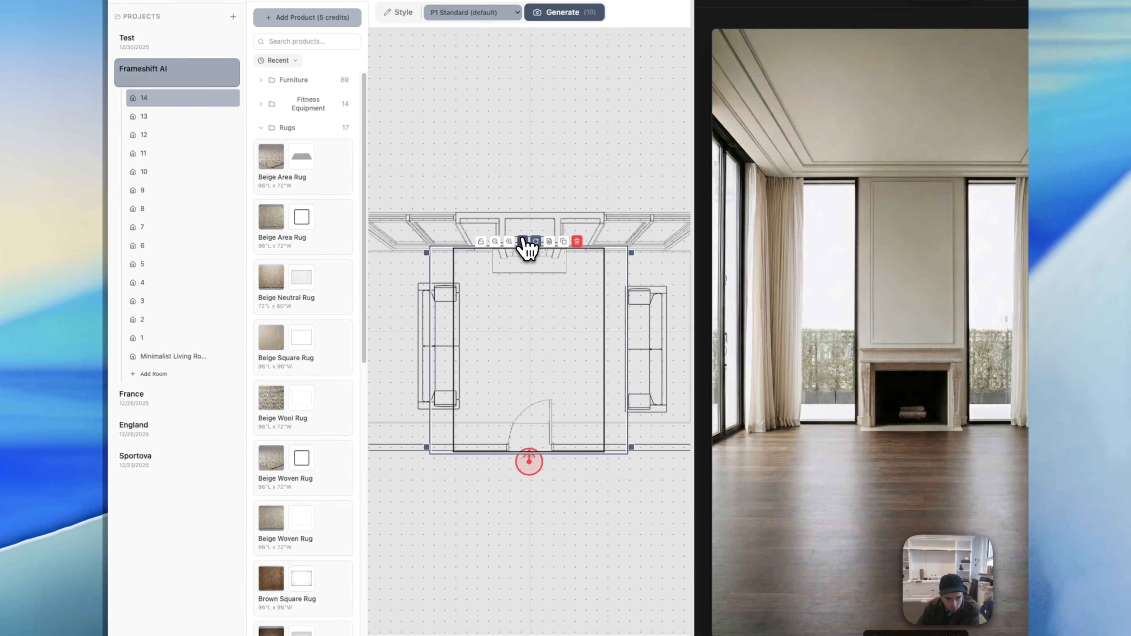
left_click(536, 241)
left_click(535, 241)
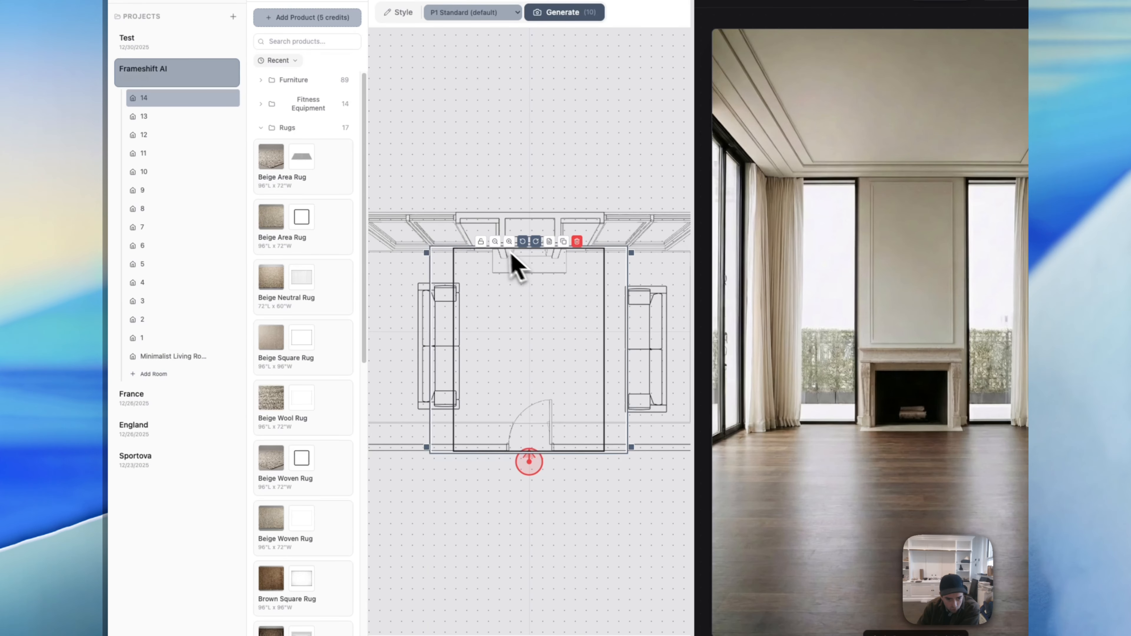
left_click(495, 240)
left_click(486, 241)
left_click_drag(490, 270, 505, 323)
Step: Shift both sofas slightly so they sit evenly along the two long edges of the rug
left_click_drag(651, 382, 643, 383)
left_click_drag(440, 365, 442, 366)
left_click(530, 480)
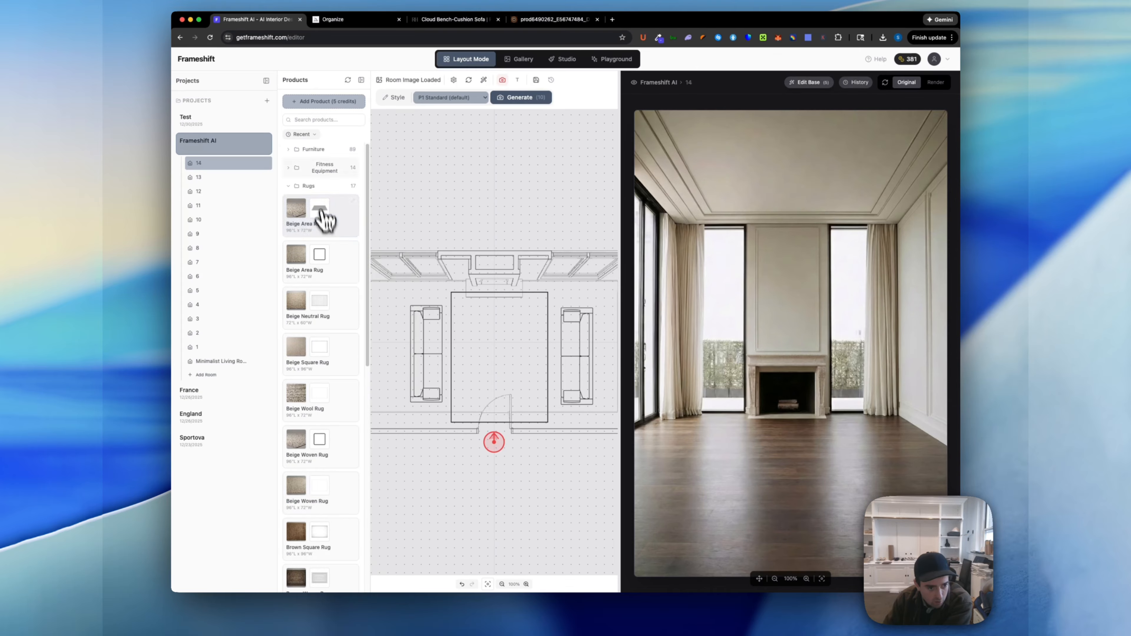
Step: Search the products for "coffee" and place the Square Wood Coffee Table at the center of the rug
left_click(312, 185)
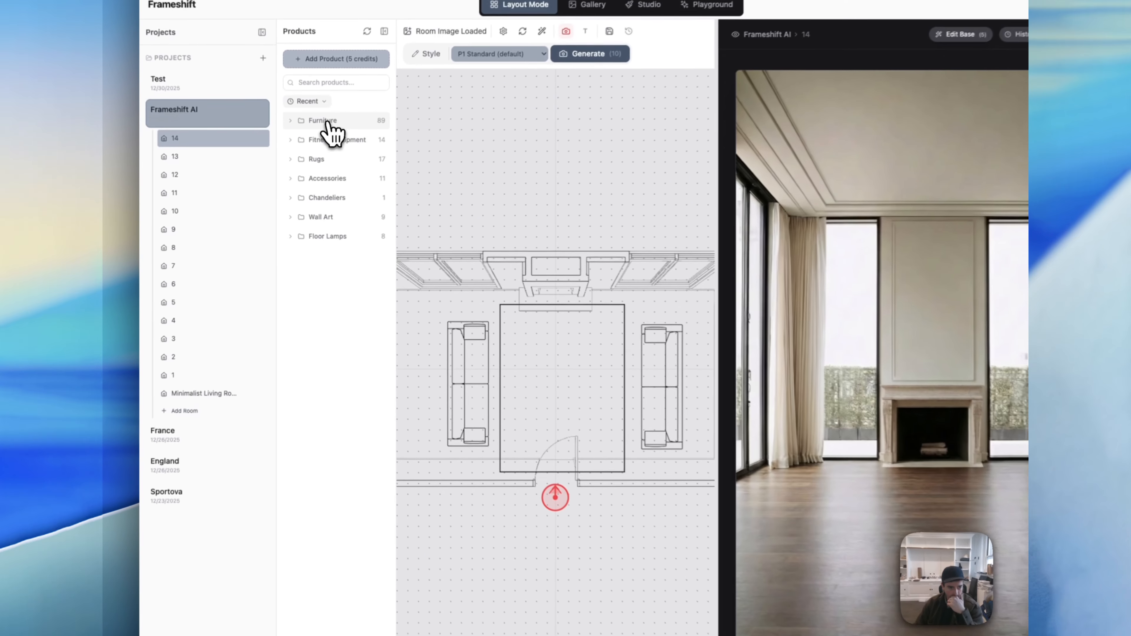
left_click(312, 150)
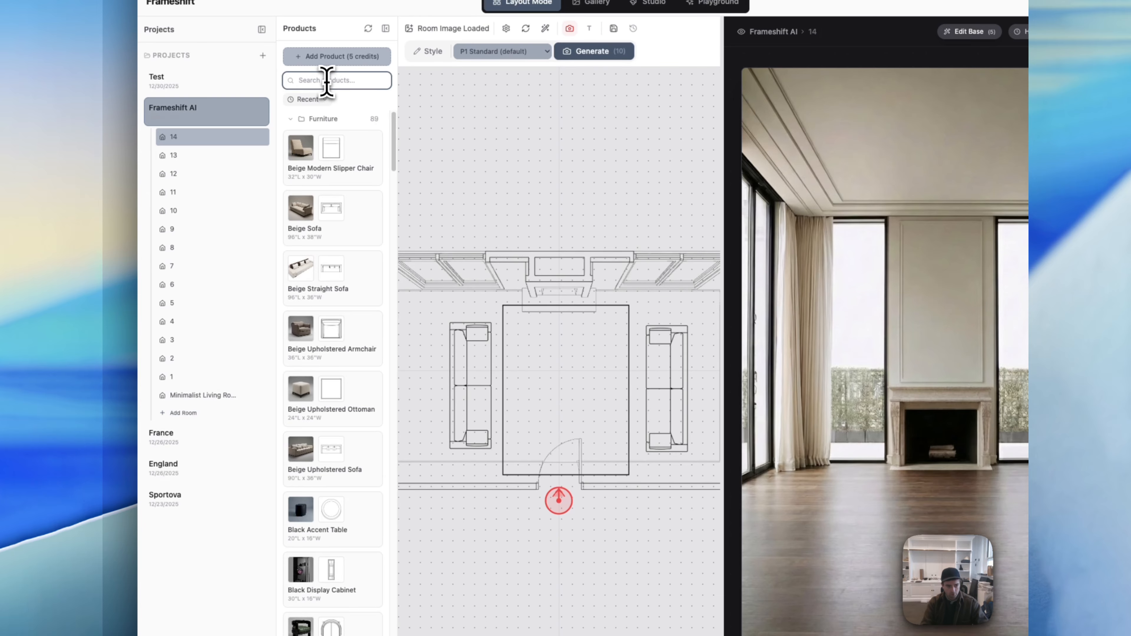
type("voff")
key("BackSpace")
key("BackSpace")
key("BackSpace")
type("coffee")
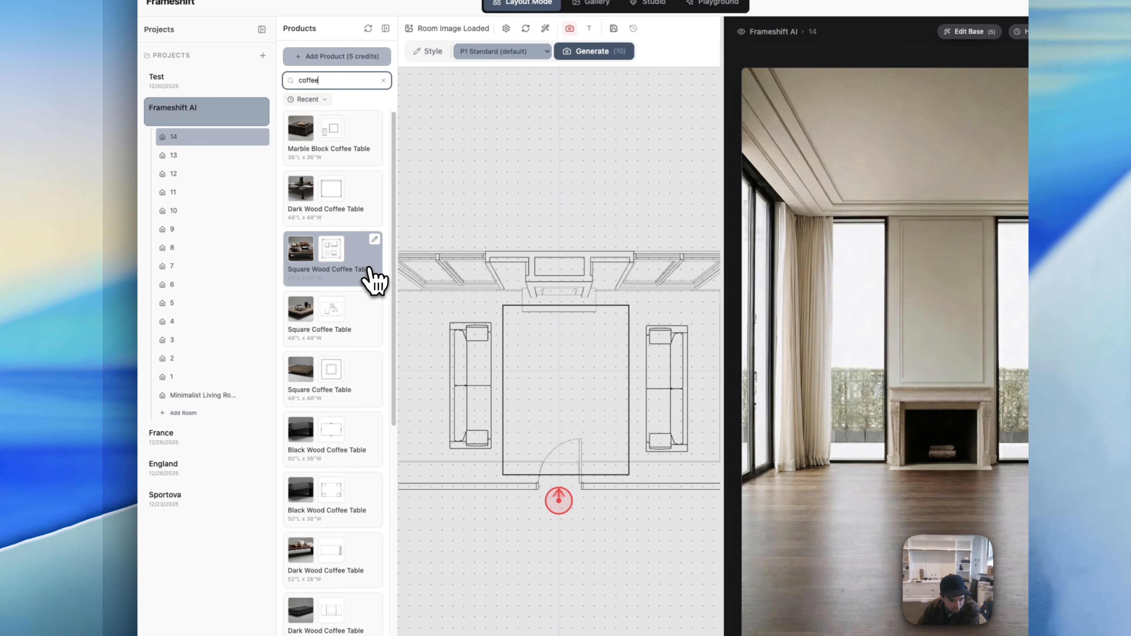
left_click_drag(366, 278, 586, 394)
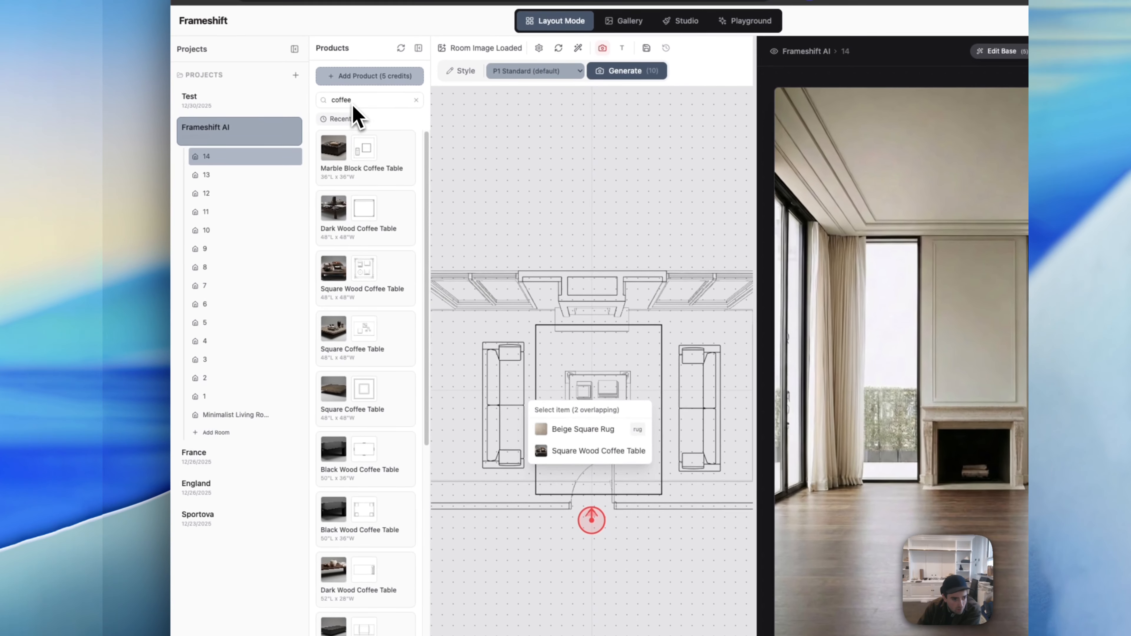
Step: Search for "table" and place a Brown Accent Table at the fireplace end of each sofa, shifting the left sofa to make room
double_click(328, 65)
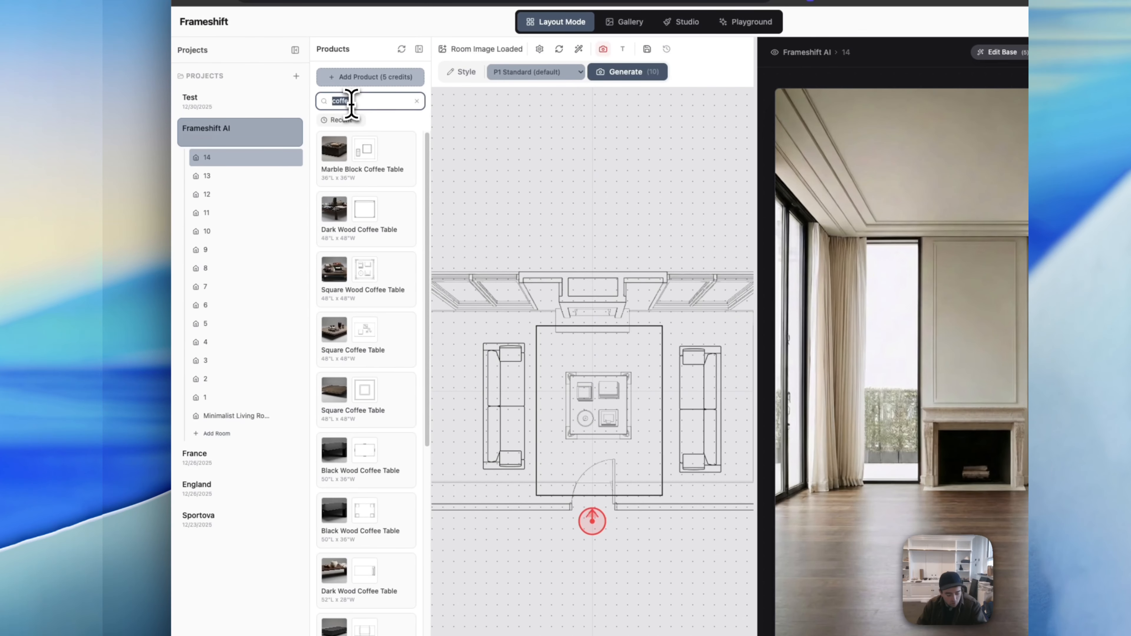
type("table")
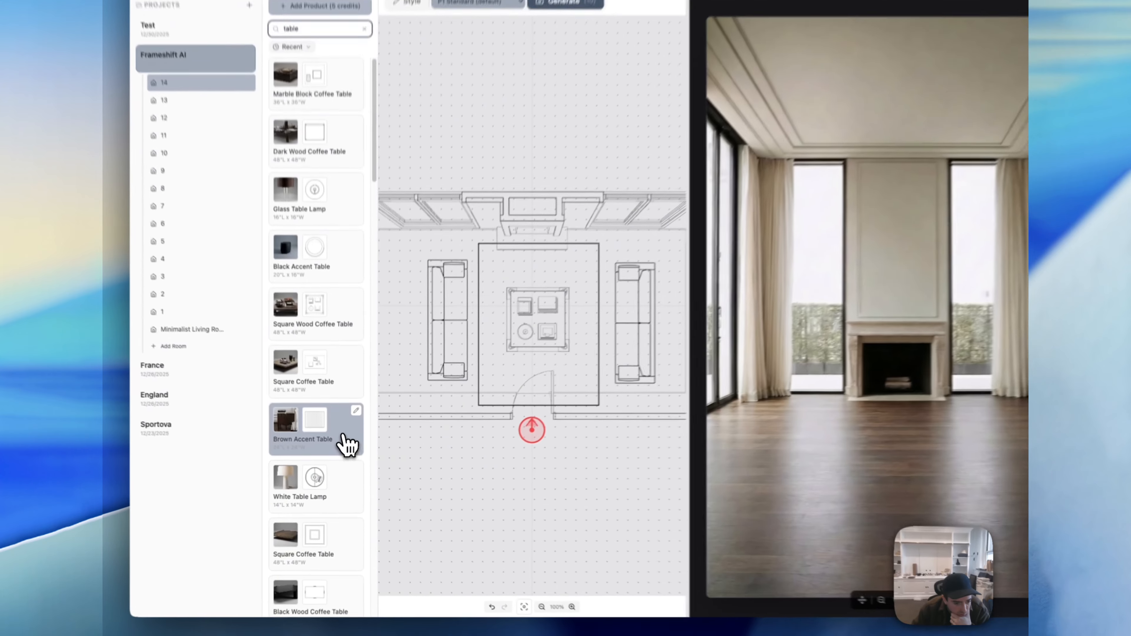
left_click(340, 443)
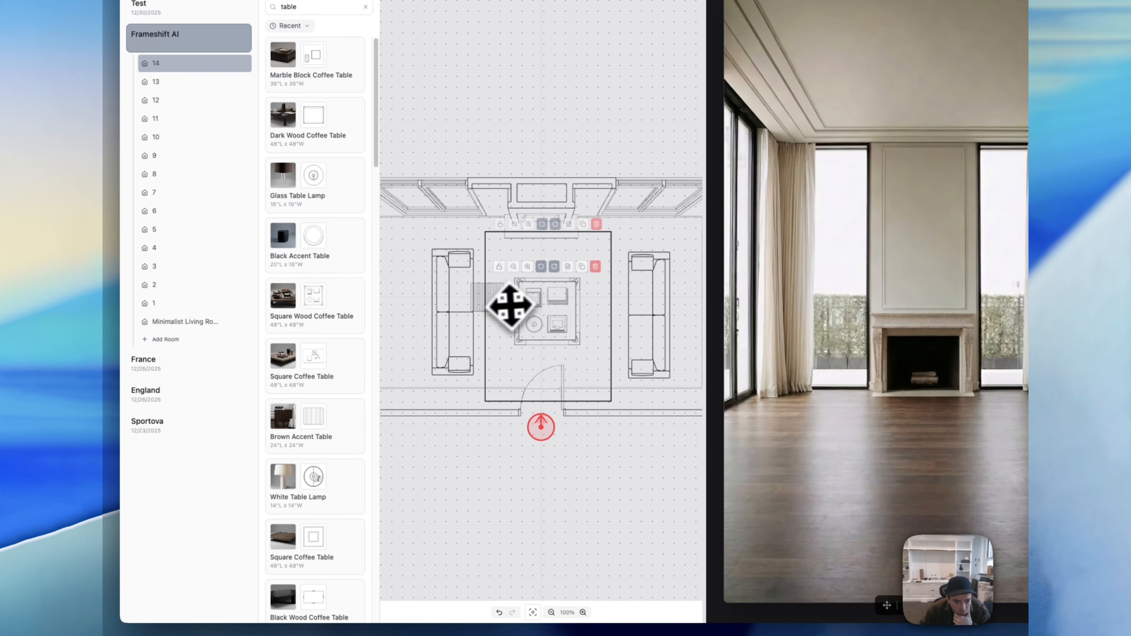
left_click_drag(502, 307, 471, 248)
left_click(464, 334)
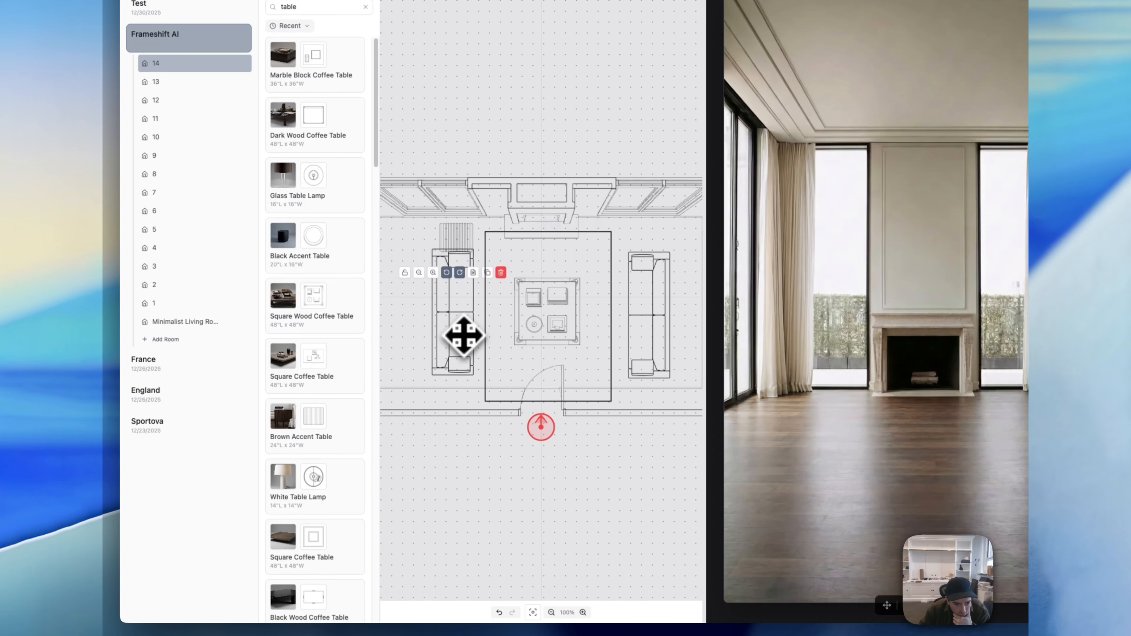
left_click_drag(464, 334, 463, 342)
left_click_drag(461, 250, 459, 253)
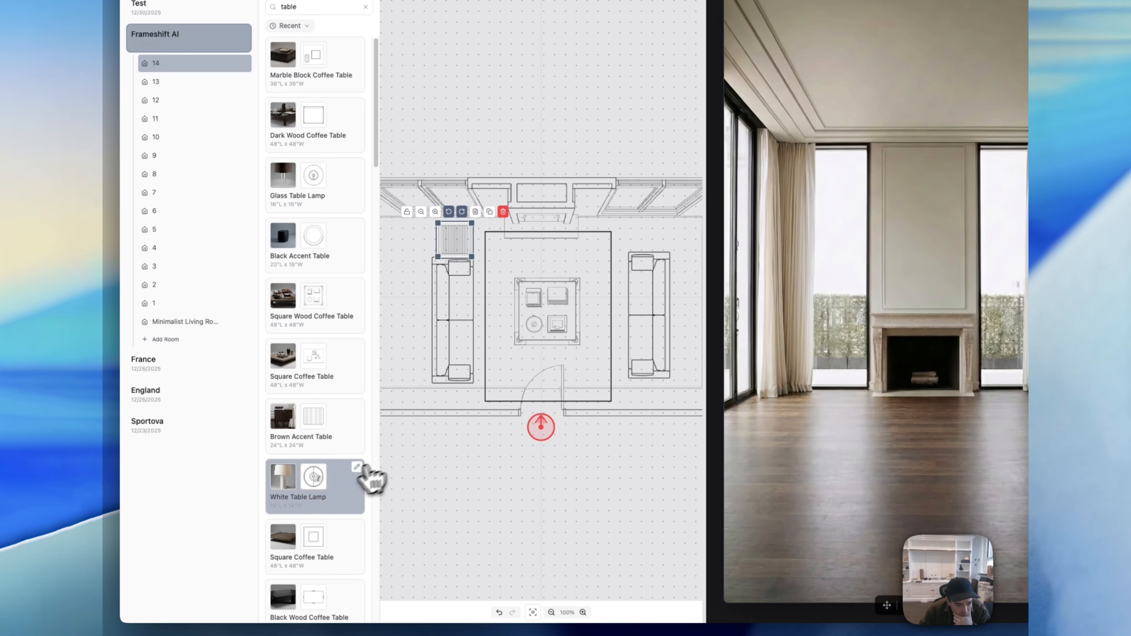
left_click(342, 434)
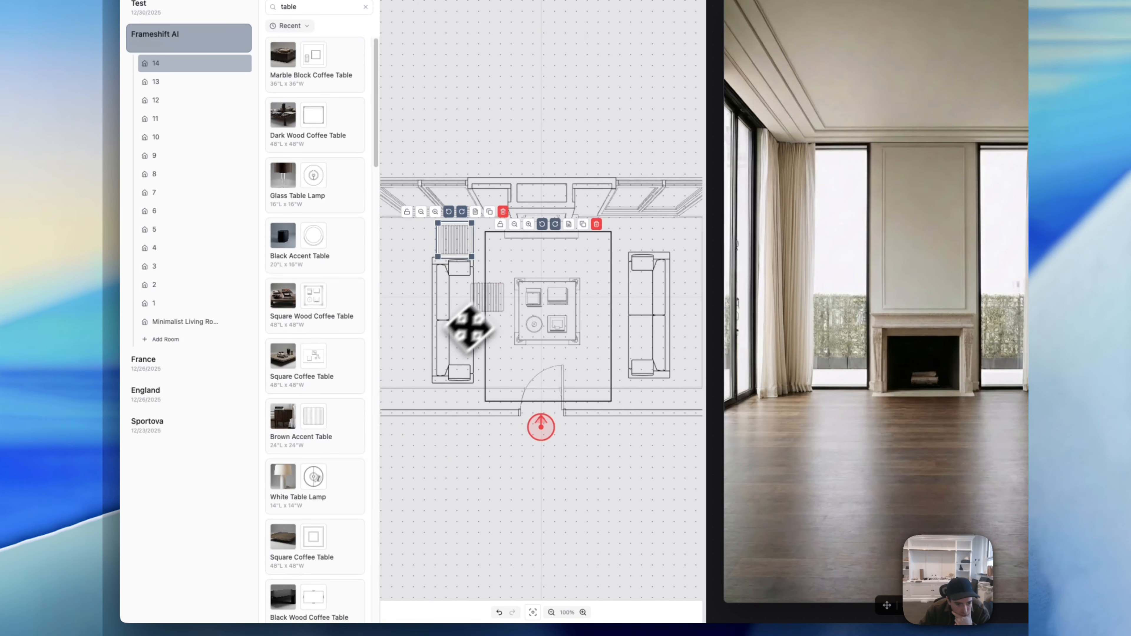
left_click_drag(467, 324, 644, 245)
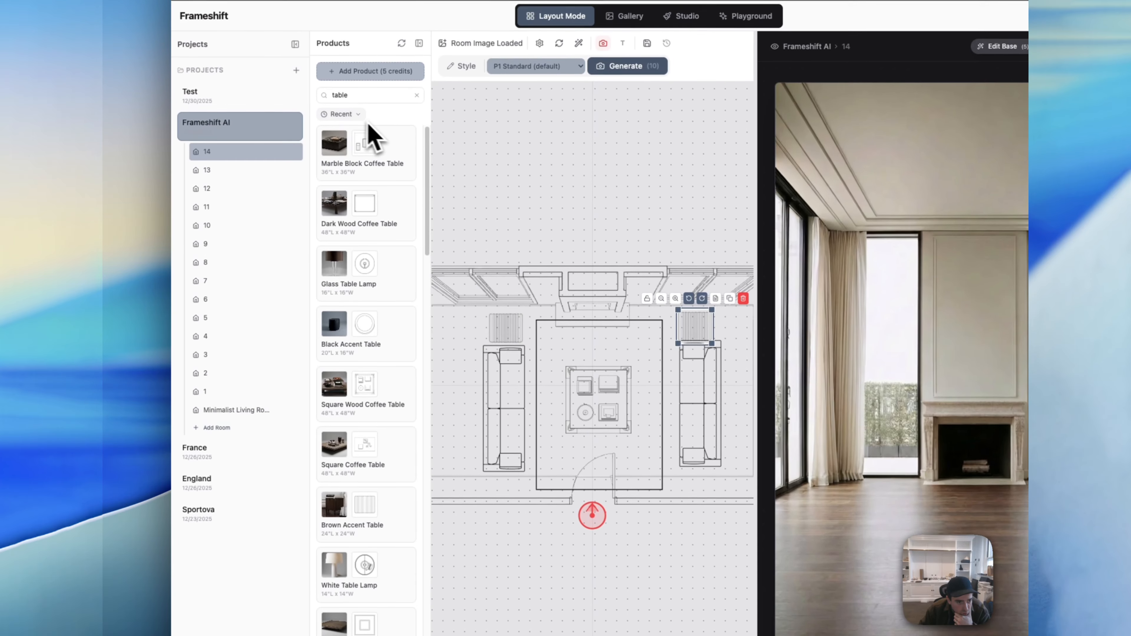
Step: Clear the product search and place a White Table Lamp from the Floor Lamps category on each accent table
left_click(416, 95)
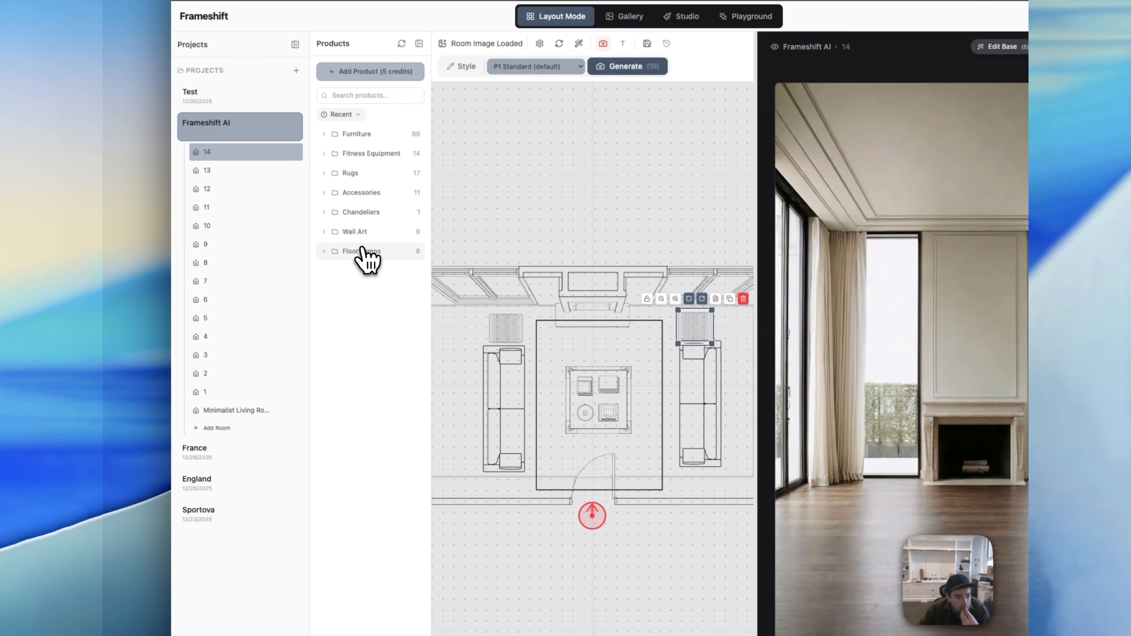
left_click(365, 252)
scroll(383, 441, "down", 1)
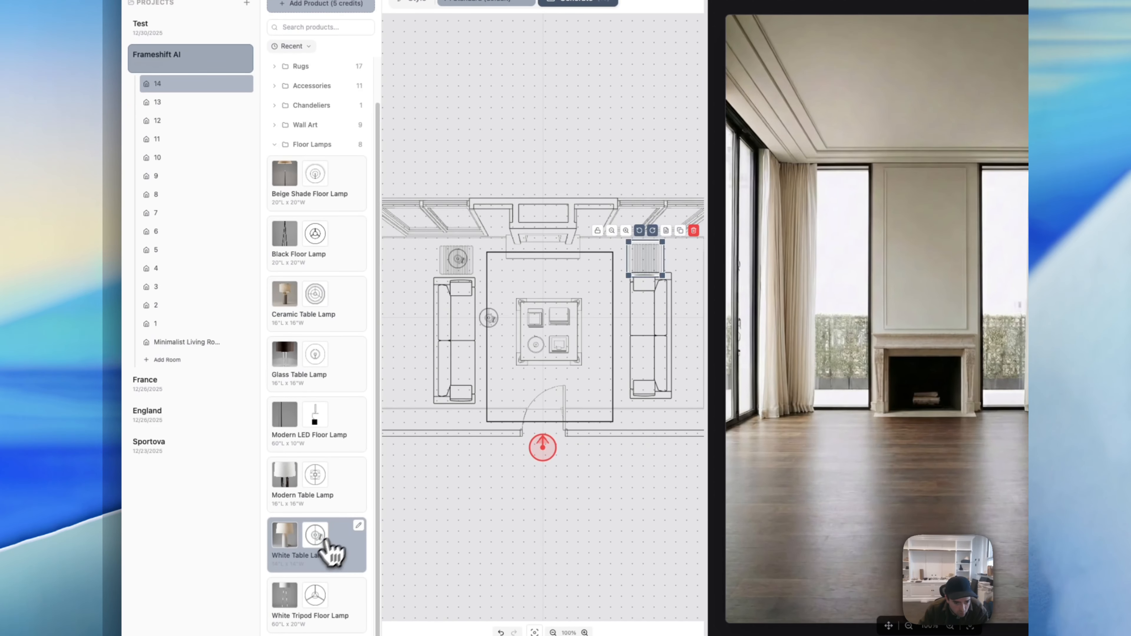
left_click_drag(328, 542, 648, 260)
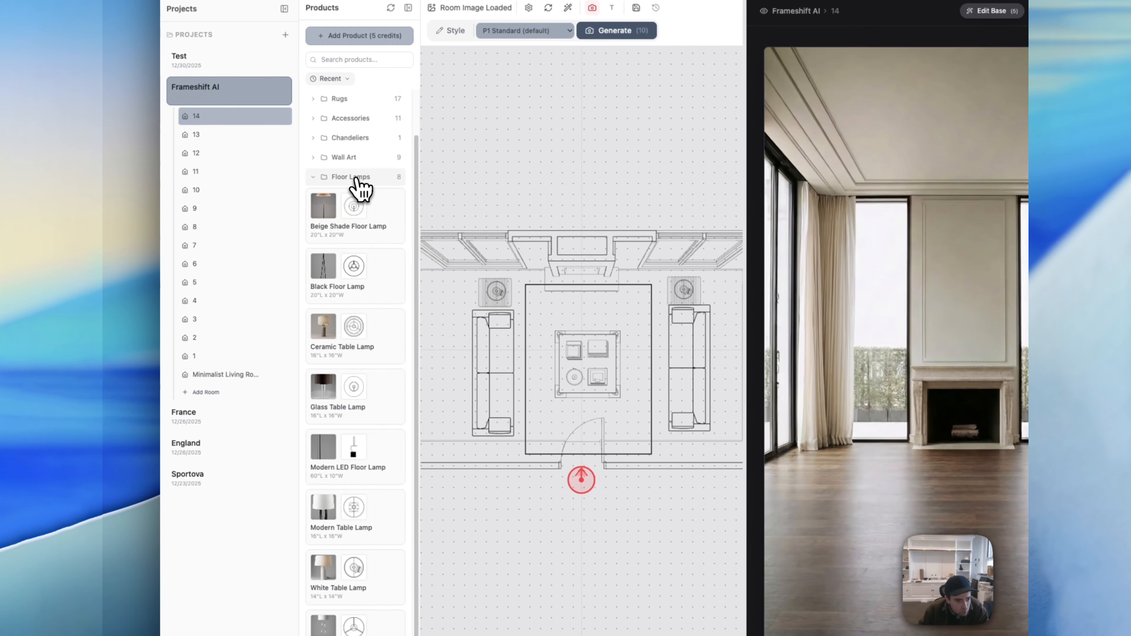
Step: Add the Beige Modern Slipper Chair from Furniture, rotate it 45 degrees, and place it at the rug's lower-left corner
left_click(314, 143)
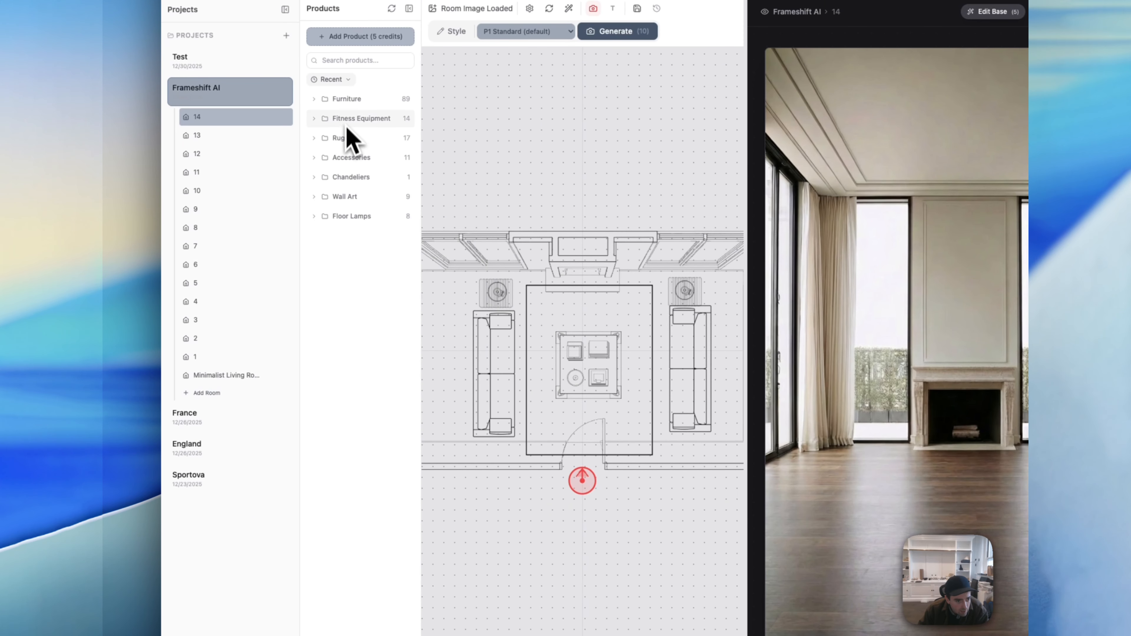
left_click(346, 100)
left_click_drag(356, 169, 545, 392)
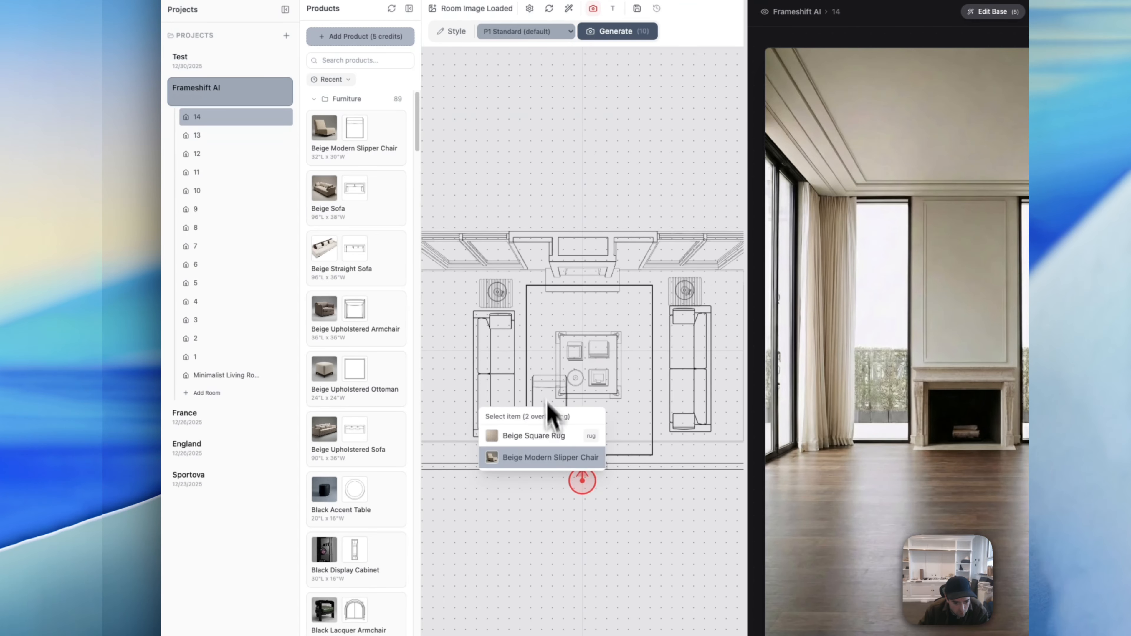
left_click(548, 458)
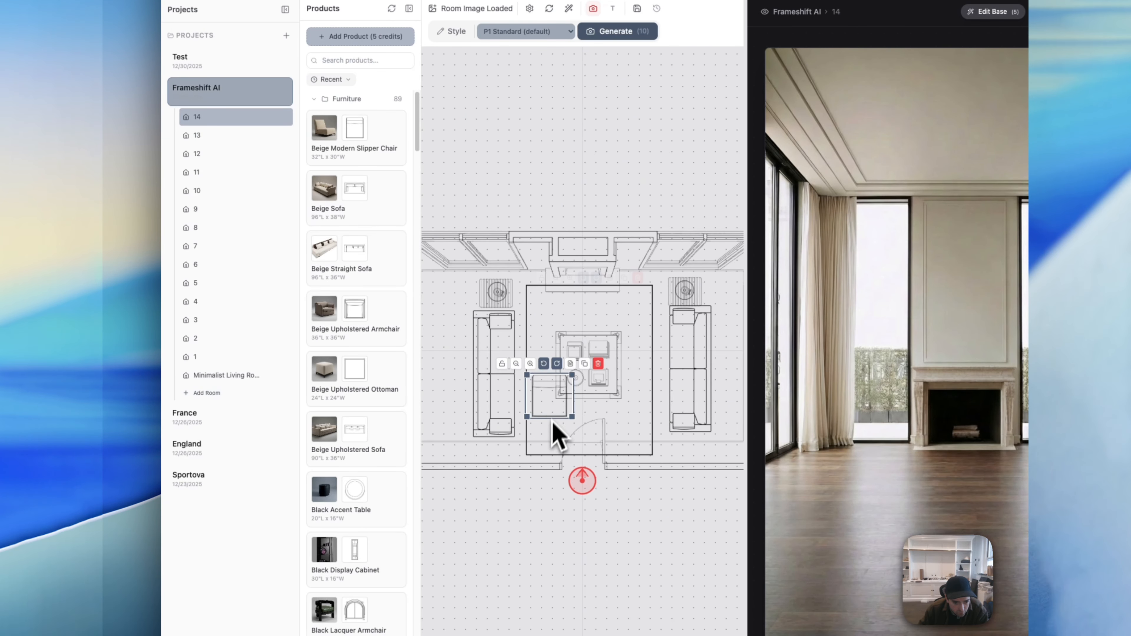
left_click(544, 364)
left_click(544, 364)
left_click(544, 364)
left_click_drag(547, 408, 536, 457)
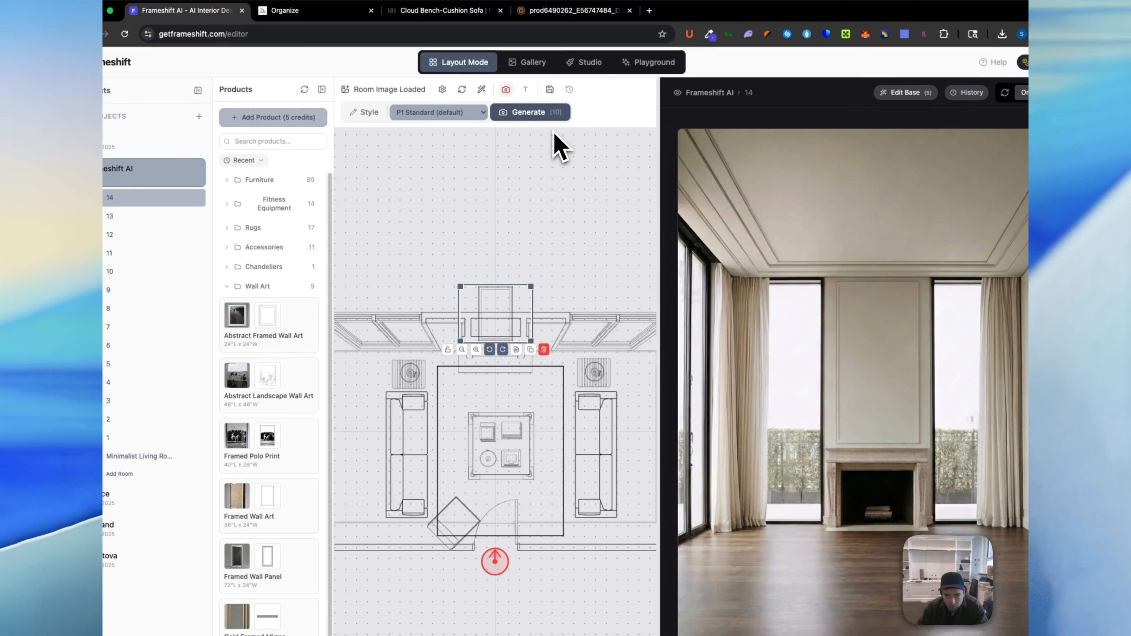
Step: Generate the layout render with P1 Standard (default) and view the other available prompt options
left_click(550, 117)
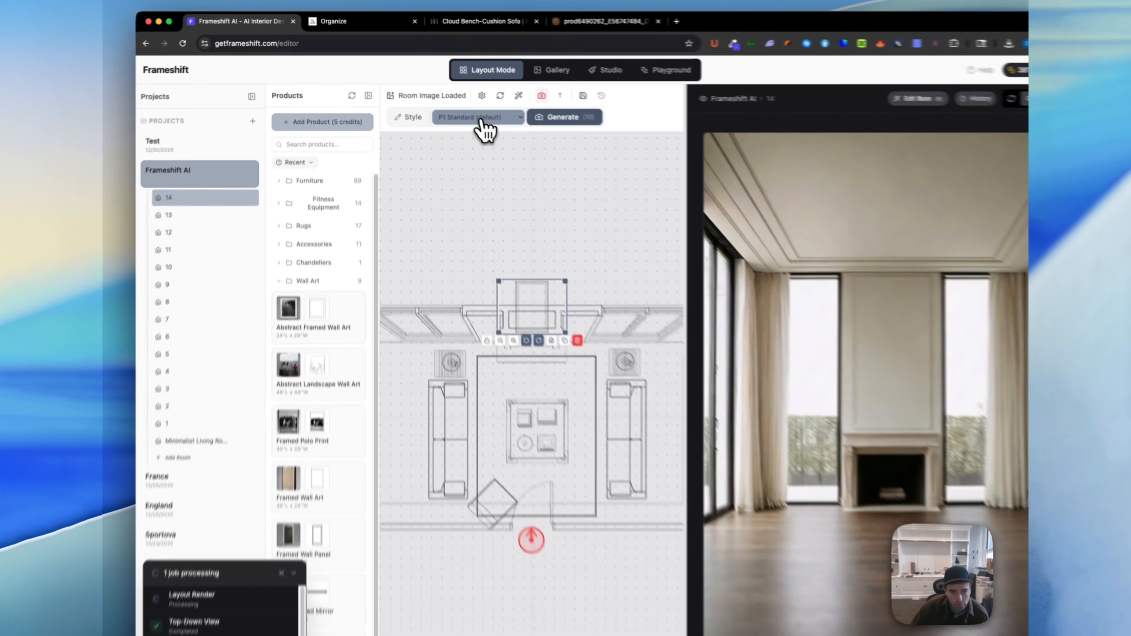
left_click(451, 98)
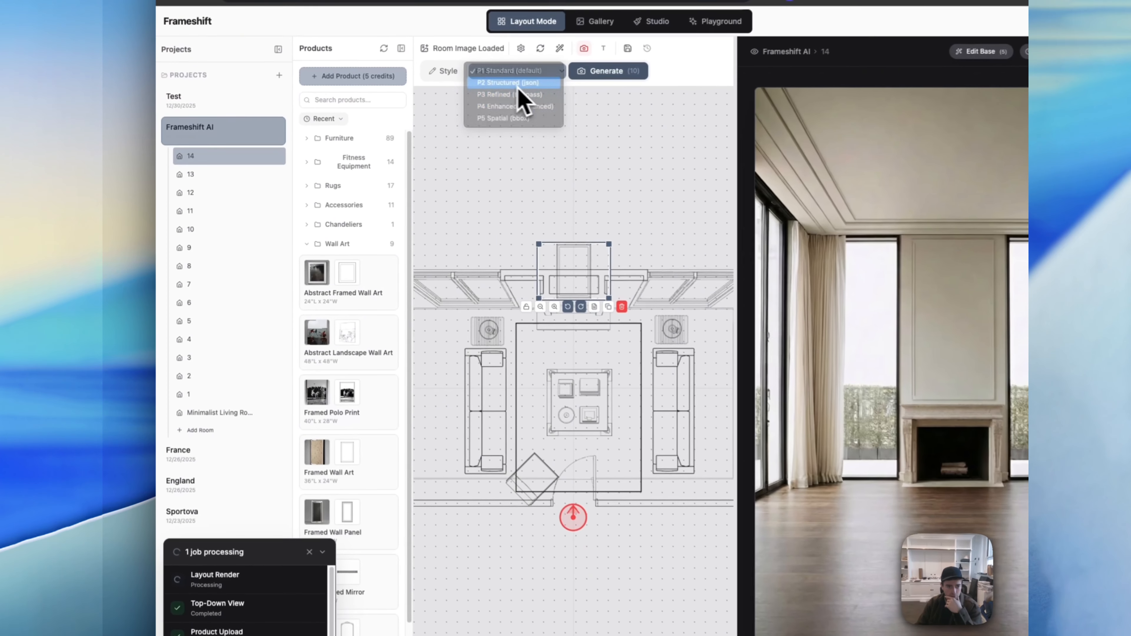
Step: Generate additional layout renders using the P2 Structured (json) and P3 Refined (twopass) prompt options
left_click(443, 106)
left_click(519, 98)
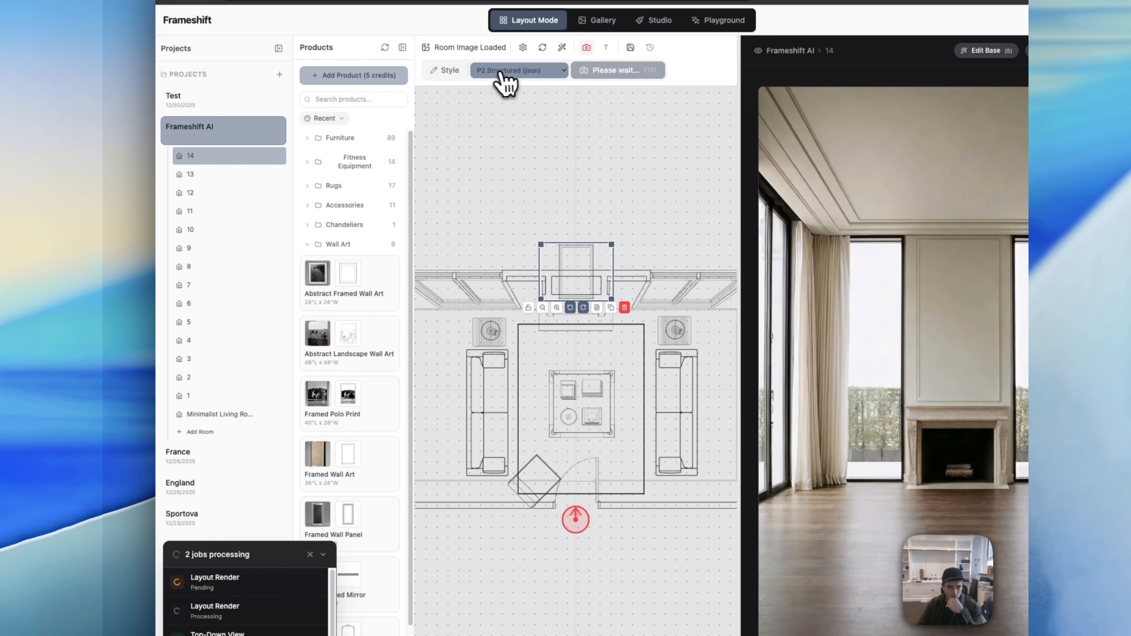
left_click(505, 81)
left_click(500, 83)
left_click(589, 74)
Step: Generate two more layout renders with the P4 Enhanced (enhanced) and P5 Spatial (bbox) prompt options
left_click(527, 78)
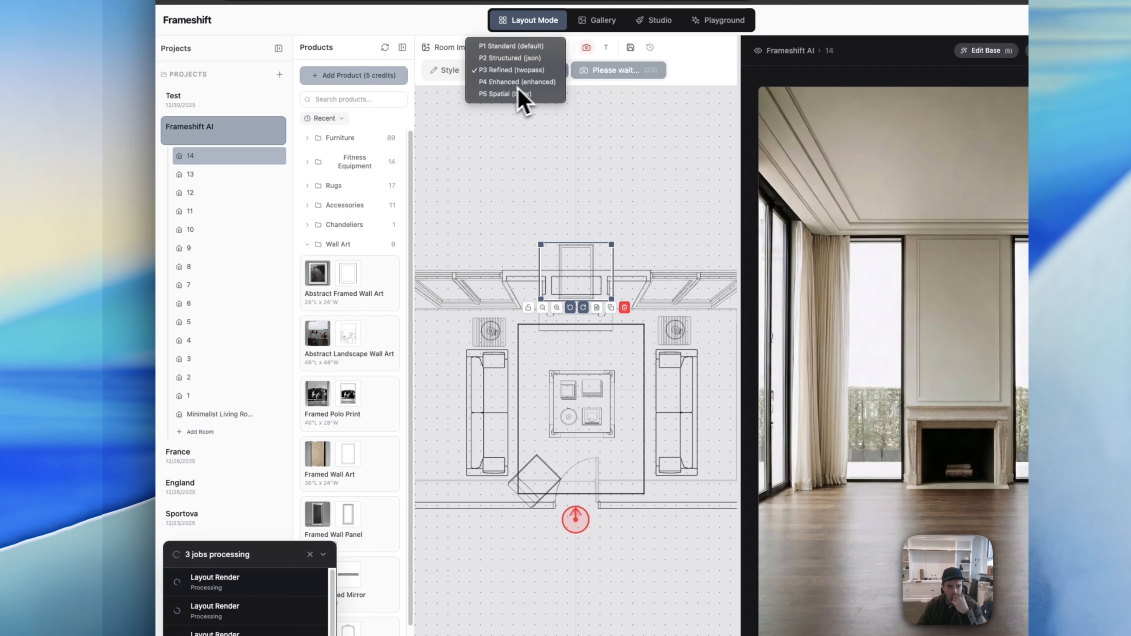
left_click(518, 86)
left_click(599, 71)
left_click(518, 77)
left_click(512, 82)
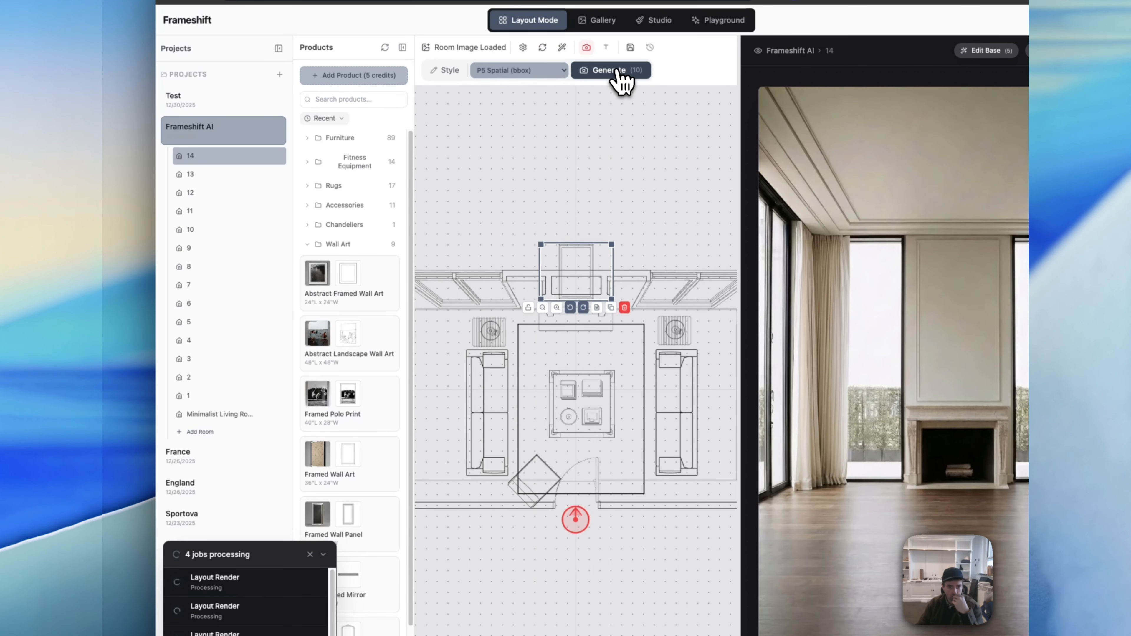
left_click(619, 71)
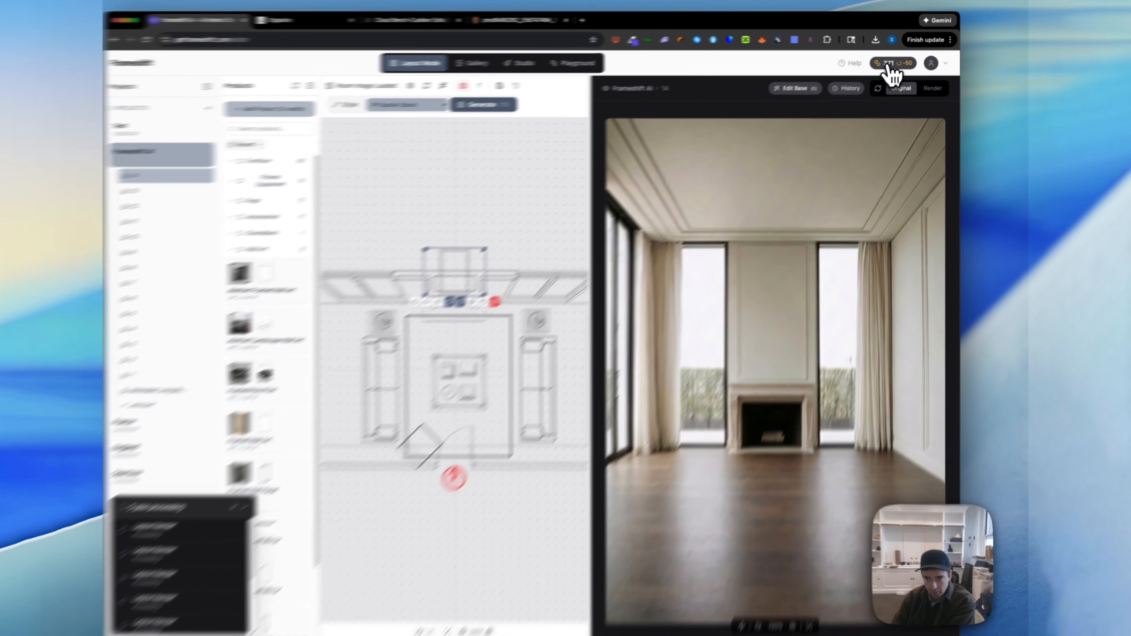
left_click(900, 60)
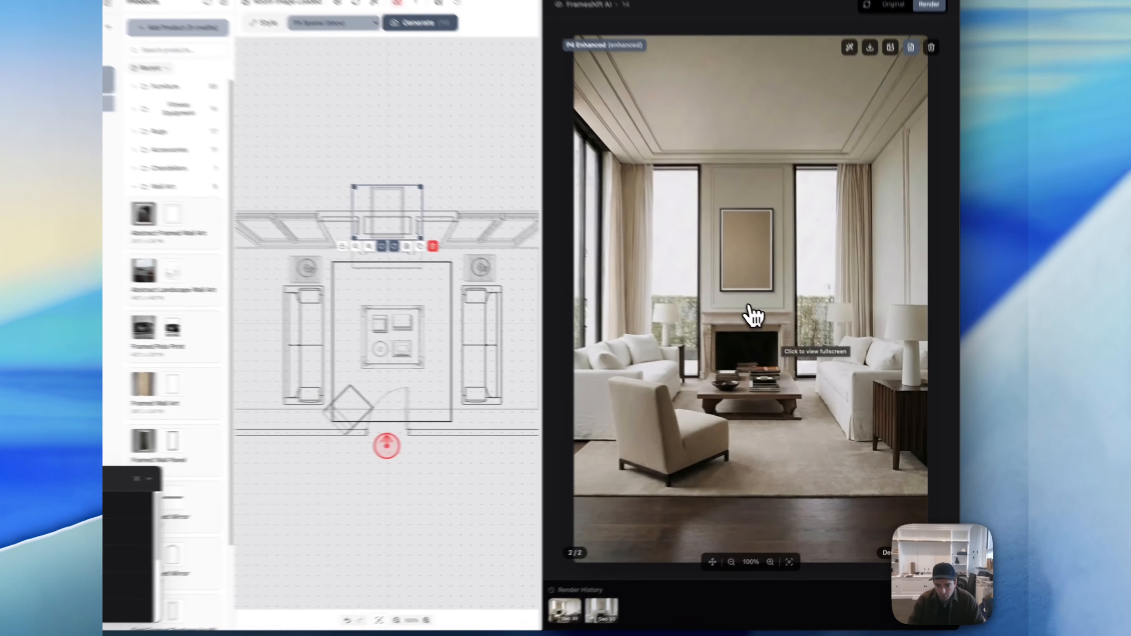
Step: Compare the P4 Enhanced, P1 Standard, P2 Structured and P3 Refined renders at full screen, checking the furniture placement
left_click(788, 327)
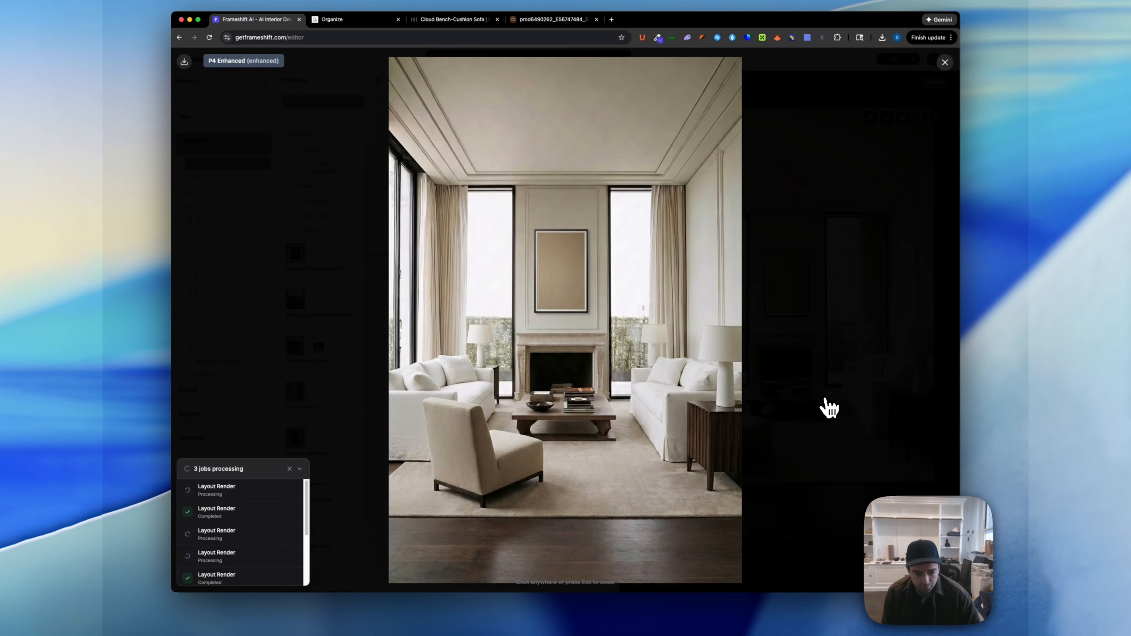
key("Right")
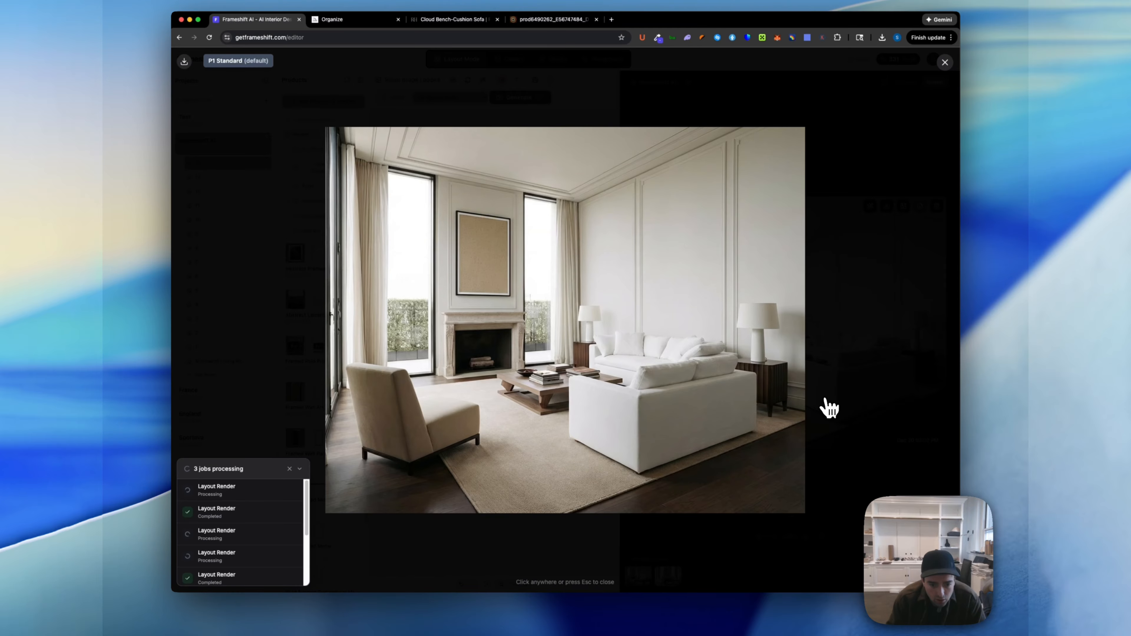
key("Left")
key("Right")
key("Left")
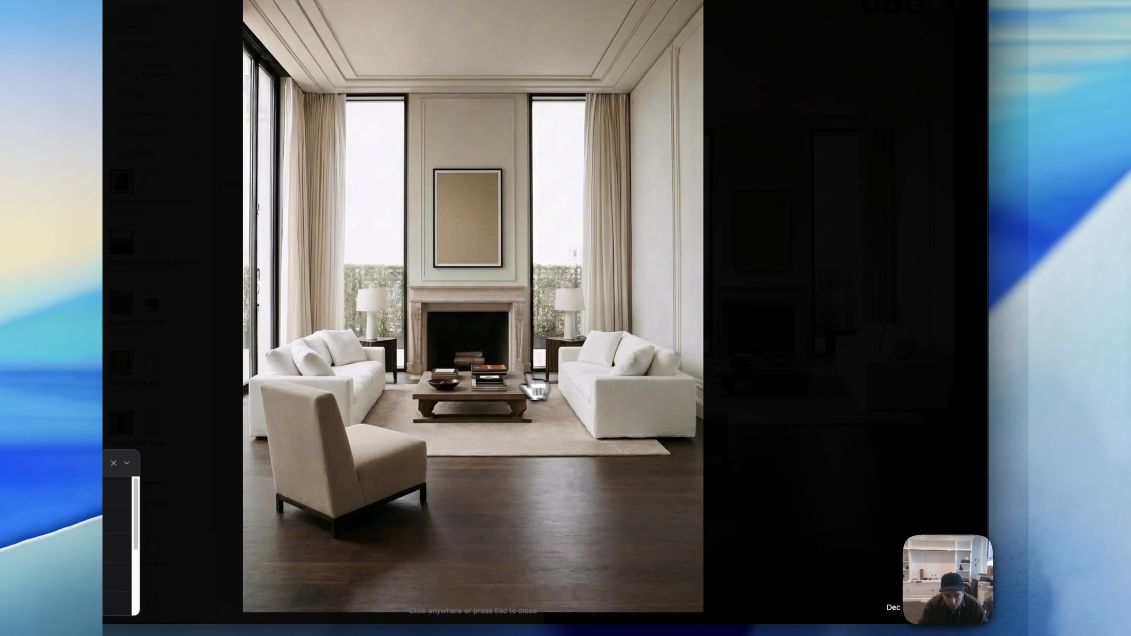
left_click(757, 345)
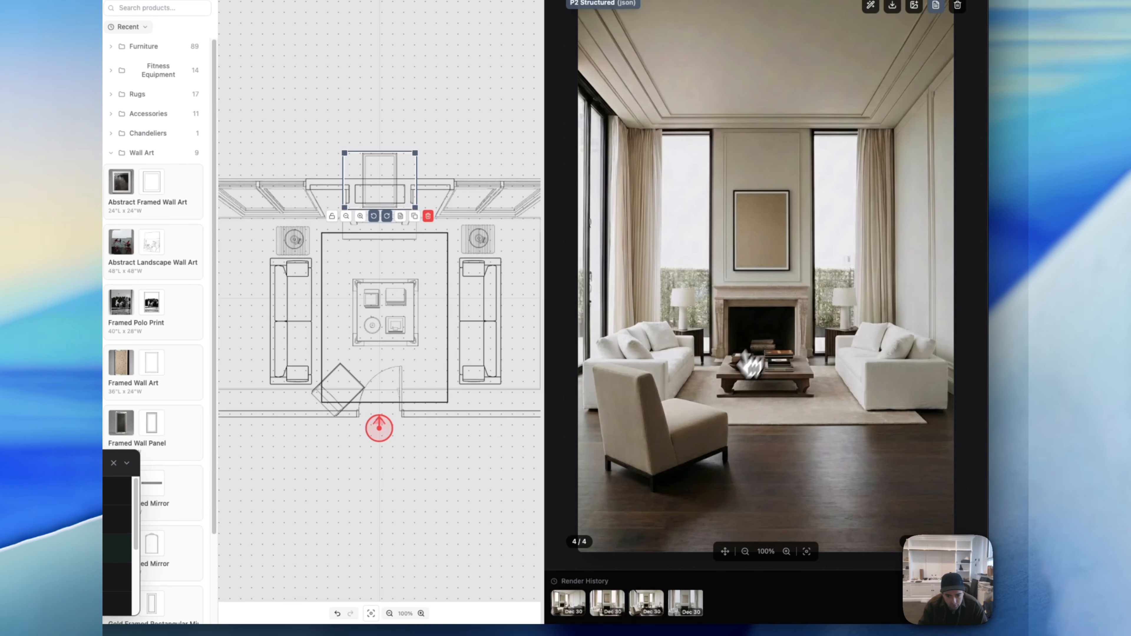
left_click(866, 409)
key("Right")
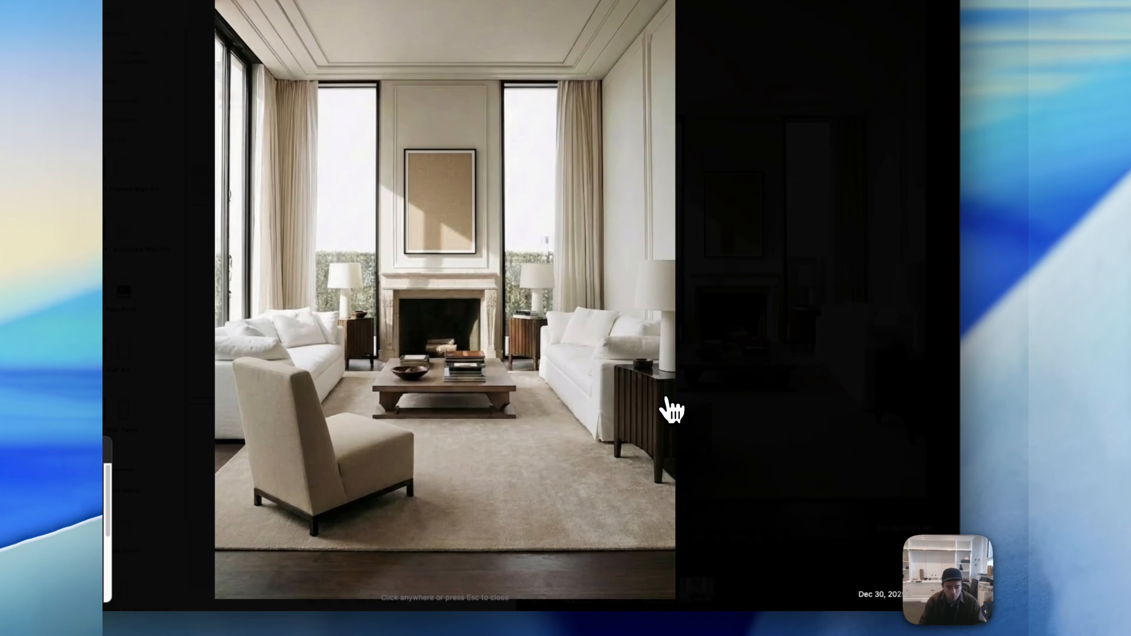
left_click(681, 403)
left_click(734, 380)
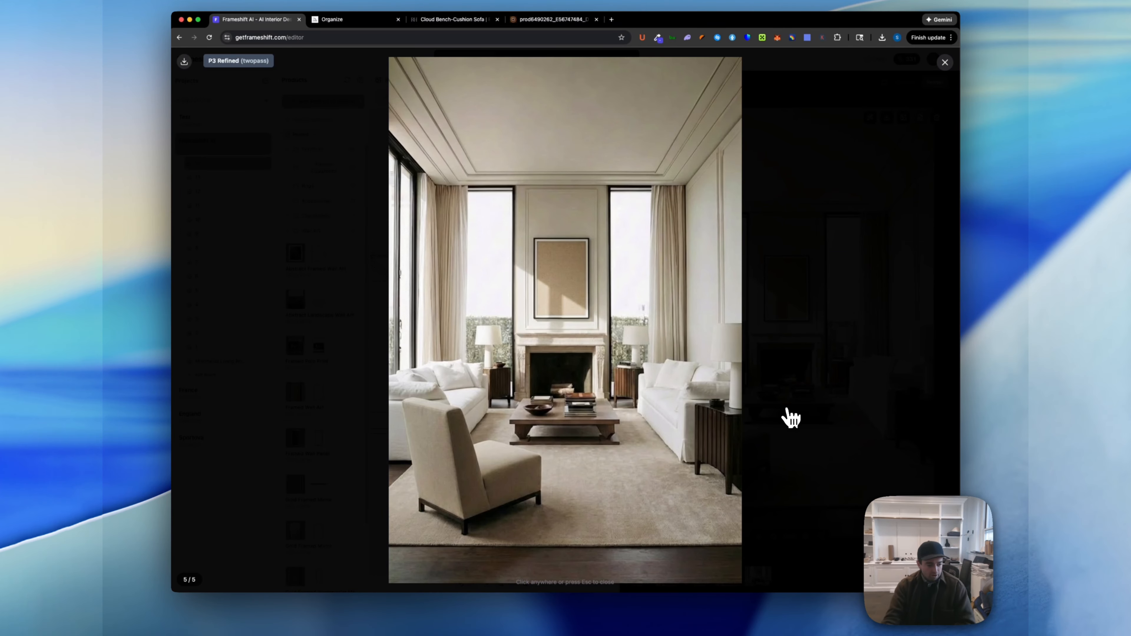
left_click(229, 67)
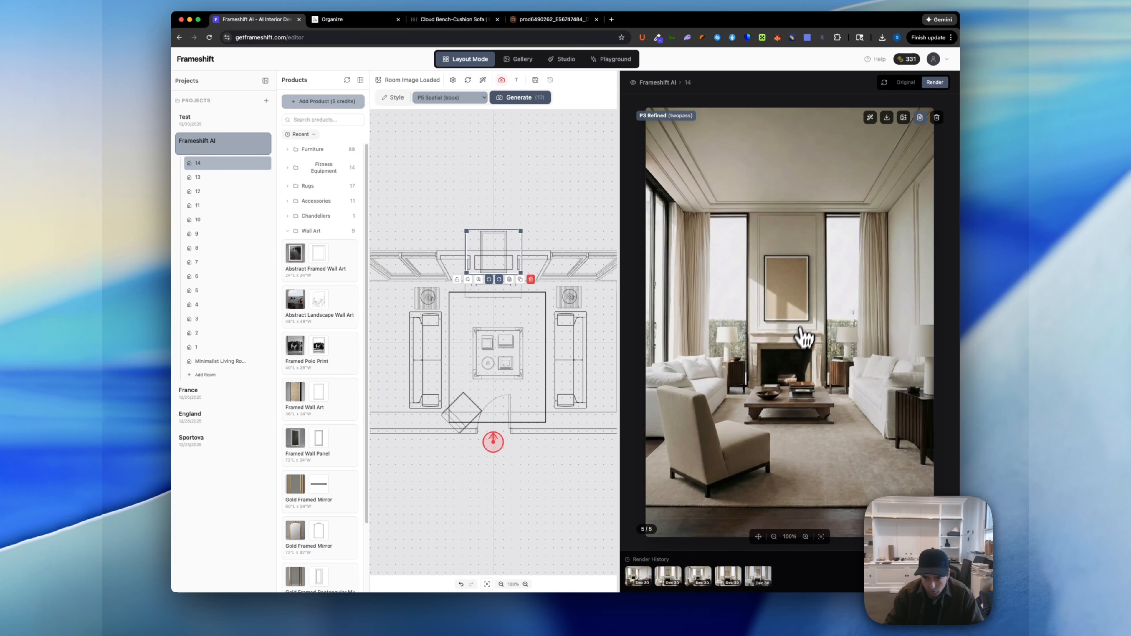
Step: Step back through the renders to P1 Standard, inspect it at full screen and review the available prompt options
key("Left")
key("Left")
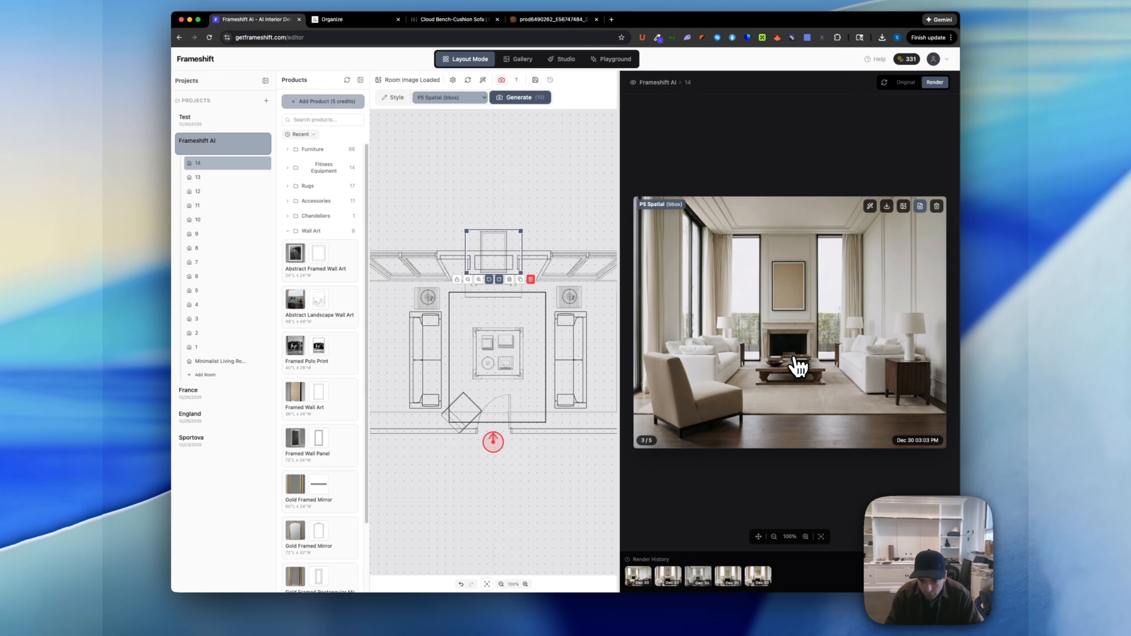
key("Left")
key("Left")
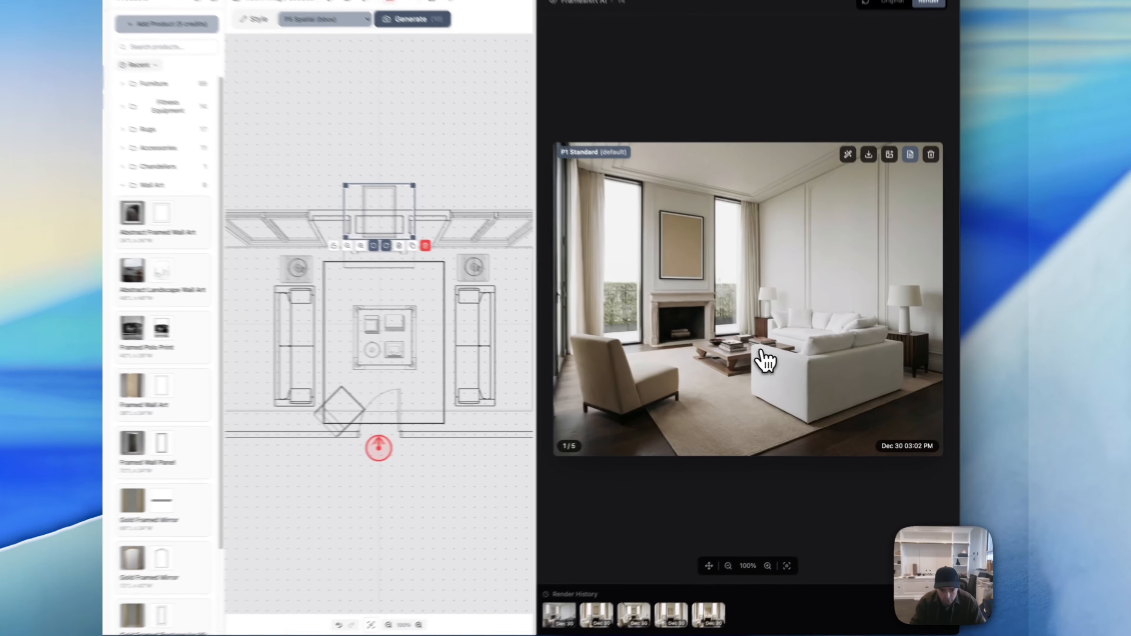
left_click(780, 363)
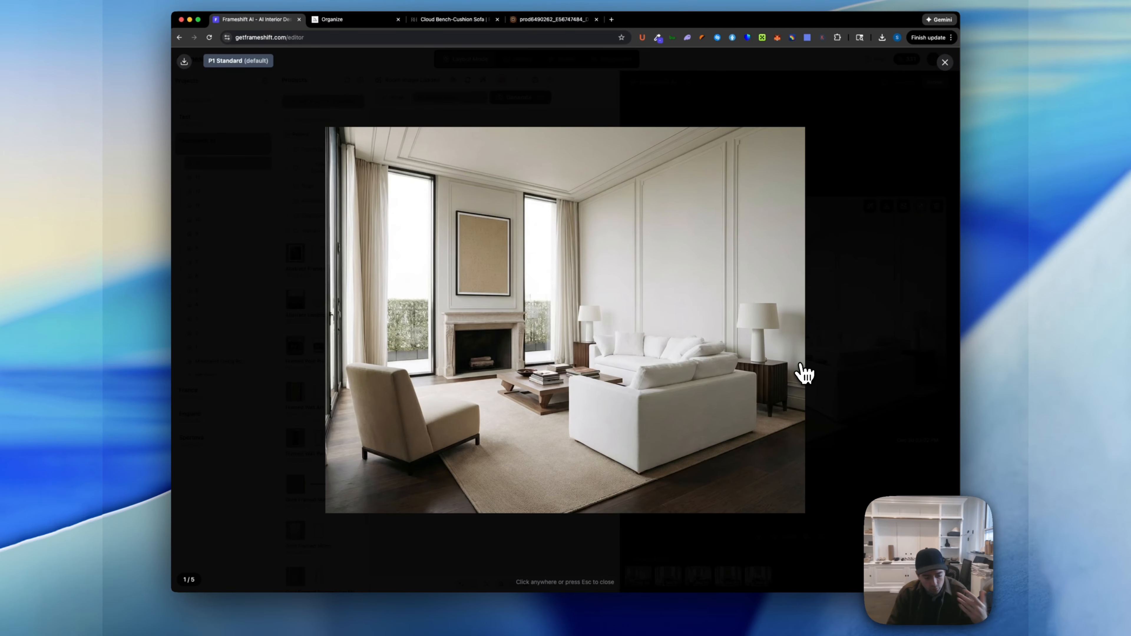
left_click(803, 373)
left_click(447, 97)
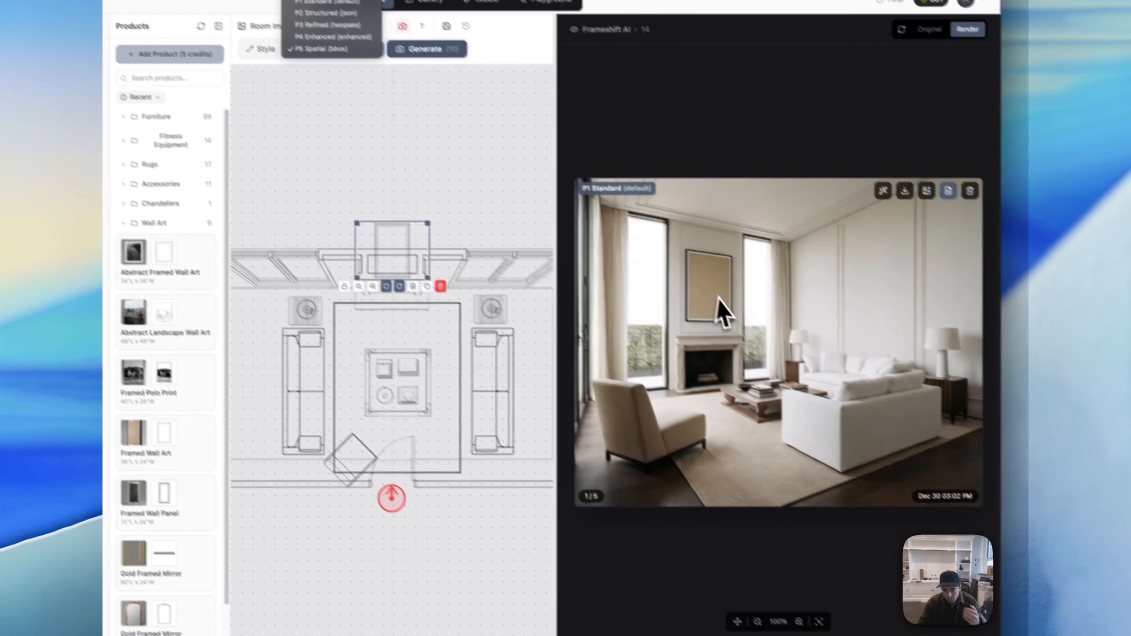
left_click(824, 373)
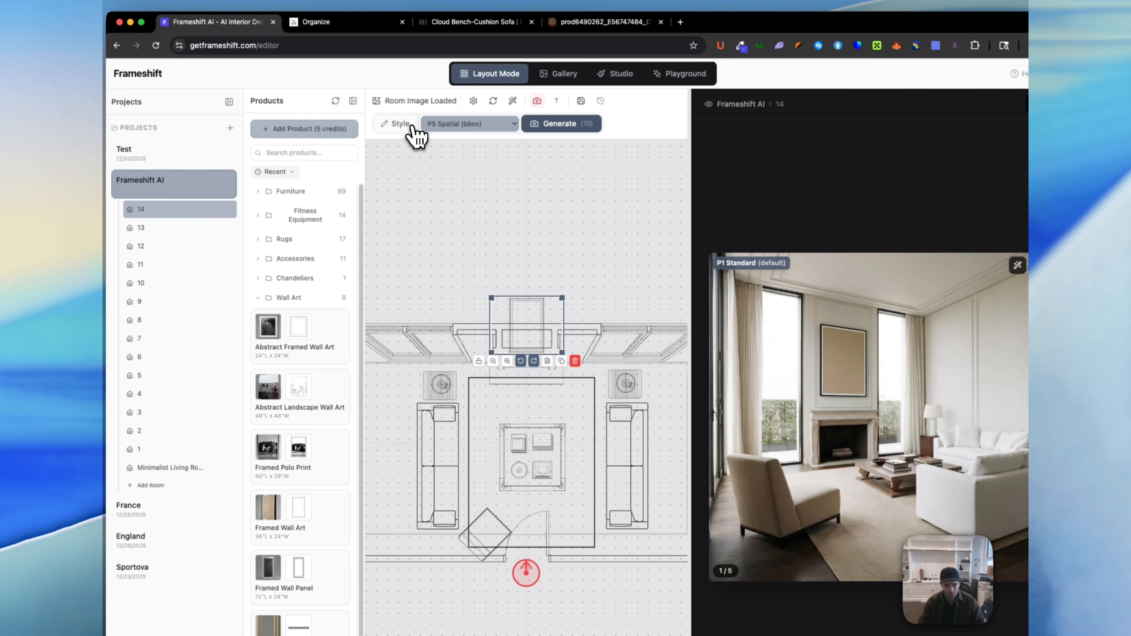
Step: Add the style instructions "two sofas facing each other on the right and left walls." to the render and collapse them
left_click(411, 127)
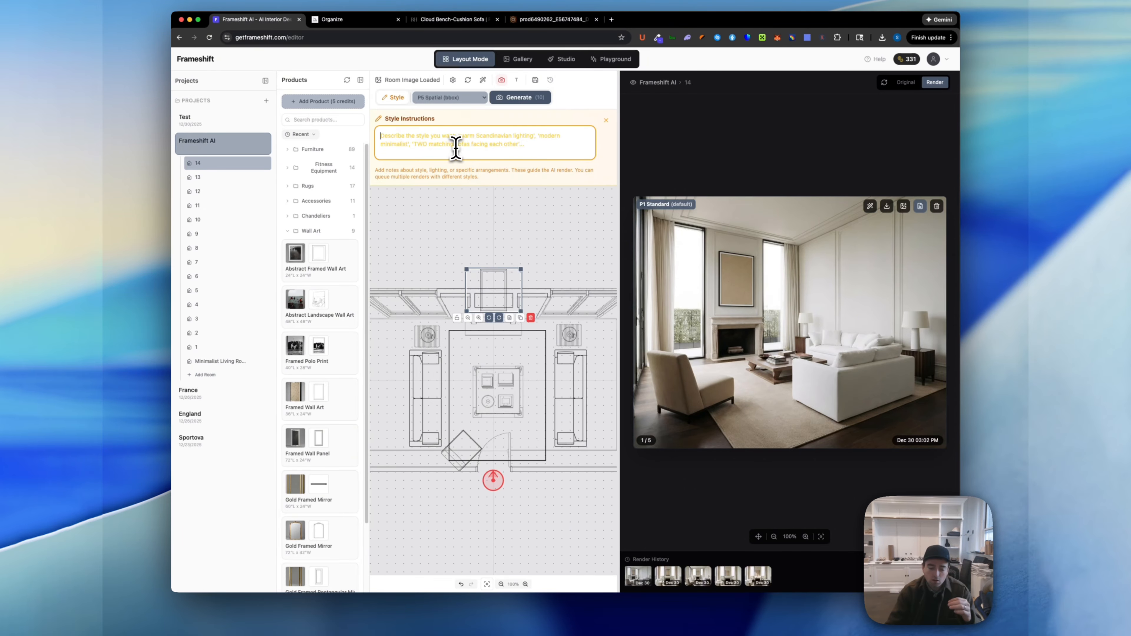
type("two ")
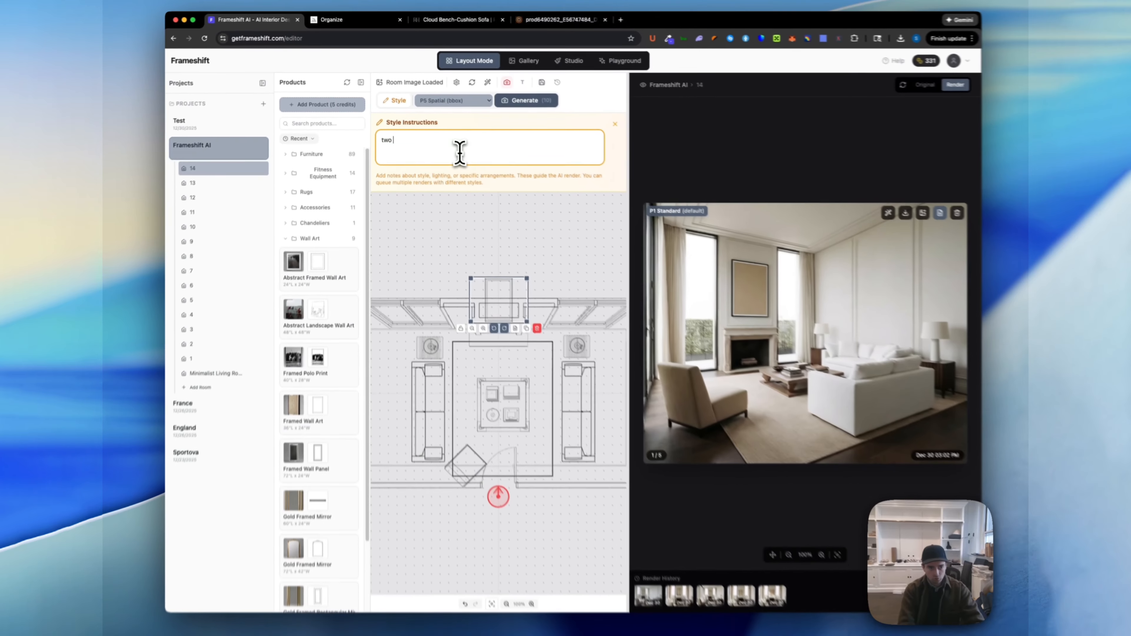
type("sofas facing each")
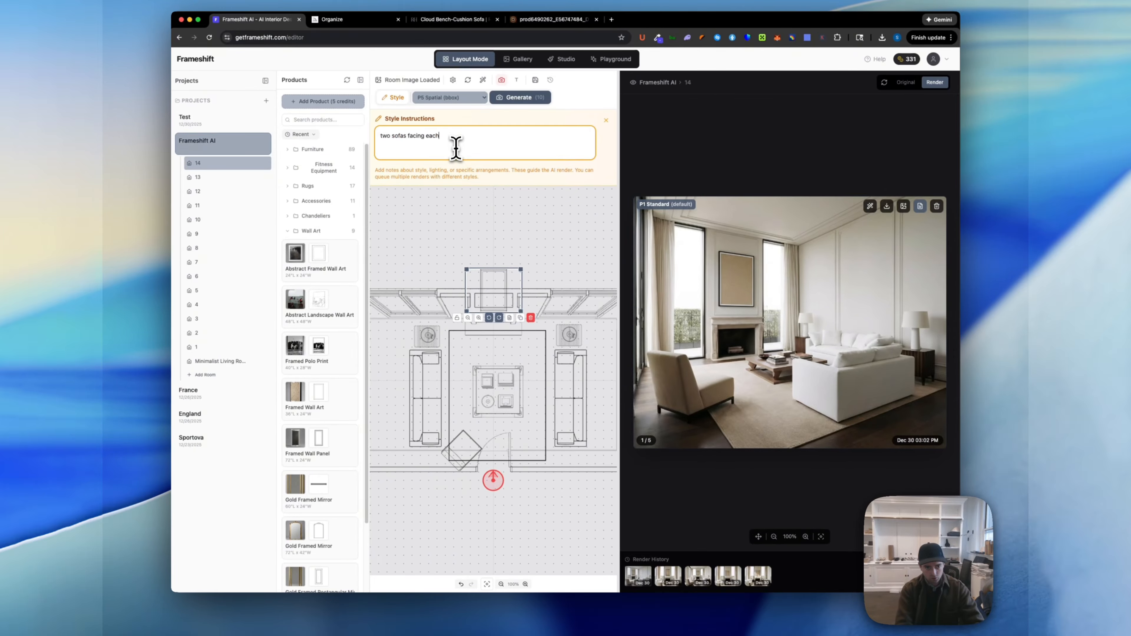
type(" other on the right and left walls.")
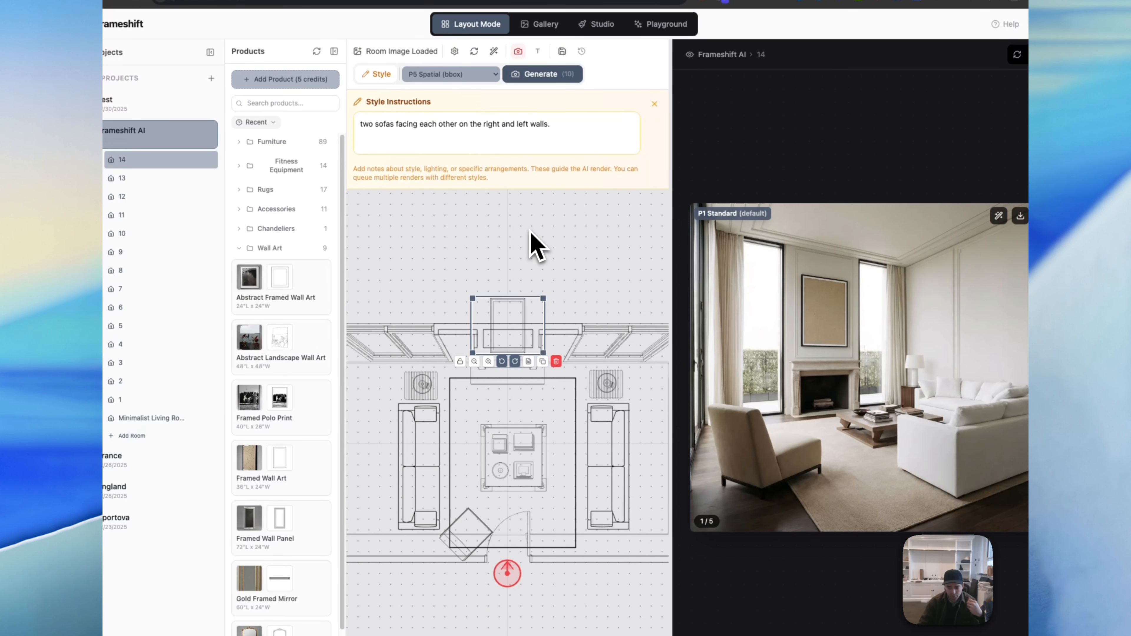
left_click(654, 103)
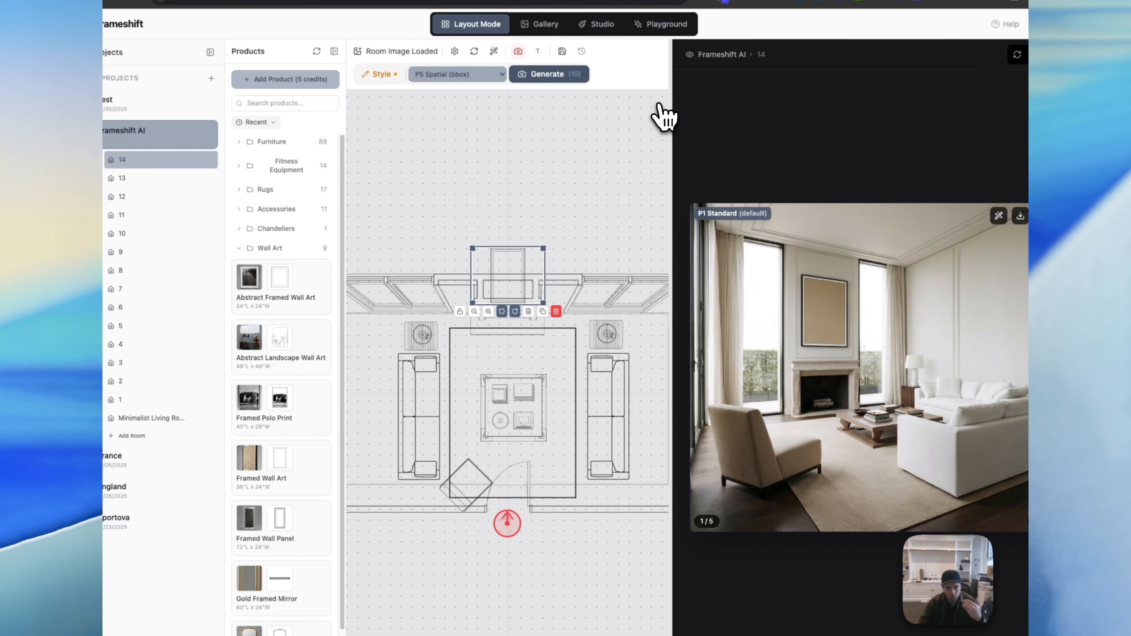
Step: Delete the whole style instruction text and close the style instructions
left_click(379, 74)
left_click_drag(550, 124, 393, 124)
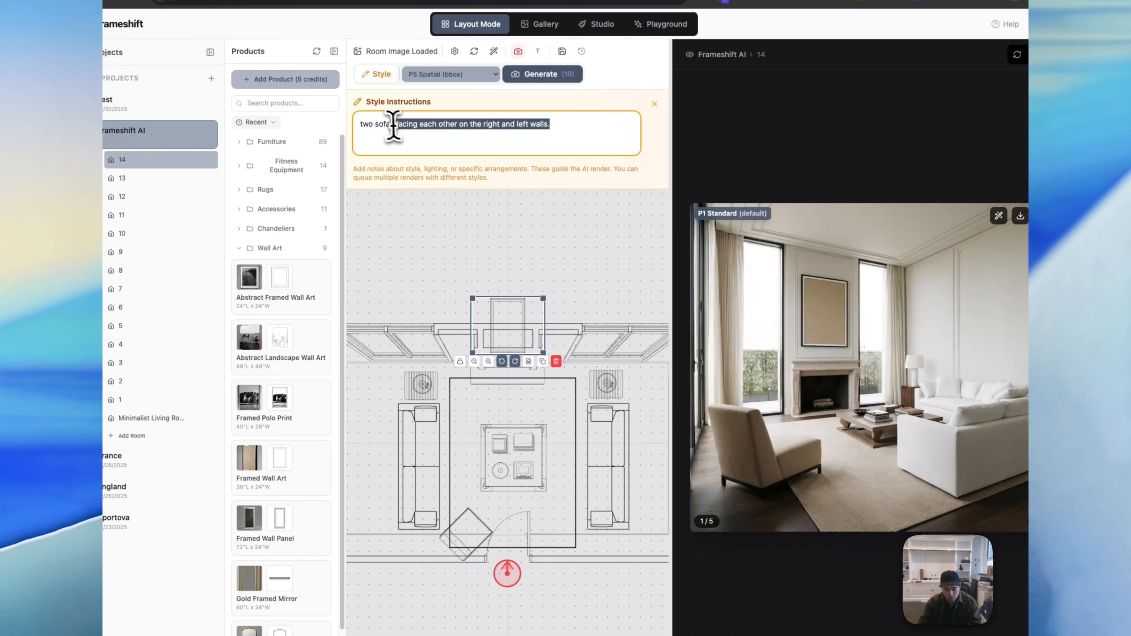
key("BackSpace")
key("BackSpace")
key("BackSpace")
key("BackSpace")
key("BackSpace")
key("BackSpace")
key("BackSpace")
key("BackSpace")
key("BackSpace")
key("BackSpace")
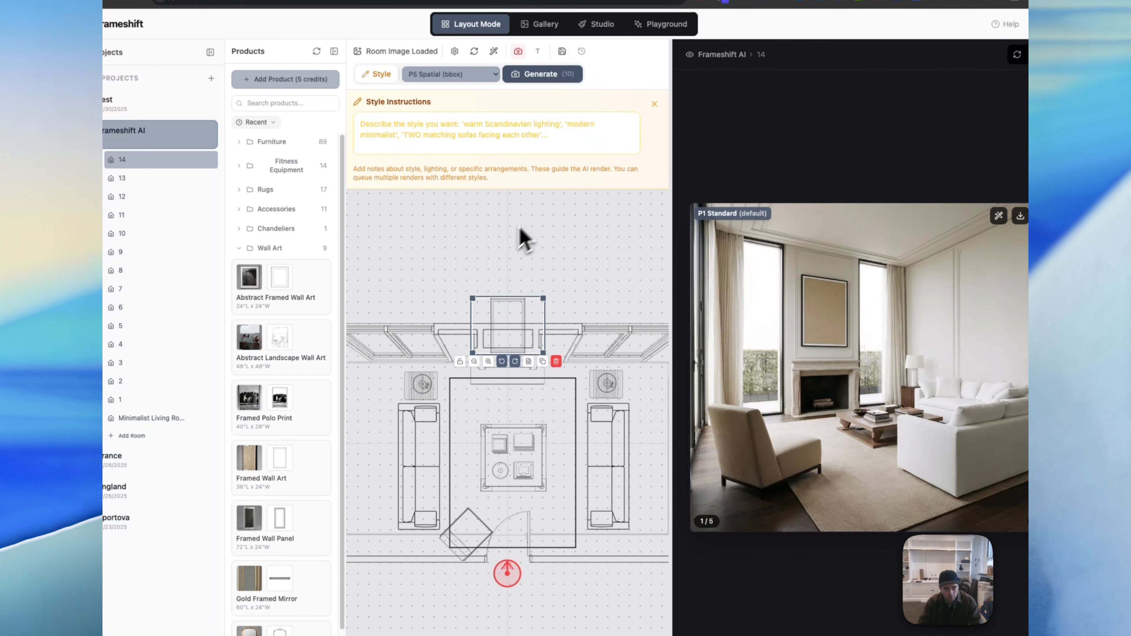
left_click(654, 104)
Step: Compare the P1 Standard, P4 Enhanced, P5 Spatial and P2 Structured renders at full screen, finishing on P4 Enhanced
left_click(932, 444)
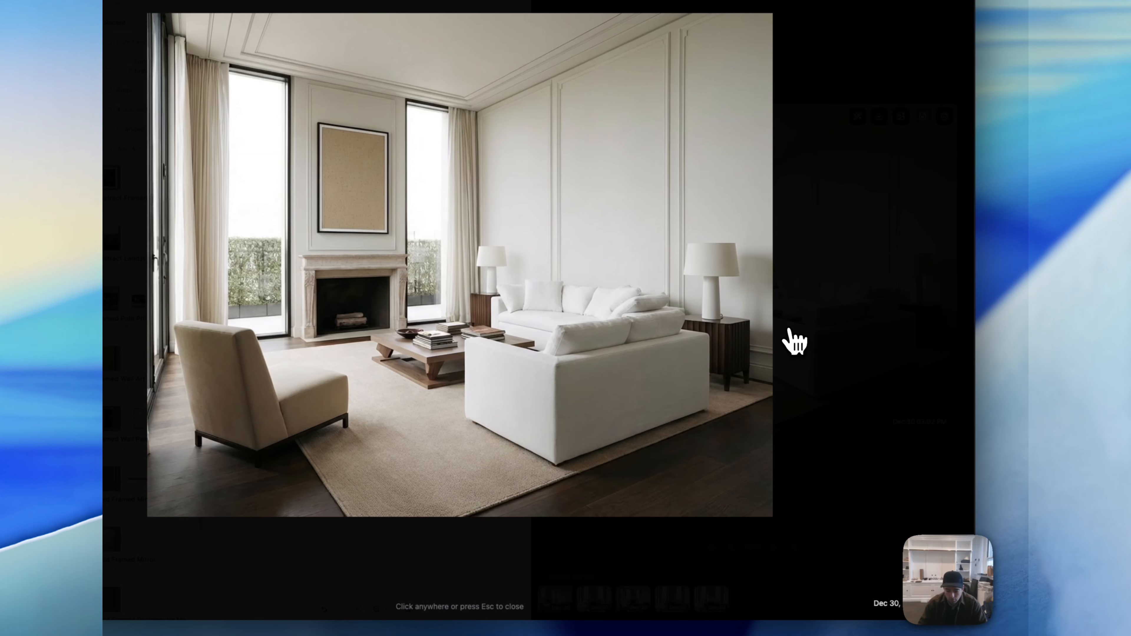
left_click(795, 342)
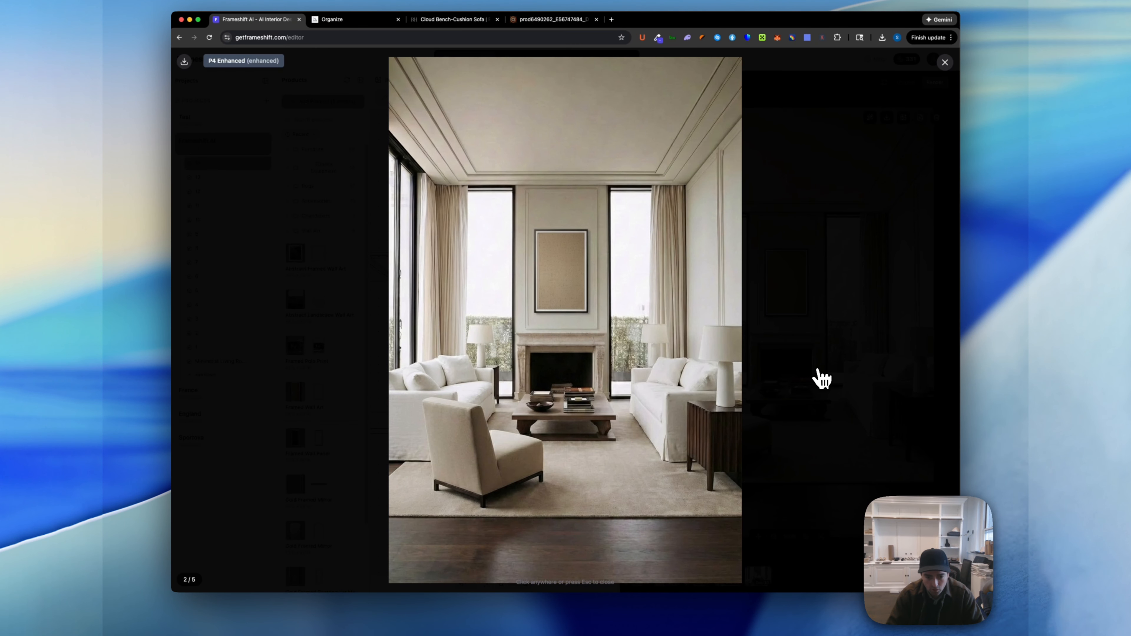
key("Right")
key("Right")
key("Right")
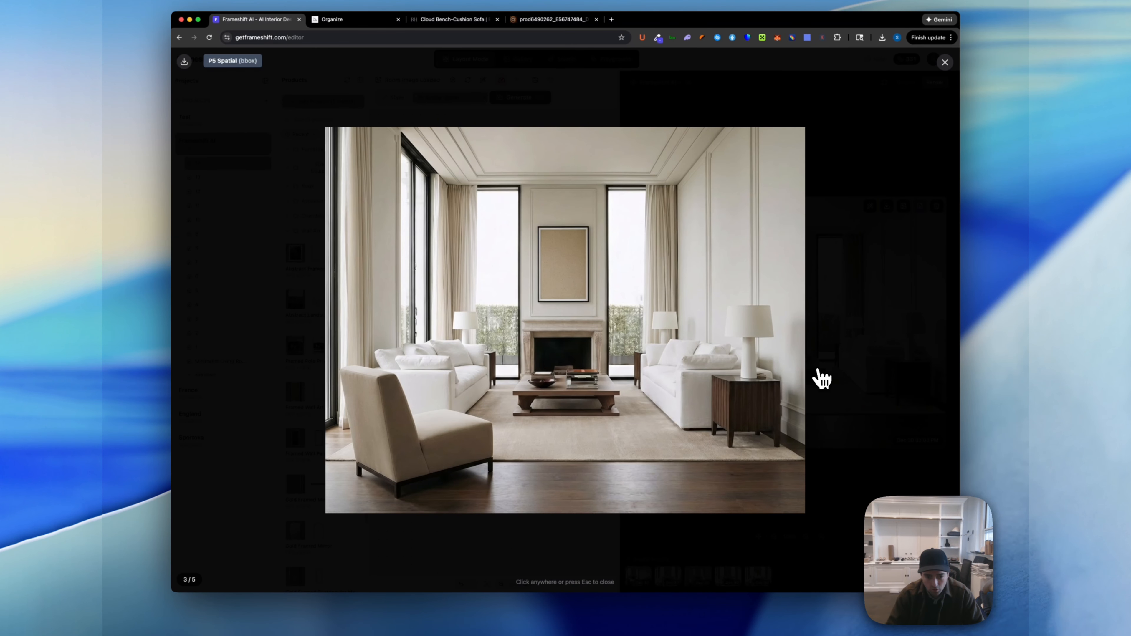
key("Left")
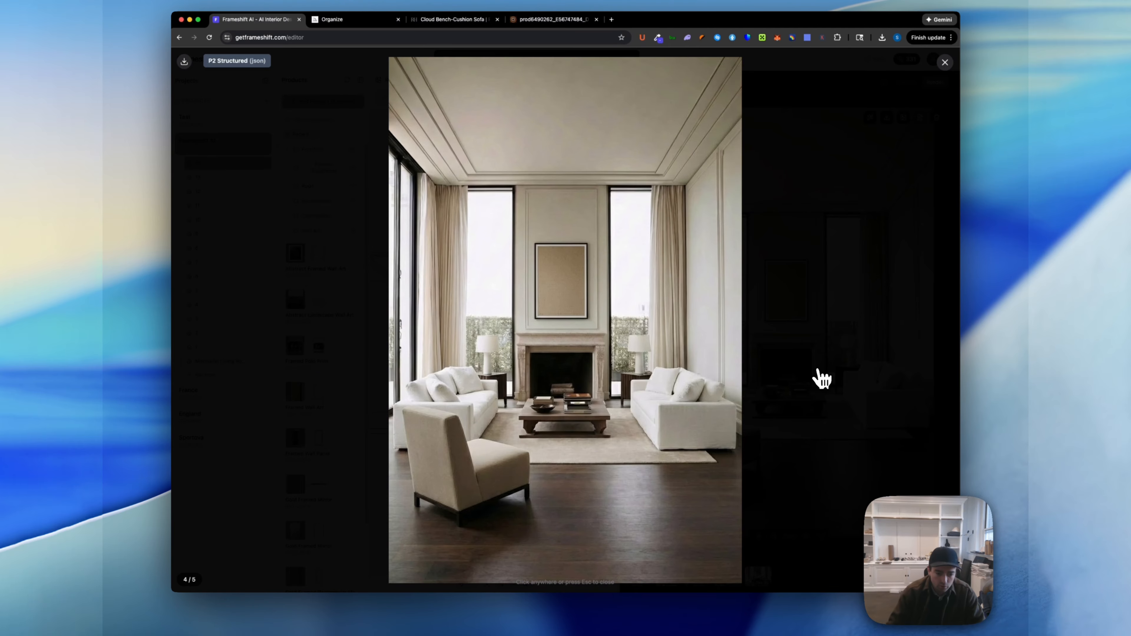
key("Left")
key("Left")
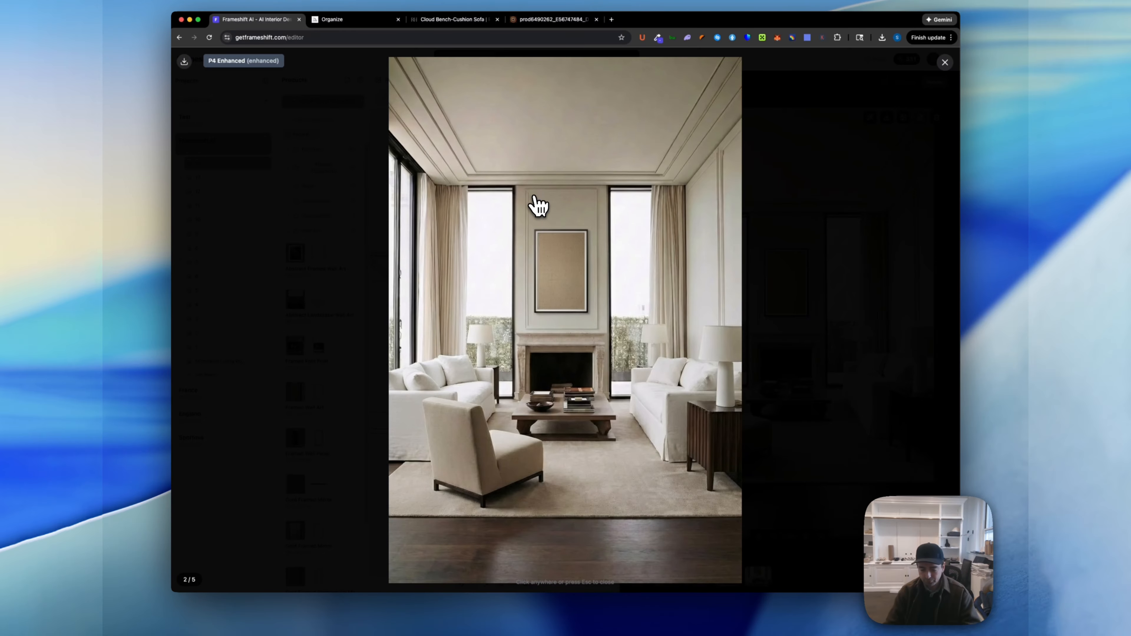
key("Escape")
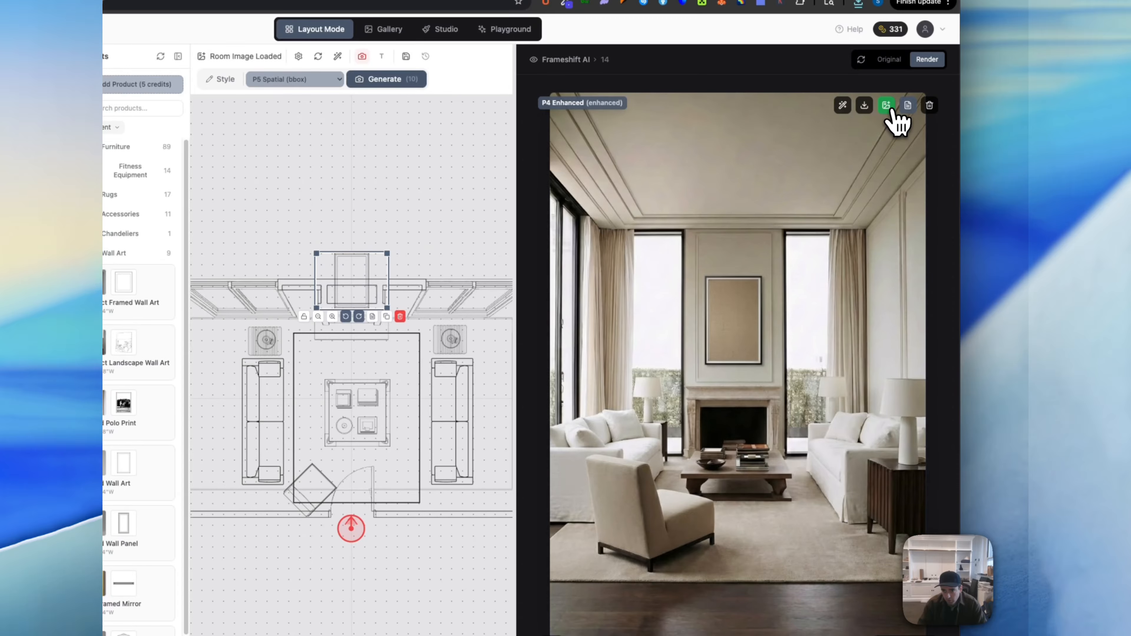
Step: Send the P4 Enhanced and P2 Structured renders to the gallery, then open the gallery
left_click(894, 117)
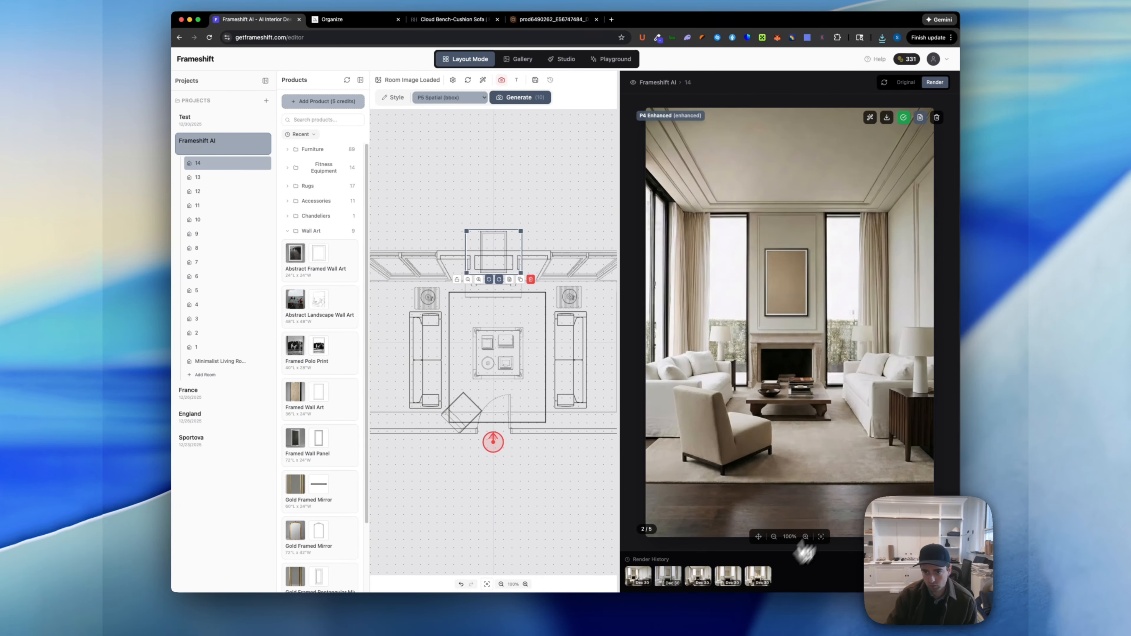
key("Left")
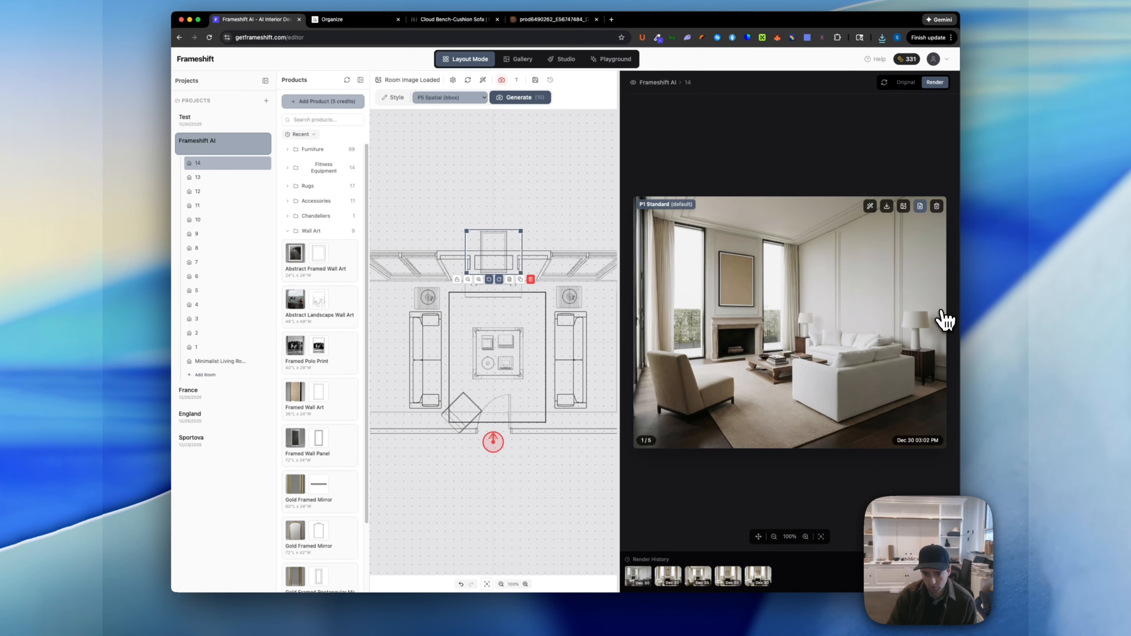
left_click(943, 312)
left_click(943, 311)
left_click(943, 314)
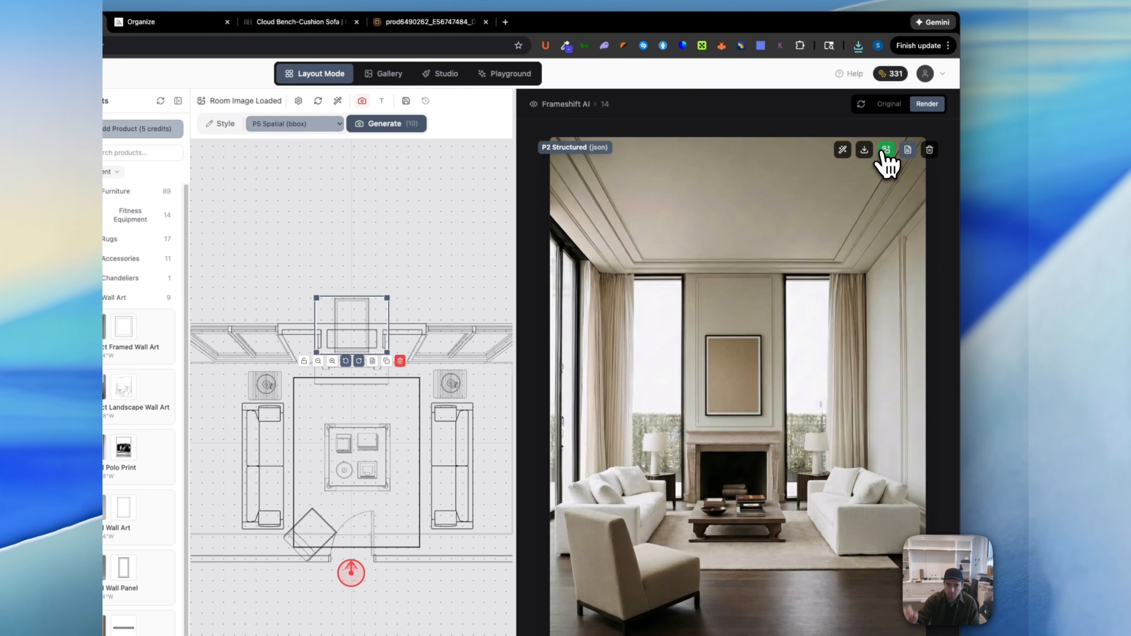
left_click(885, 151)
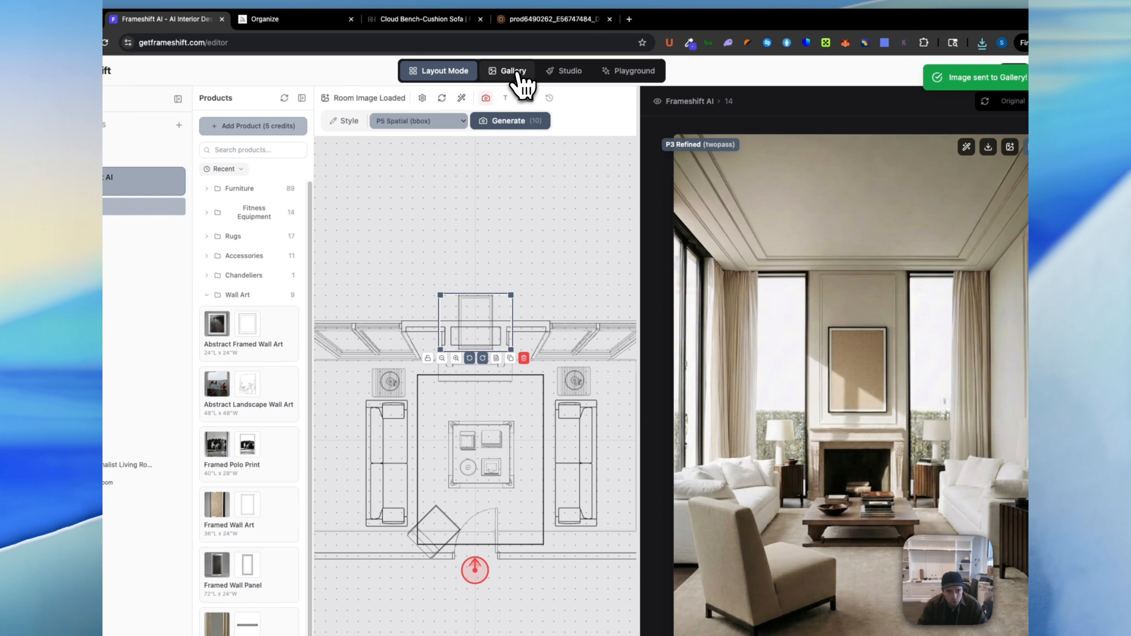
left_click(518, 73)
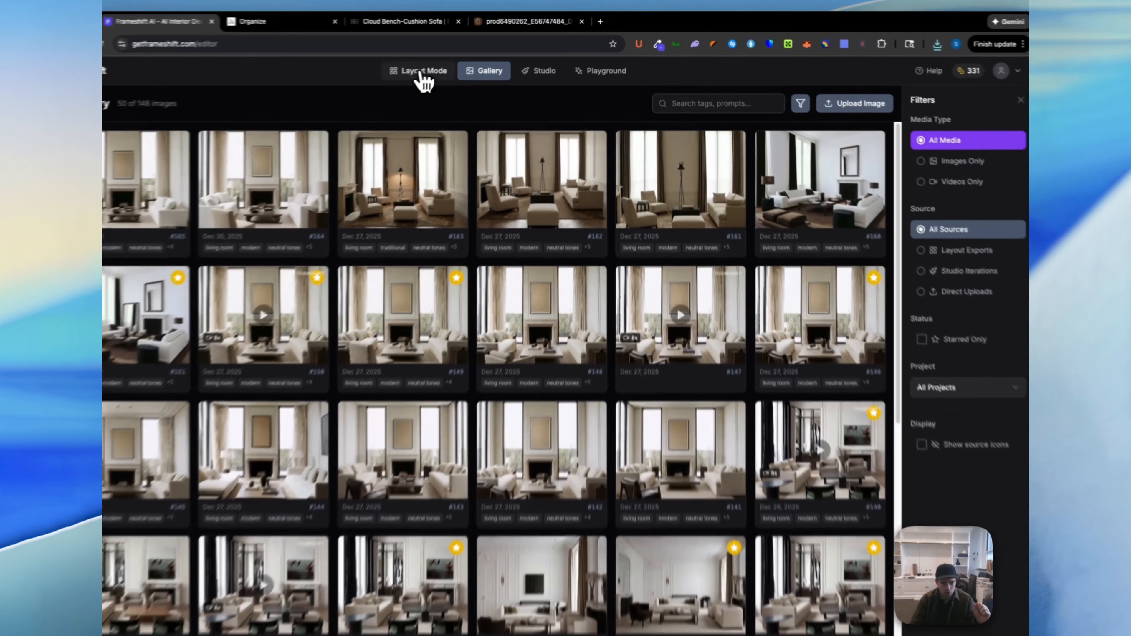
Step: Return to the layout, show the original room image and inspect the overlapping rug and coffee table in the plan
left_click(466, 59)
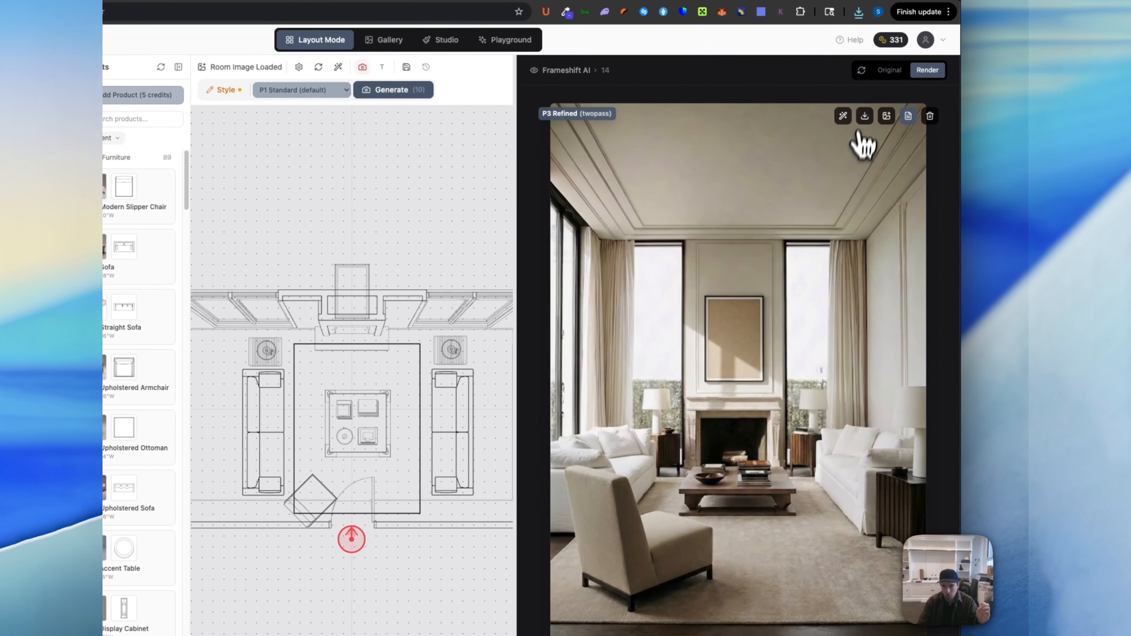
left_click(889, 70)
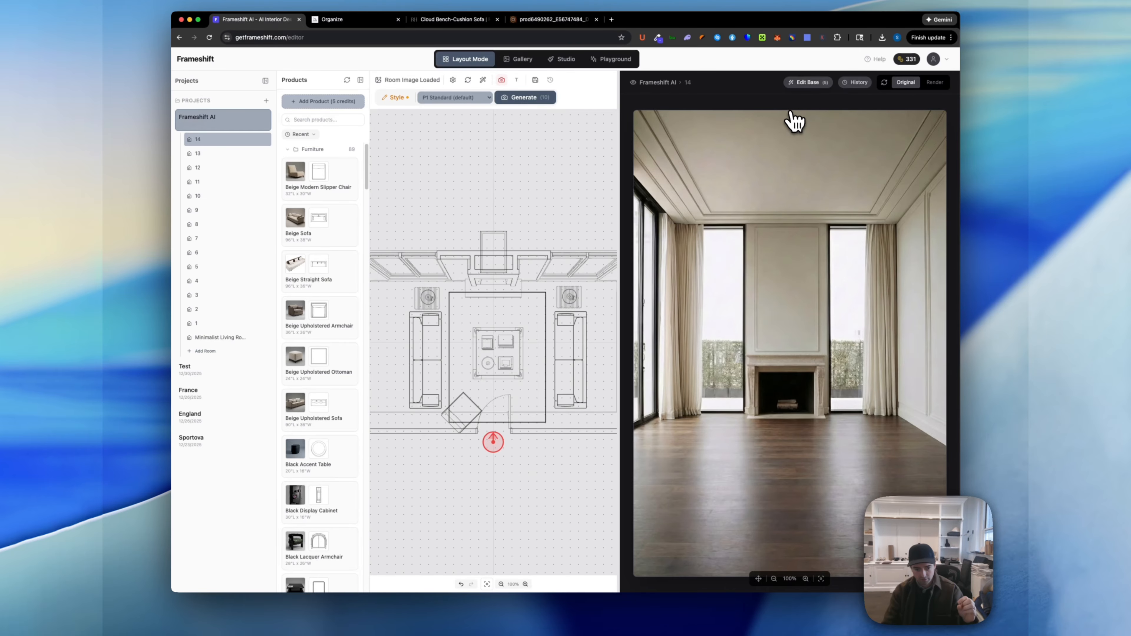
left_click(497, 358)
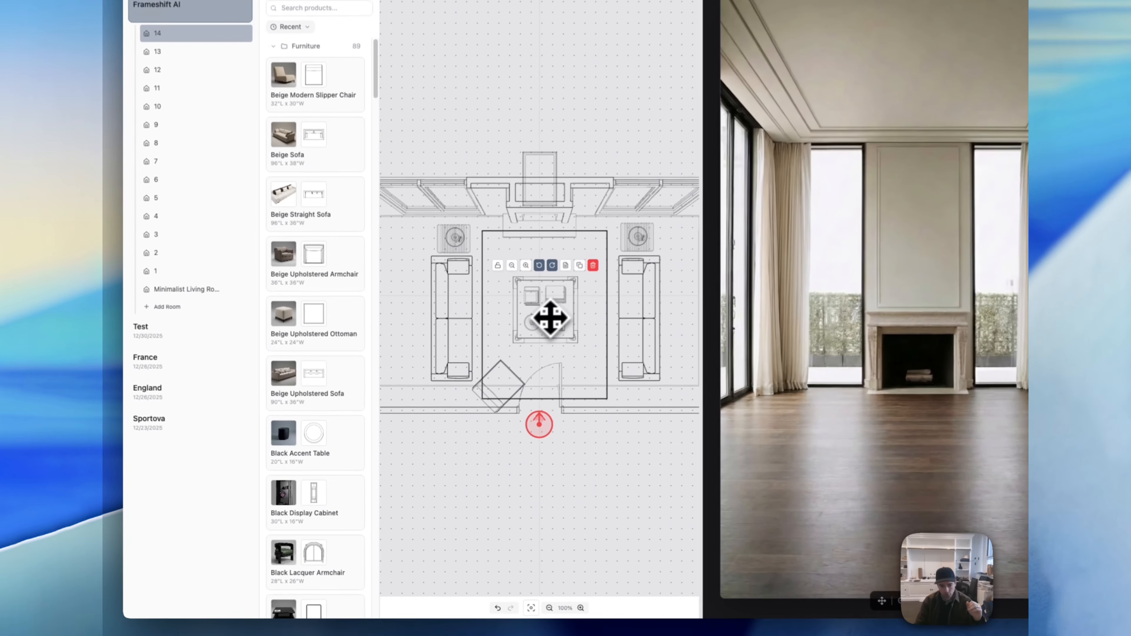
left_click(500, 361)
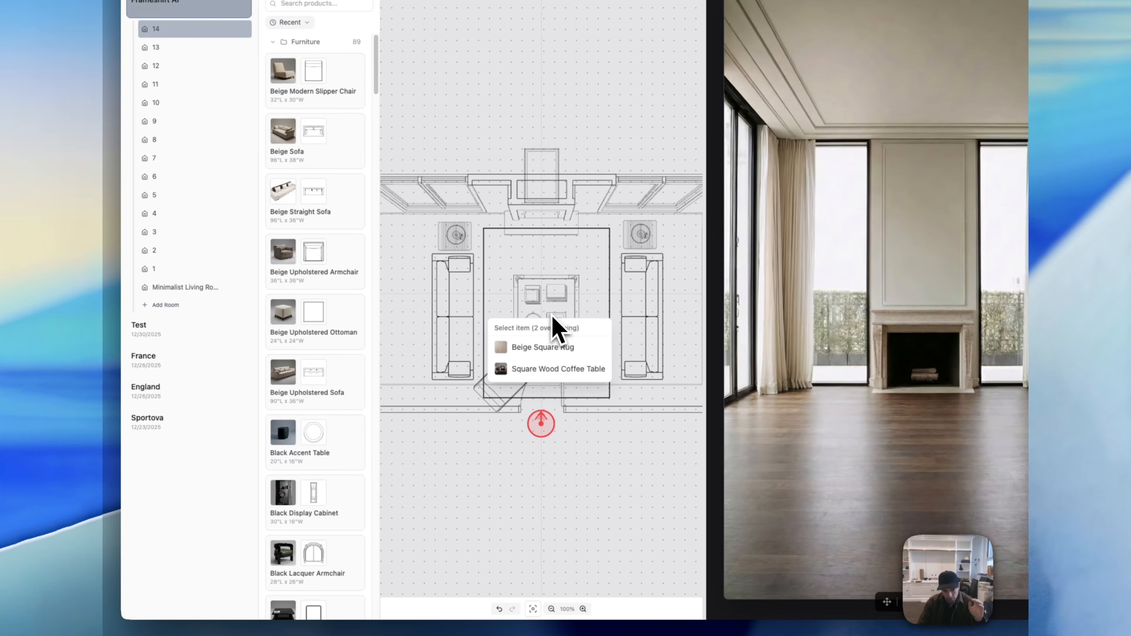
left_click(662, 452)
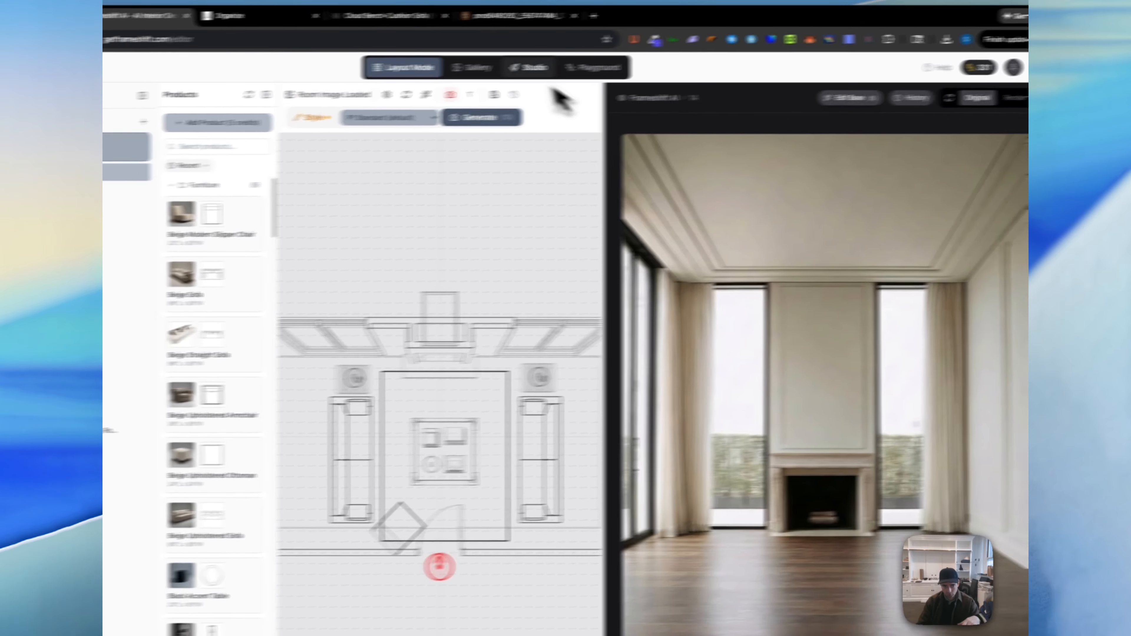
Step: Open generation #164 from the gallery in the Studio
left_click(449, 74)
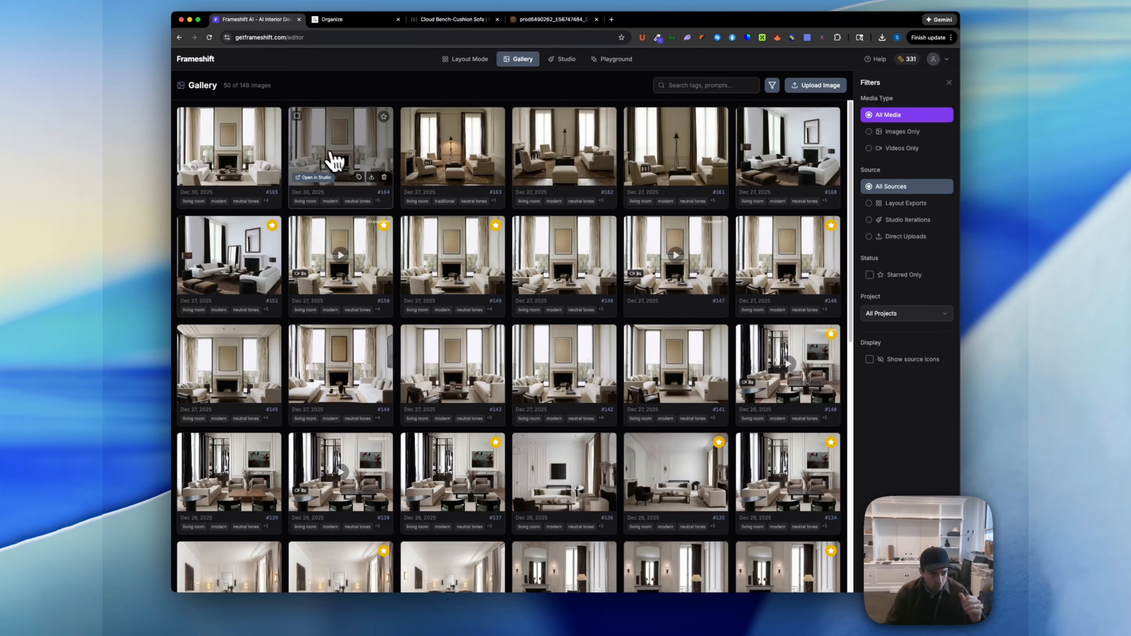
left_click(336, 121)
left_click(514, 60)
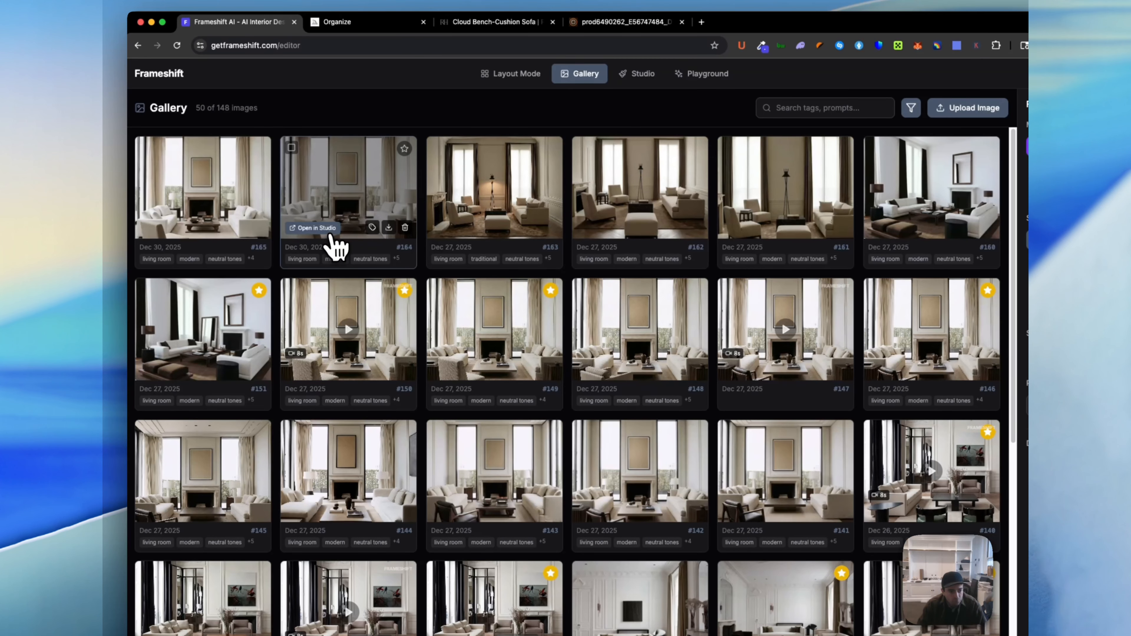
left_click(347, 198)
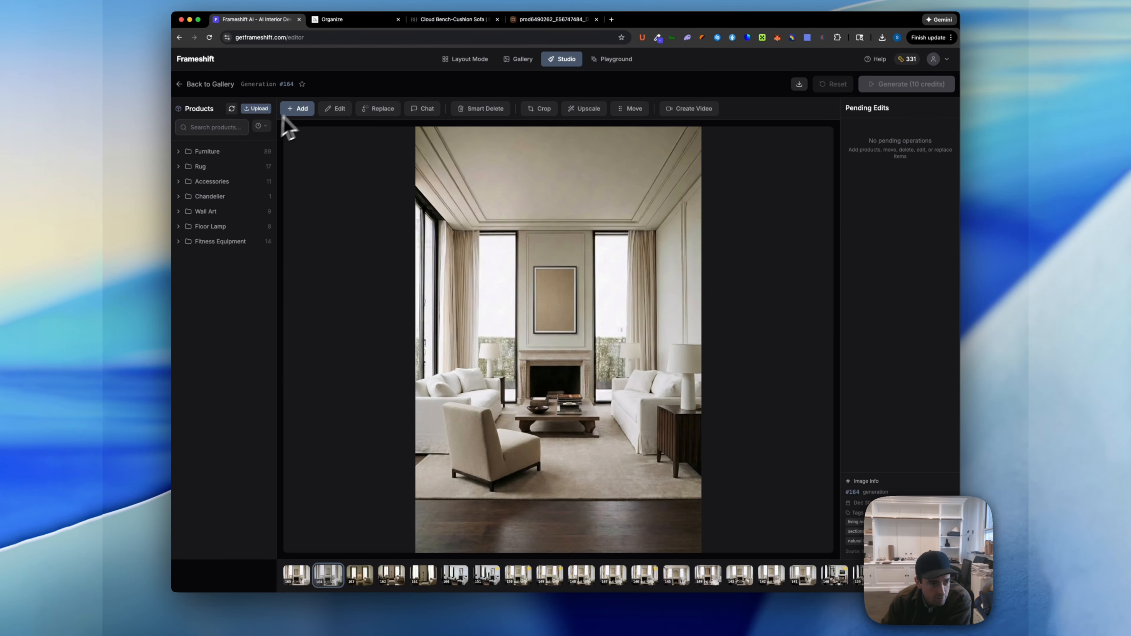
Step: Add the Floral Arrangement with Vase accessory to the image with the instruction "add on top of coffee table"
left_click(223, 180)
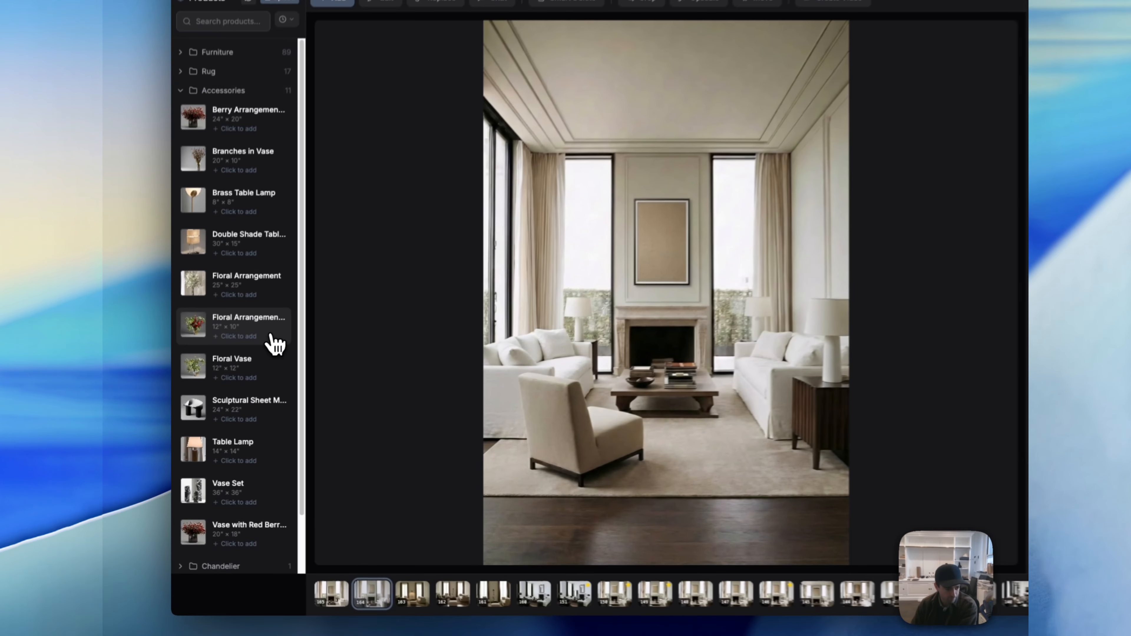
left_click(250, 376)
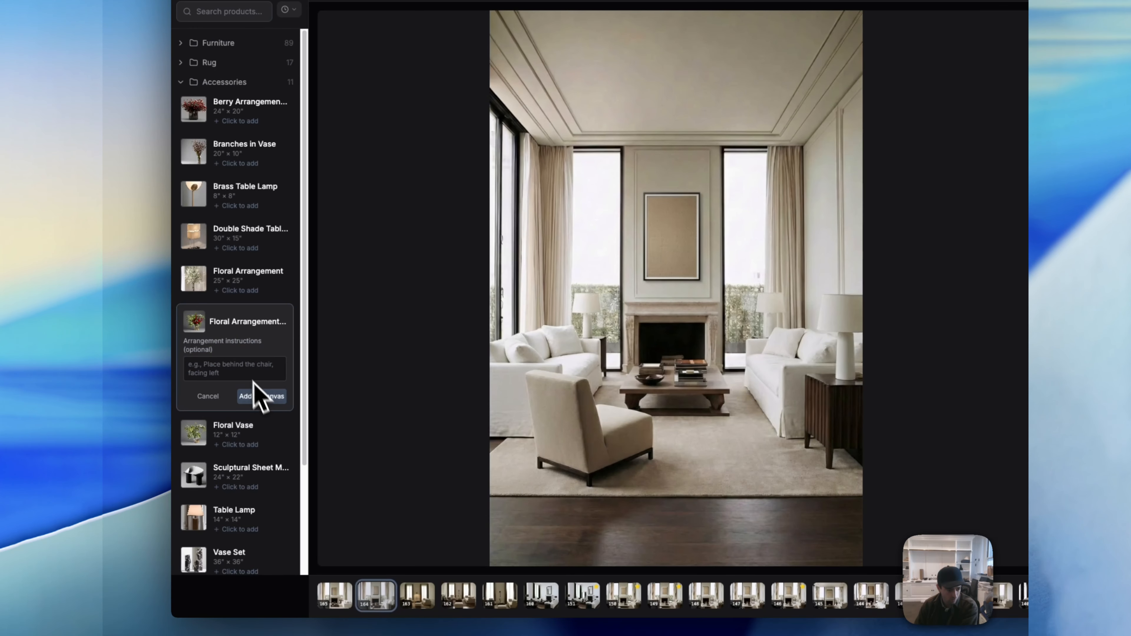
left_click(243, 363)
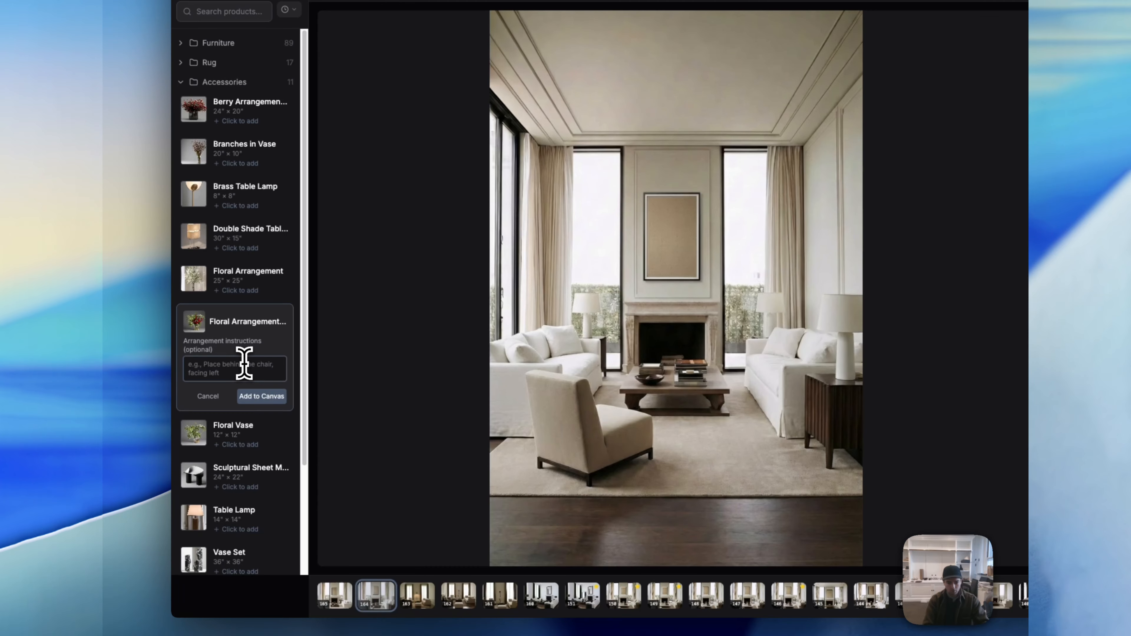
type("add on top of co")
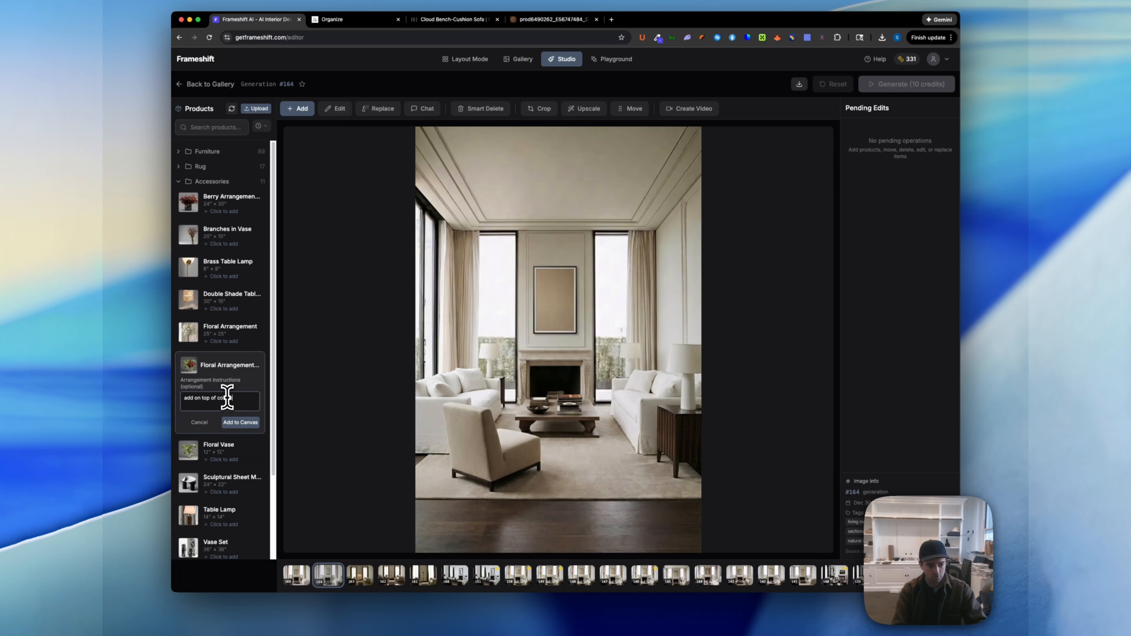
type("ffee table")
left_click(240, 421)
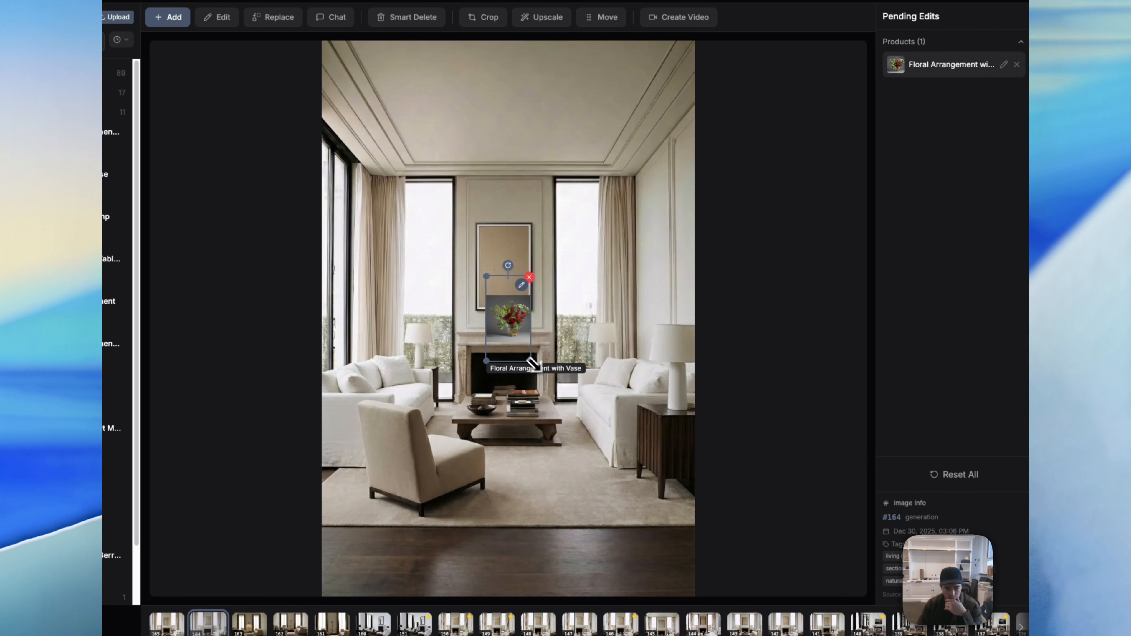
Step: Position the floral arrangement over the coffee table, generate the edit and go back to the original image
left_click_drag(526, 359, 483, 395)
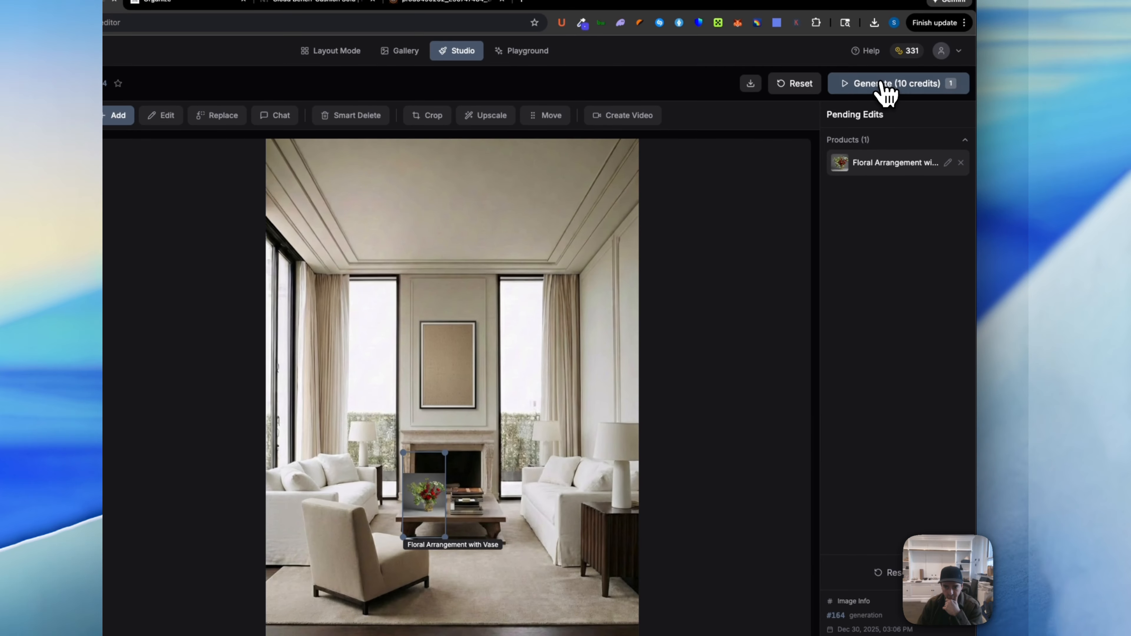
left_click(876, 84)
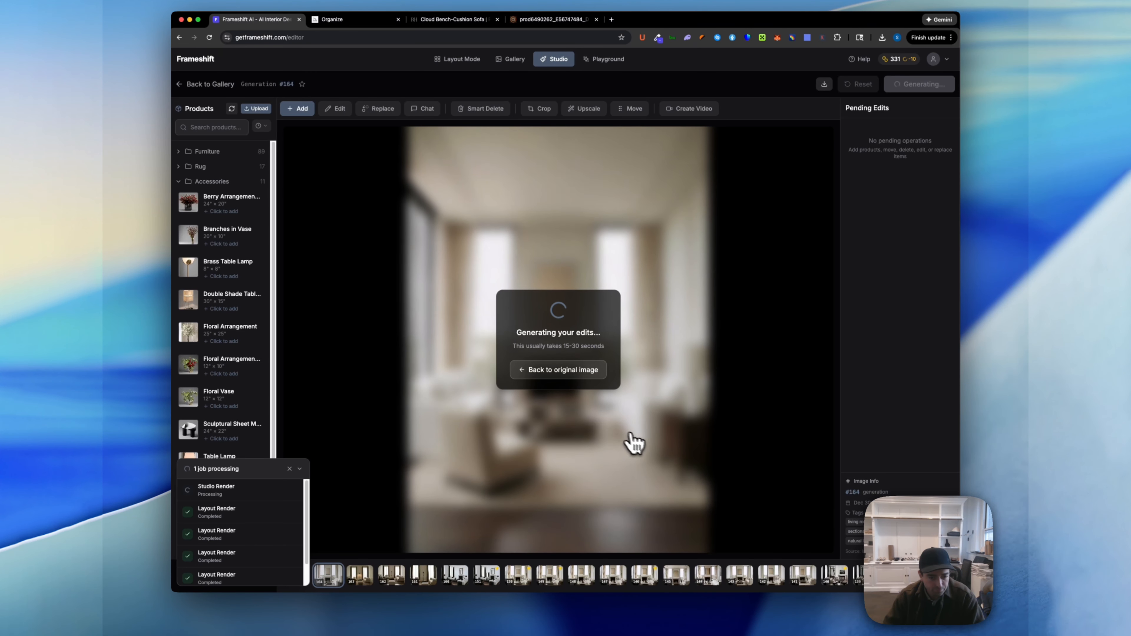
left_click(553, 374)
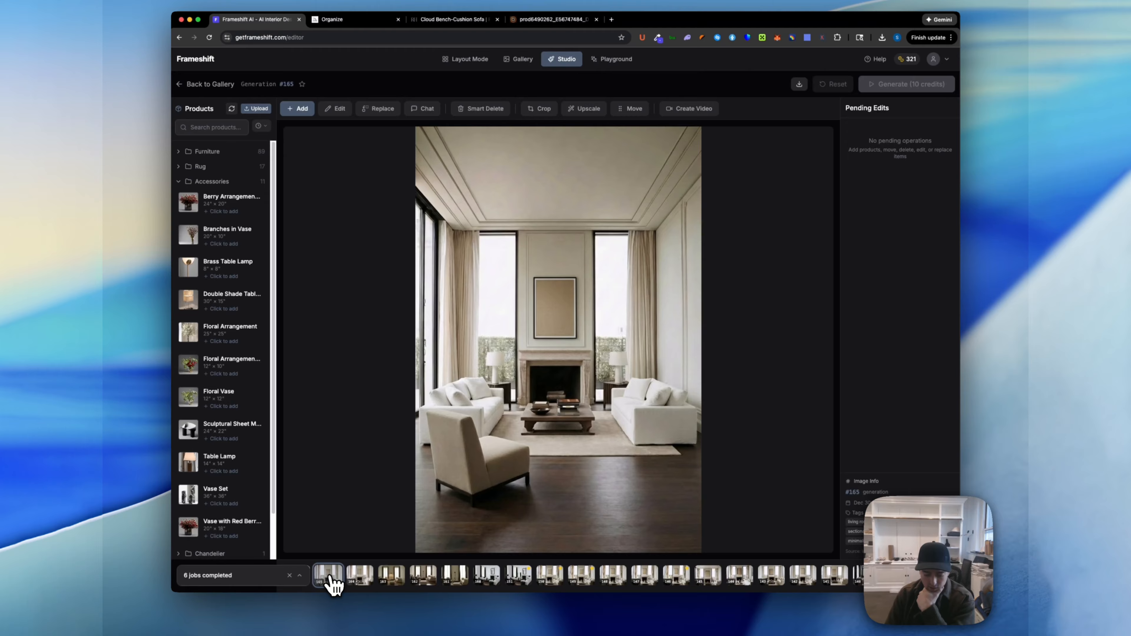
Step: View generations #166 and #165, finishing on generation #164
left_click(330, 577)
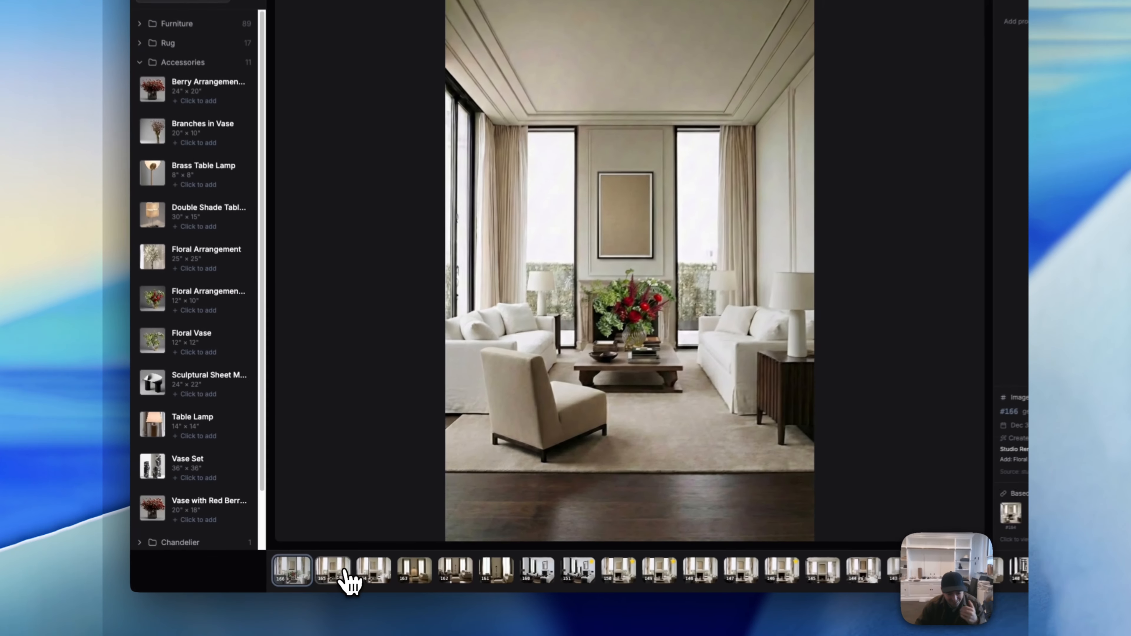
left_click(328, 575)
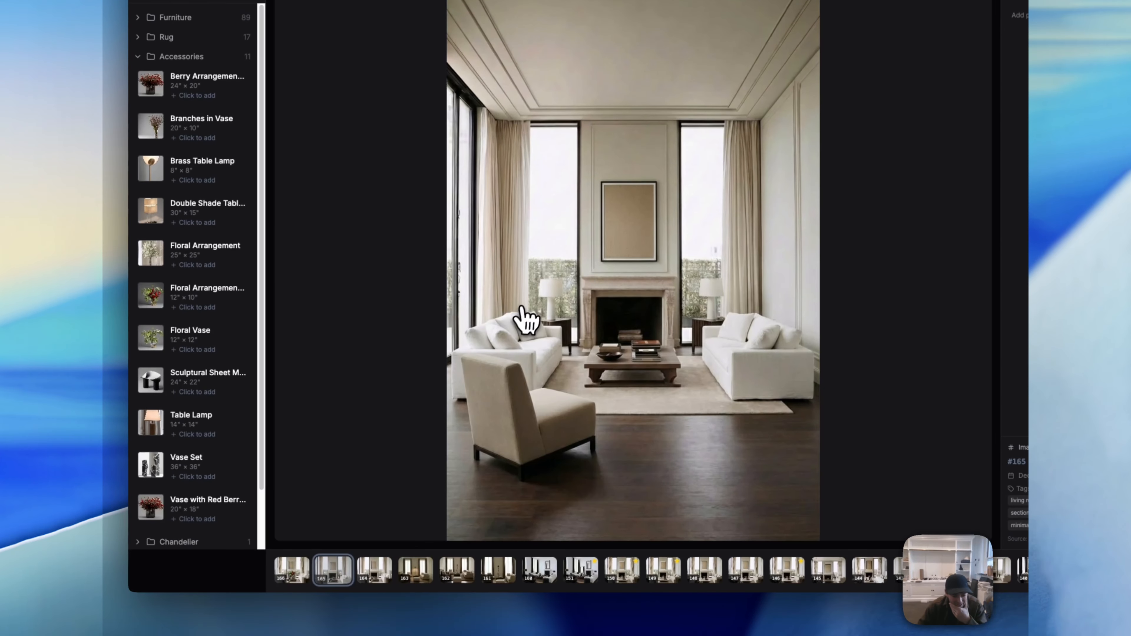
key("Right")
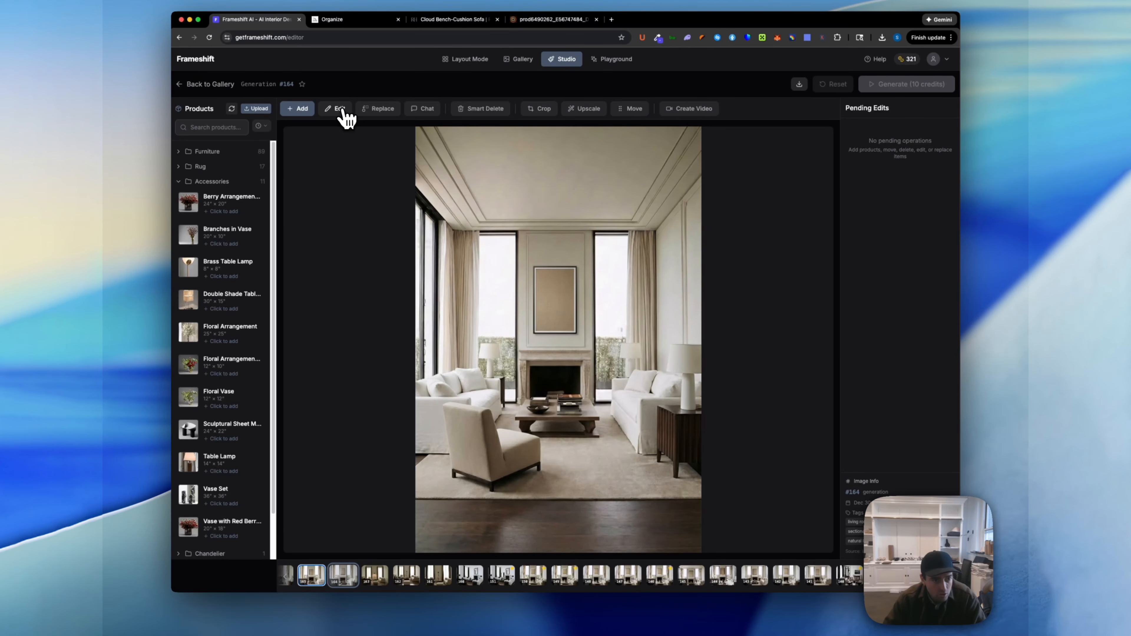
Step: Place an edit marker on the left sofa with the instruction "change sofa to a beige colored fabric"
left_click(339, 109)
left_click(591, 464)
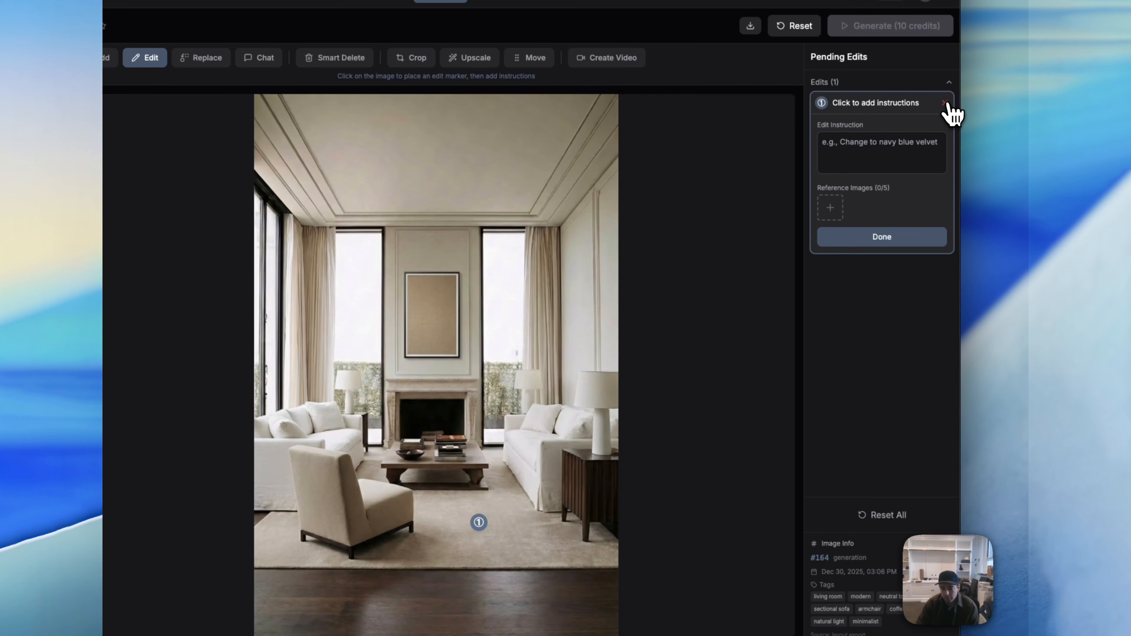
left_click(945, 103)
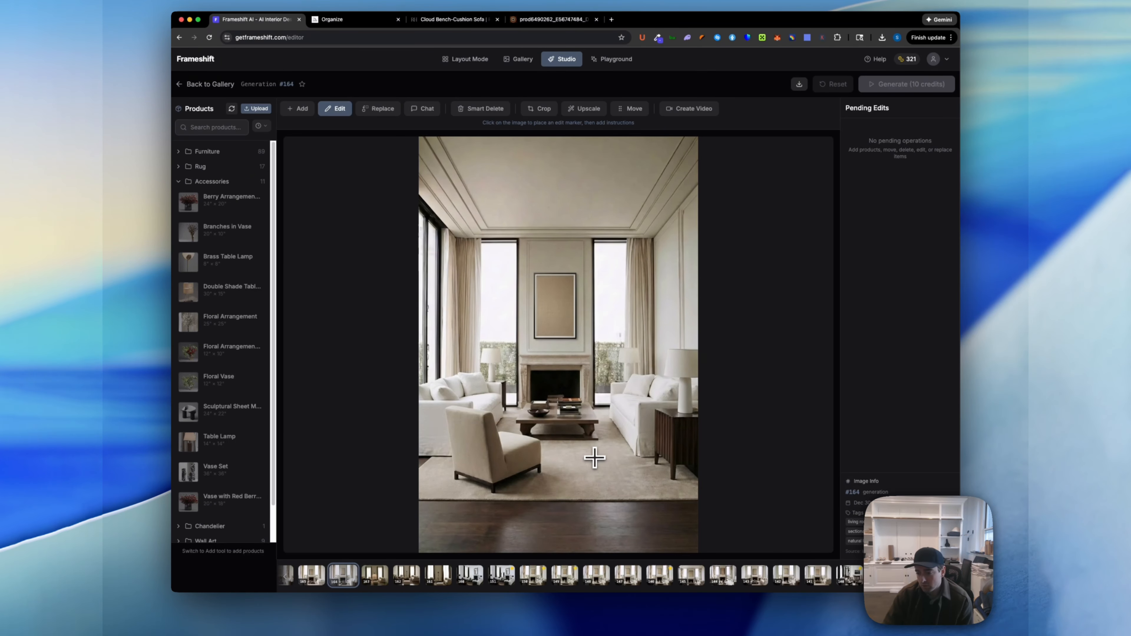
left_click(592, 456)
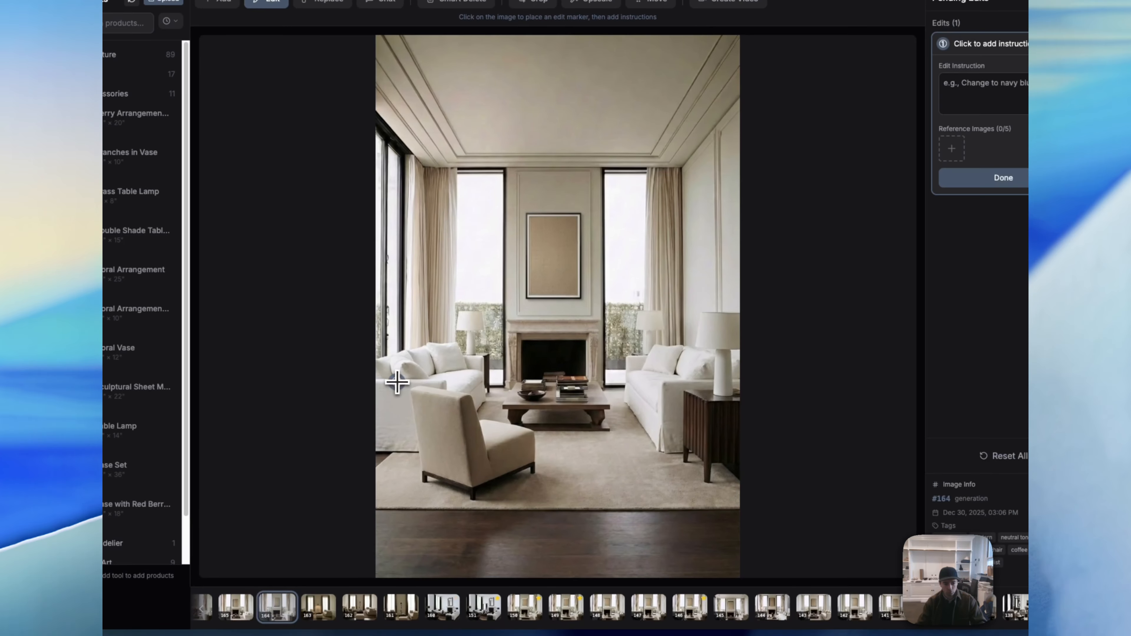
left_click(397, 382)
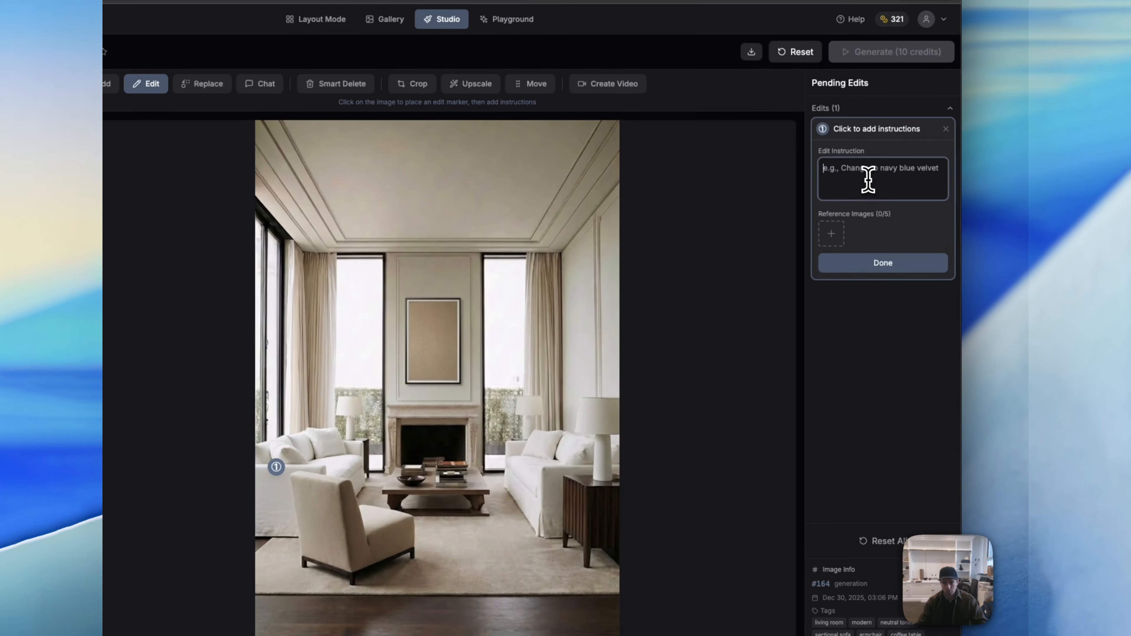
left_click(988, 94)
type("chan")
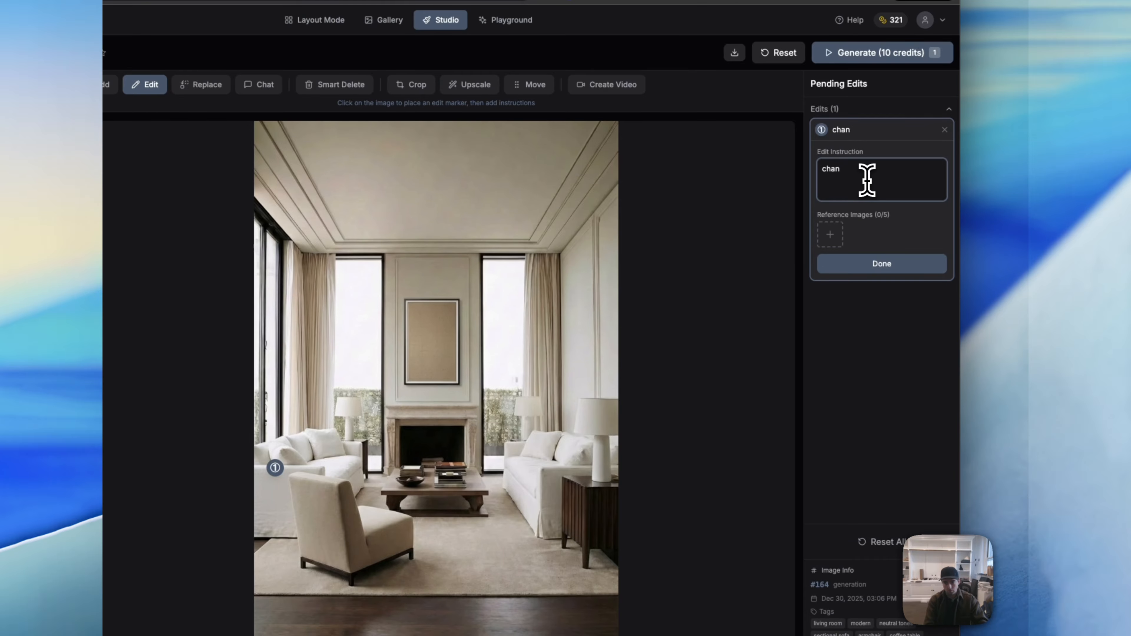
type("ge sofa to a beige colored fabric")
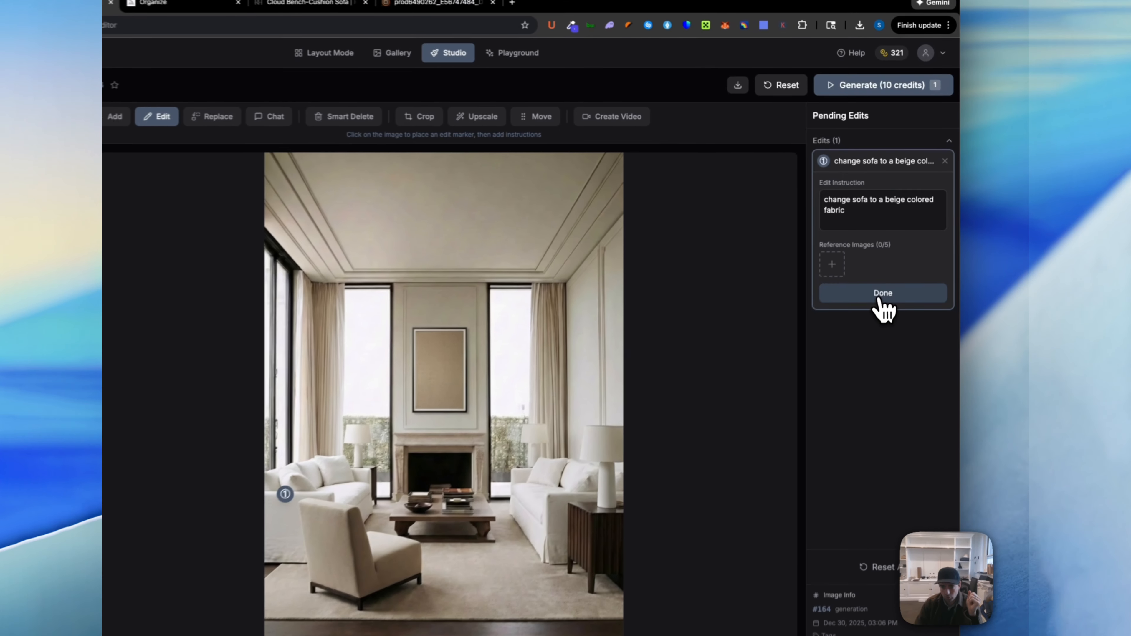
left_click(900, 246)
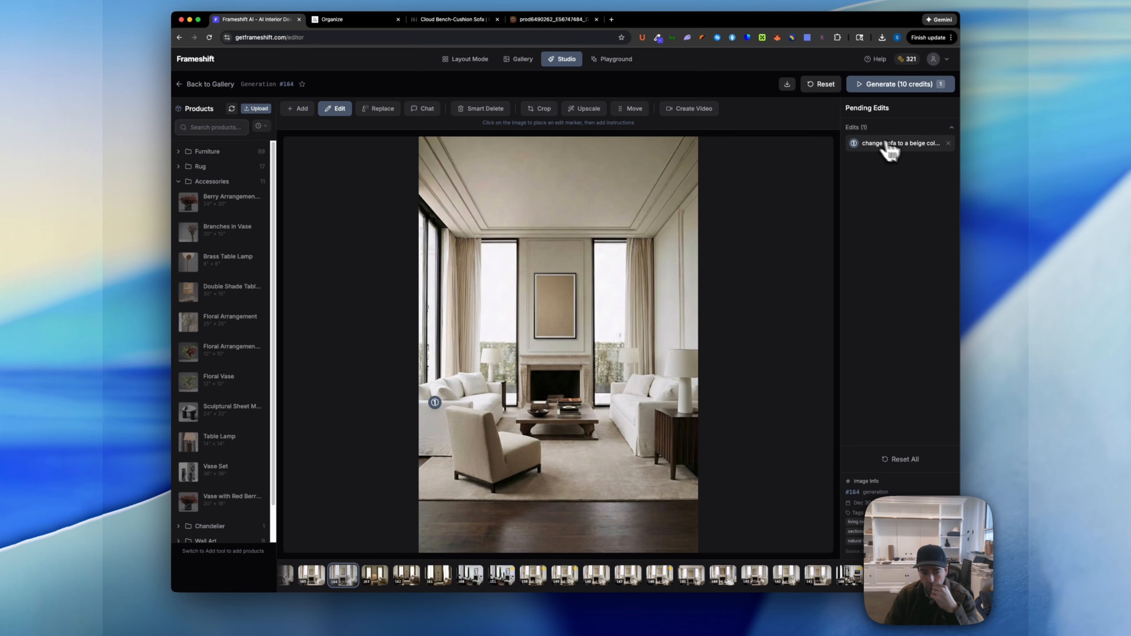
Step: Place a second edit marker on the right sofa and copy the first marker's instruction "change sofa to a beige colored fabric" into it
left_click(646, 397)
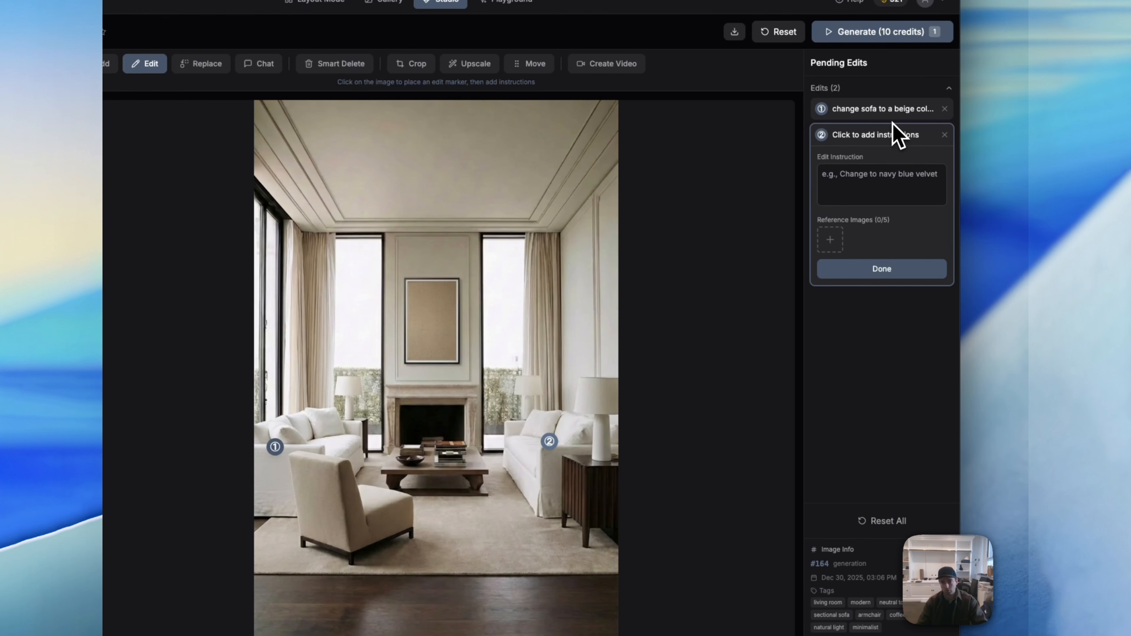
left_click(890, 112)
triple_click(871, 150)
key("ctrl+c")
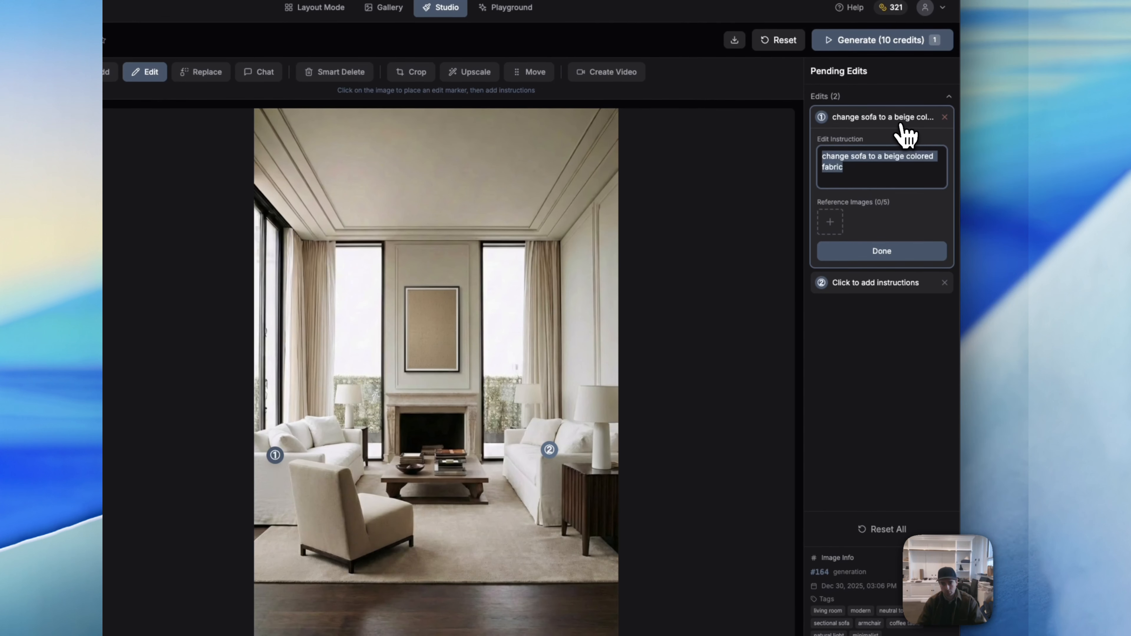
left_click(890, 111)
left_click(877, 147)
key("ctrl+v")
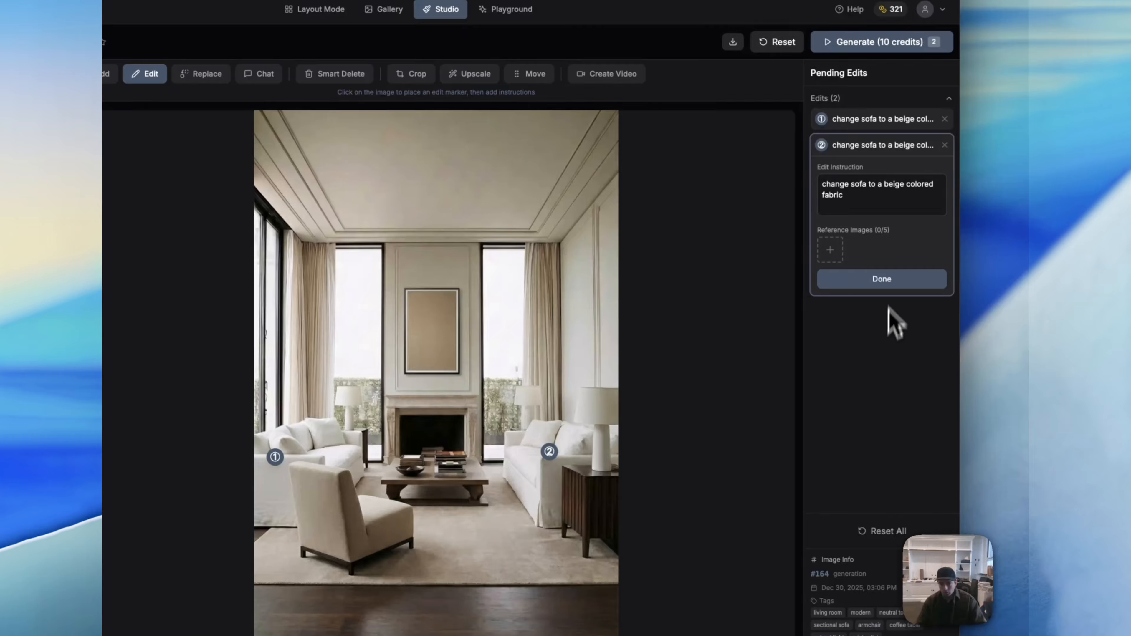
left_click(882, 275)
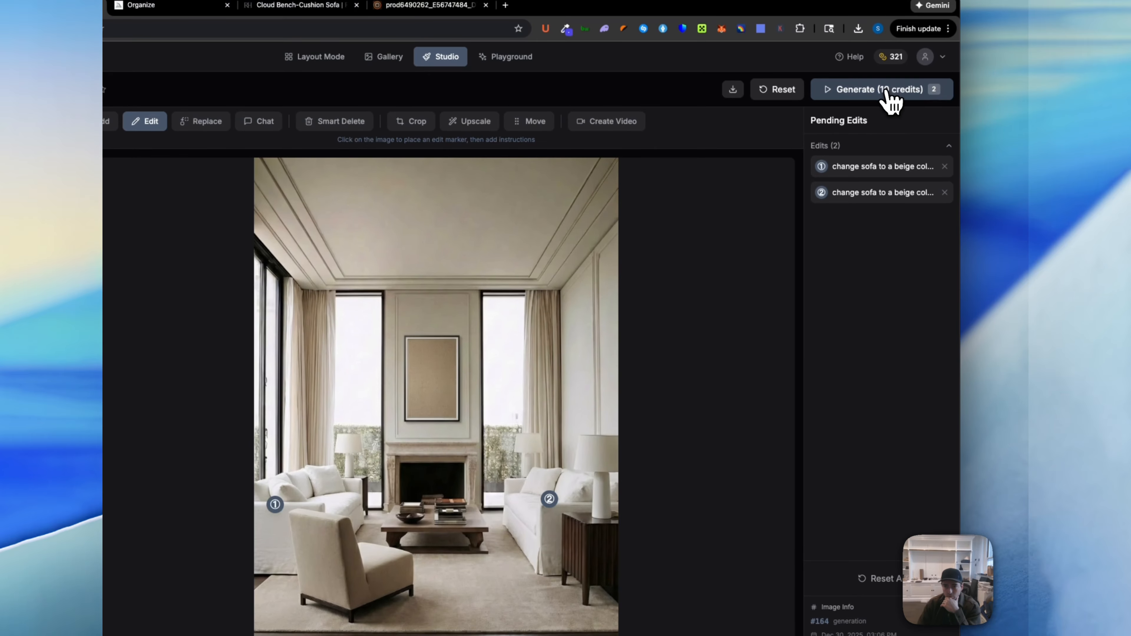
Step: Generate both sofa edits, open the result for further editing and return to generation #164
left_click(888, 43)
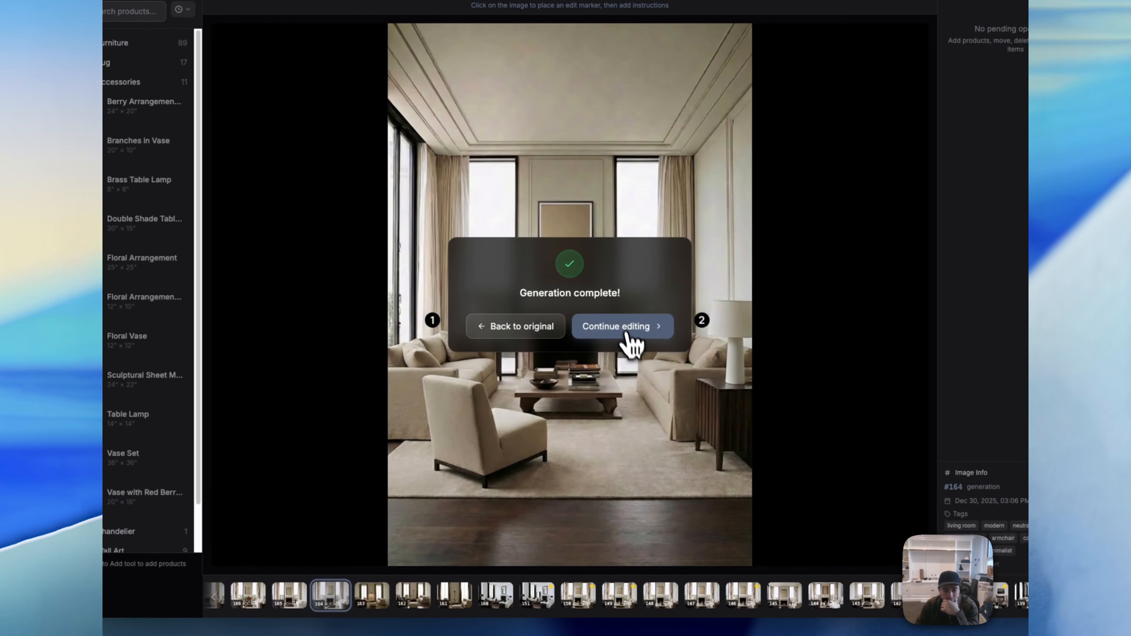
left_click(641, 373)
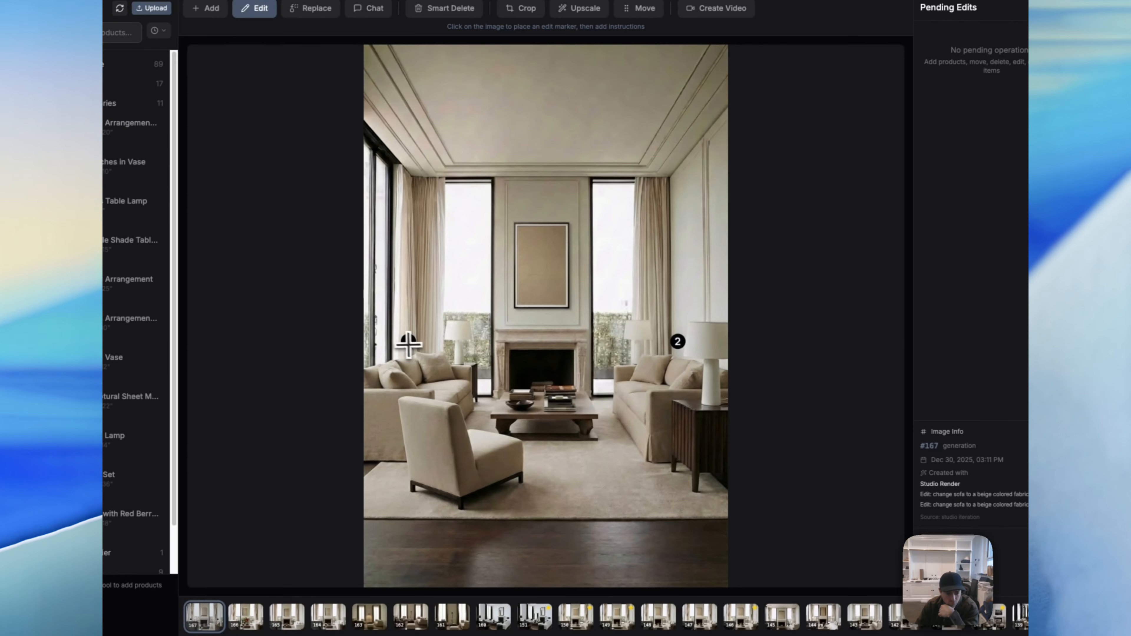
left_click(539, 303)
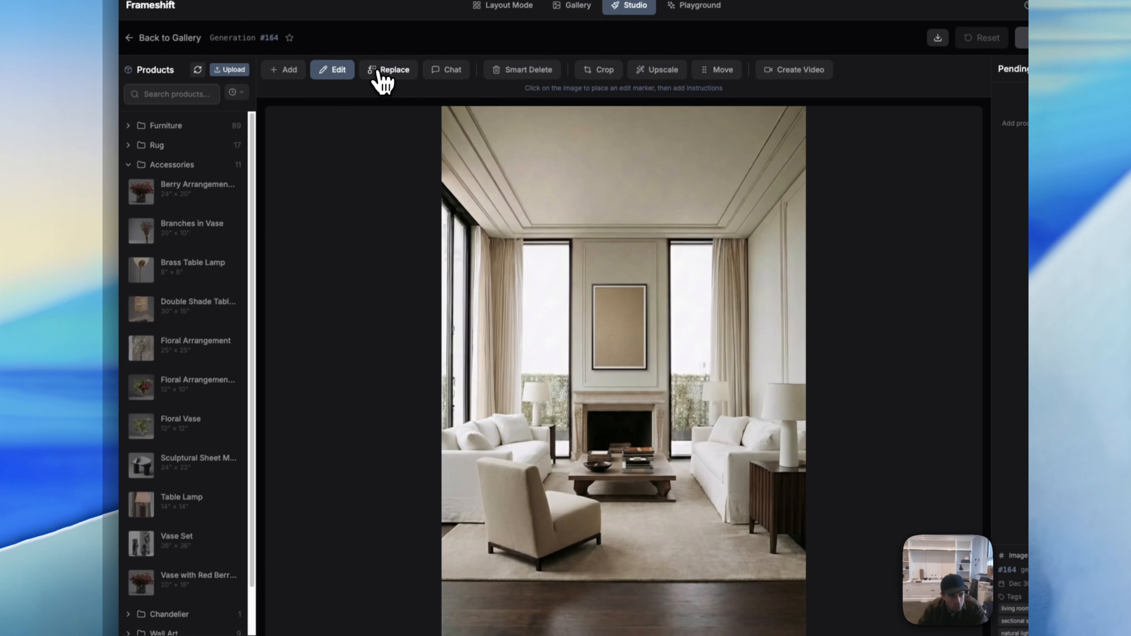
Step: Place a replacement marker on the beige slipper chair in generation #164
left_click(379, 73)
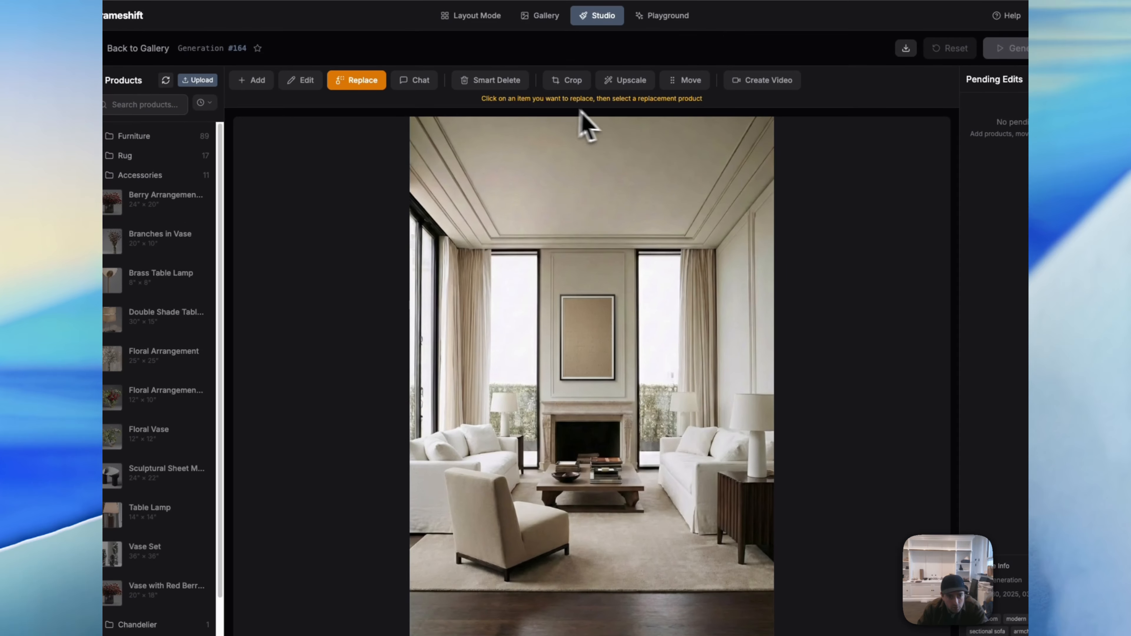
left_click_drag(497, 98, 654, 120)
left_click(554, 100)
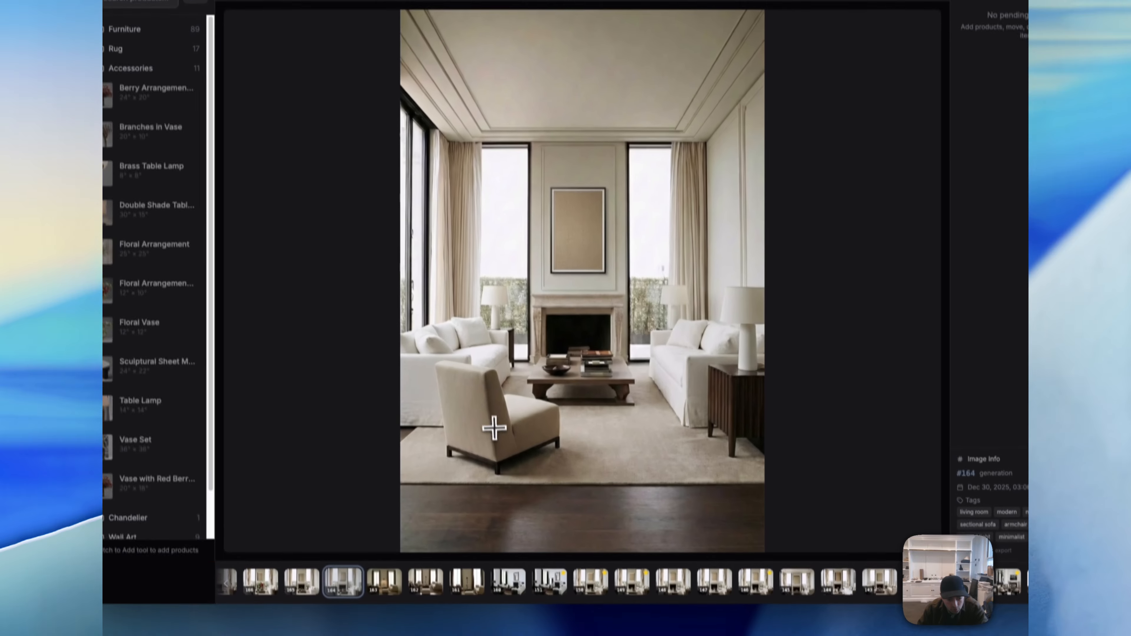
left_click(504, 535)
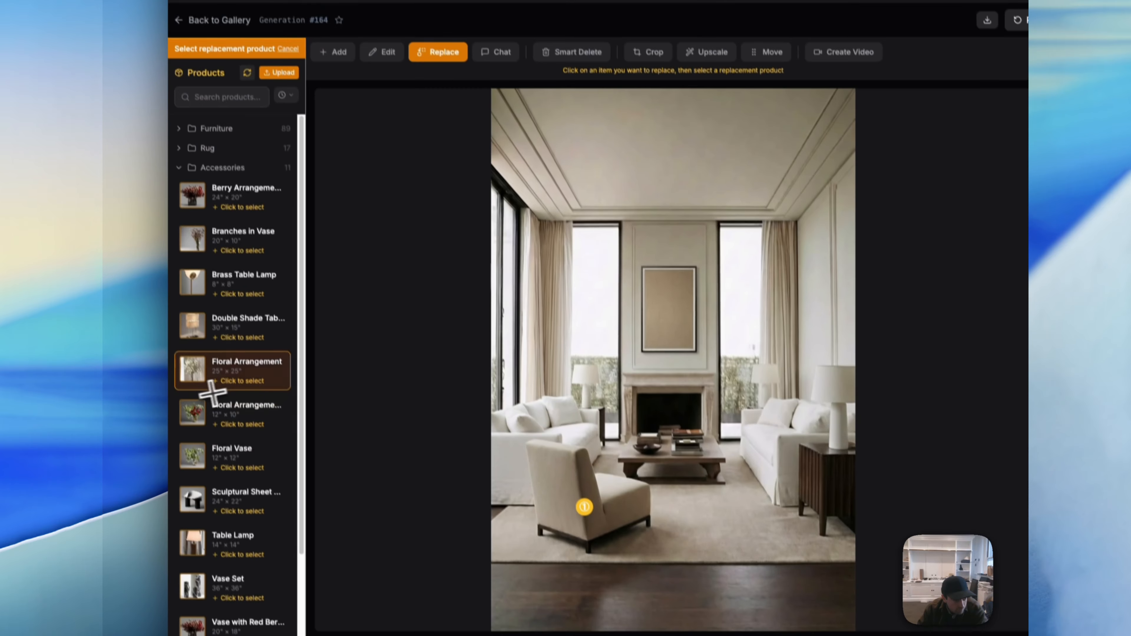
Step: Choose Brown Armchair from the Furniture products as the replacement for the marked chair
scroll(145, 303, "down", 2)
scroll(204, 402, "up", 3)
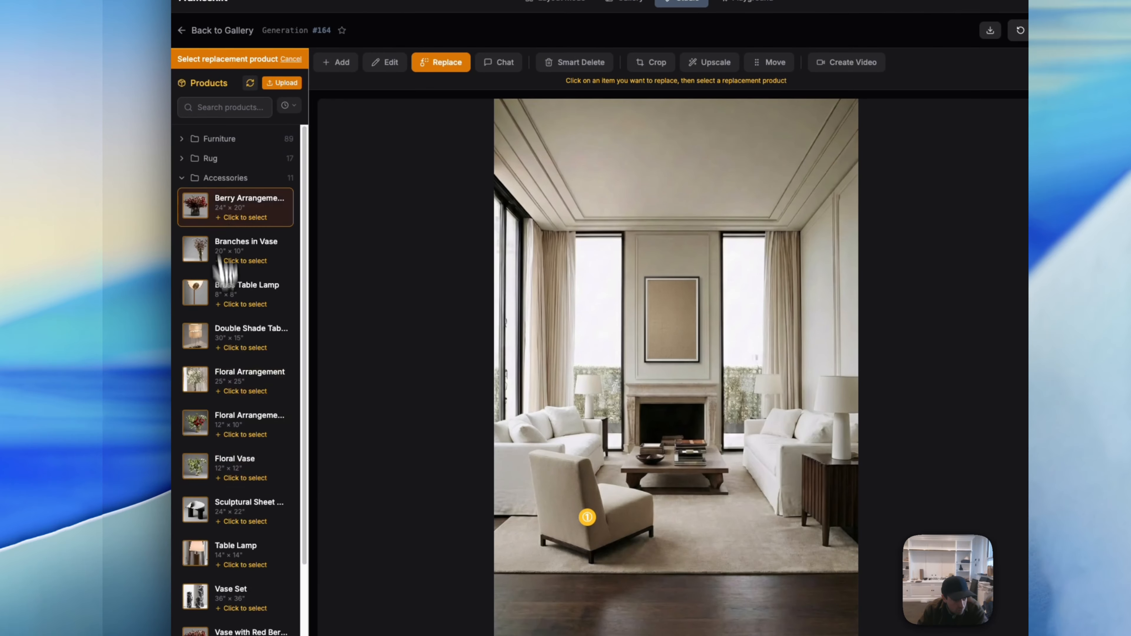
left_click(219, 177)
left_click(225, 138)
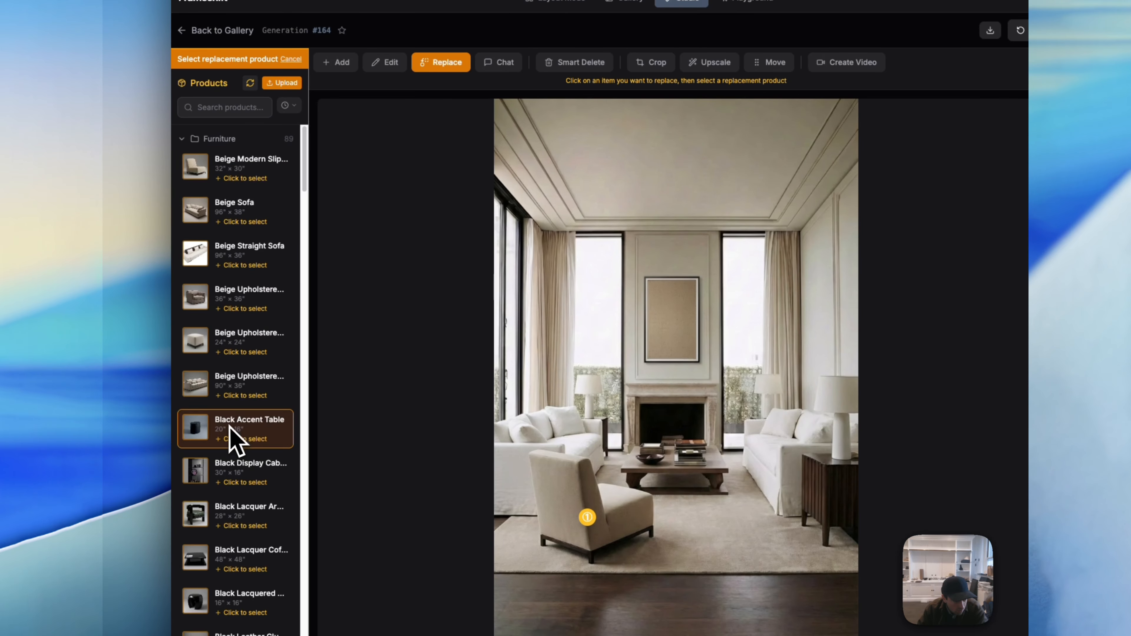
scroll(267, 312, "down", 5)
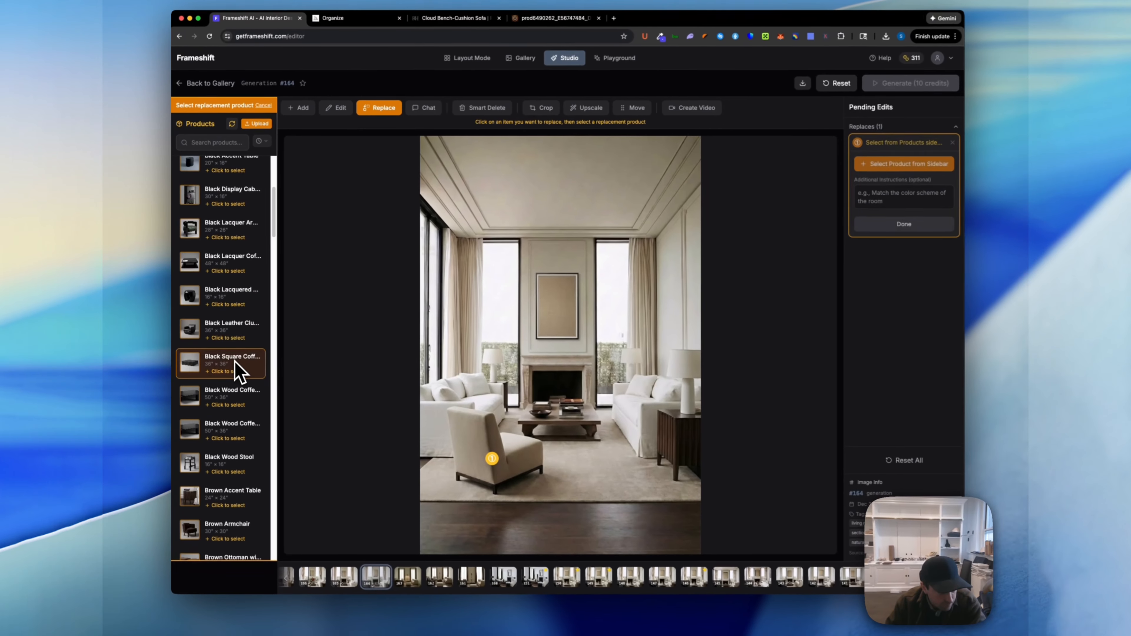
scroll(256, 408, "down", 7)
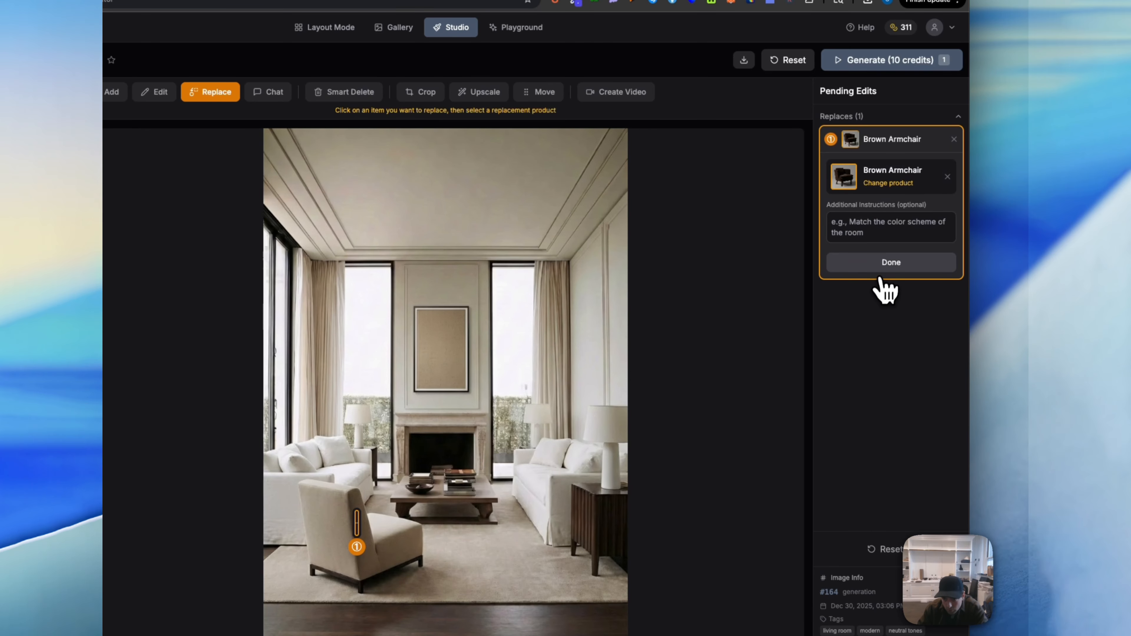
Step: Confirm the Brown Armchair replacement, generate the edit and open the result for further editing
left_click(879, 266)
left_click(884, 61)
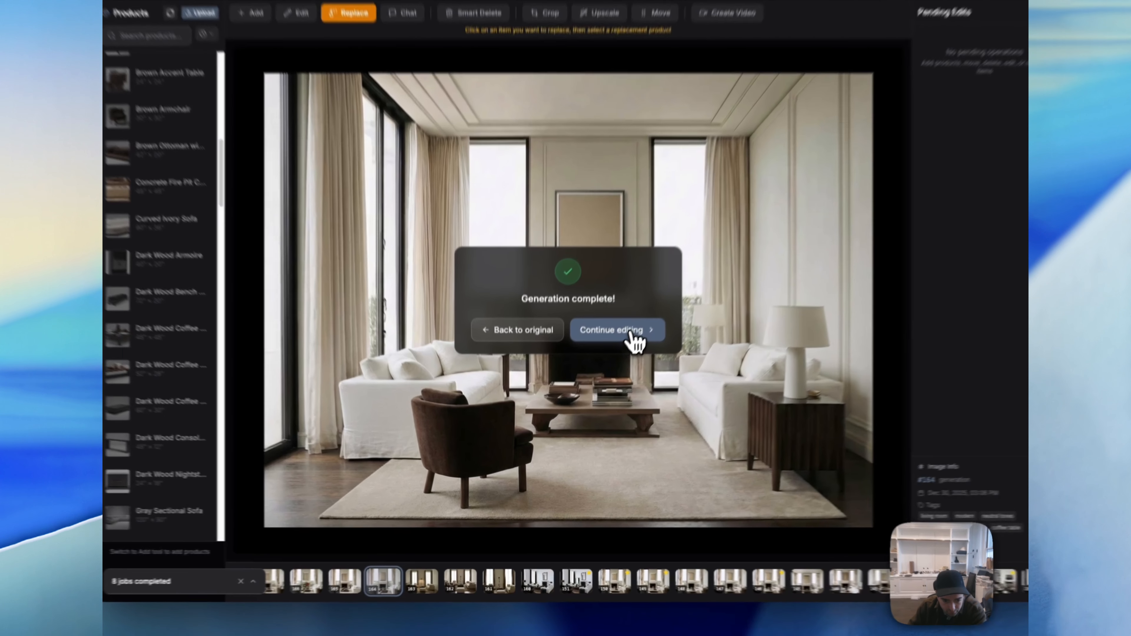
left_click(614, 369)
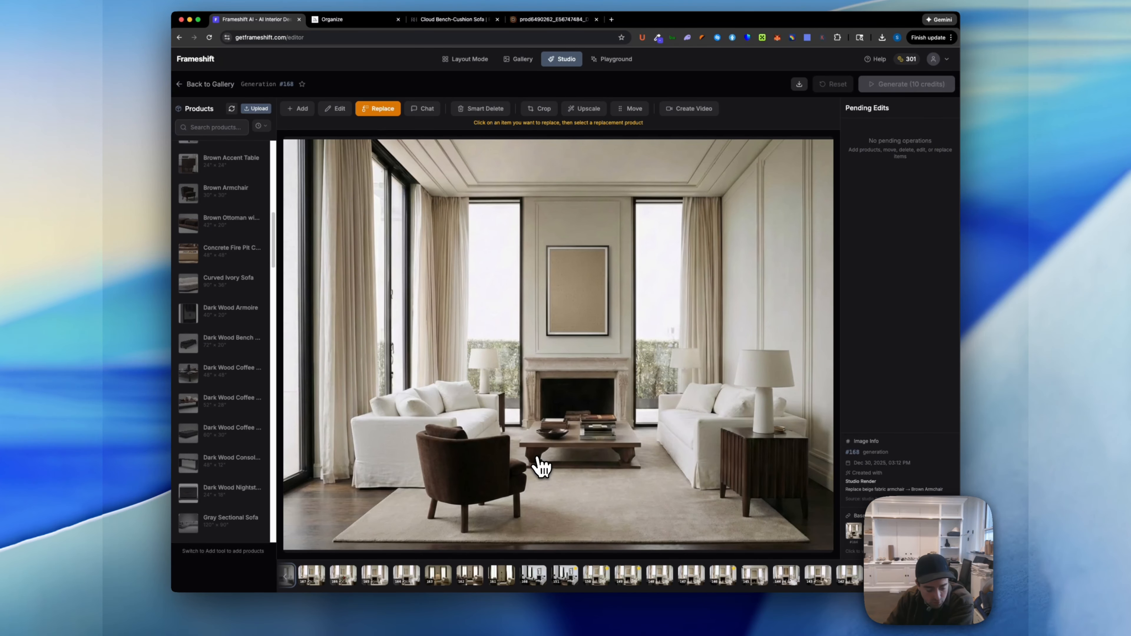
Step: Generate a version with the general instruction "change the scene to a nighttime scene. don't change anything else about the room." and continue editing it
left_click(422, 108)
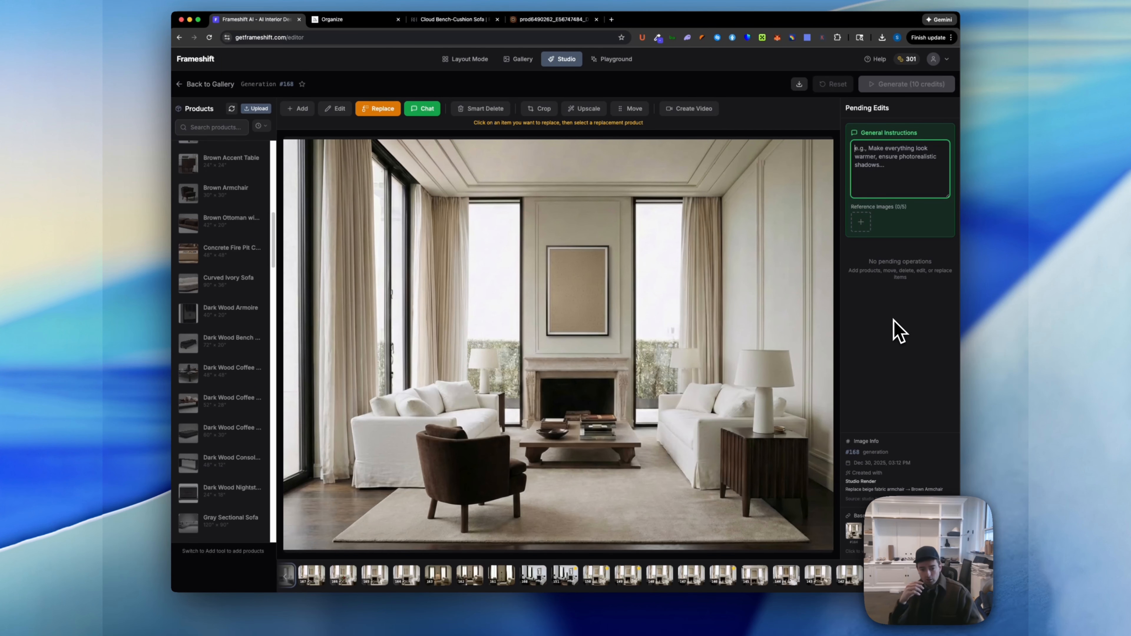
type("change the scene to a nighttime scene. don't change anything else about the room.")
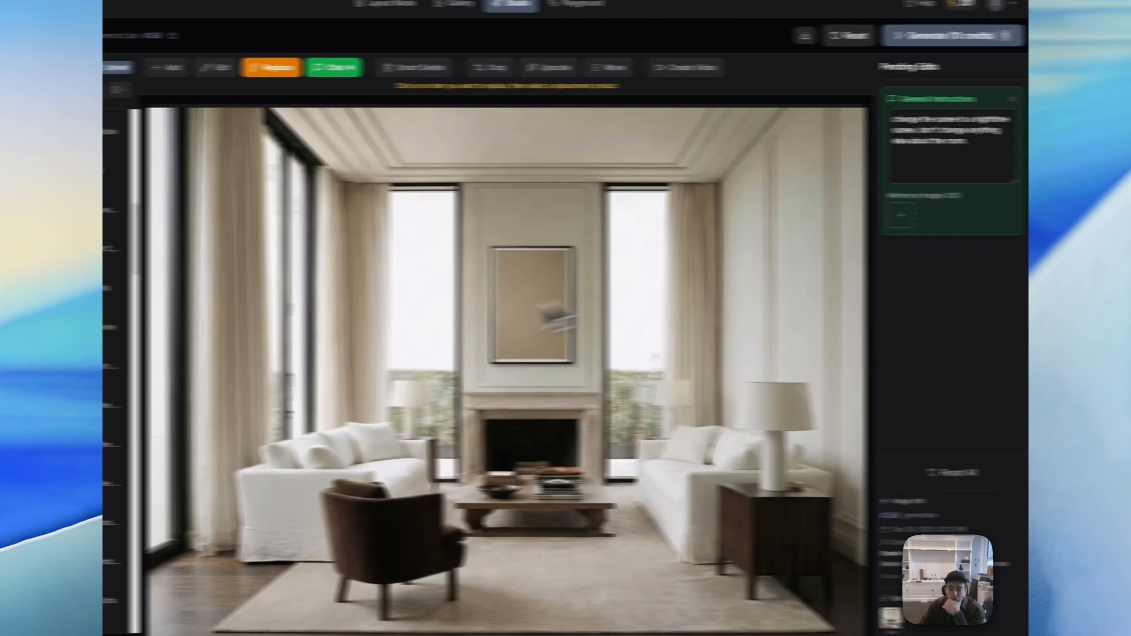
left_click(984, 35)
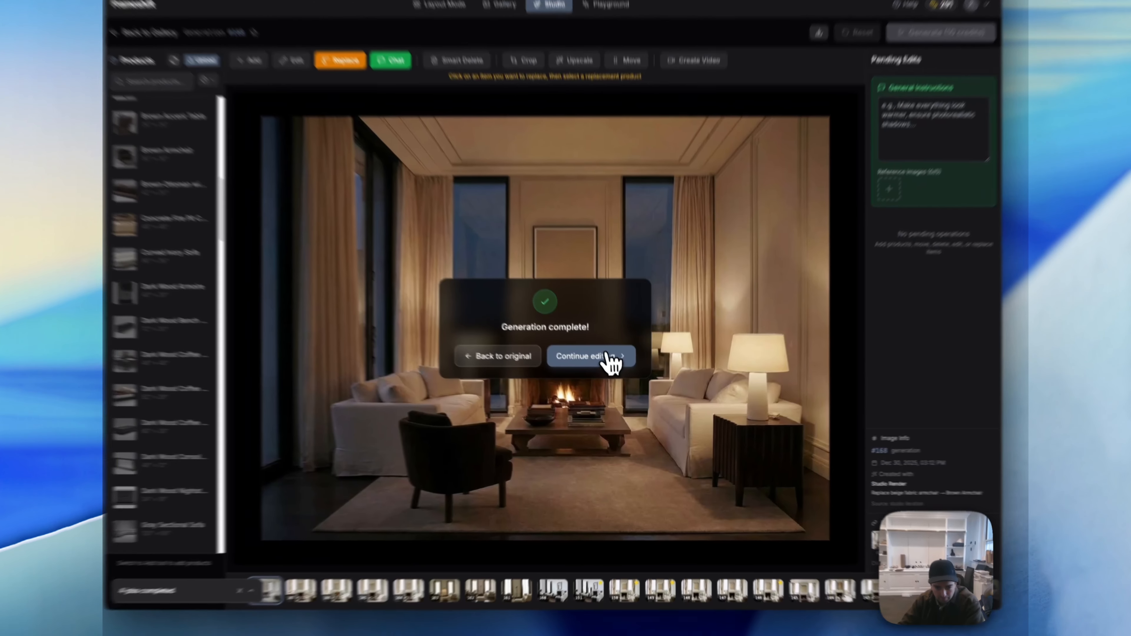
left_click(611, 356)
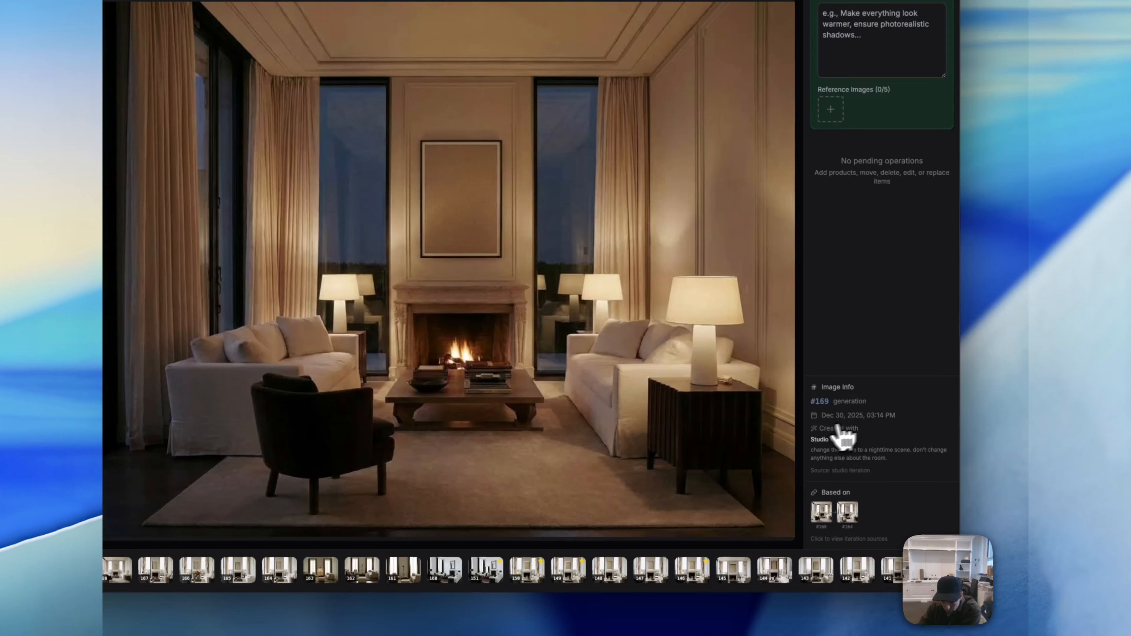
Step: Review the nighttime render's prompt and trace its source images back through generation #168 to #164
left_click_drag(851, 440, 822, 456)
left_click(813, 451)
left_click(914, 458)
left_click(822, 456)
left_click(822, 512)
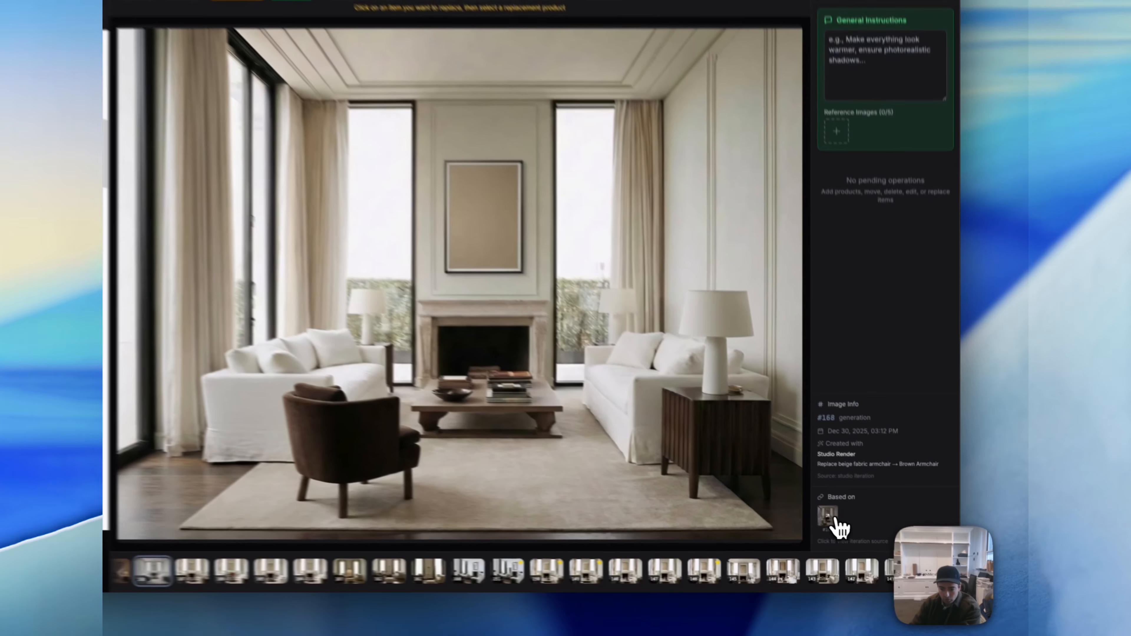
left_click(854, 531)
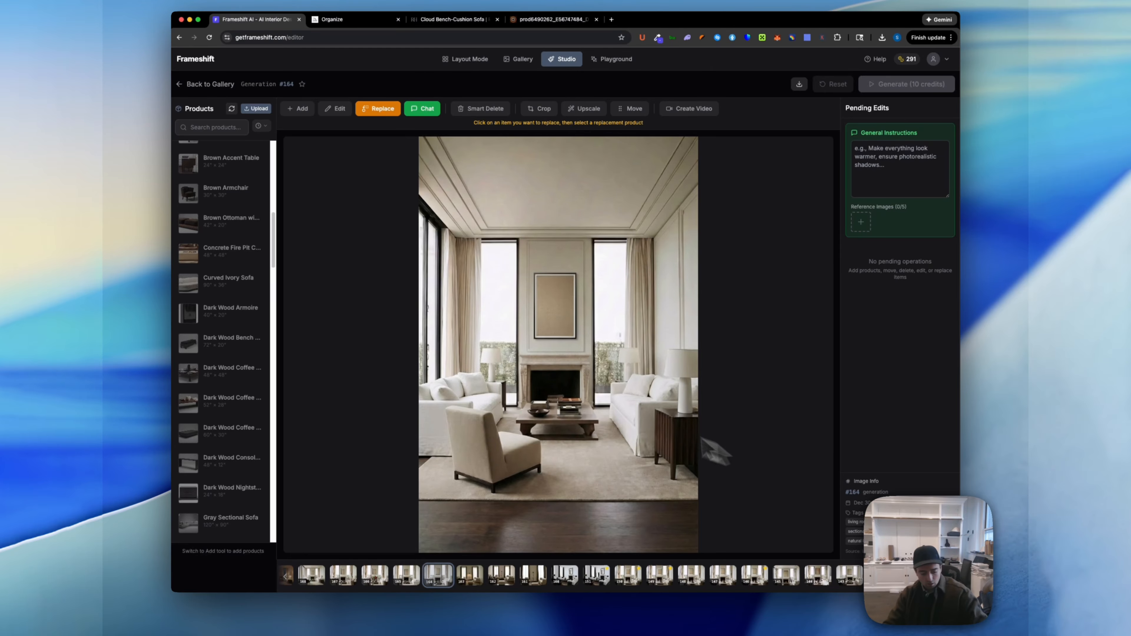
Step: Go directly to generation #169 by its number
type("g")
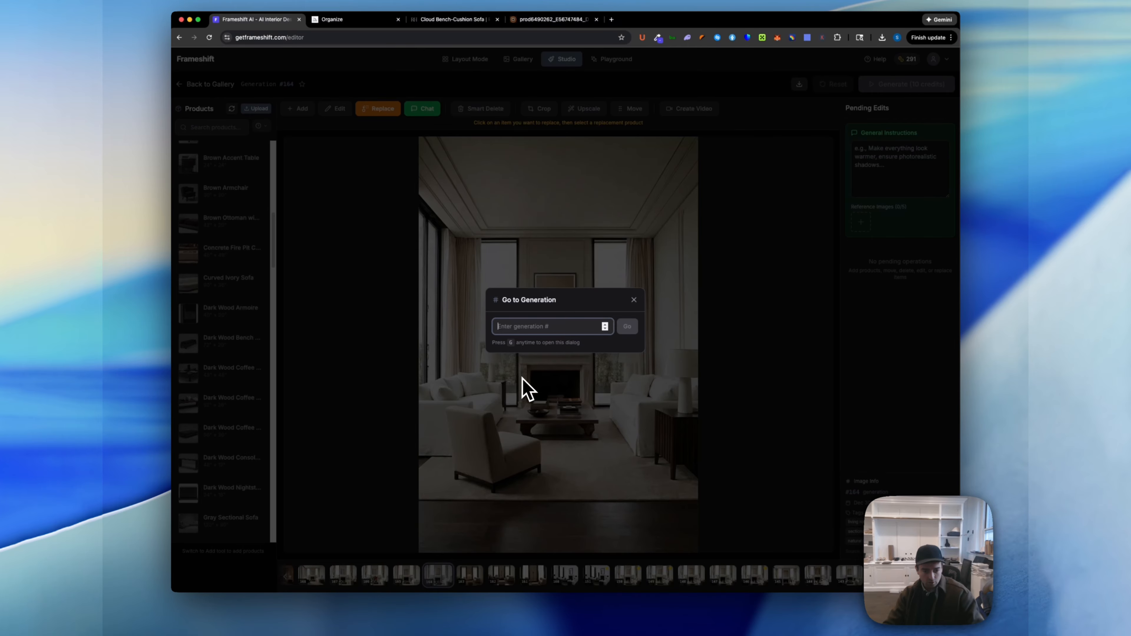
type("169")
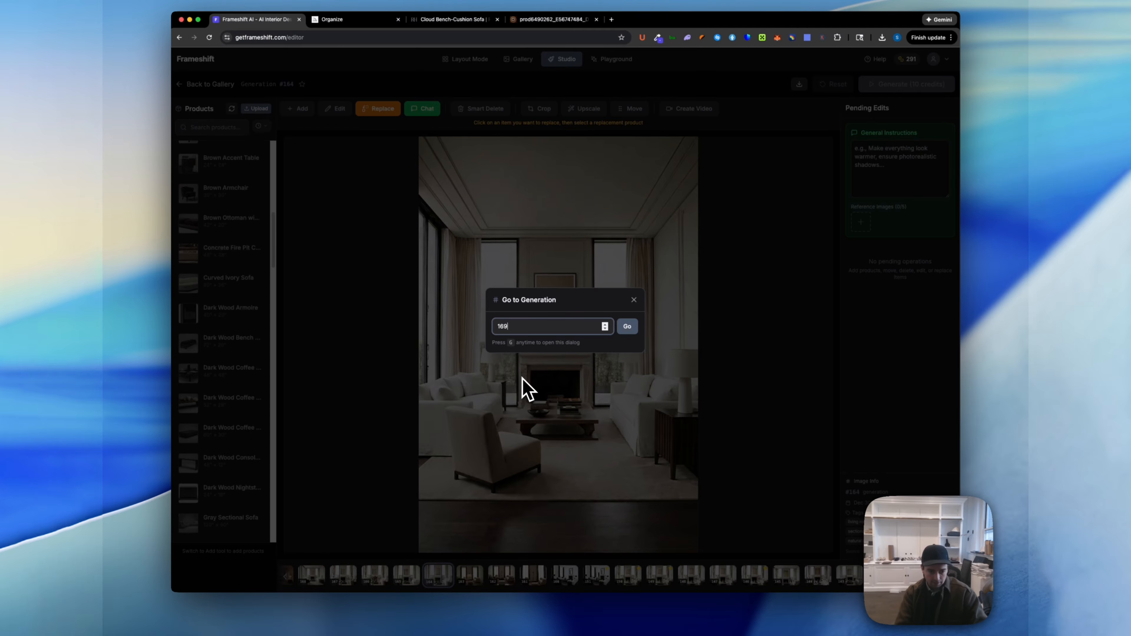
key("Return")
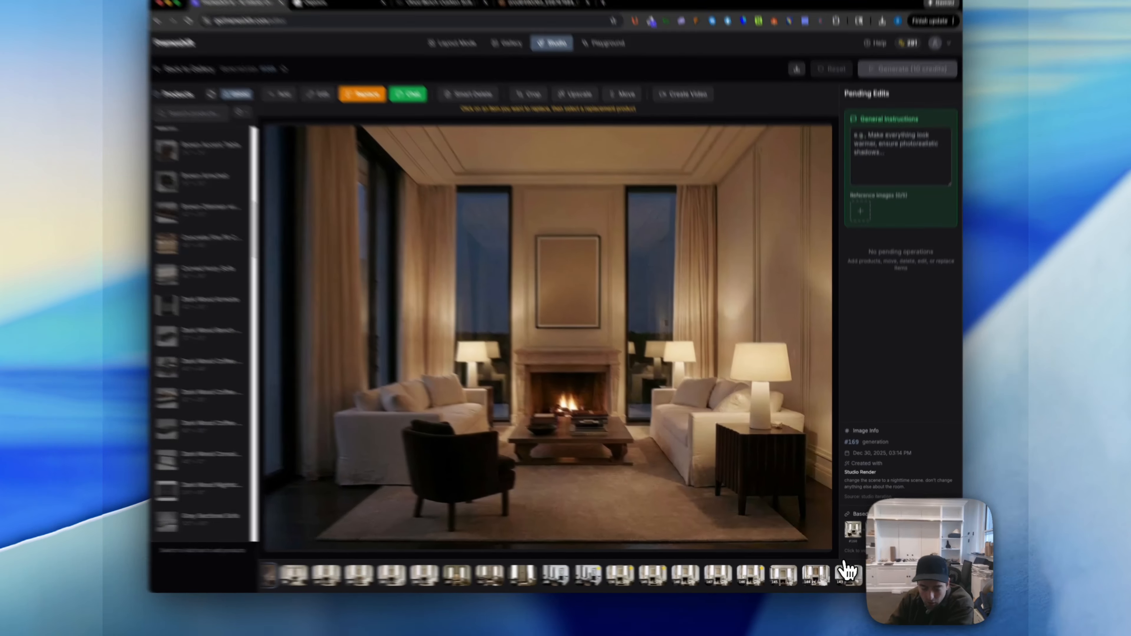
Step: Return to generation #164, close the general instructions and remove the armless slipper chair with Smart Delete
left_click(847, 571)
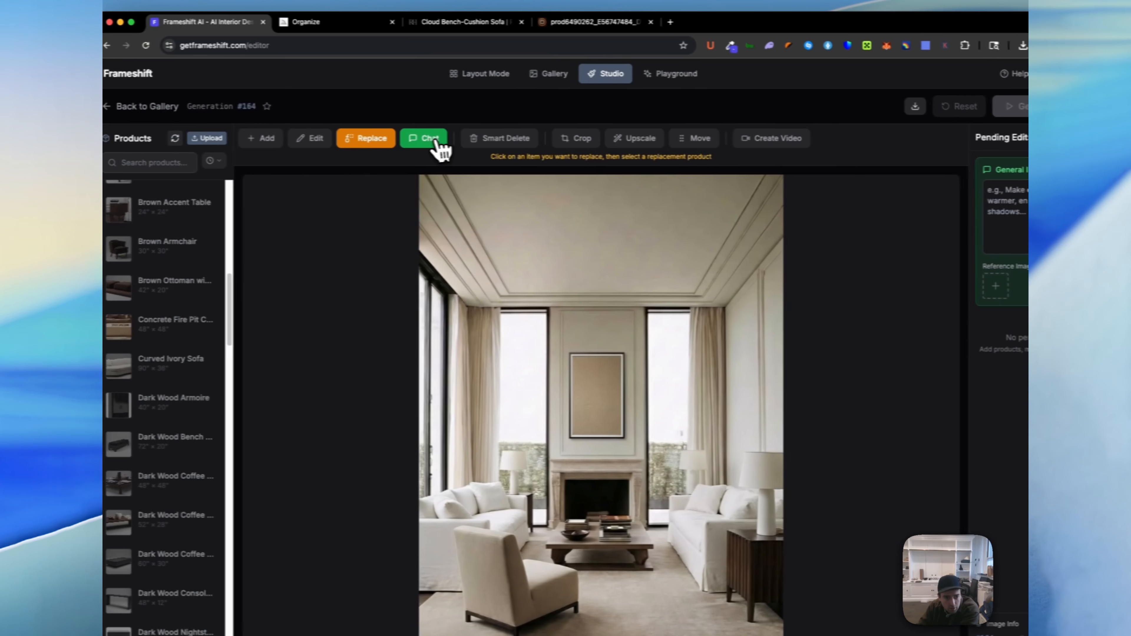
left_click(264, 136)
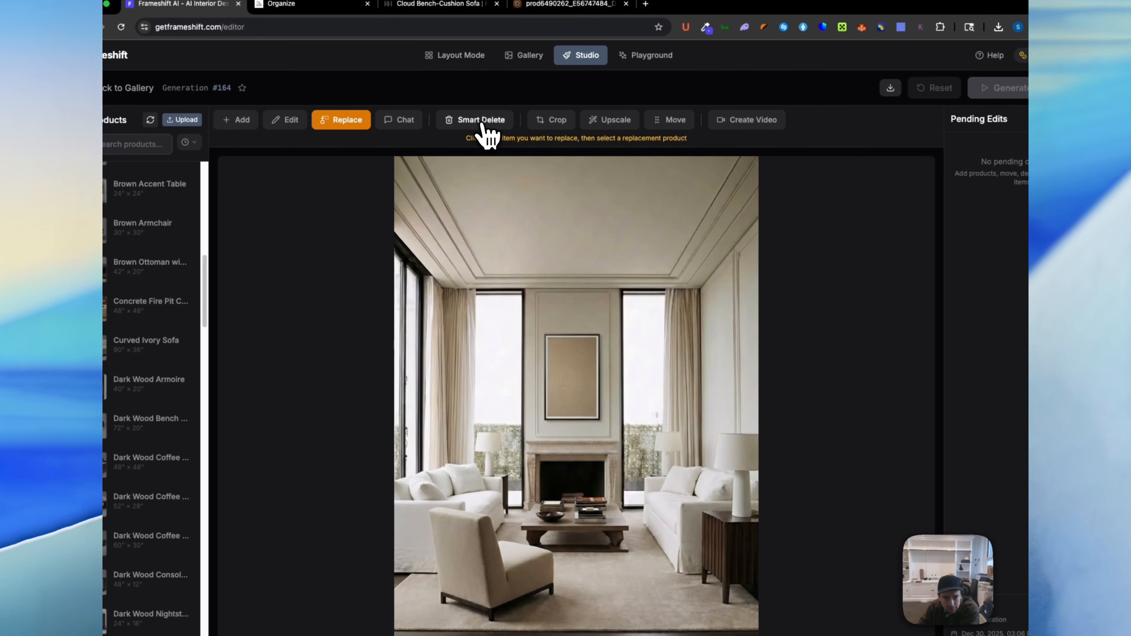
left_click(485, 106)
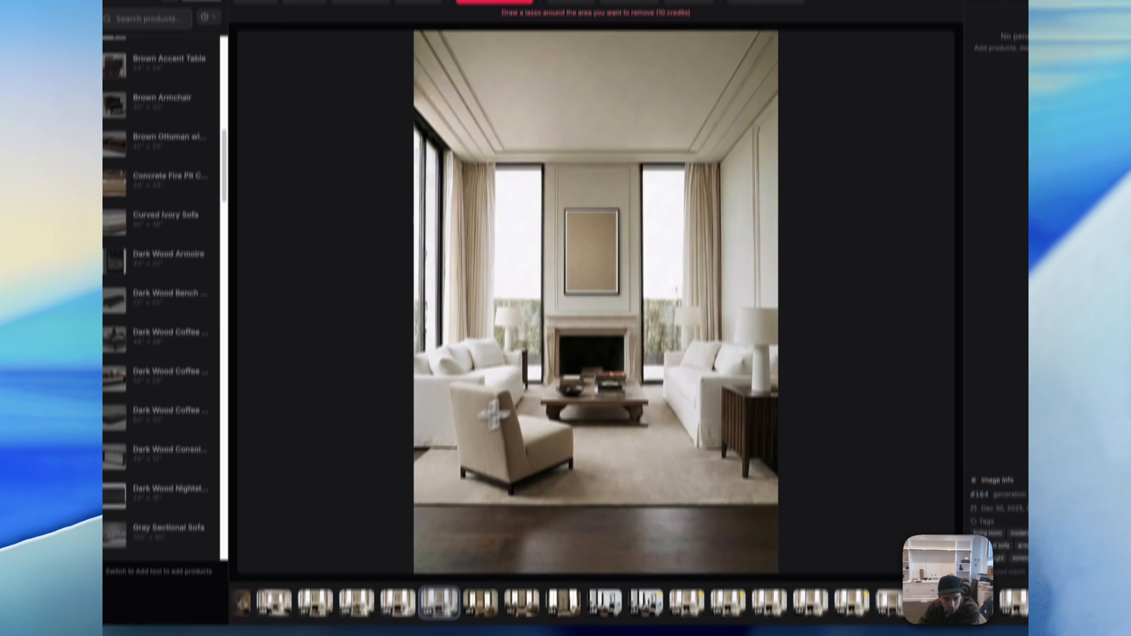
mouse_move(538, 414)
left_mouse_down()
mouse_move(439, 388)
mouse_move(449, 477)
mouse_move(586, 491)
mouse_move(563, 379)
mouse_move(530, 373)
left_mouse_up()
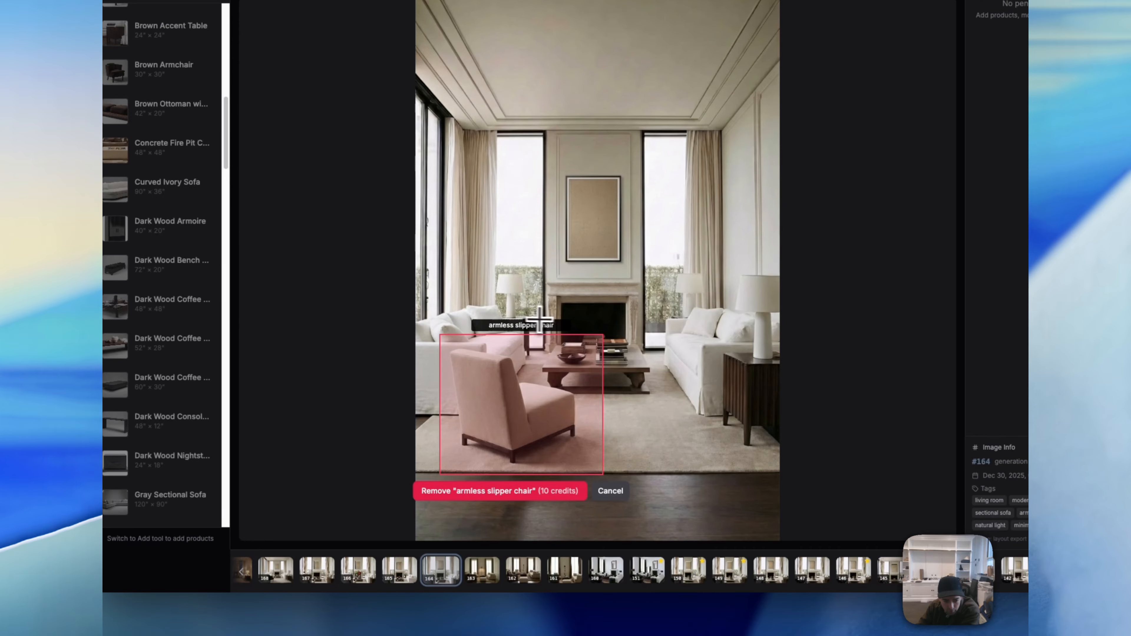
left_click(459, 493)
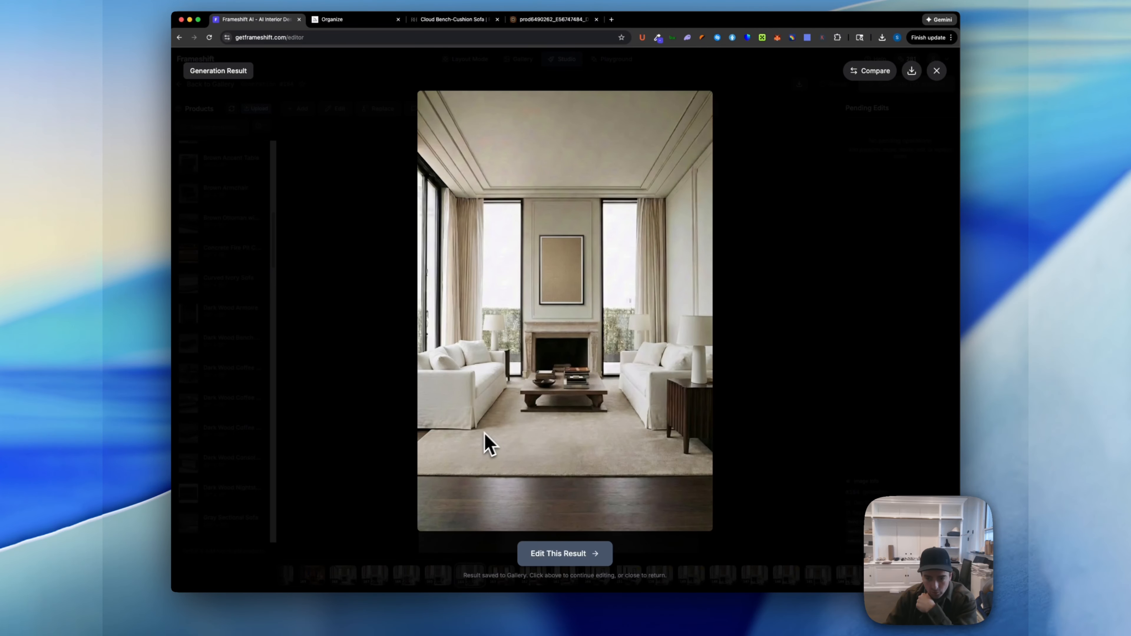
Step: Compare the chair removal result with the original image and close the result view
left_click(889, 79)
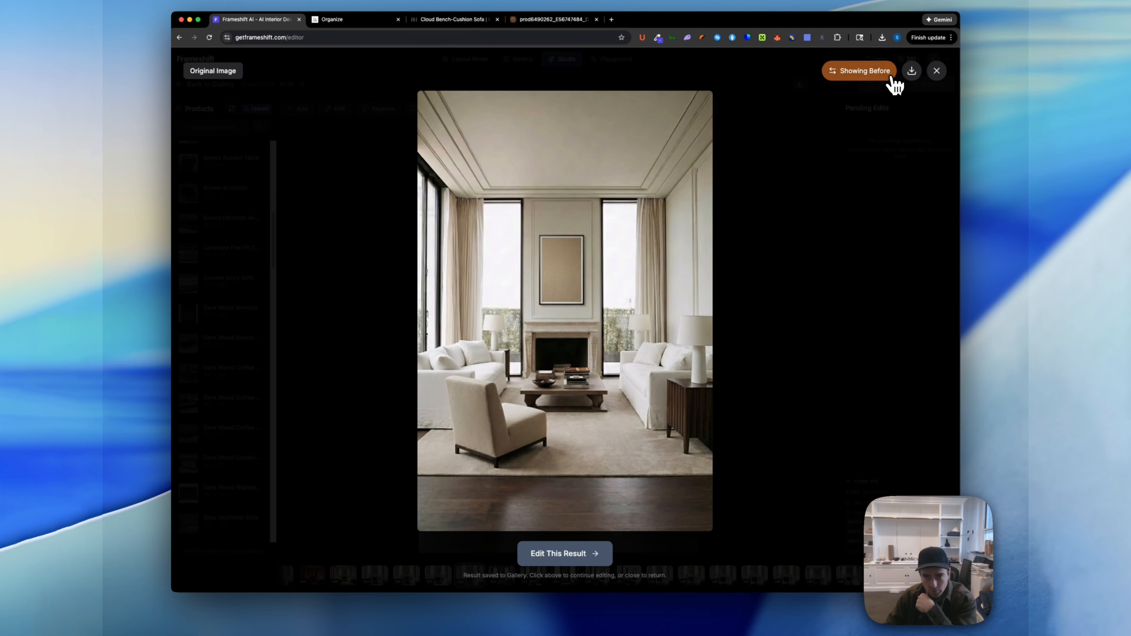
left_click(886, 80)
left_click(887, 82)
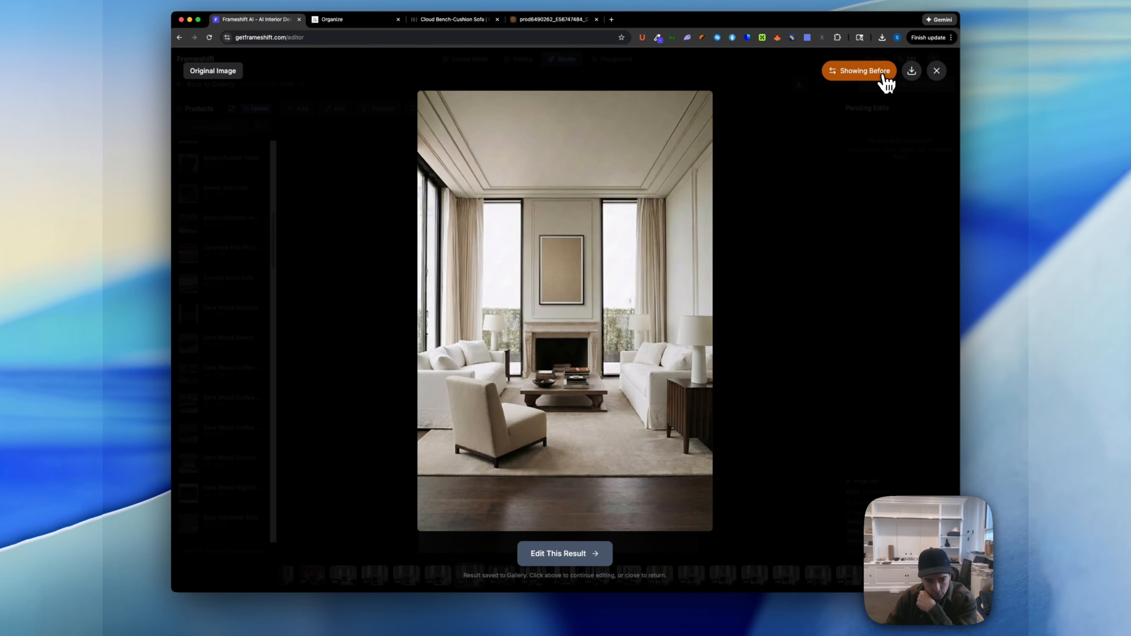
left_click(888, 82)
left_click(935, 72)
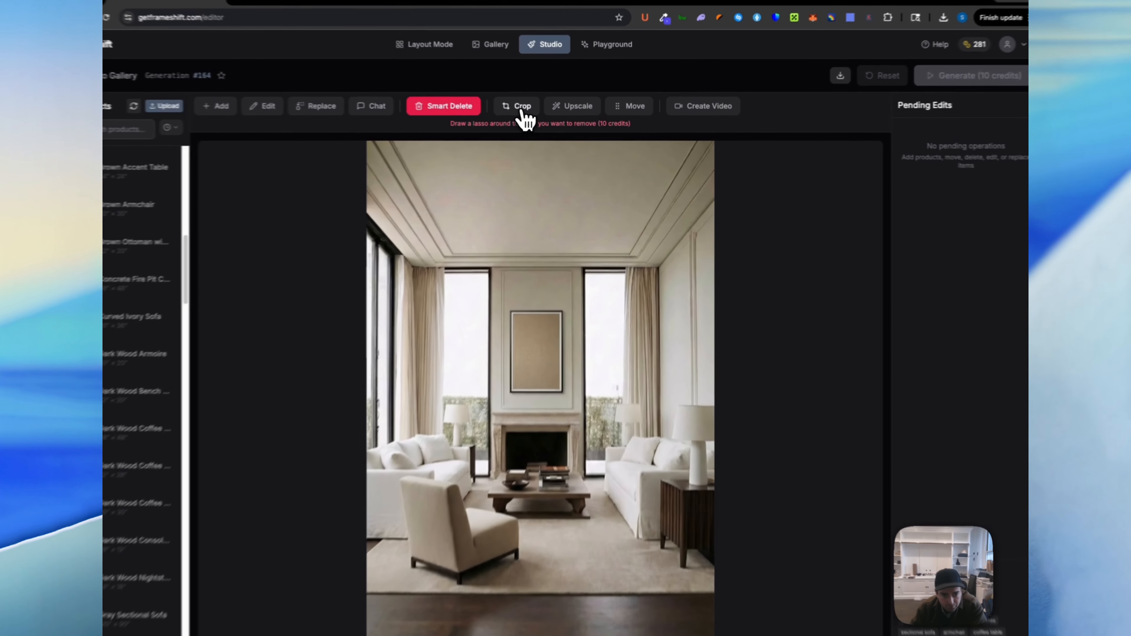
Step: Crop generation #164 to about 679 × 1013 px at the original aspect ratio, framing the fireplace and seating area
left_click(540, 108)
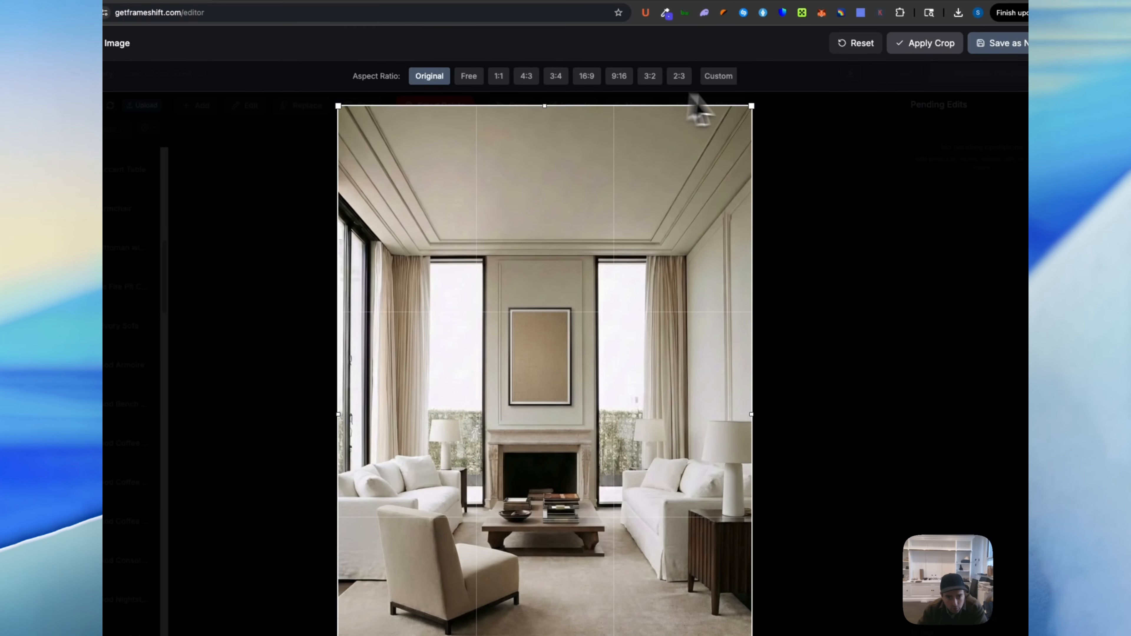
left_click_drag(752, 106, 550, 162)
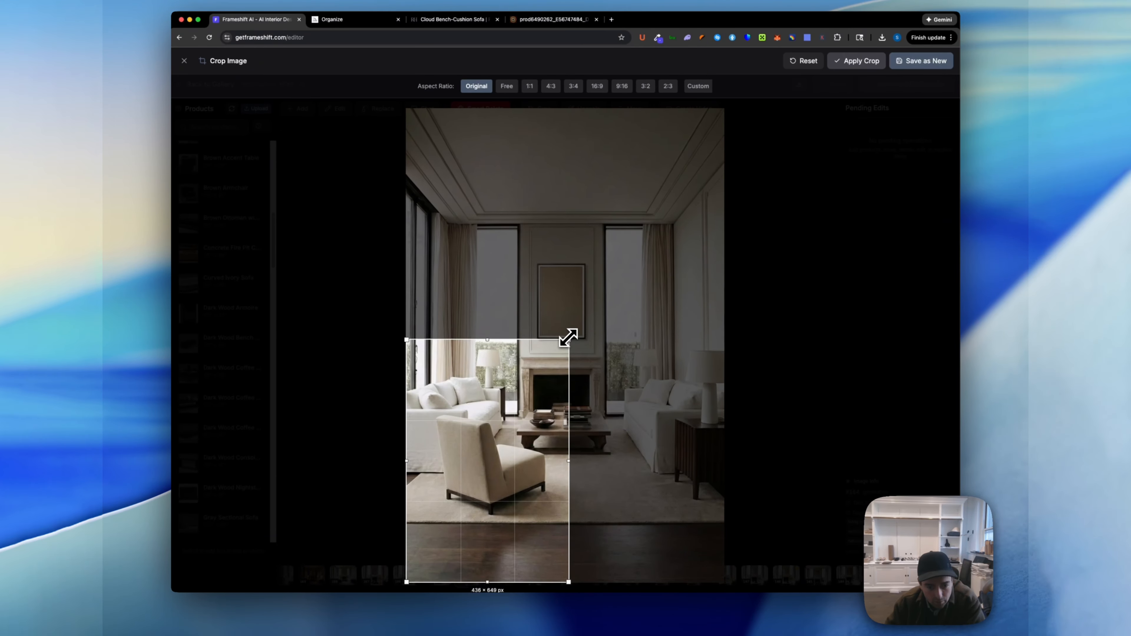
left_click_drag(569, 339, 659, 223)
left_click_drag(543, 425, 561, 385)
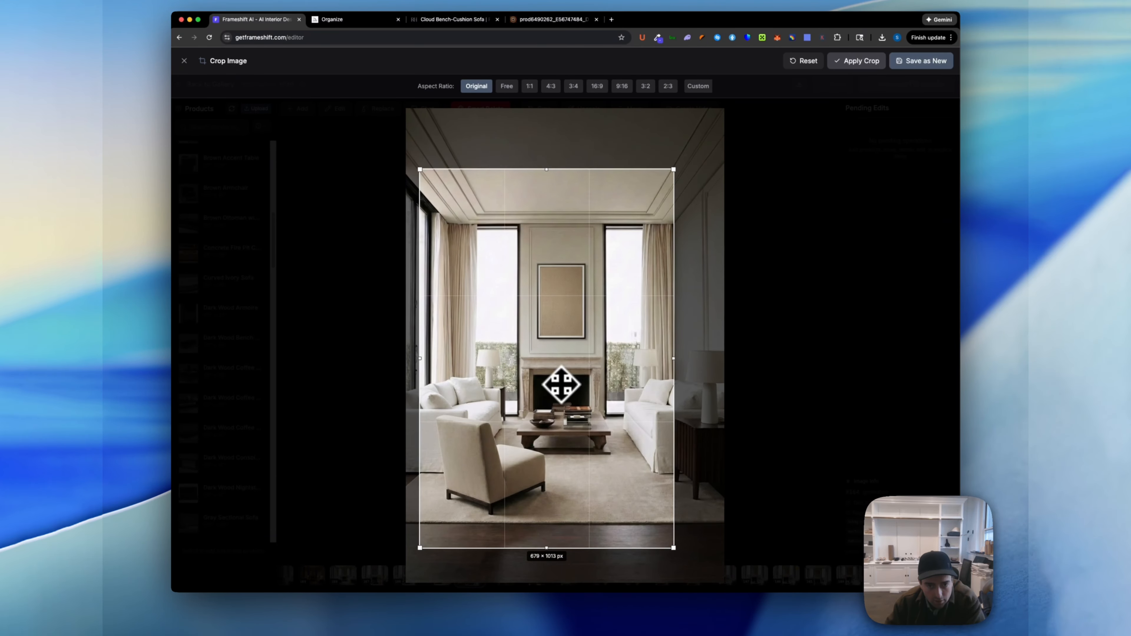
left_click(864, 63)
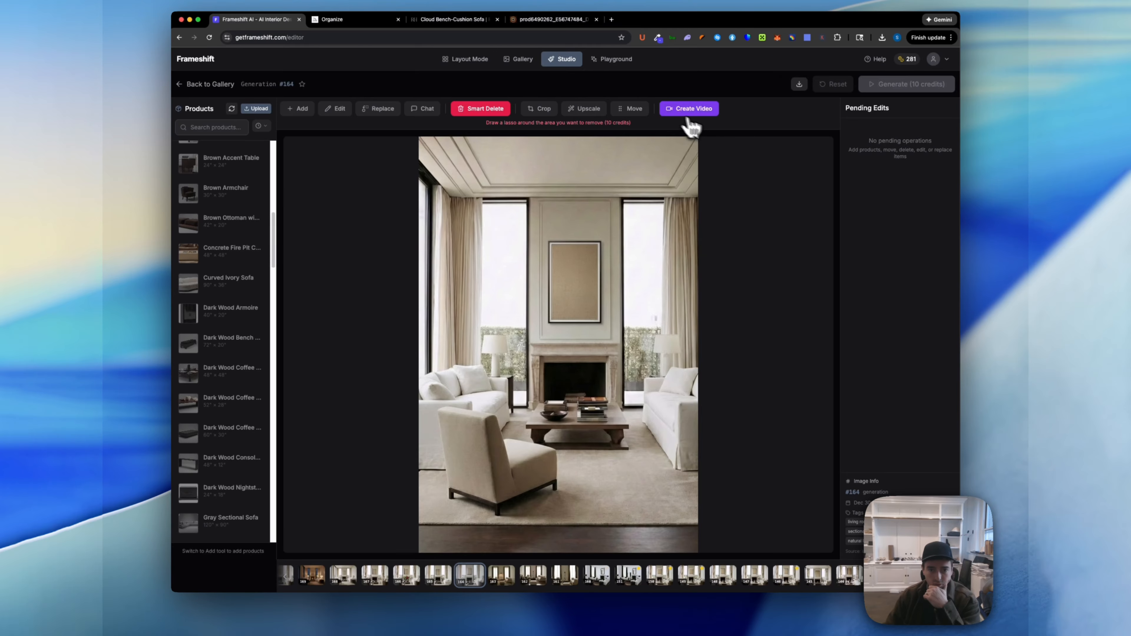
left_click(539, 109)
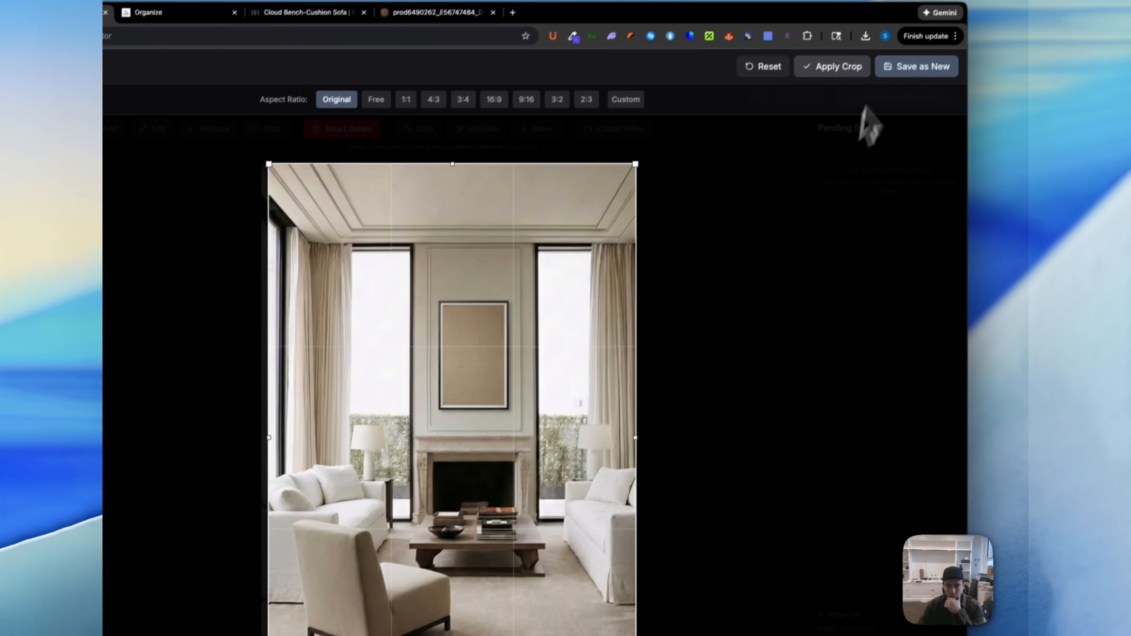
left_click_drag(635, 164, 616, 191)
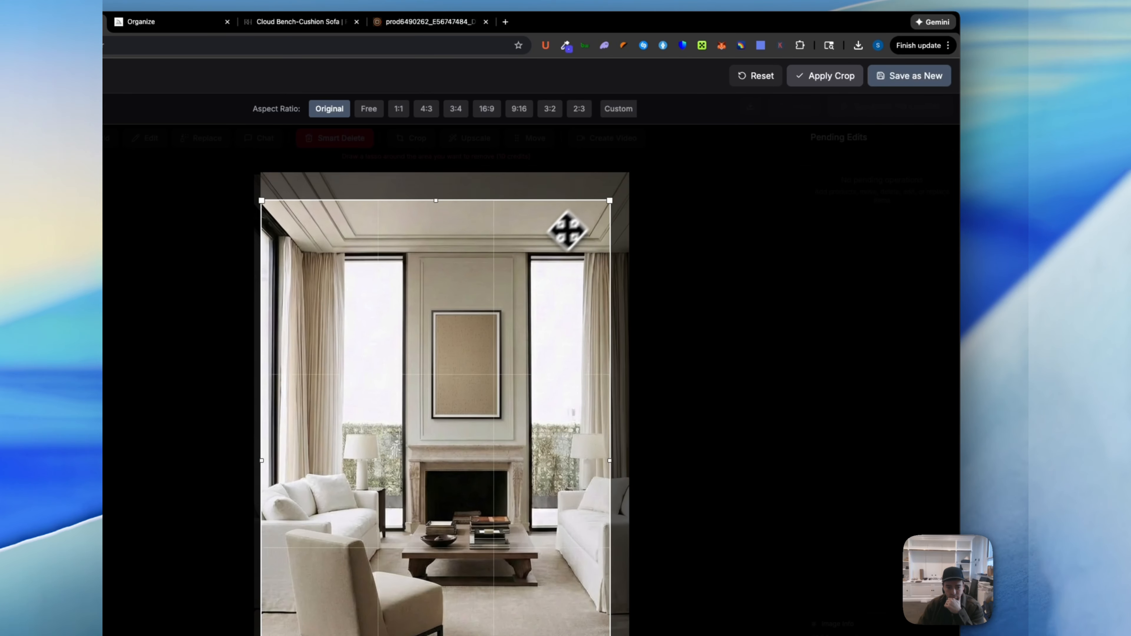
key("Escape")
Step: Upscale the cropped image
left_click(470, 138)
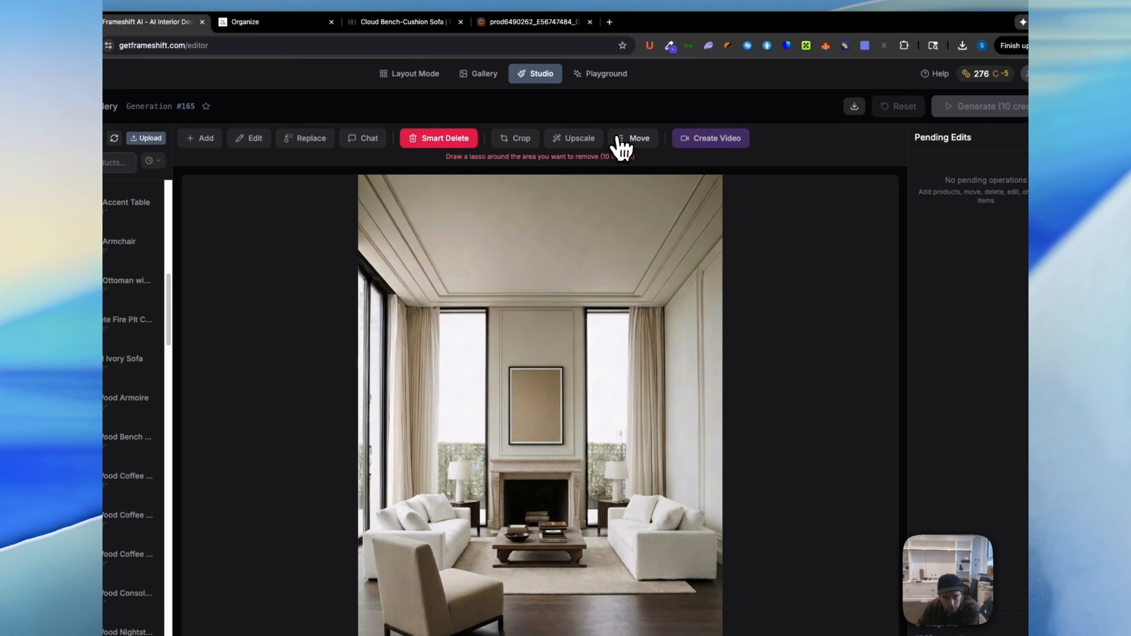
Step: Move the armless accent chair to the open floor in front of the right-hand sofa, and close the result view
left_click(622, 145)
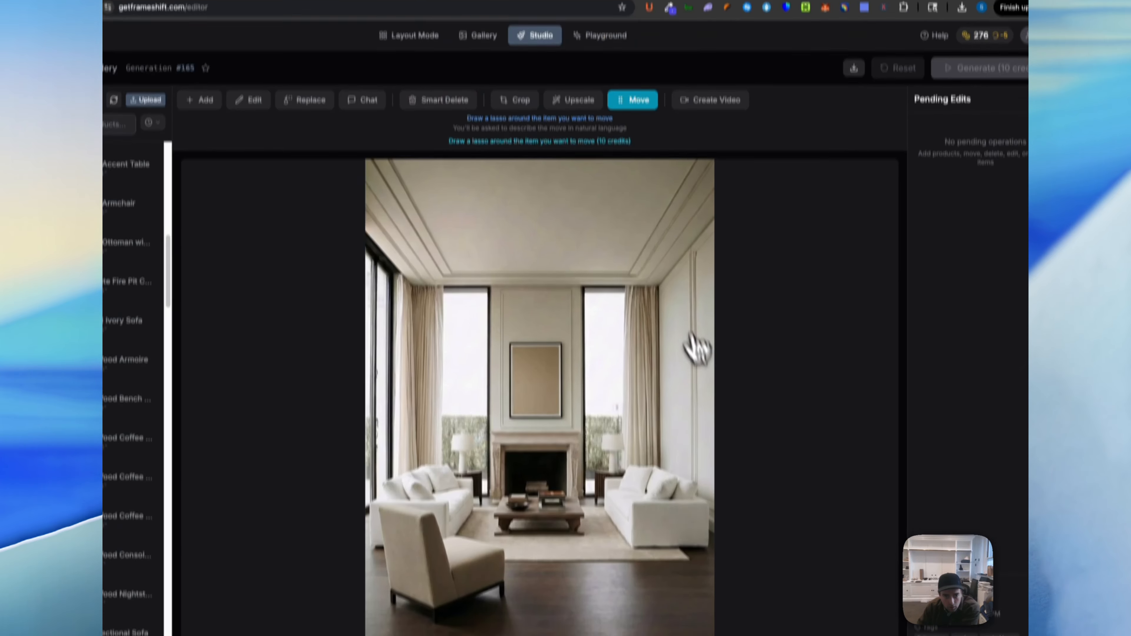
double_click(474, 156)
left_click_drag(484, 89, 585, 85)
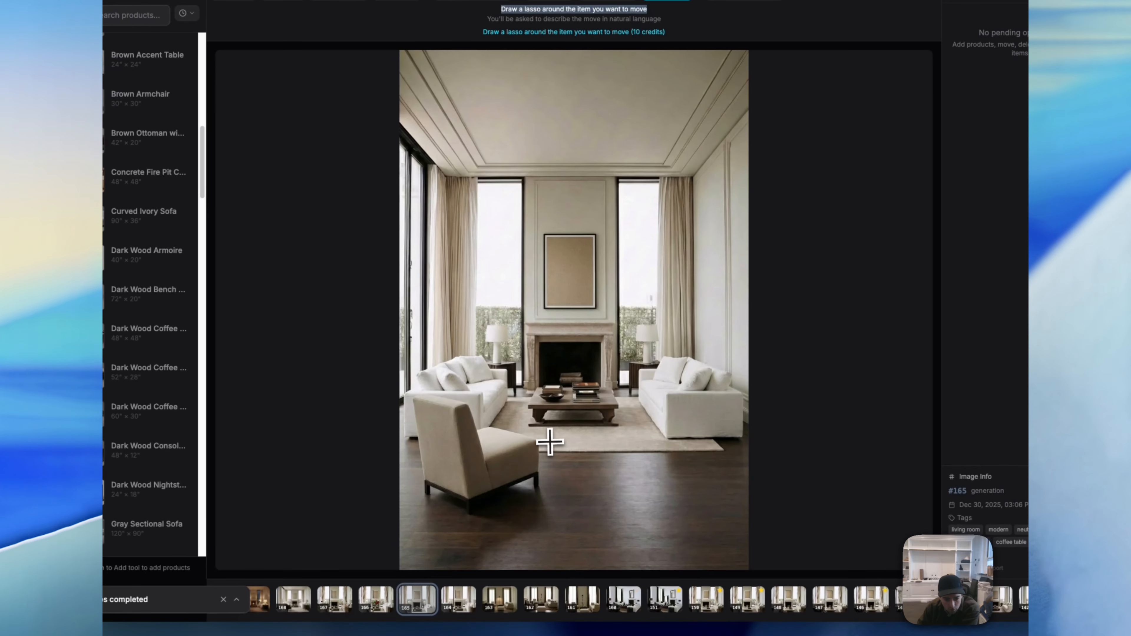
mouse_move(541, 460)
left_mouse_down()
mouse_move(487, 397)
mouse_move(406, 391)
mouse_move(406, 474)
mouse_move(440, 500)
mouse_move(517, 517)
mouse_move(550, 440)
left_mouse_up()
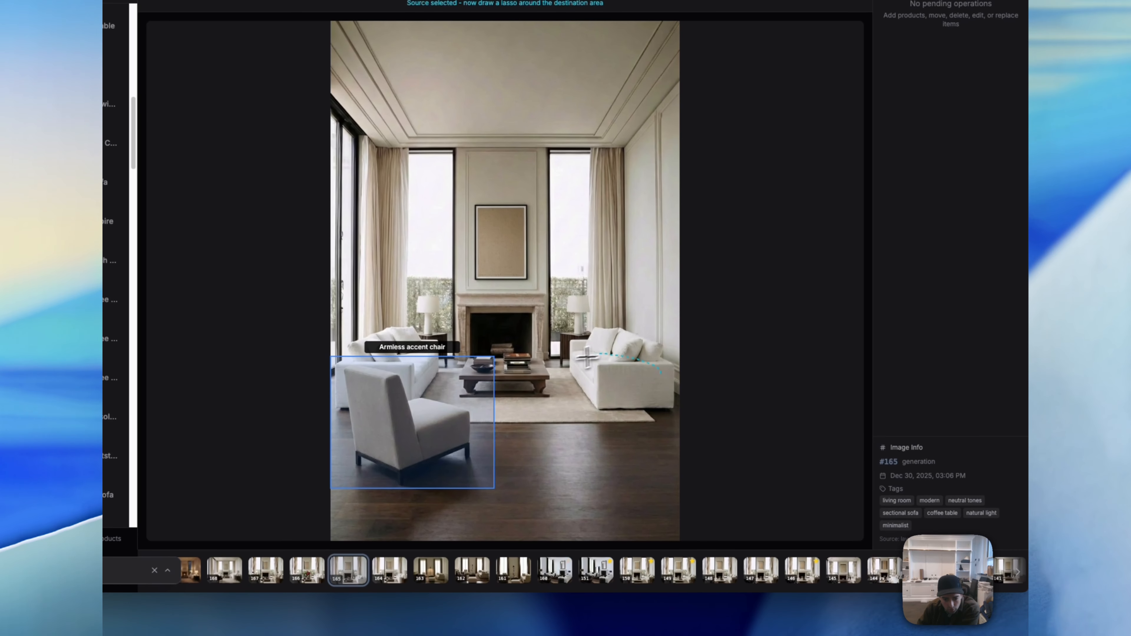
mouse_move(702, 465)
left_mouse_down()
mouse_move(583, 551)
mouse_move(700, 549)
left_mouse_up()
mouse_move(659, 455)
left_mouse_down()
mouse_move(671, 399)
mouse_move(658, 371)
left_mouse_up()
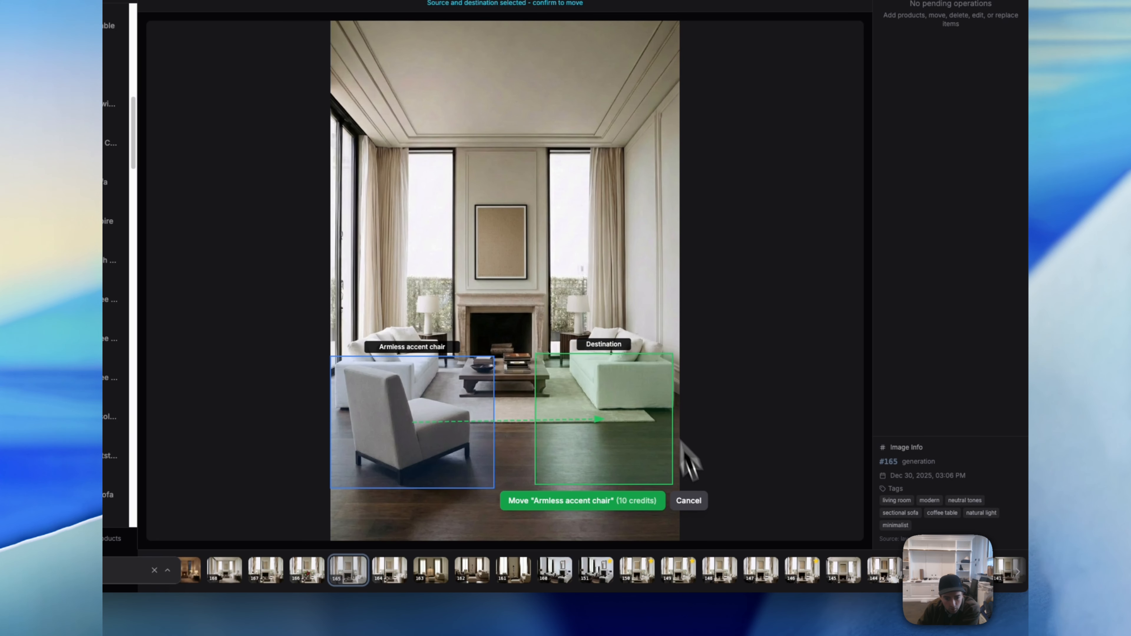
left_click(627, 516)
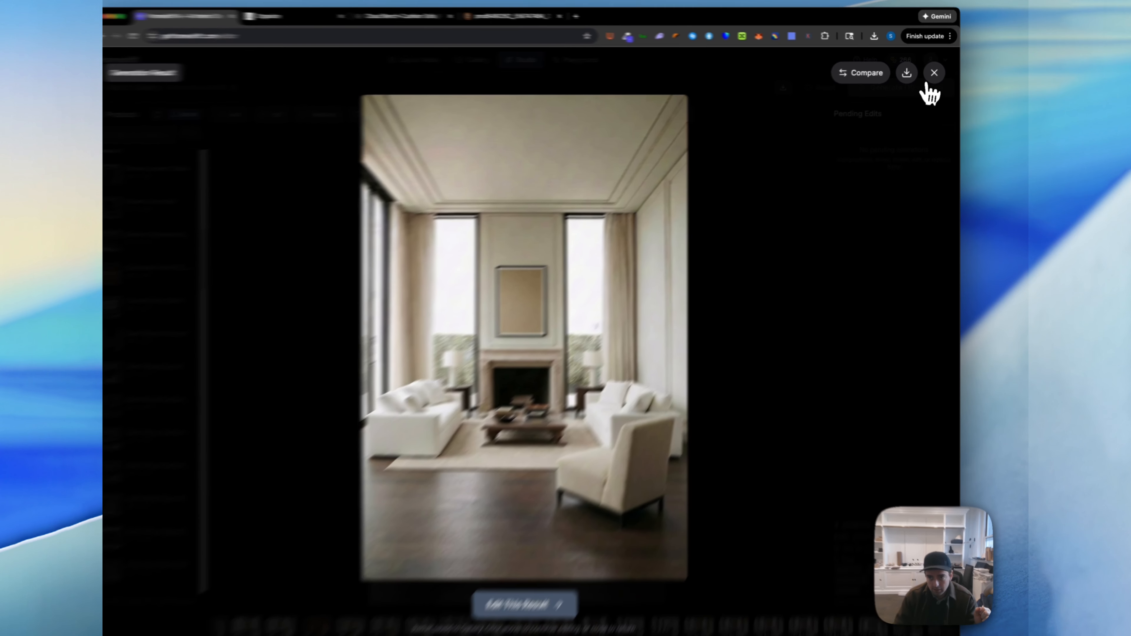
left_click(936, 71)
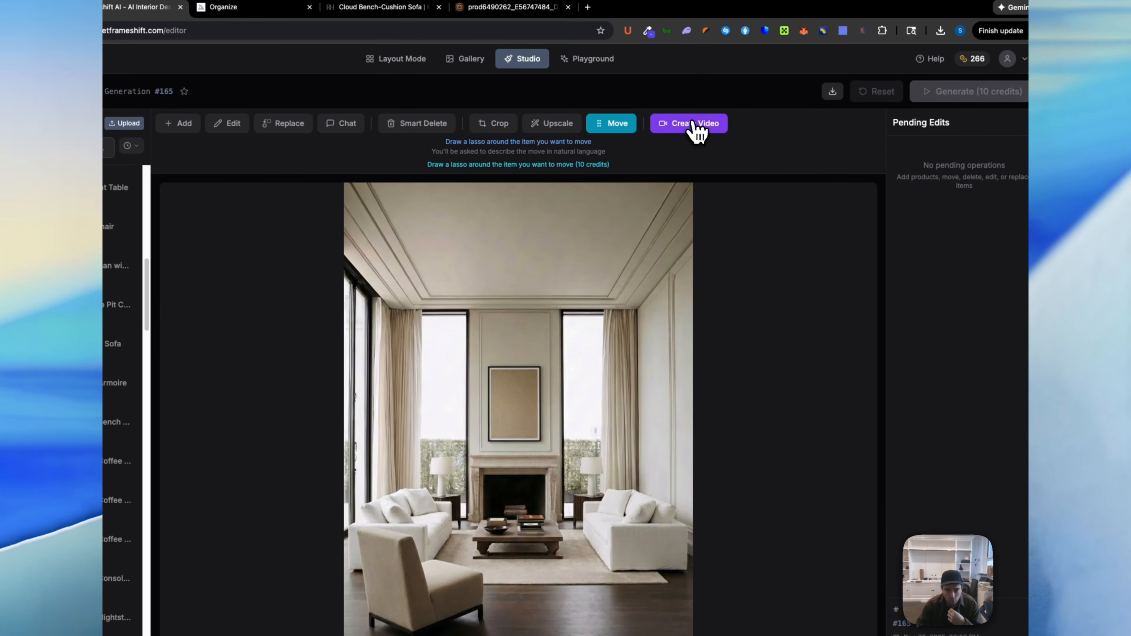
Step: Create a 9:16 video of generation #165 with the prompt "super slow zoom into the space" and return to the original image
left_click(695, 125)
left_click(477, 397)
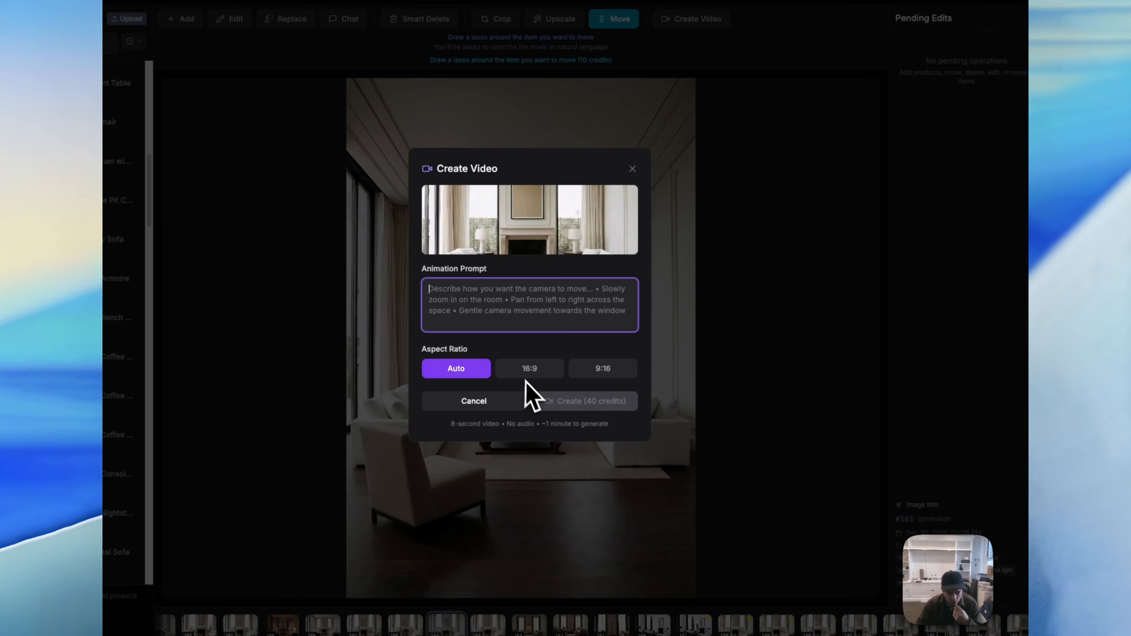
left_click(615, 373)
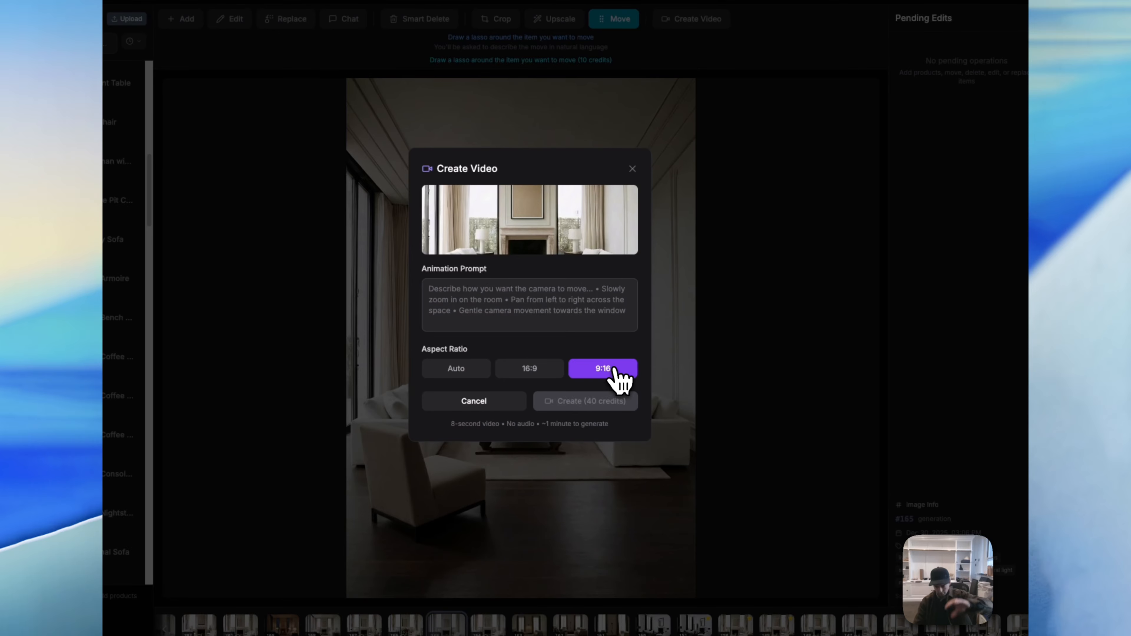
left_click(518, 293)
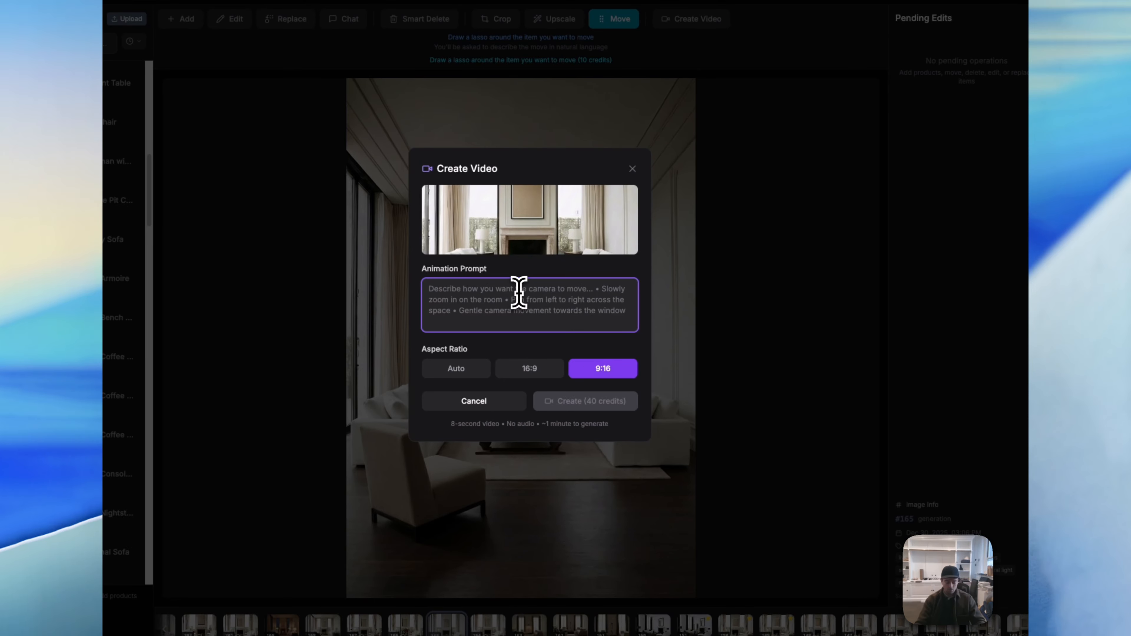
type("super slow zoom into the space")
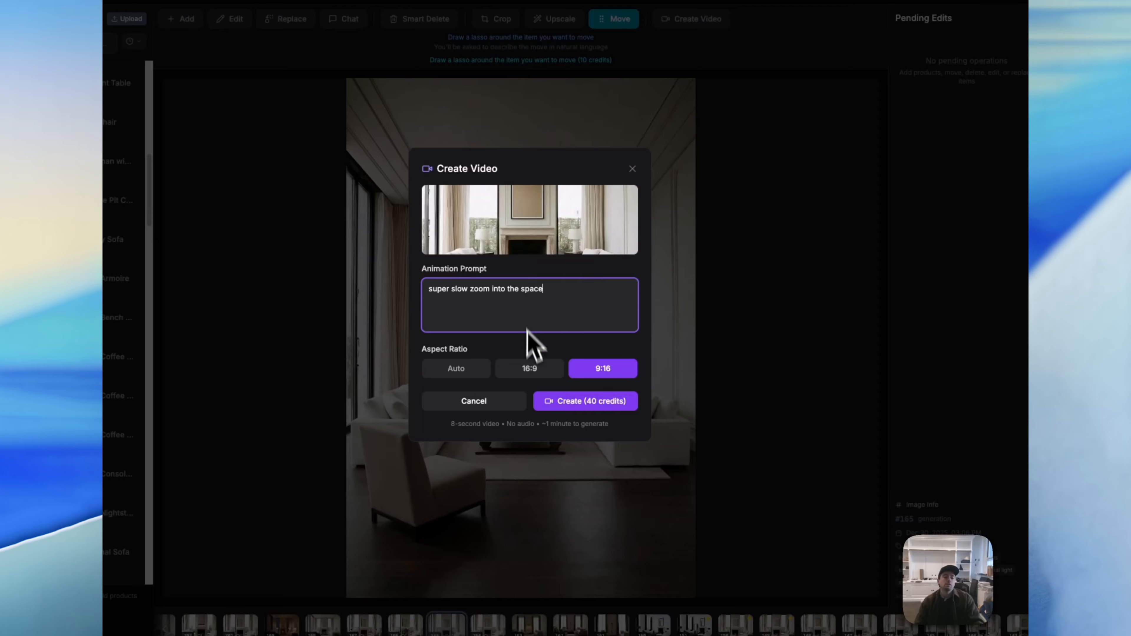
left_click(568, 403)
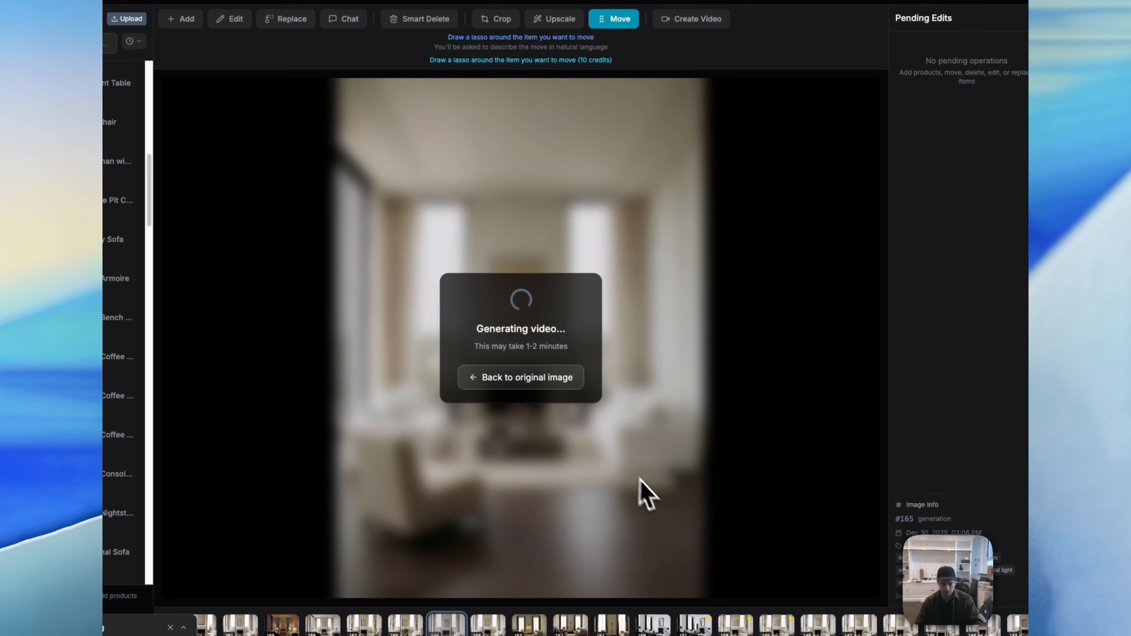
left_click(550, 388)
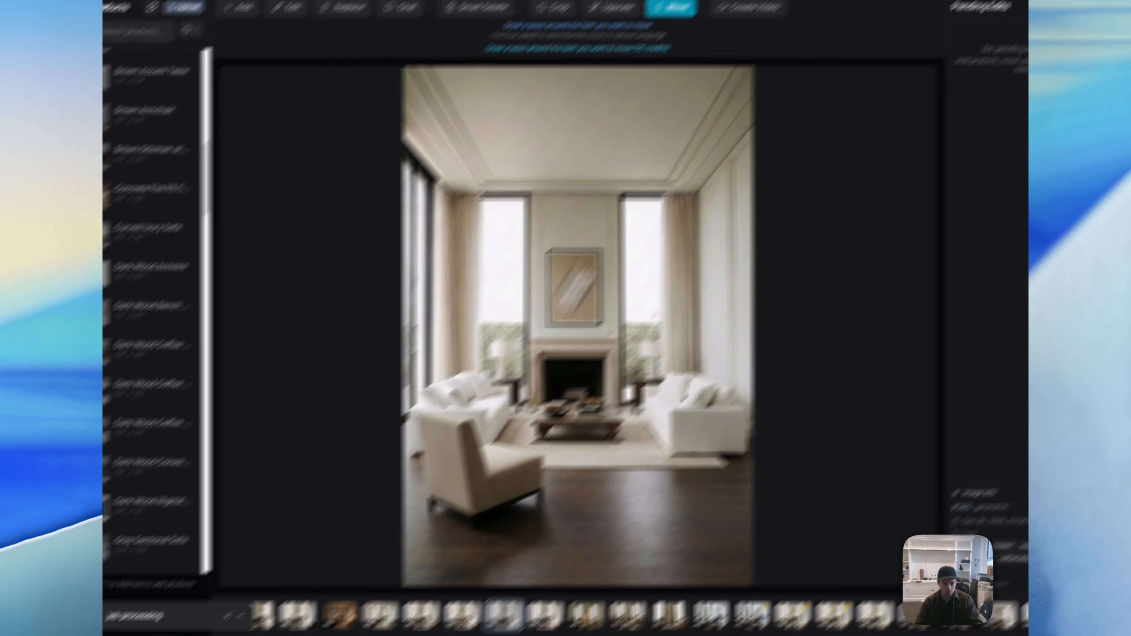
Step: Create a 9:16 video with a stationary camera where a well dressed business woman walks into the room and sits on the sofa
left_click(748, 7)
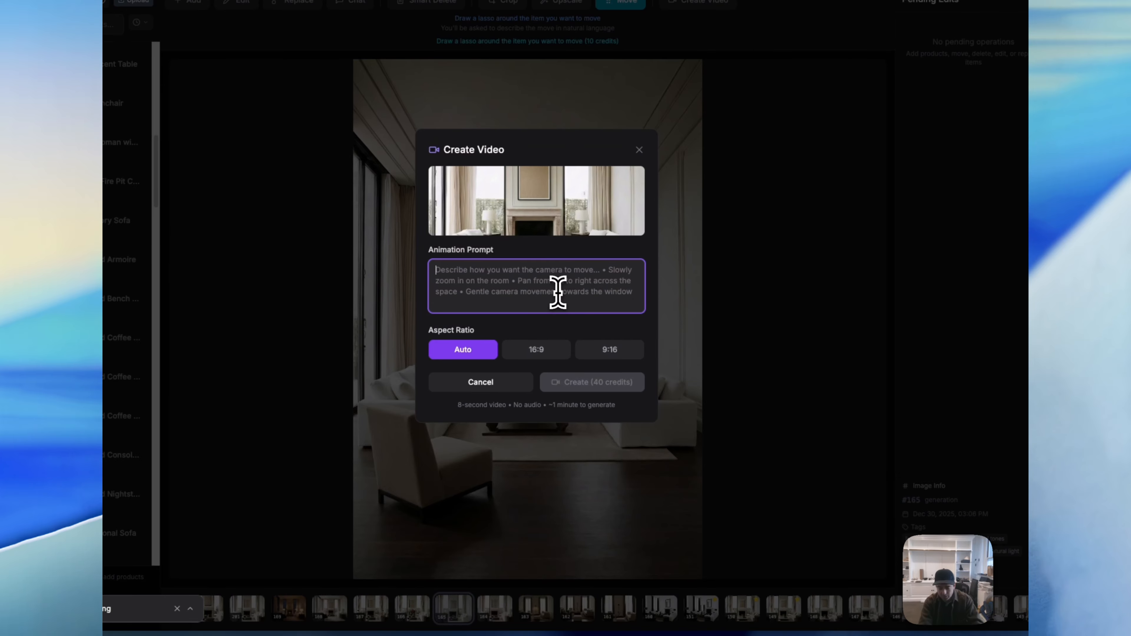
type("St")
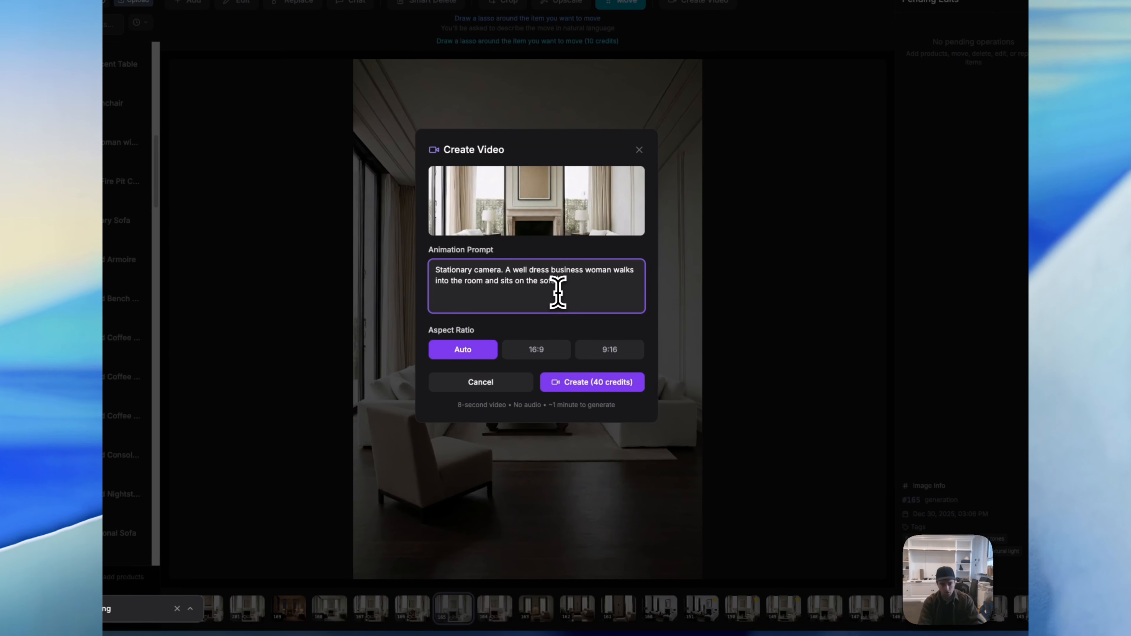
left_click(614, 350)
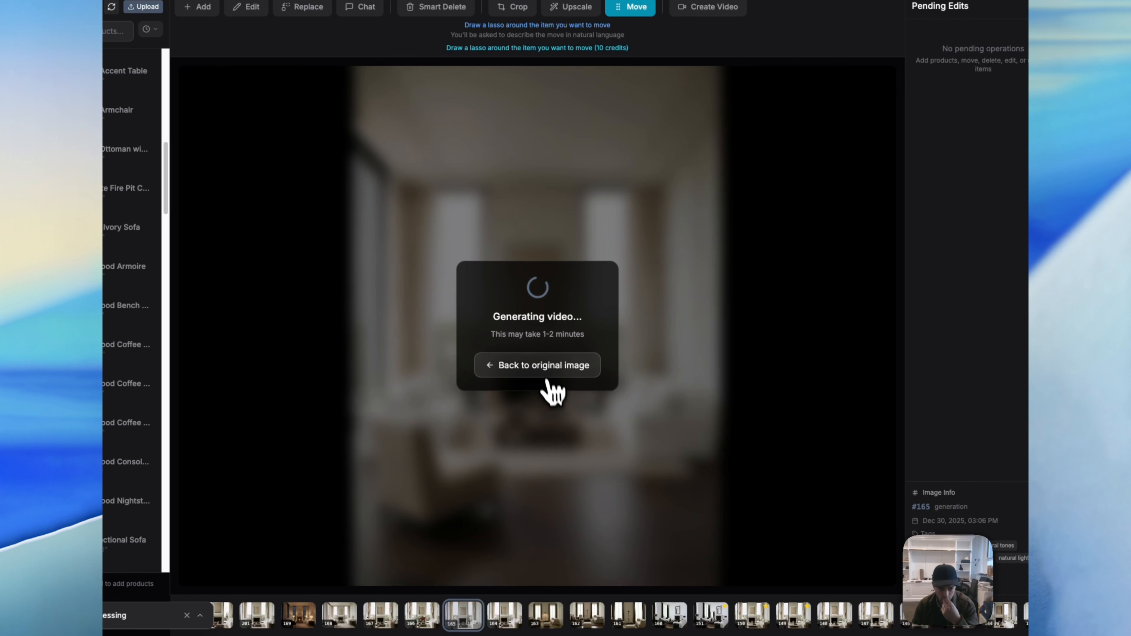
left_click(549, 366)
Step: Create a 16:9 video with a stationary camera and a time lapse from day to night, and return to the original image
left_click(712, 81)
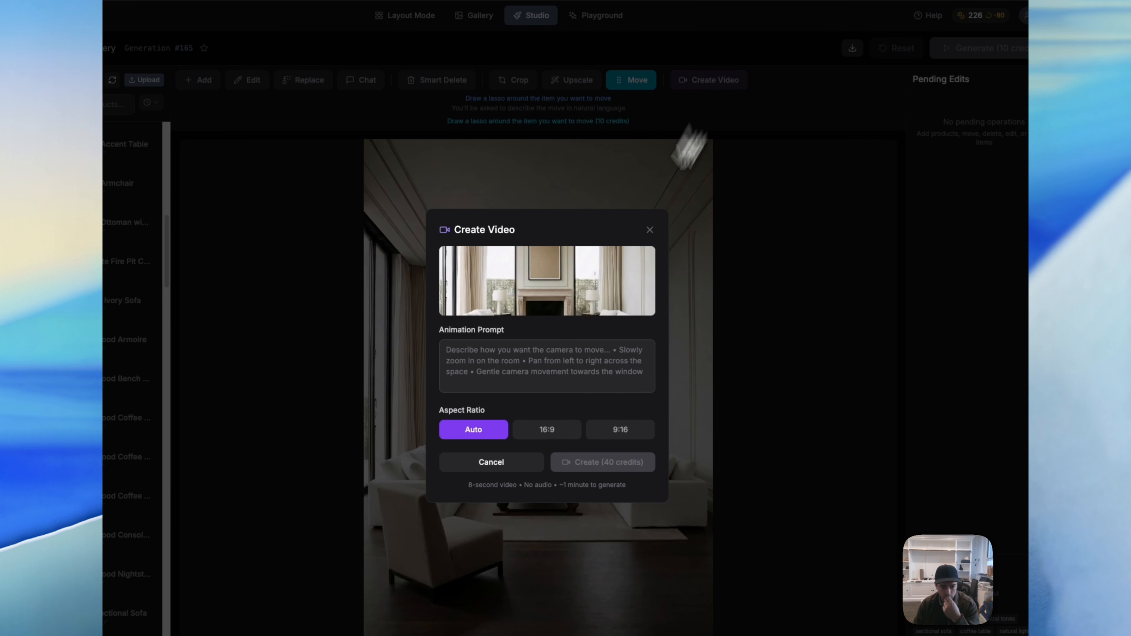
left_click(548, 429)
left_click(525, 280)
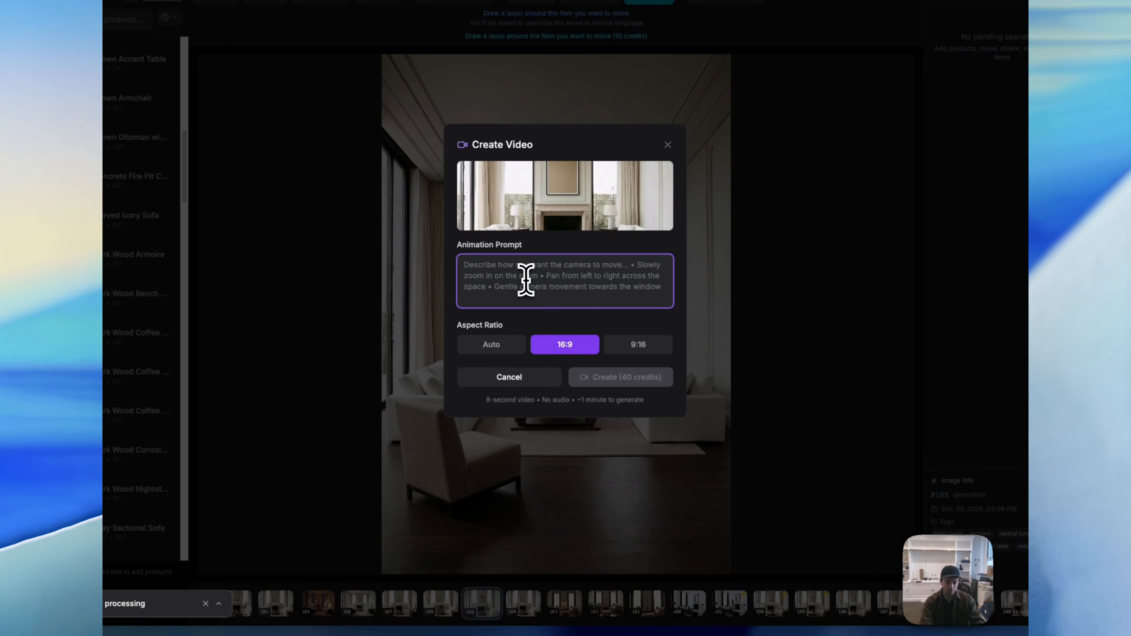
type("S")
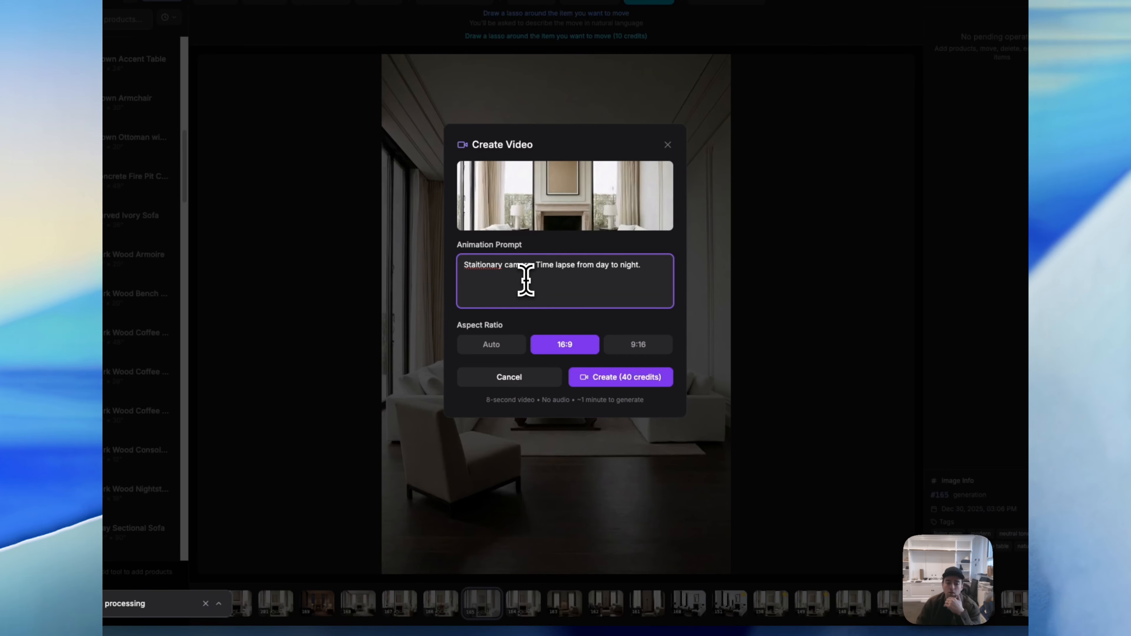
left_click(606, 378)
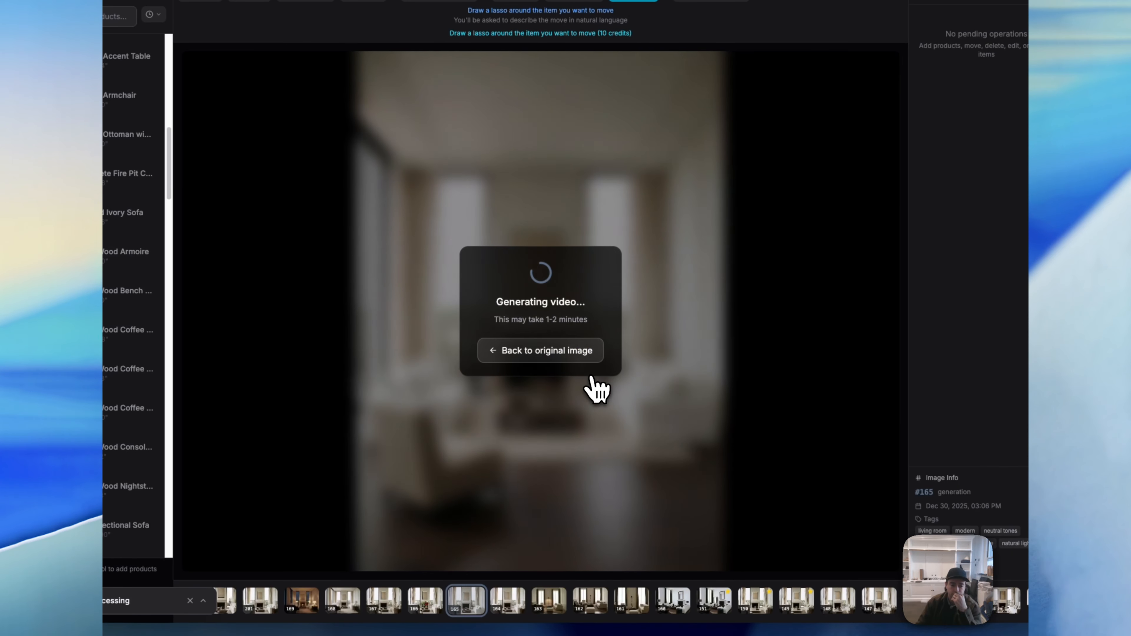
left_click(577, 354)
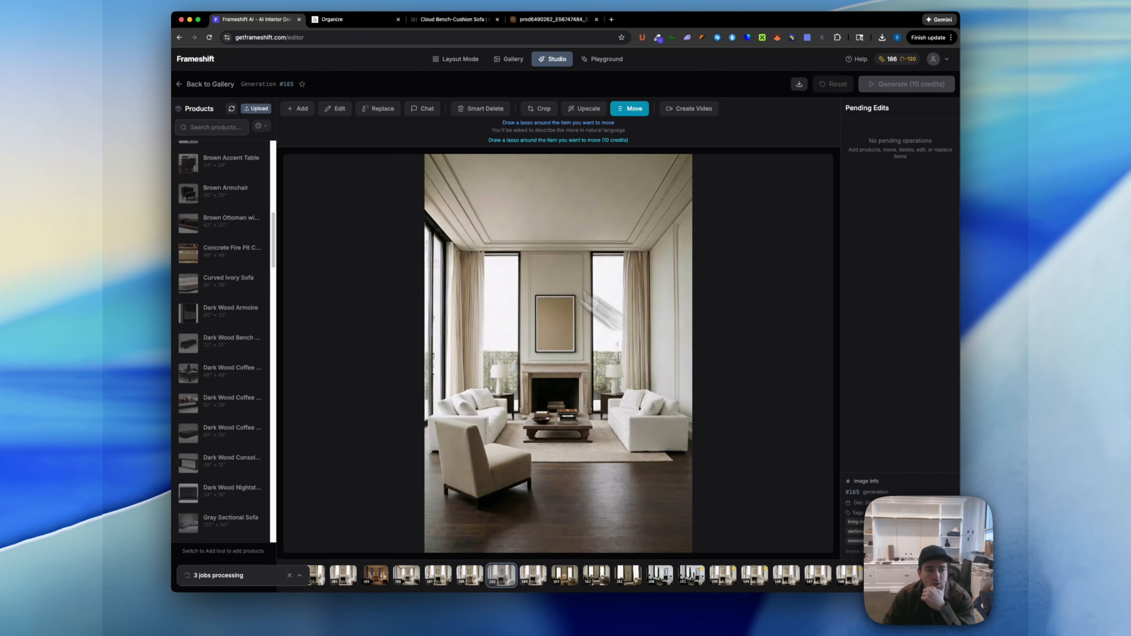
Step: Open the finished slow-zoom video #204 from the gallery in Studio to watch it
left_click(505, 62)
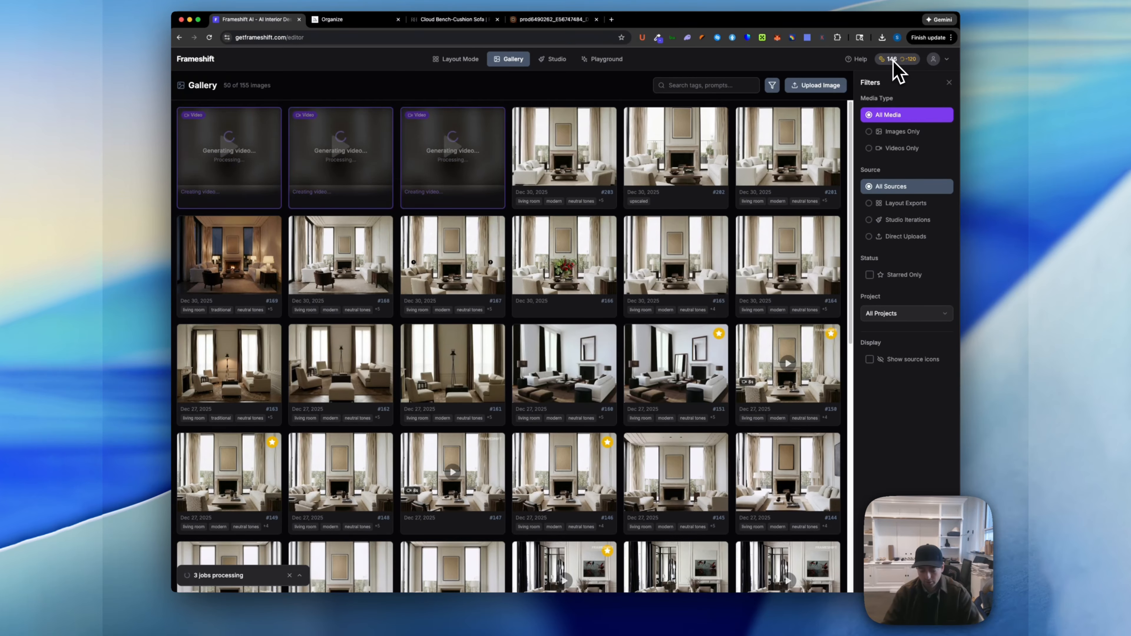
mouse_move(682, 274)
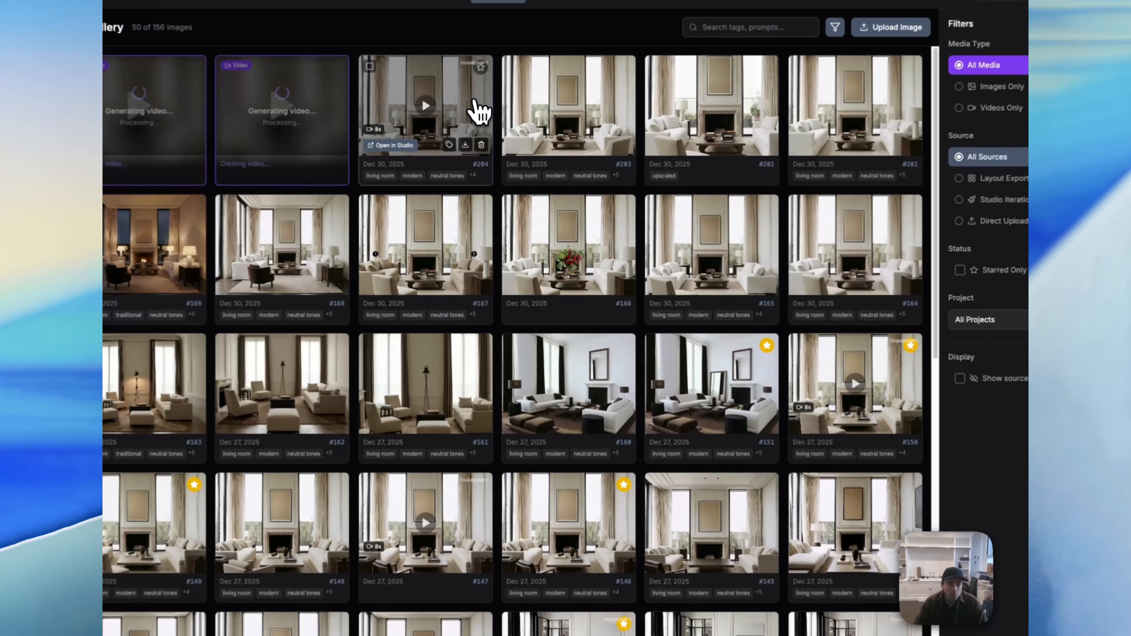
left_click(479, 149)
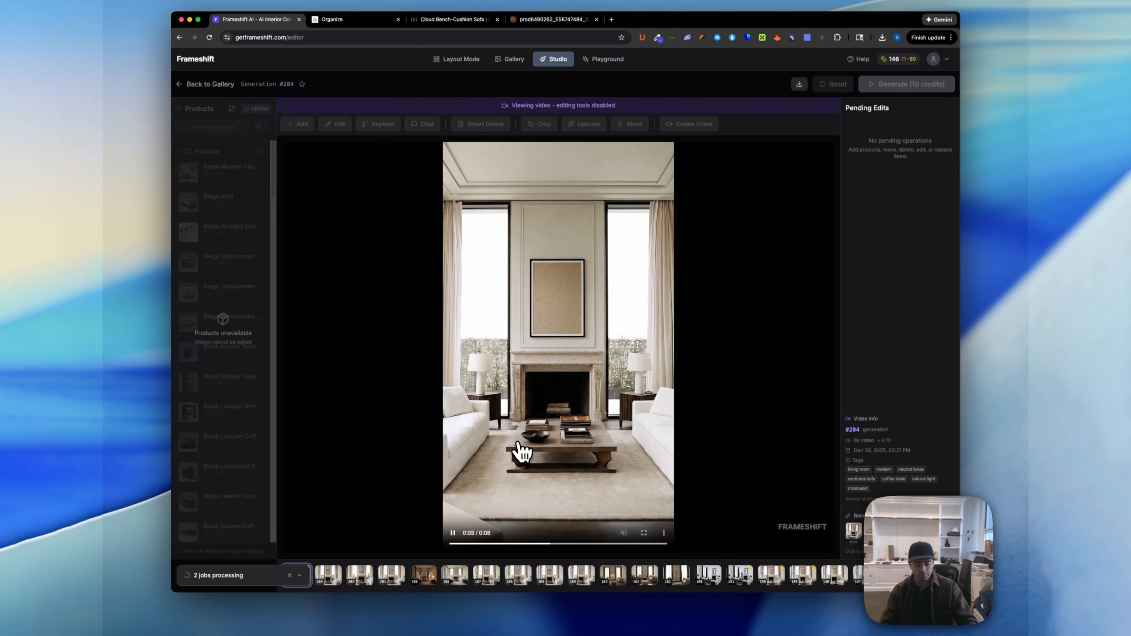
Step: Go to generation #165, and expand and collapse the list of processing jobs
key("g")
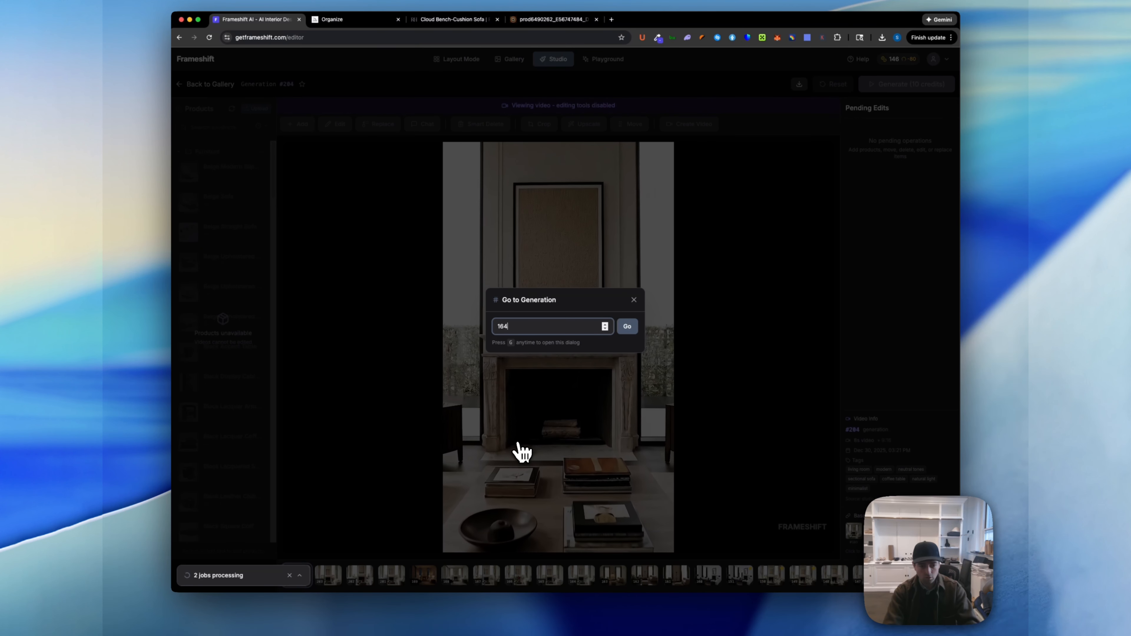
type("165")
key("Return")
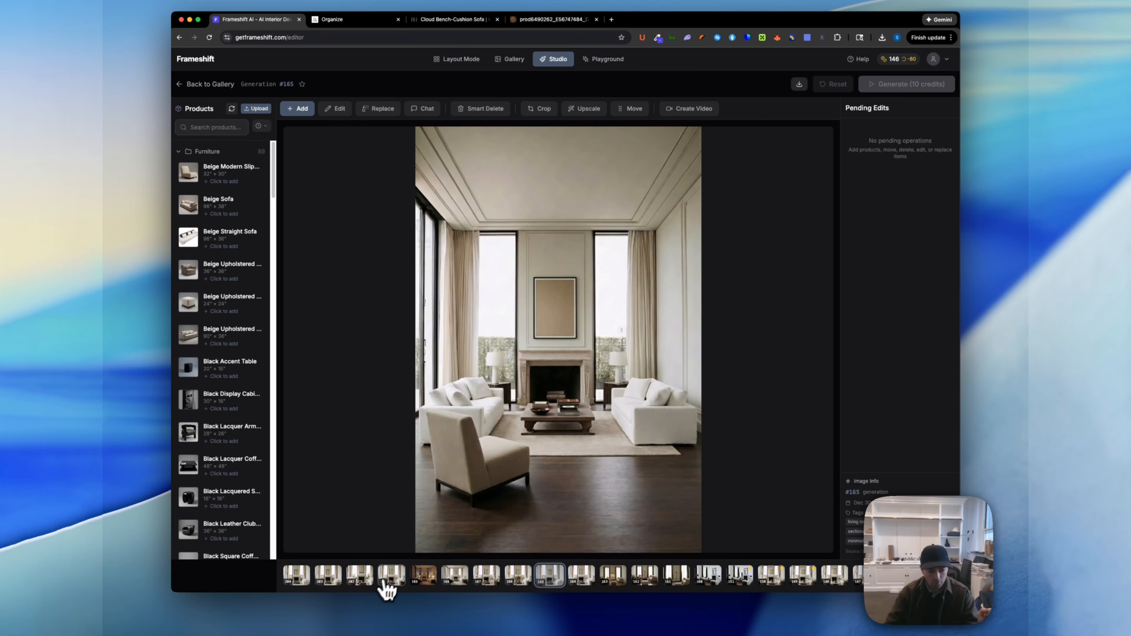
left_click(298, 577)
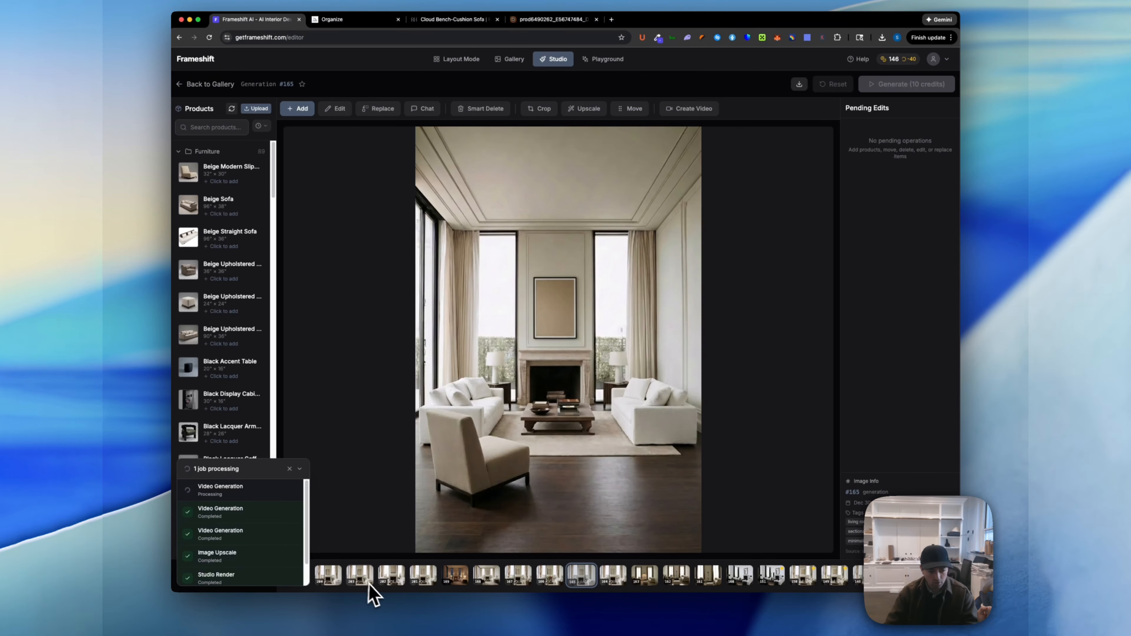
left_click(304, 468)
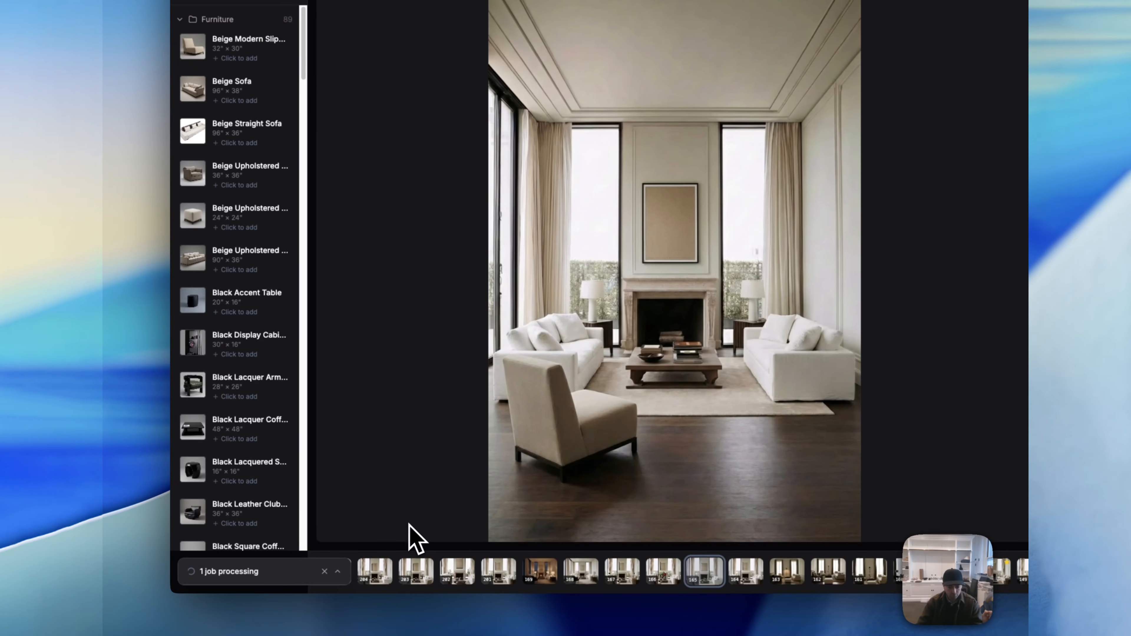
Step: Step through the recent generations, including the moved-chair render #203, to watch the business woman video #205
key("Left")
key("Left")
key("Left")
key("Left")
key("Left")
key("Left")
key("Left")
key("Left")
key("Left")
key("Left")
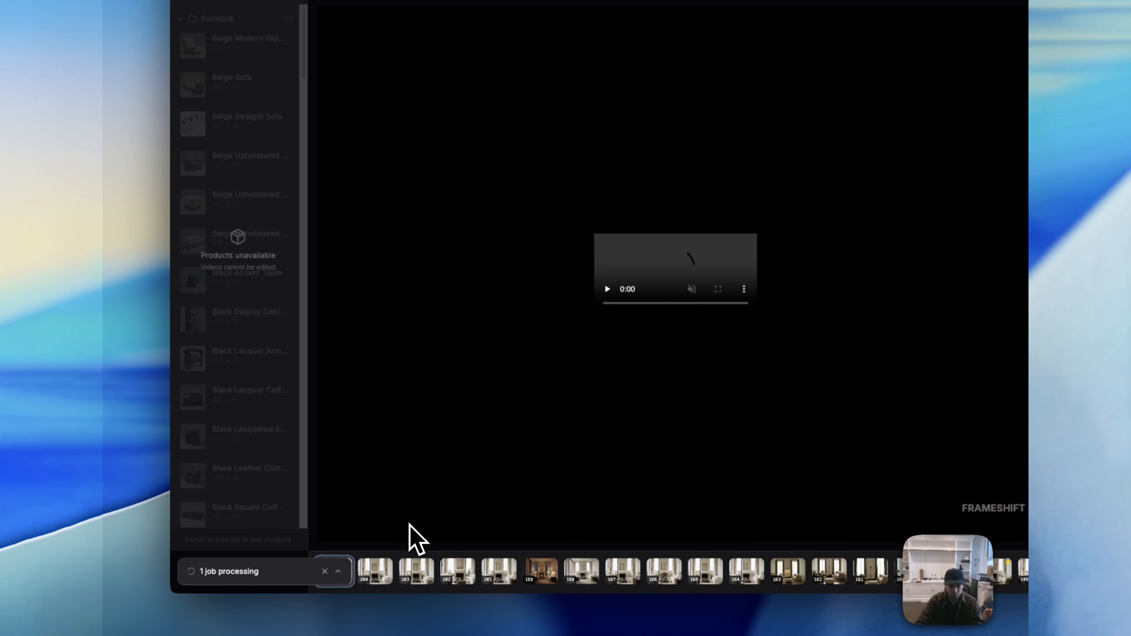
key("Right")
key("Right")
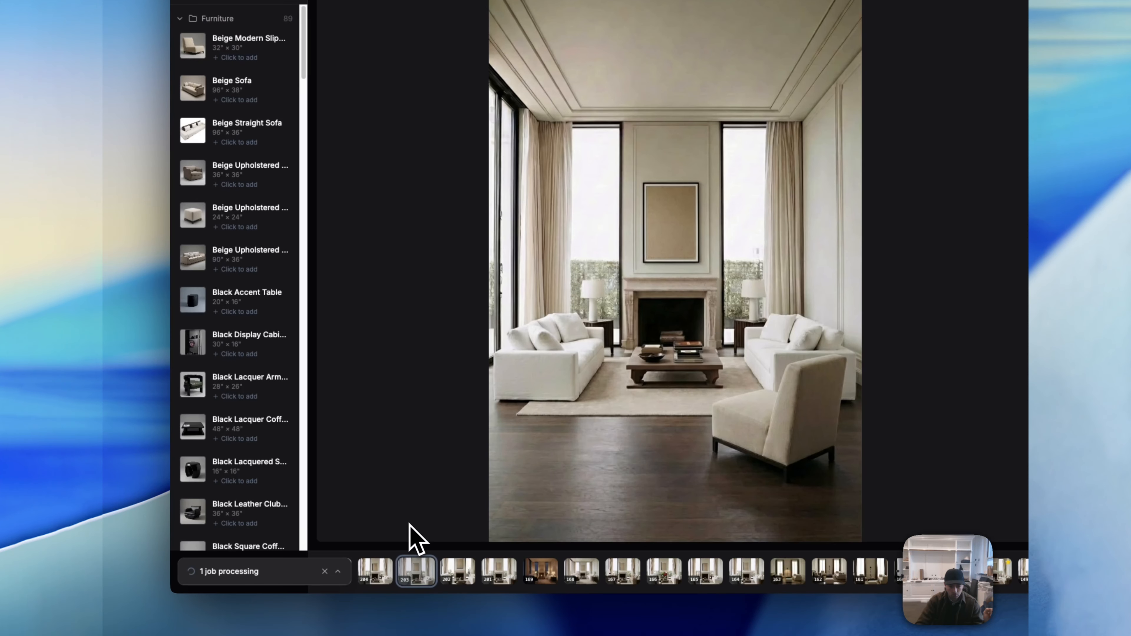
key("Left")
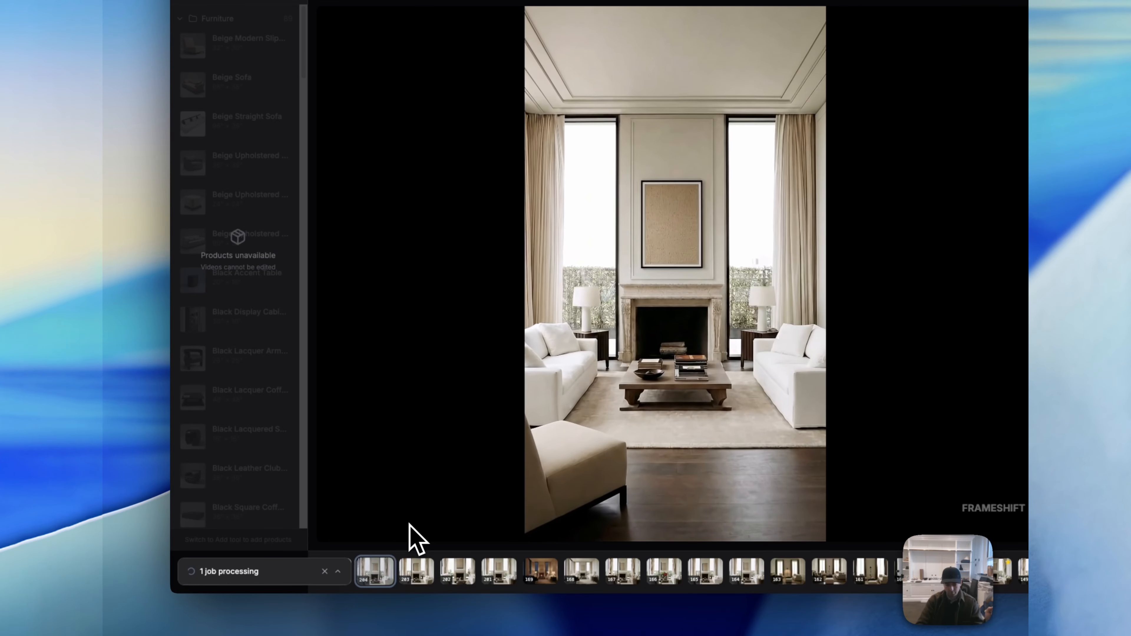
key("Left")
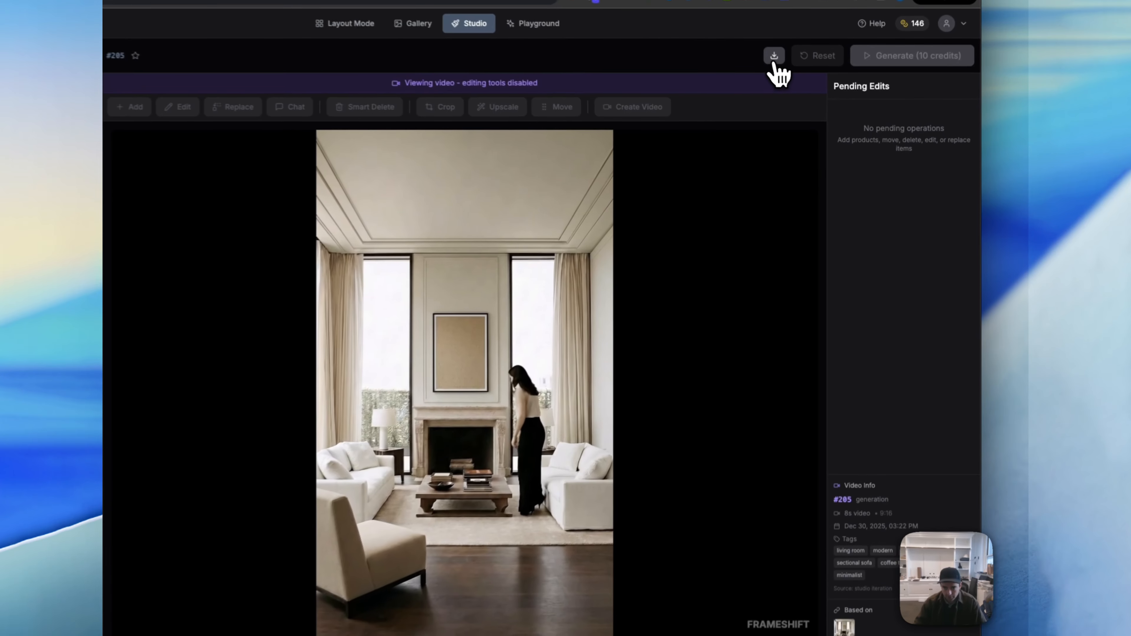
left_click(799, 84)
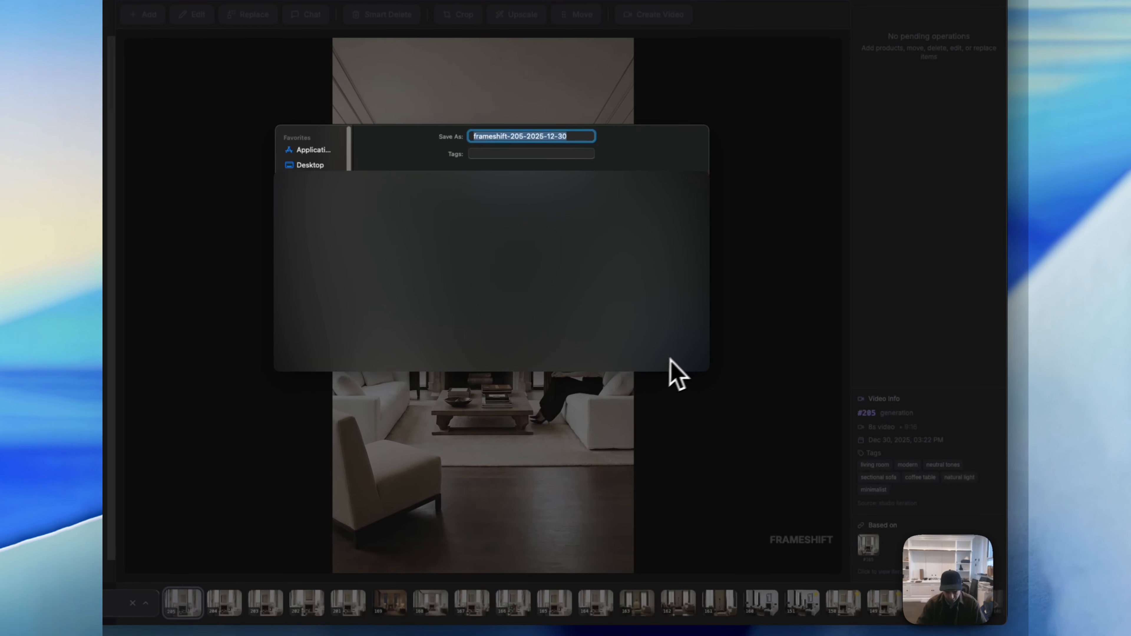
key("Return")
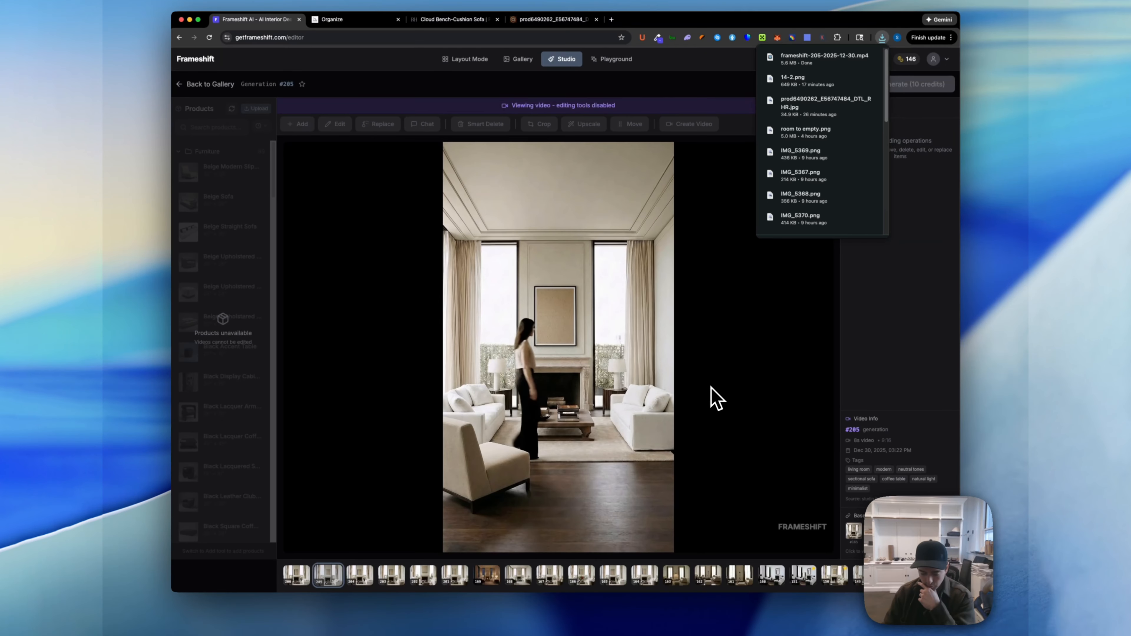
left_click(302, 581)
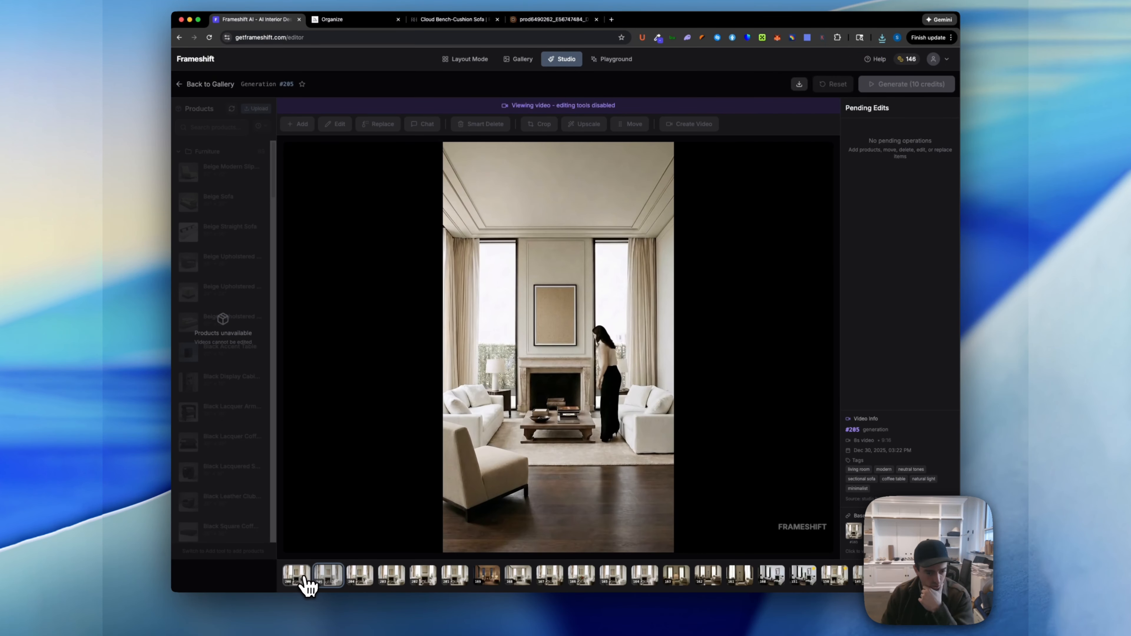
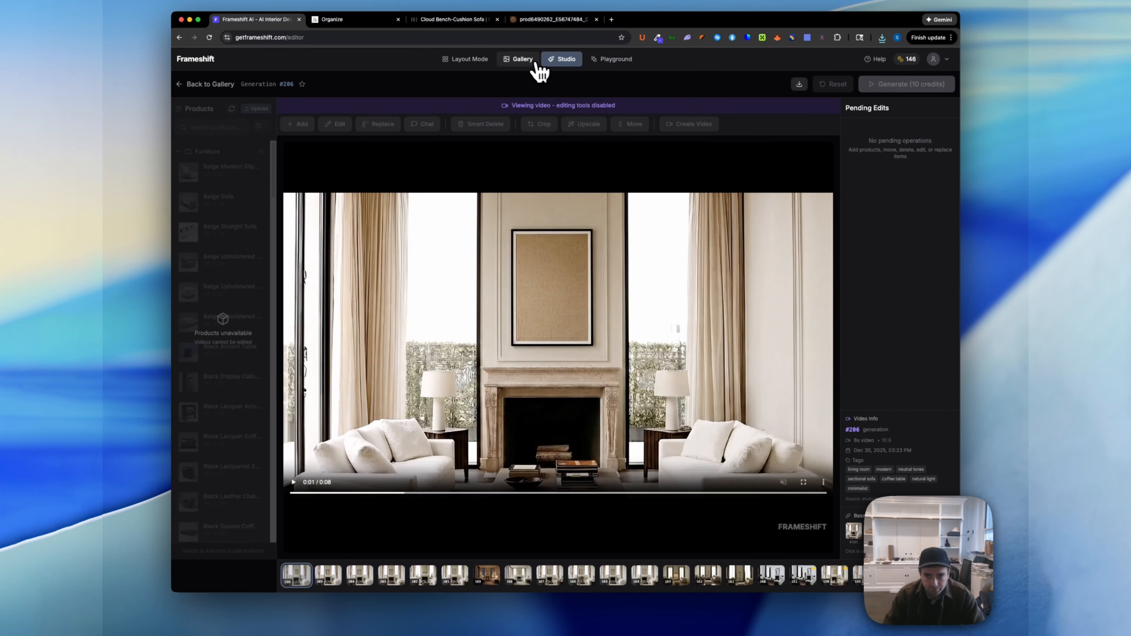
Step: Open the gallery with its filters and turn the starred-only filter on and off again
left_click(540, 72)
left_click(699, 80)
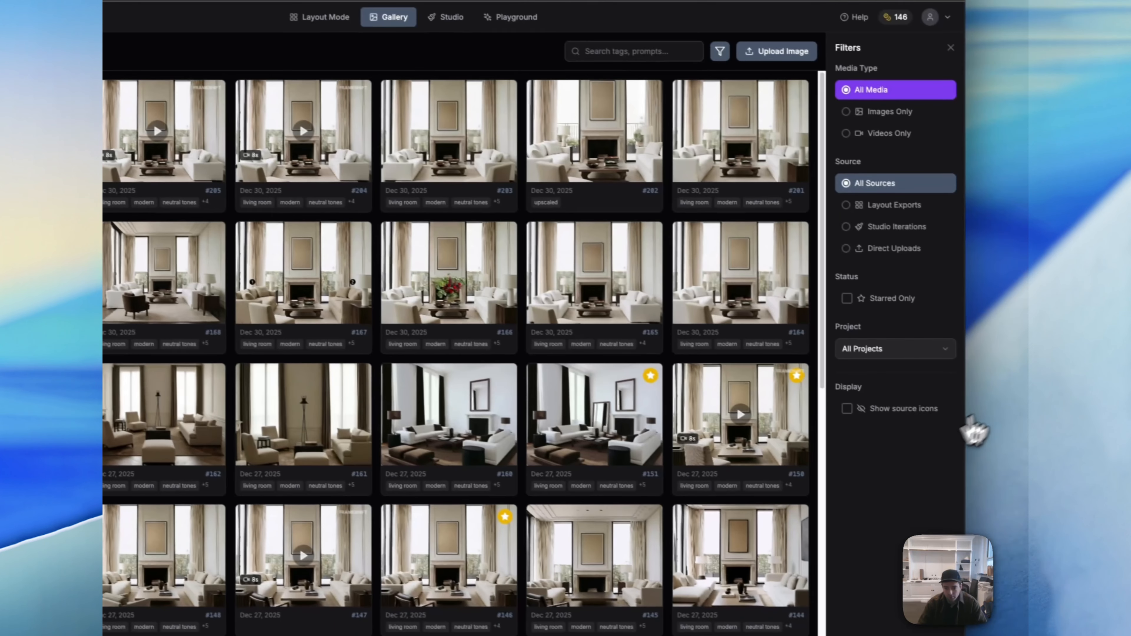
left_click(851, 300)
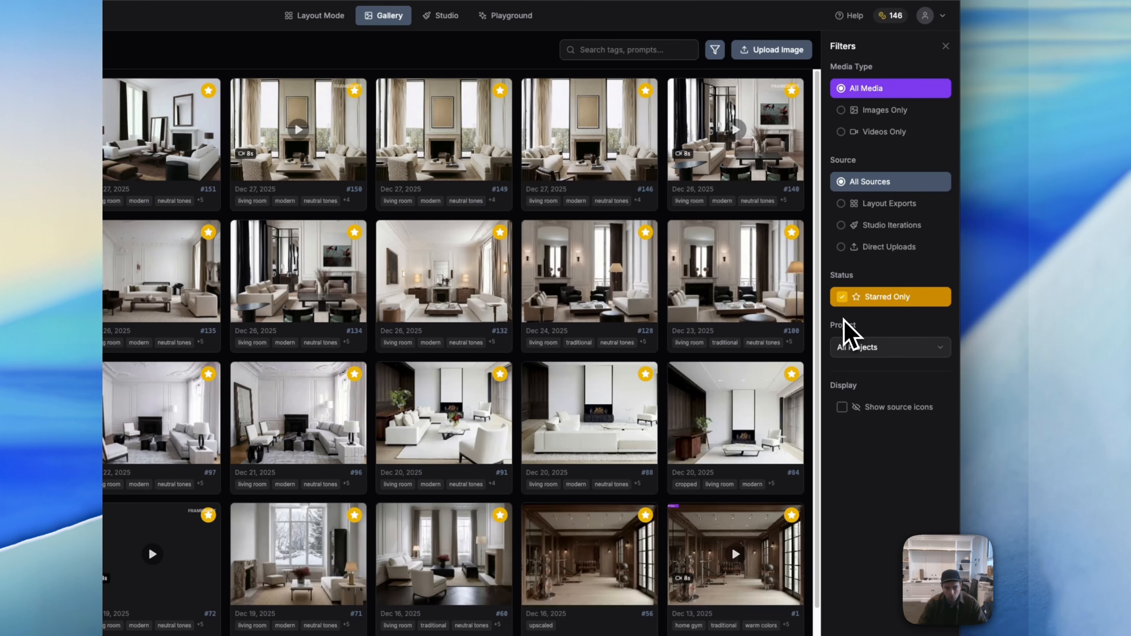
left_click(848, 297)
Step: Try the gallery's images-only, videos-only and all-media filters, and the layout exports and direct uploads source filters
left_click(846, 111)
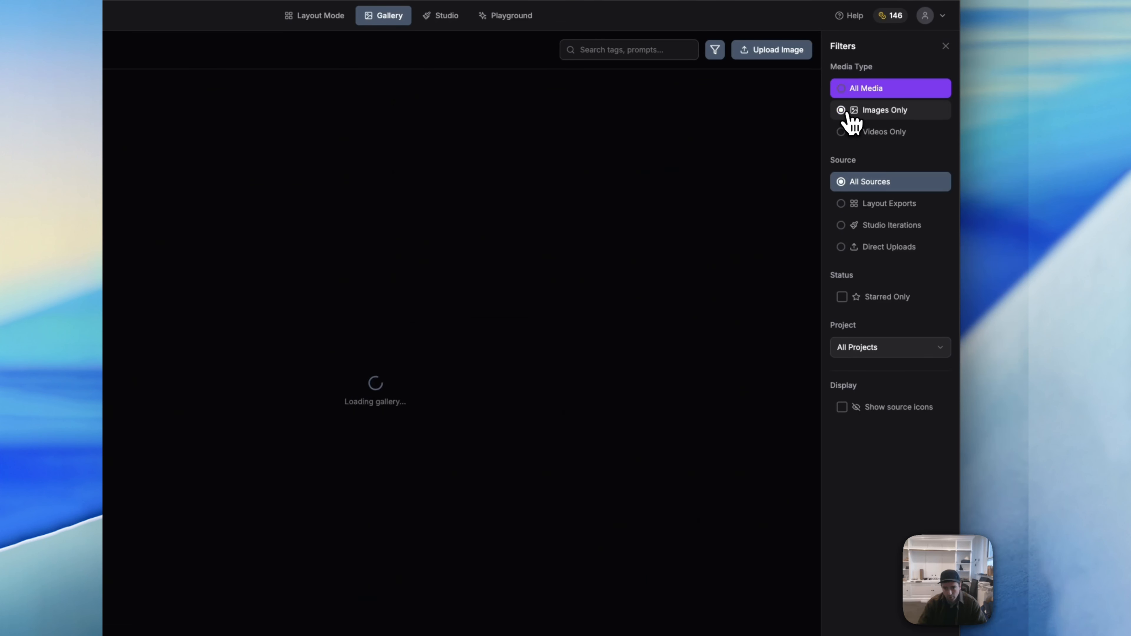
left_click(849, 131)
left_click(851, 88)
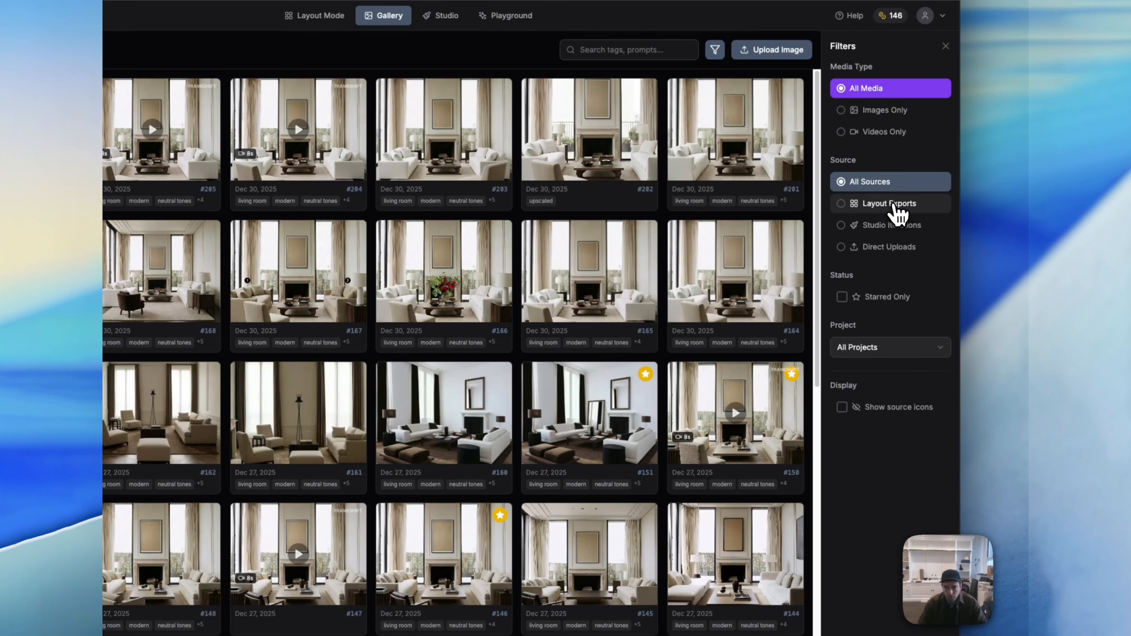
left_click(894, 206)
left_click(889, 247)
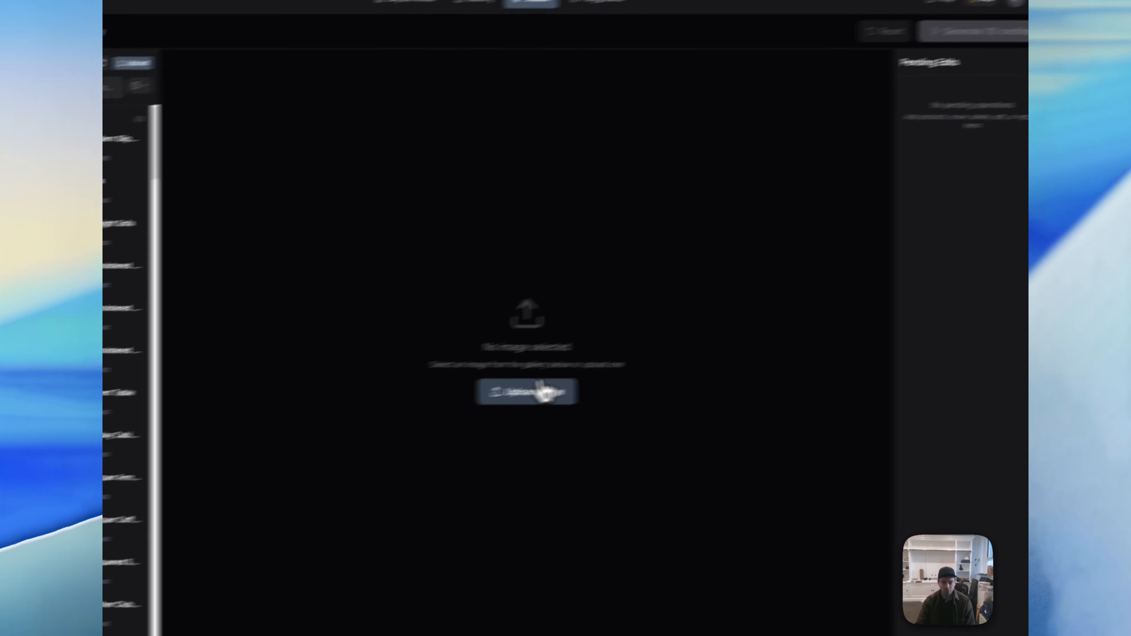
Step: Upload a bedroom photo into the empty Studio and activate the Edit tool
left_click(531, 392)
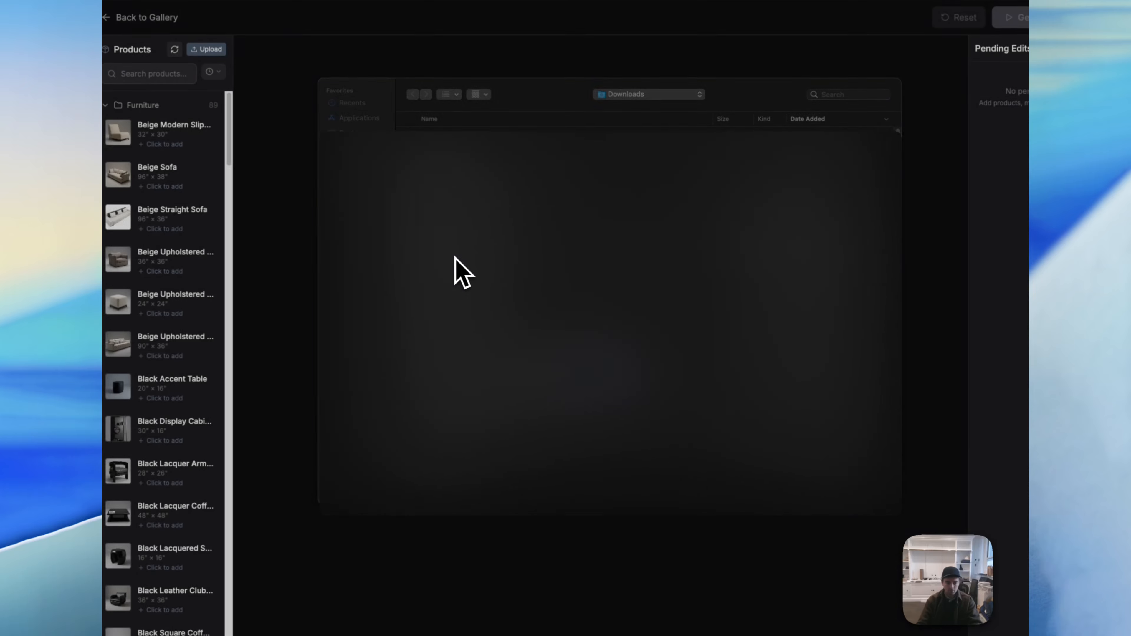
key("Escape")
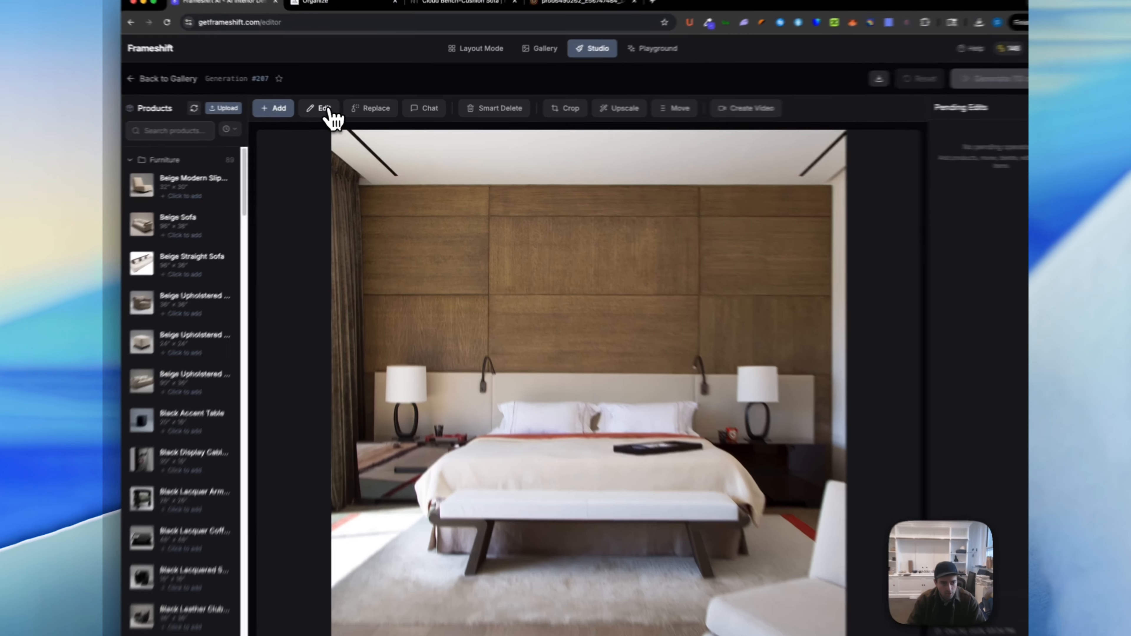
left_click(335, 109)
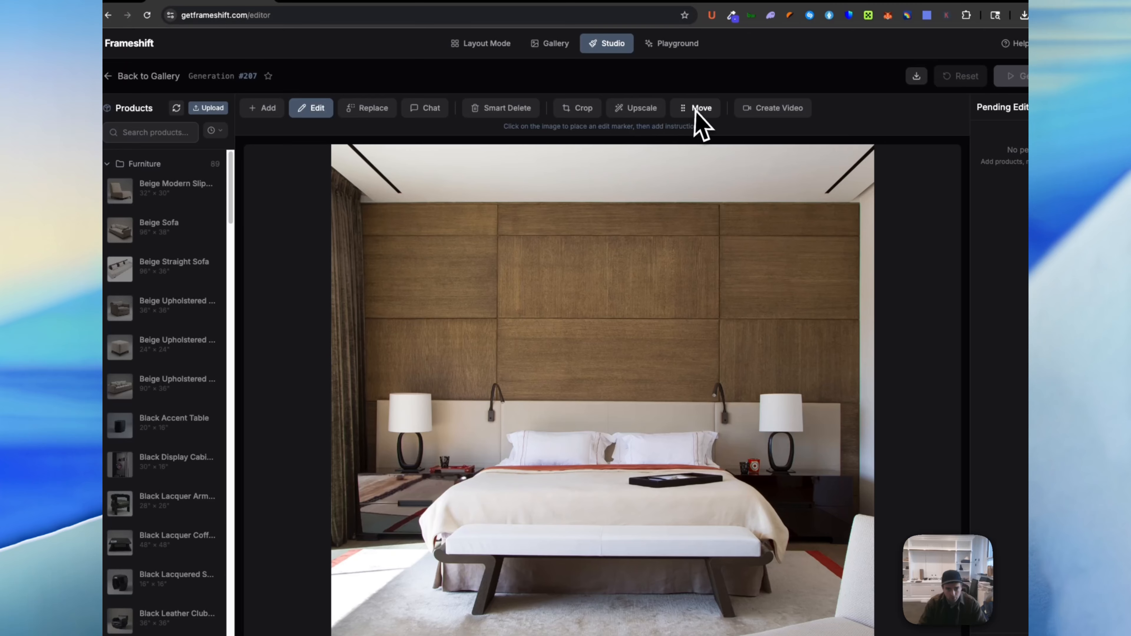
Step: Smart Delete the table lamp on the nightstand to the left of the bed, and close the result preview
left_click(512, 111)
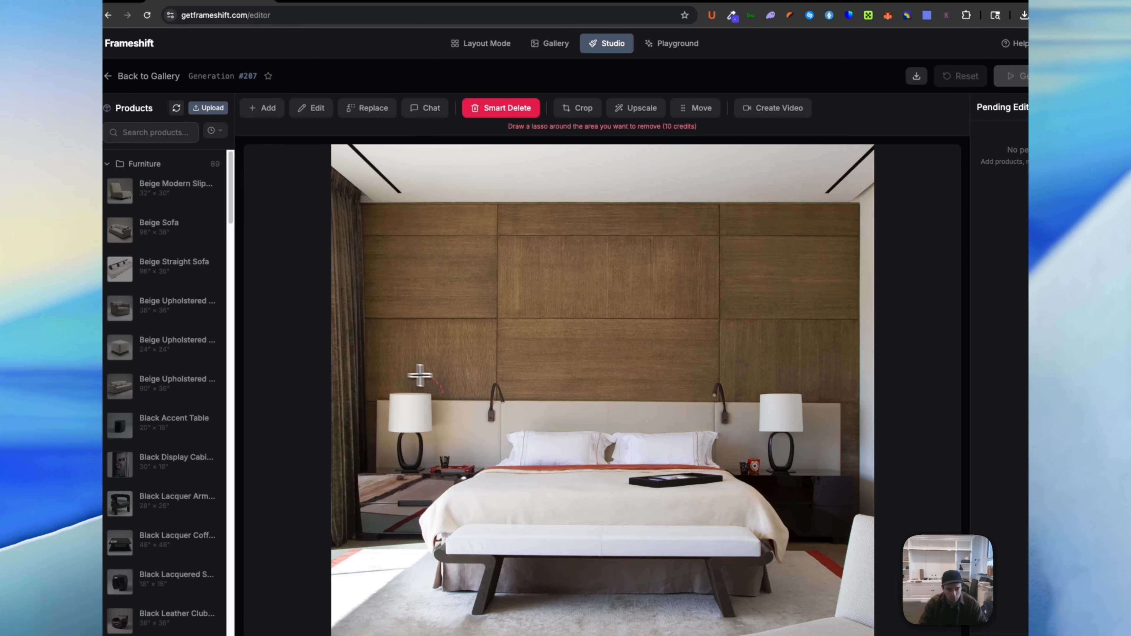
mouse_move(420, 375)
left_mouse_down()
mouse_move(414, 489)
mouse_move(437, 378)
left_mouse_up()
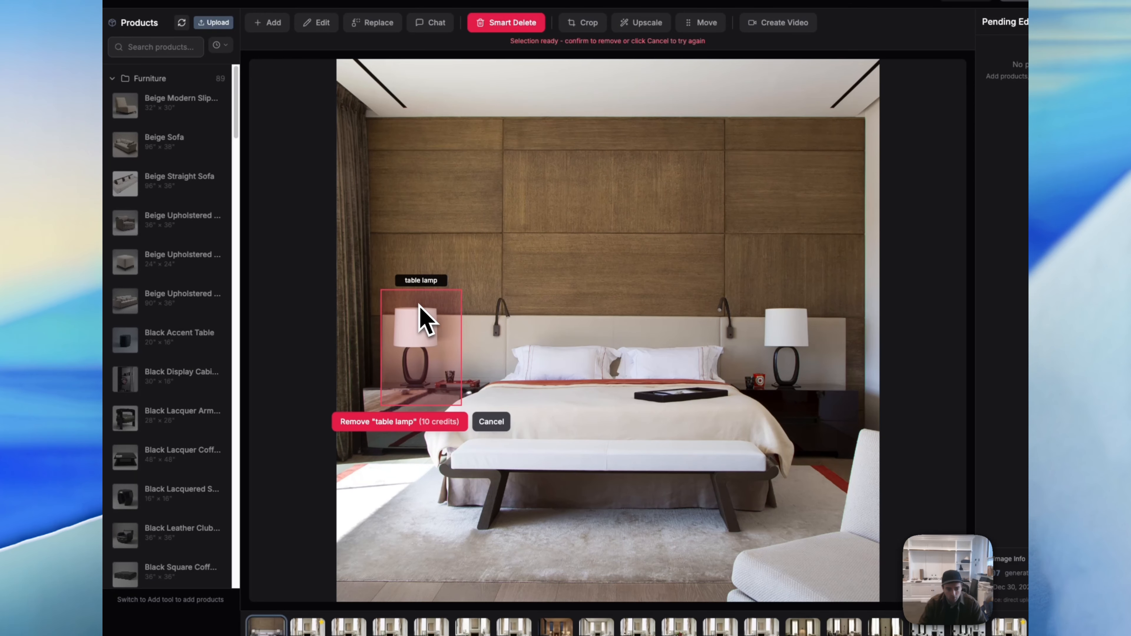
left_click(444, 416)
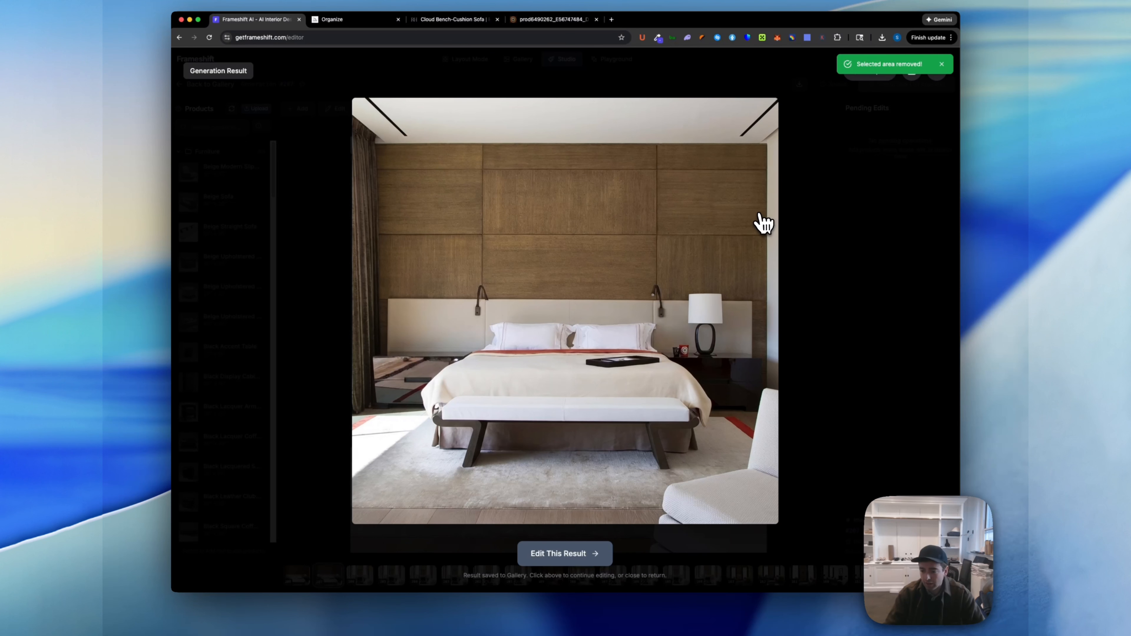
left_click(936, 71)
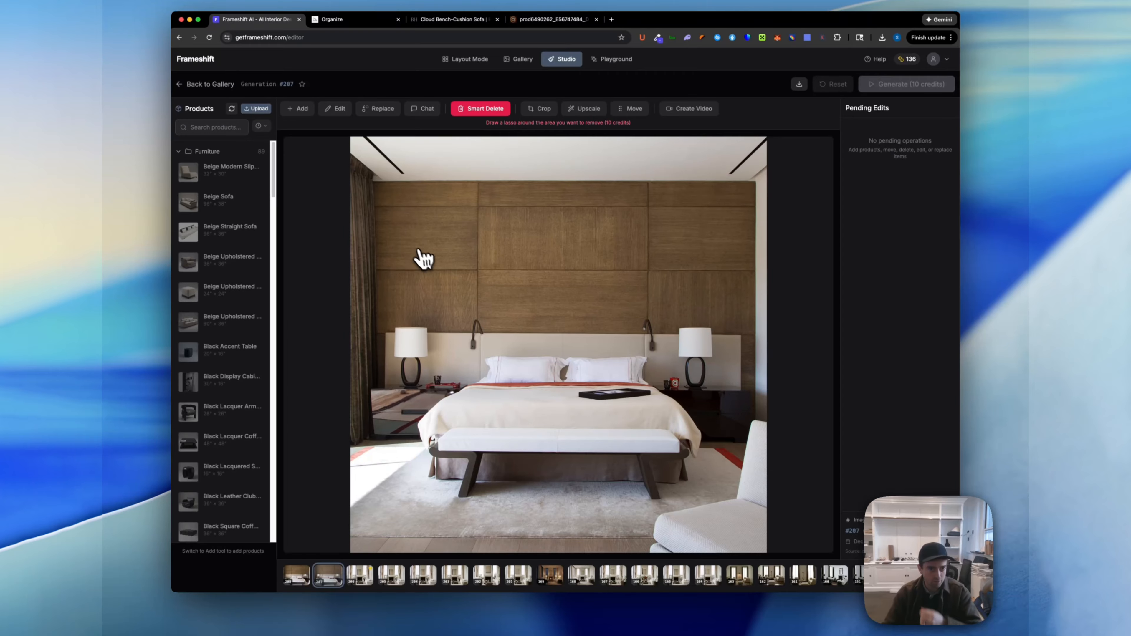
Step: View the gallery, return to Layout Mode, and open room 2 of the Frameshift AI project
left_click(518, 59)
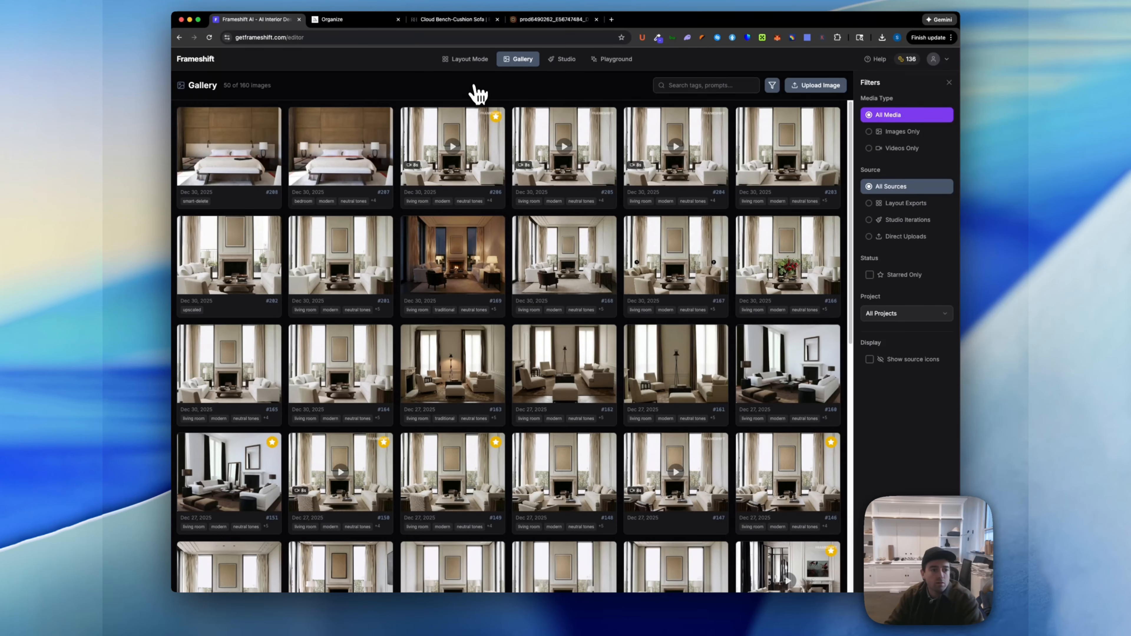
left_click(471, 64)
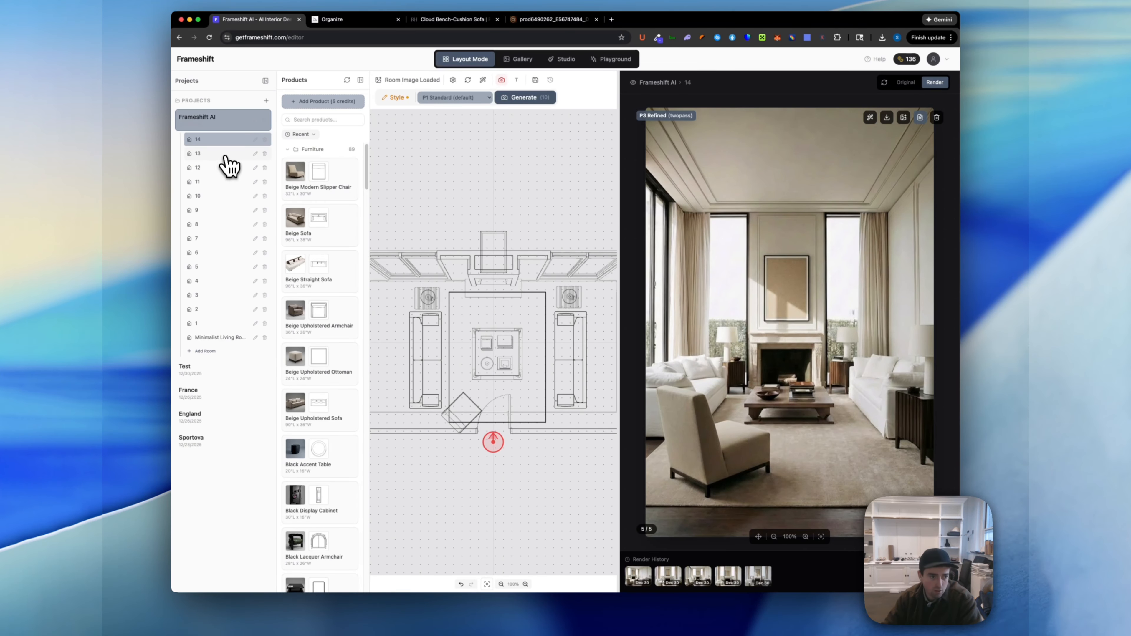
left_click(215, 312)
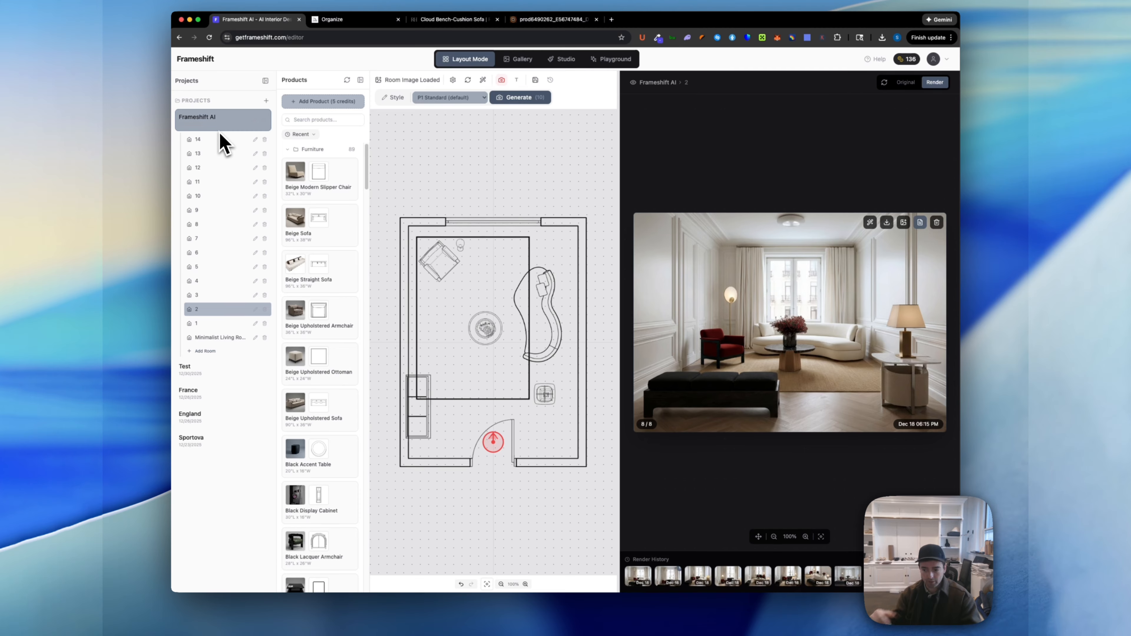
Step: Open room 13 of the Frameshift AI project and step back through its earlier renders
left_click(218, 153)
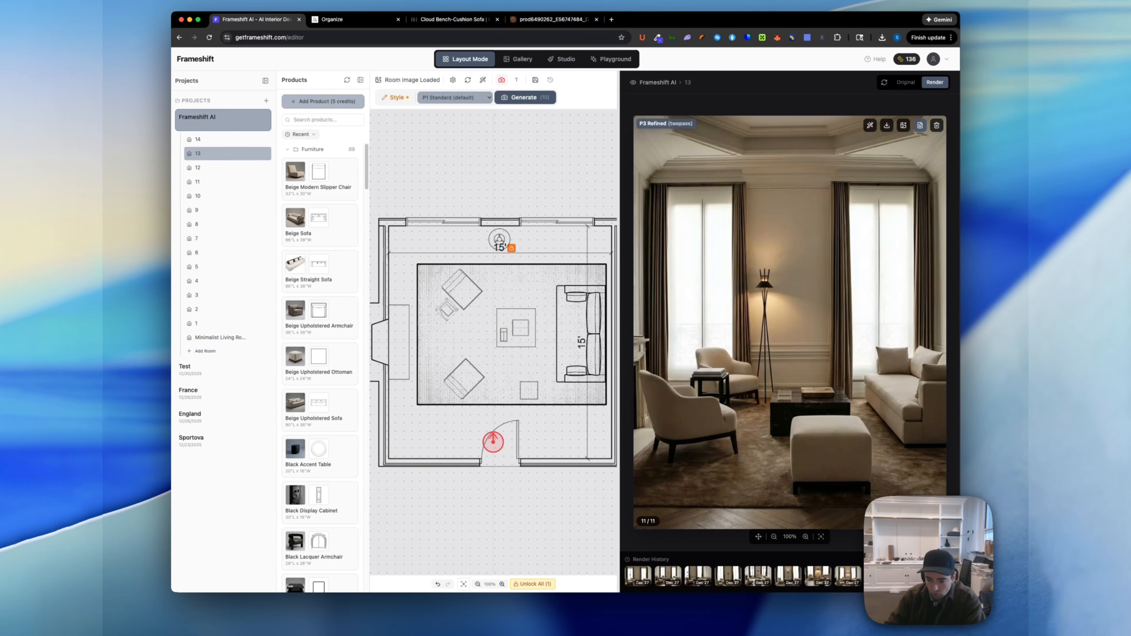
key("Left")
key("Left")
key("Left")
key("Left")
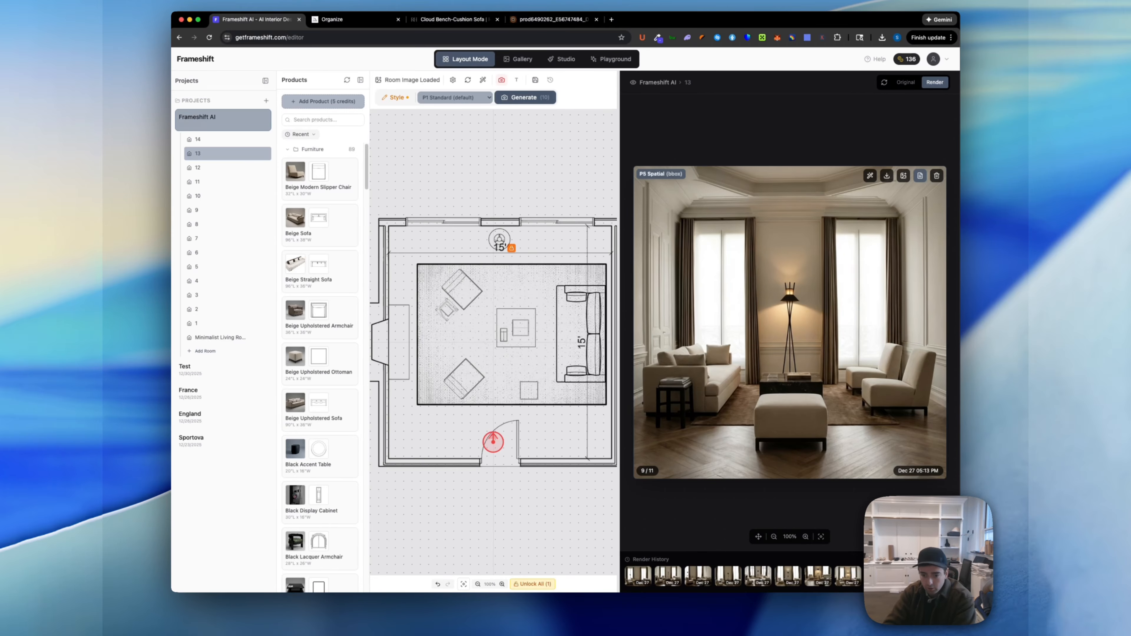
key("Left")
key("Left")
key("Left")
key("Left")
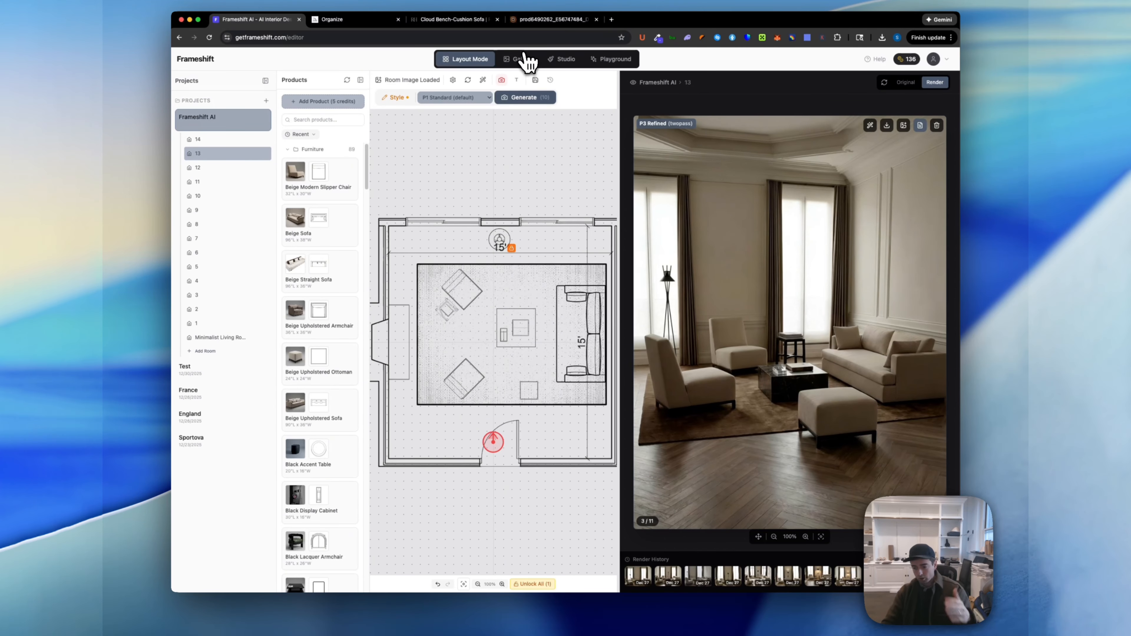
Step: Switch between the gallery and Studio, open video #206 from the gallery, and return to the gallery
left_click(529, 64)
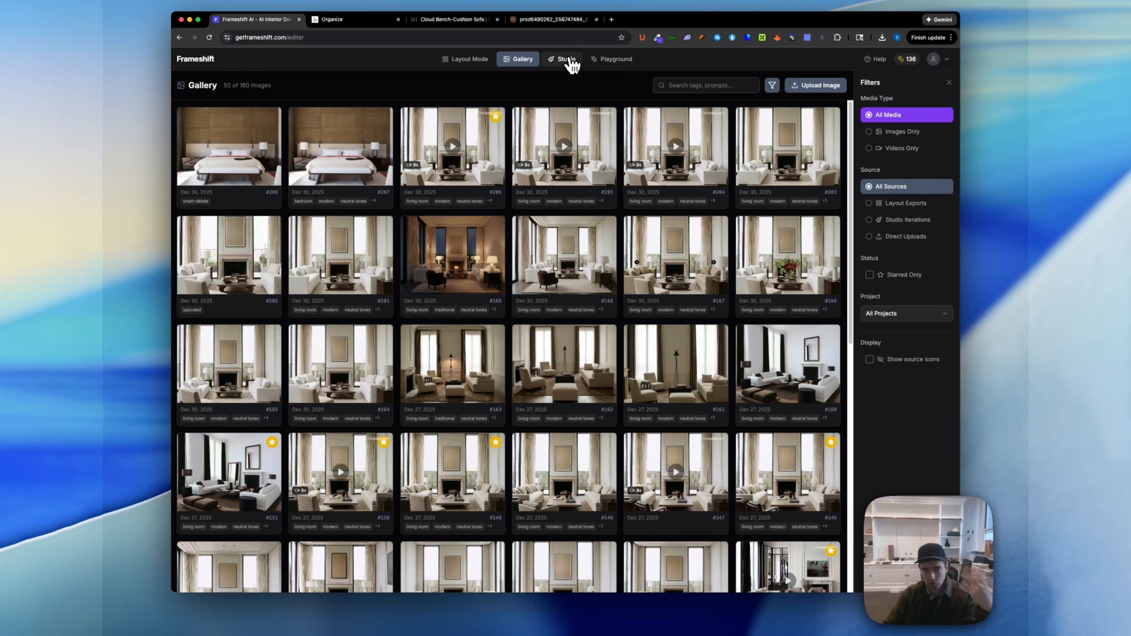
left_click(570, 62)
left_click(522, 61)
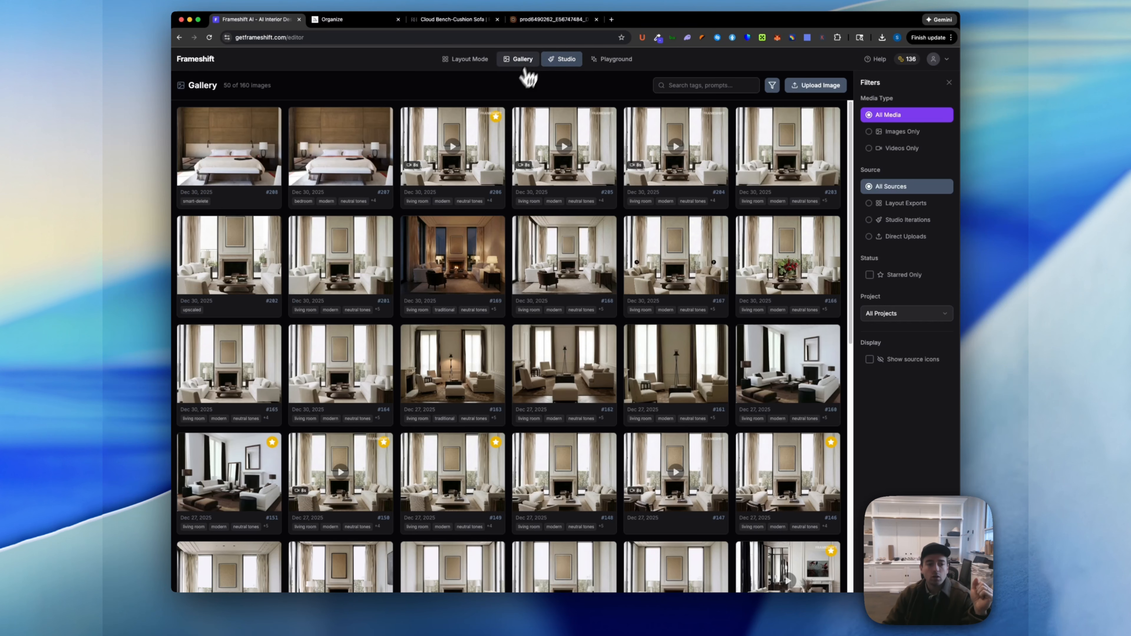
left_click(445, 139)
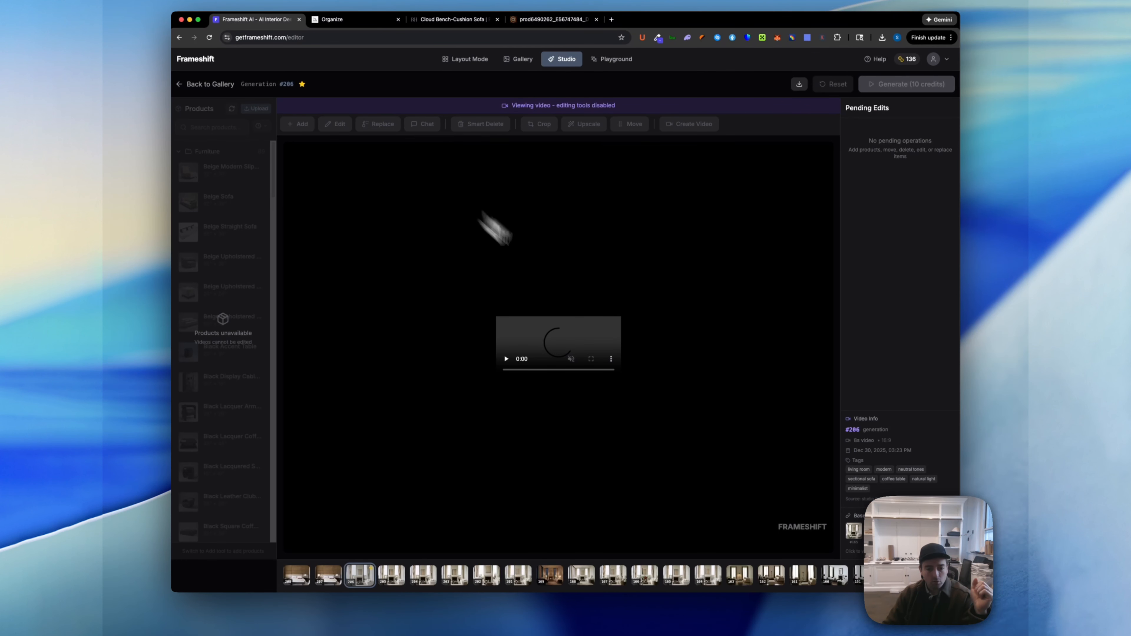
left_click(210, 85)
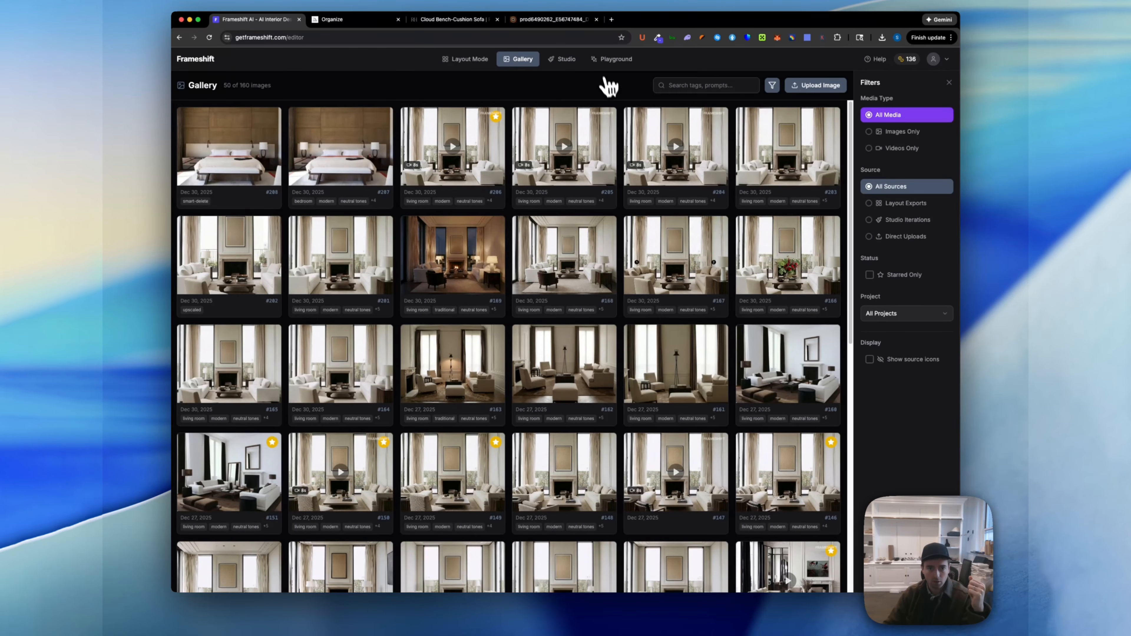
Step: Open Playground and enter the prompt "generate a product photo of this bench on a grey background"
left_click(629, 63)
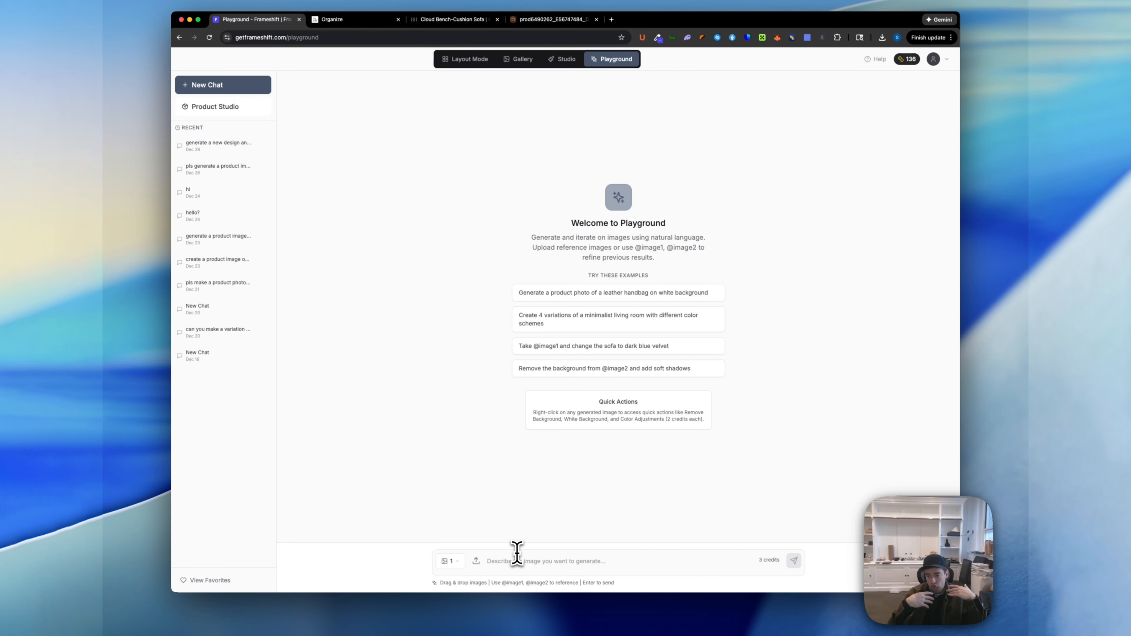
type("gee")
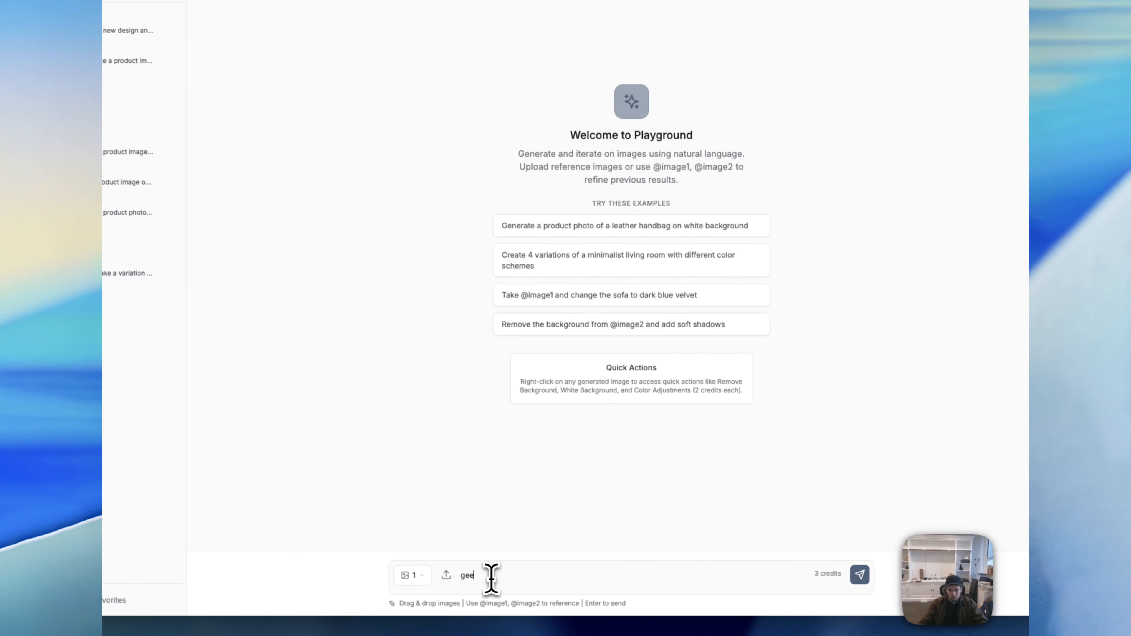
left_click_drag(492, 569, 469, 572)
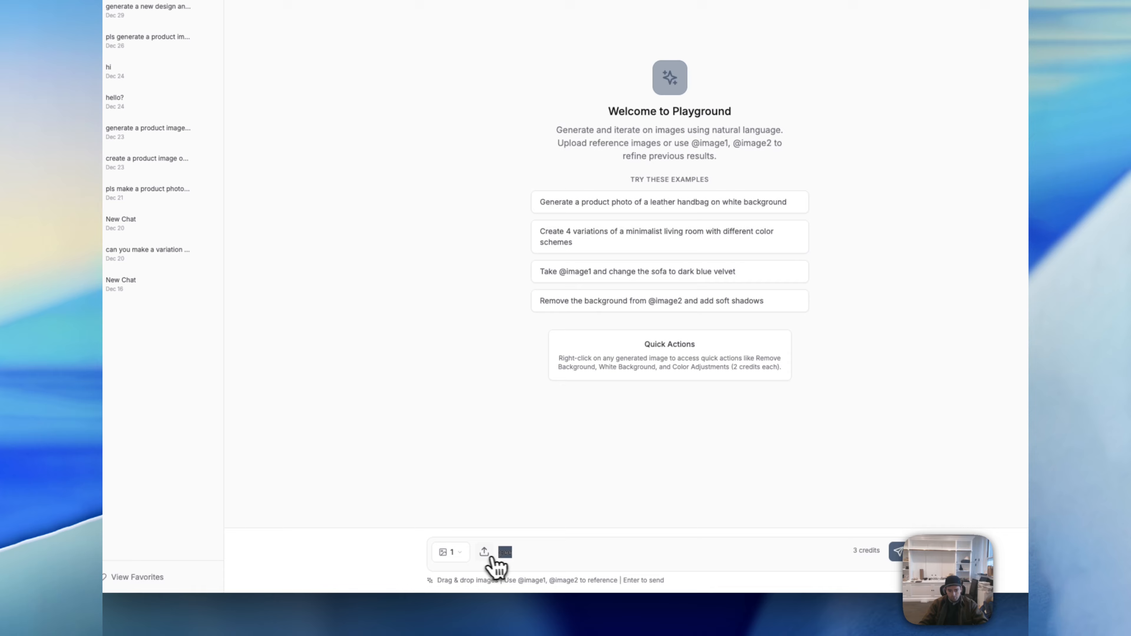
type("genera")
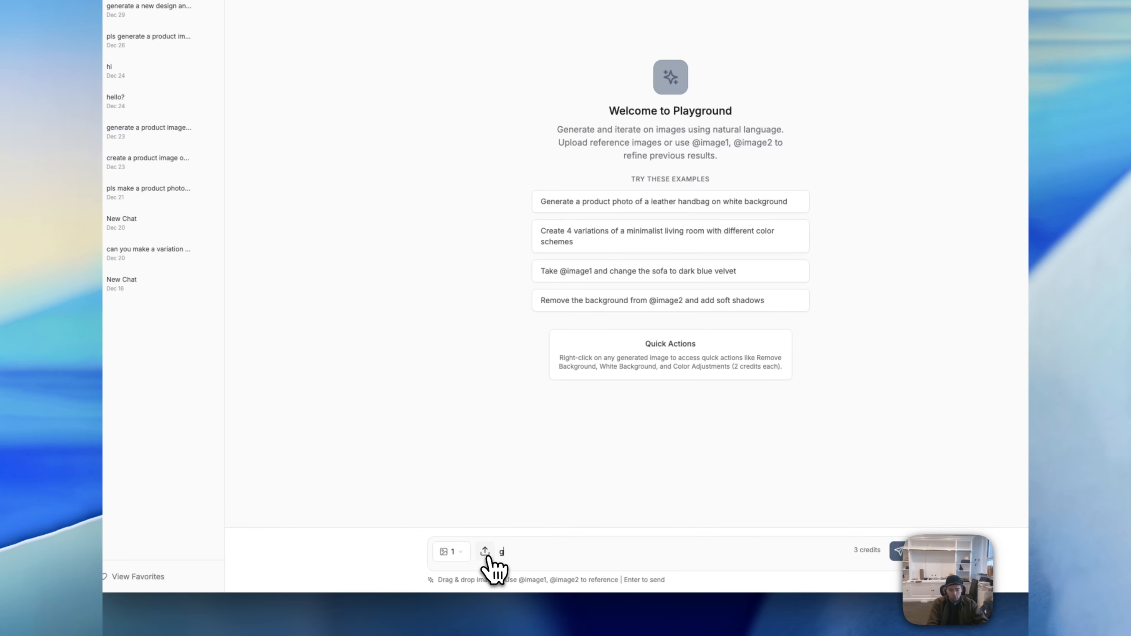
type("ta r")
key("BackSpace")
key("BackSpace")
key("BackSpace")
type("e")
type(" a ")
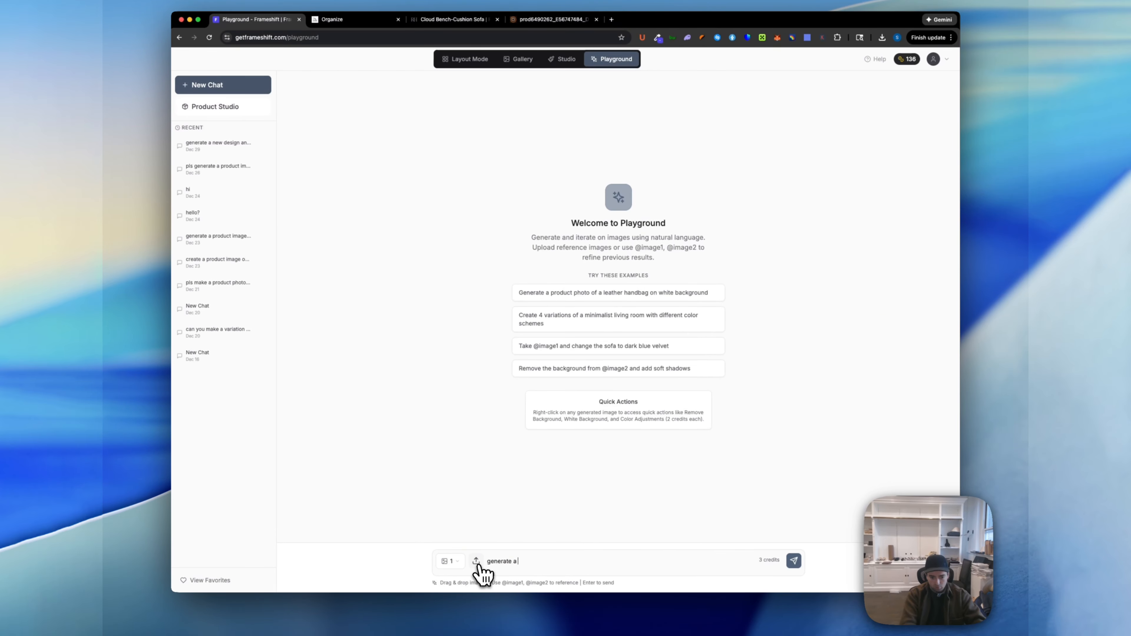
type("product photo of this bench")
type("on a grey background")
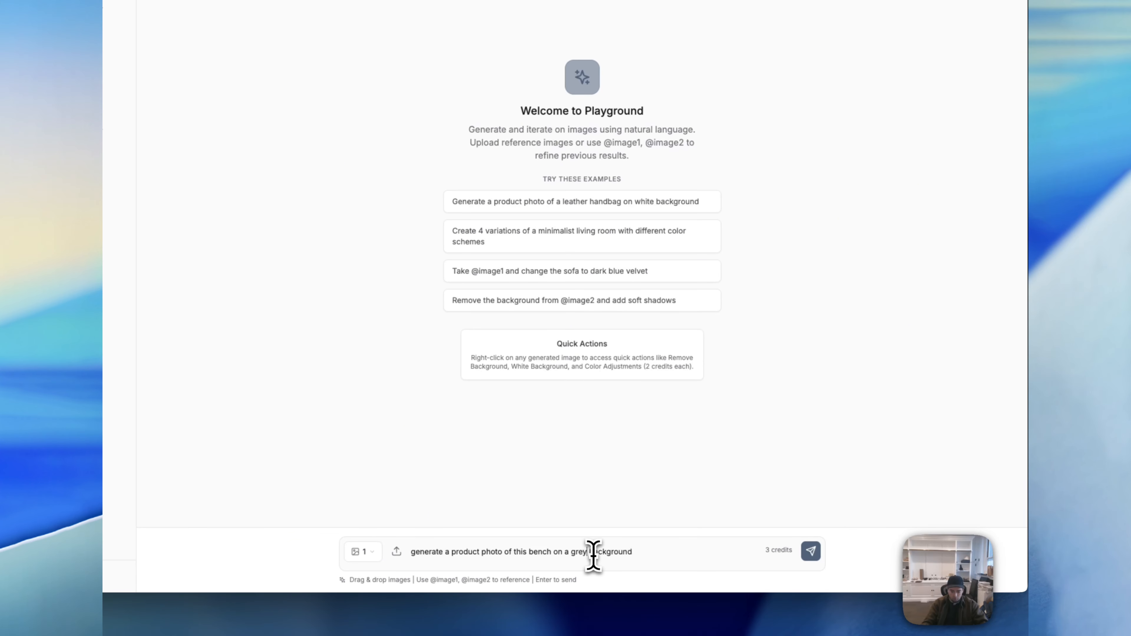
Step: Change the prompt's backdrop to "grey studio background" and append ", and change the fabric to a taupe color"
left_click(612, 558)
type("s bench on a grey studio background")
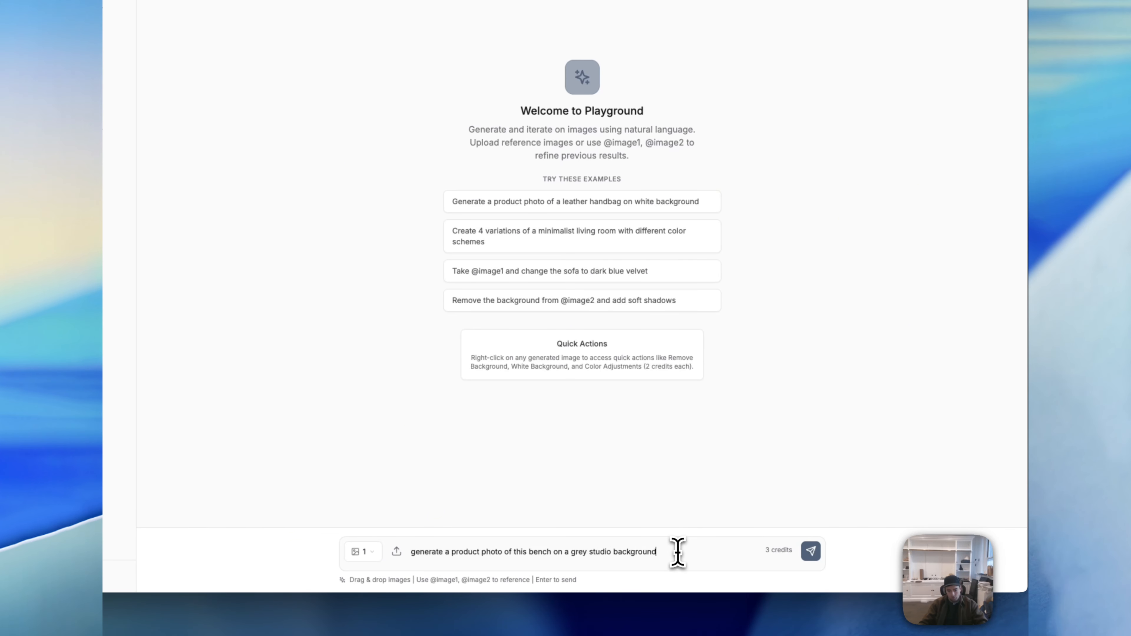
type(", and change the fabri")
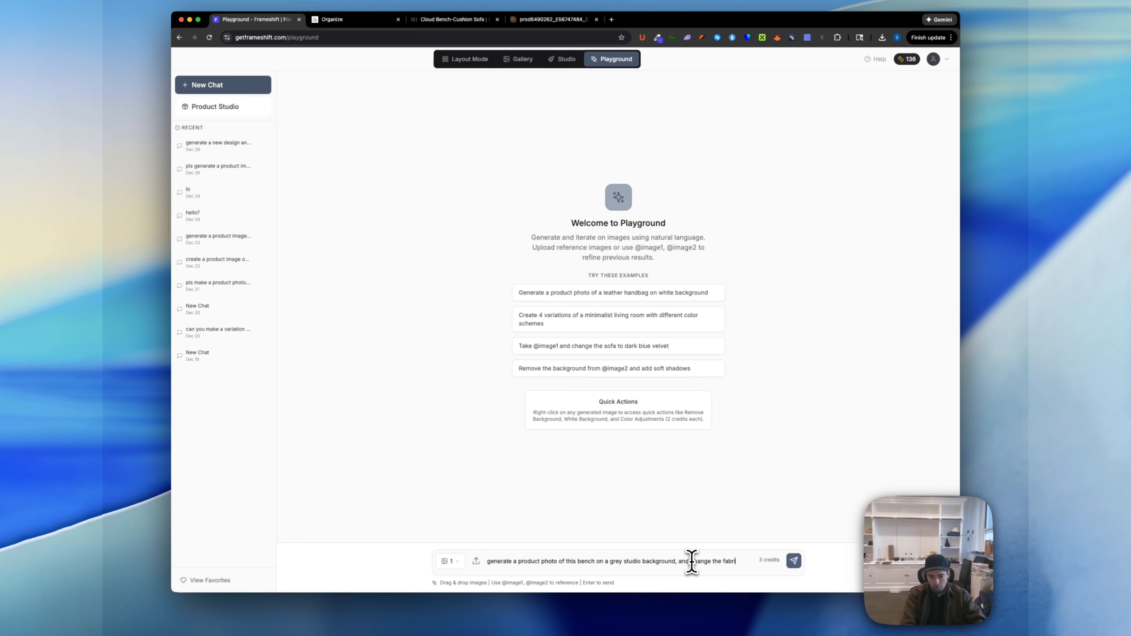
type("c to a d")
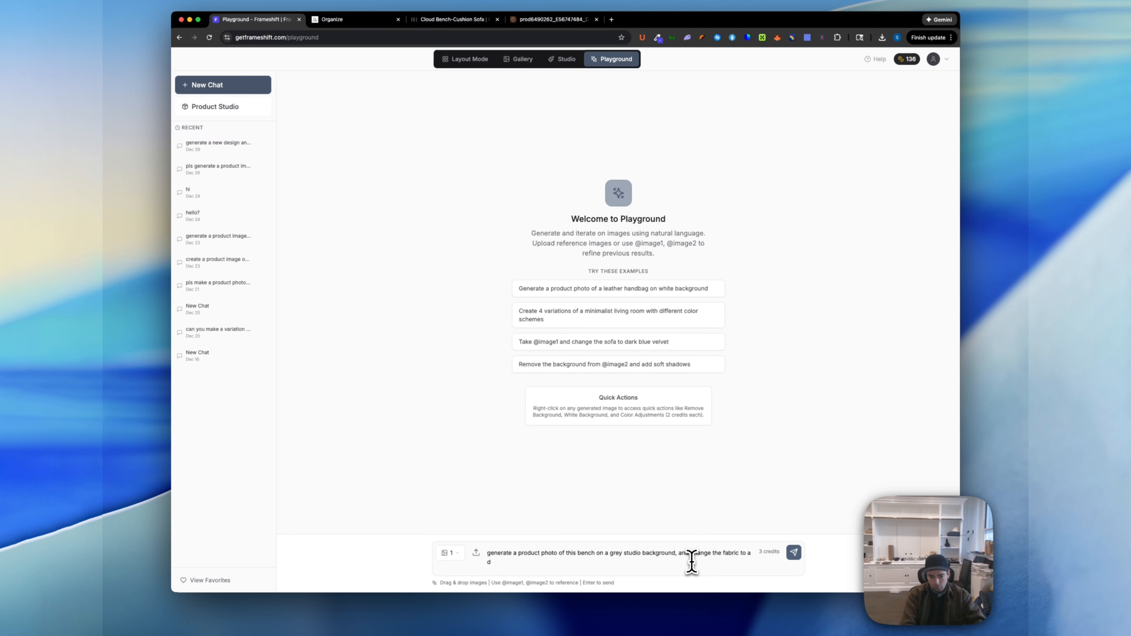
key("BackSpace")
key("BackSpace")
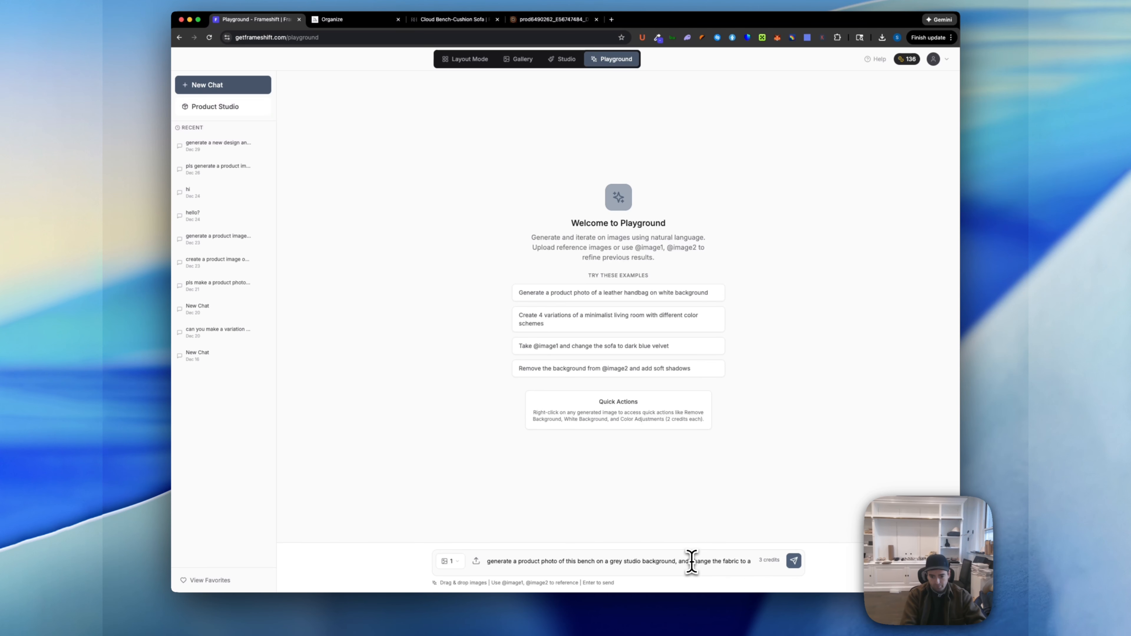
type("taupe co")
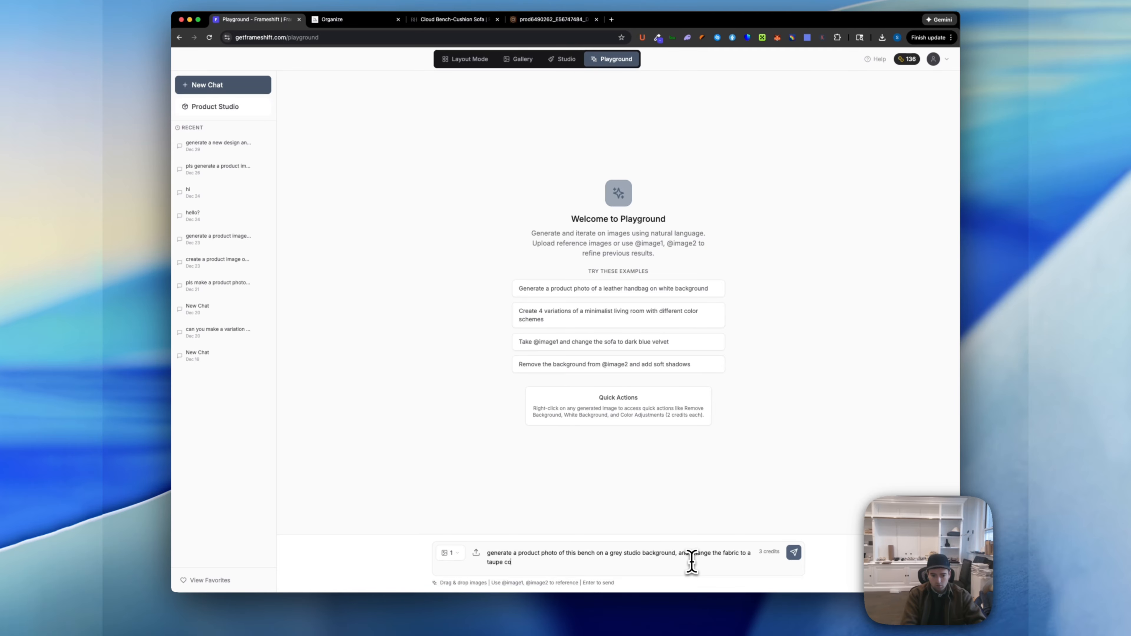
type("lor")
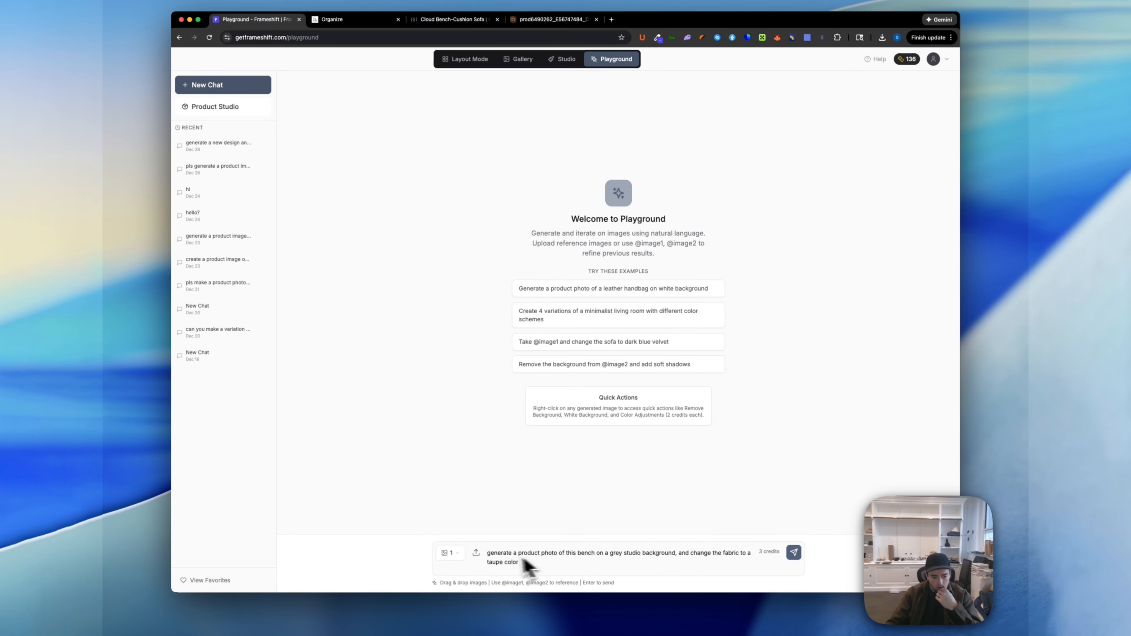
Step: Preview the bench photo from the Downloads folder and attach it as the prompt's reference image
left_click(476, 552)
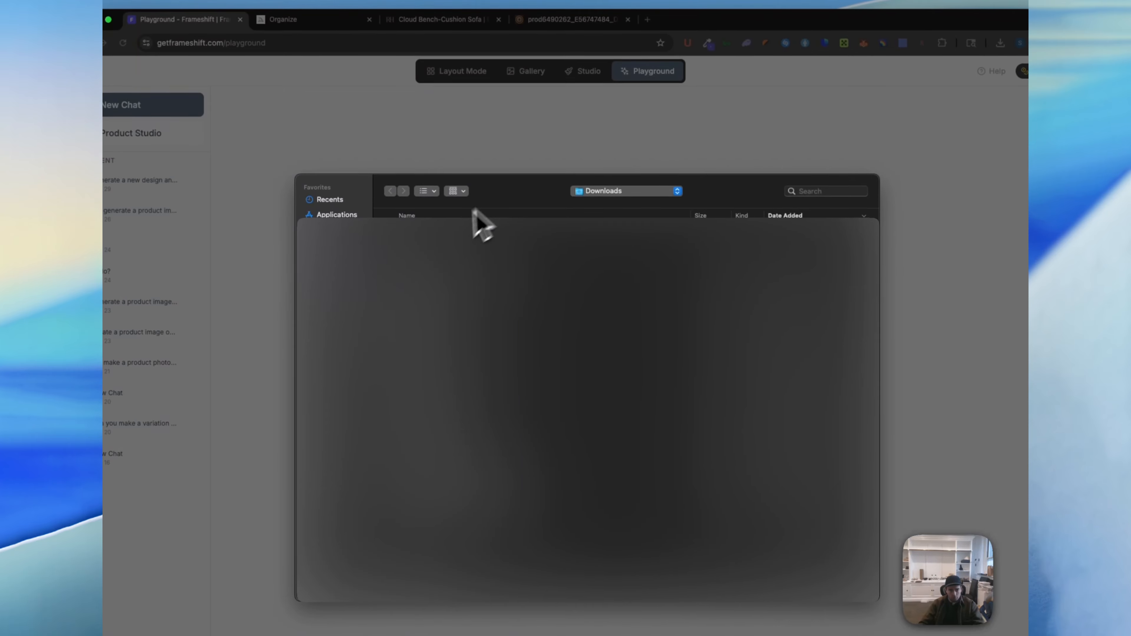
left_click(444, 232)
key("space")
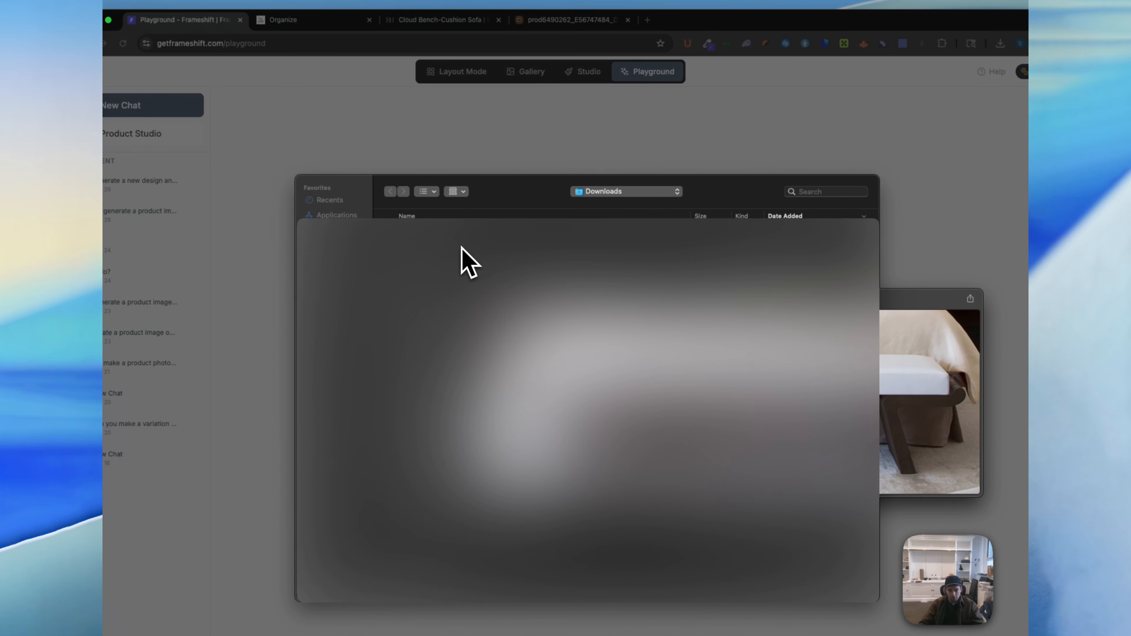
key("space")
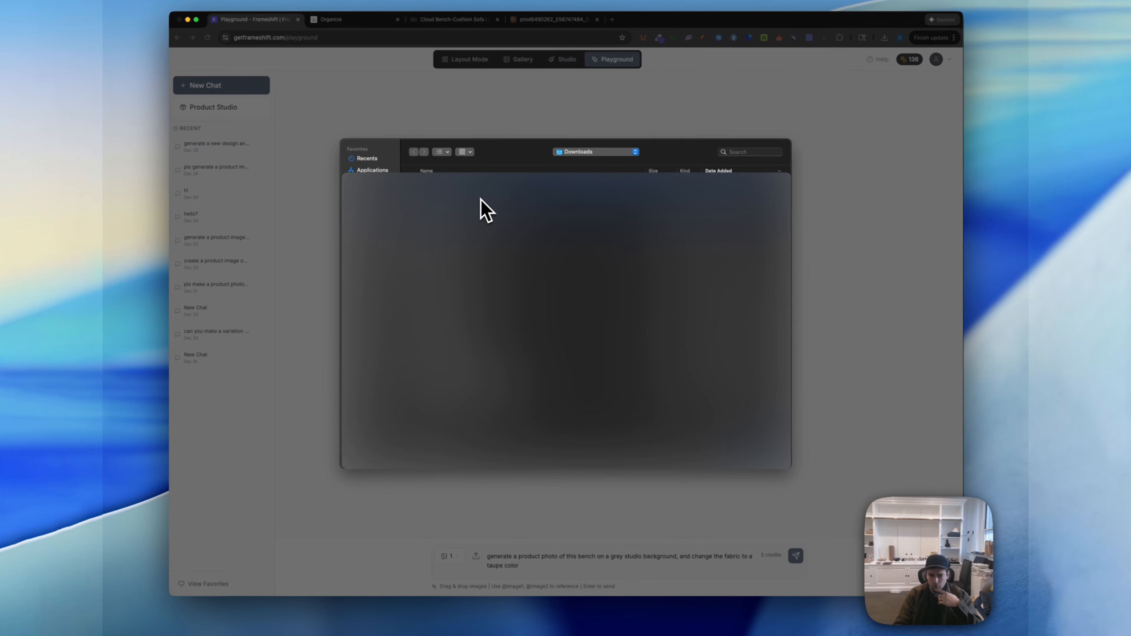
key("Return")
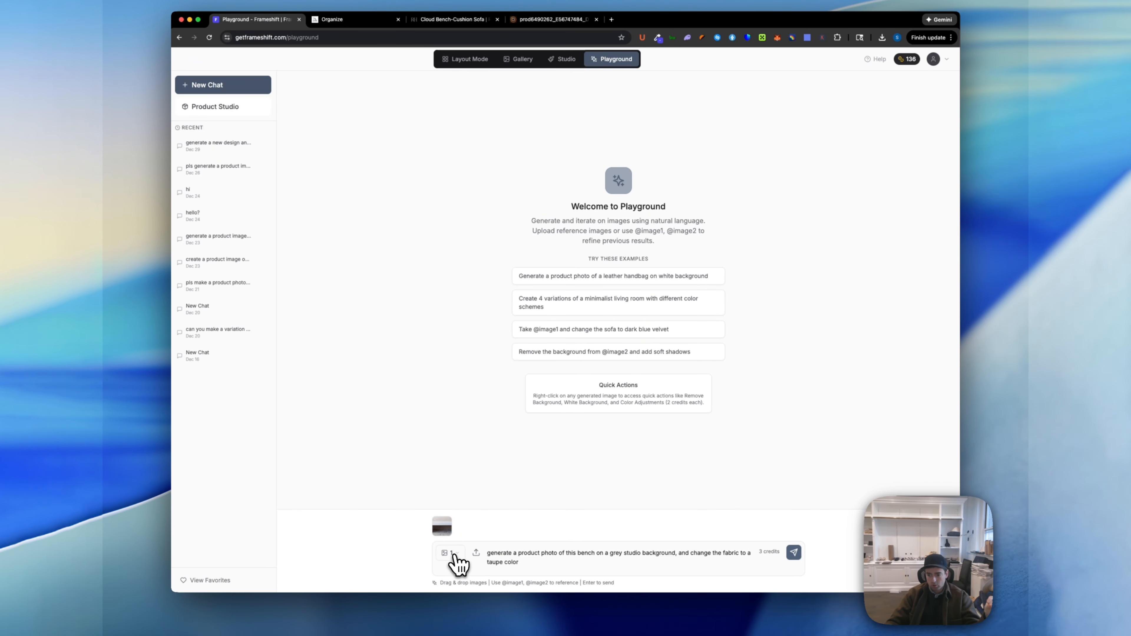
Step: Set the number of images to generate to 4 and submit the taupe bench prompt
left_click(450, 552)
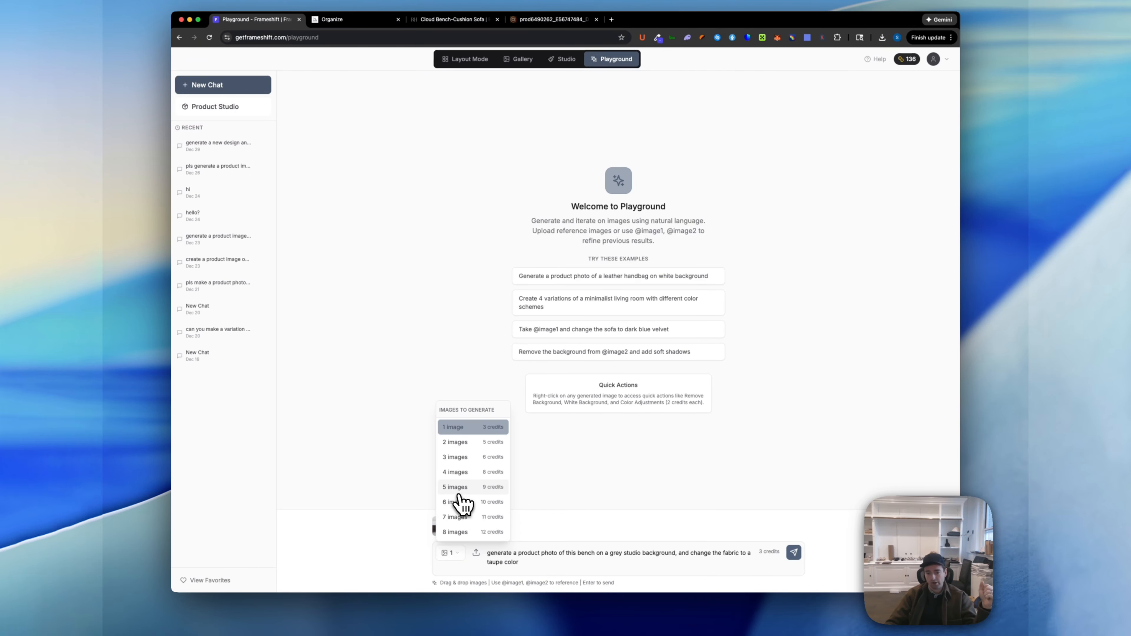
left_click(456, 472)
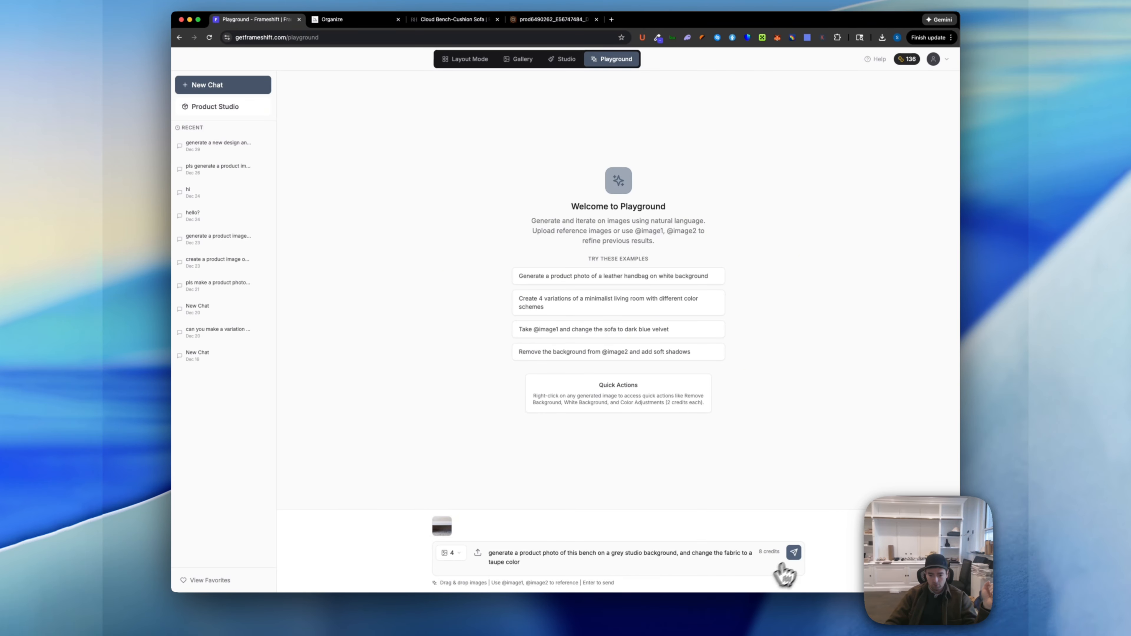
left_click(793, 553)
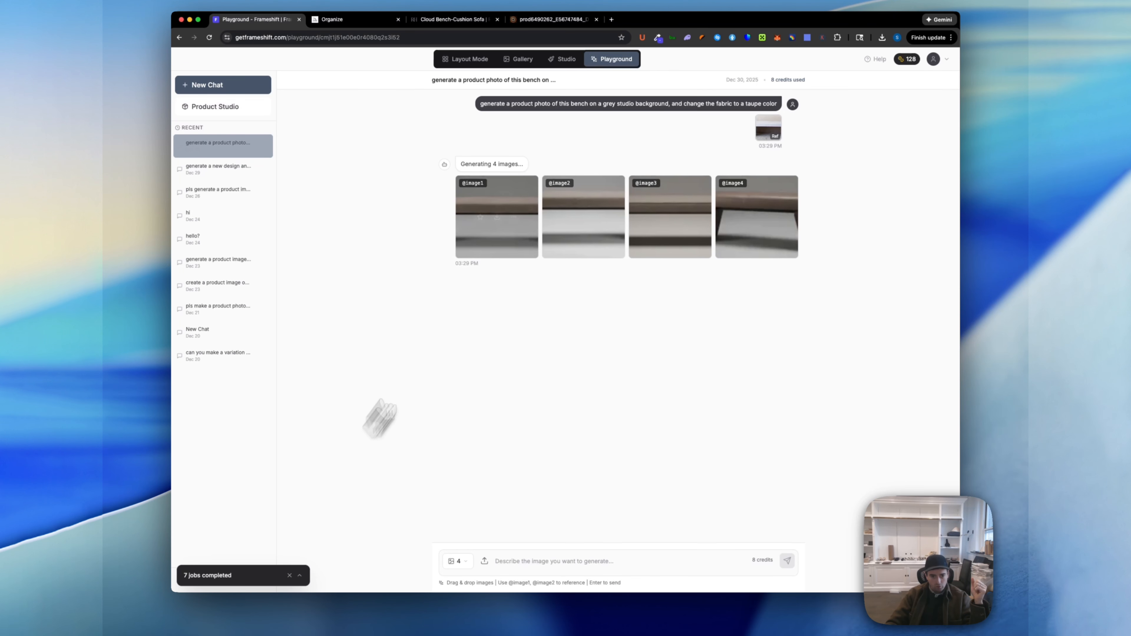
left_click(524, 199)
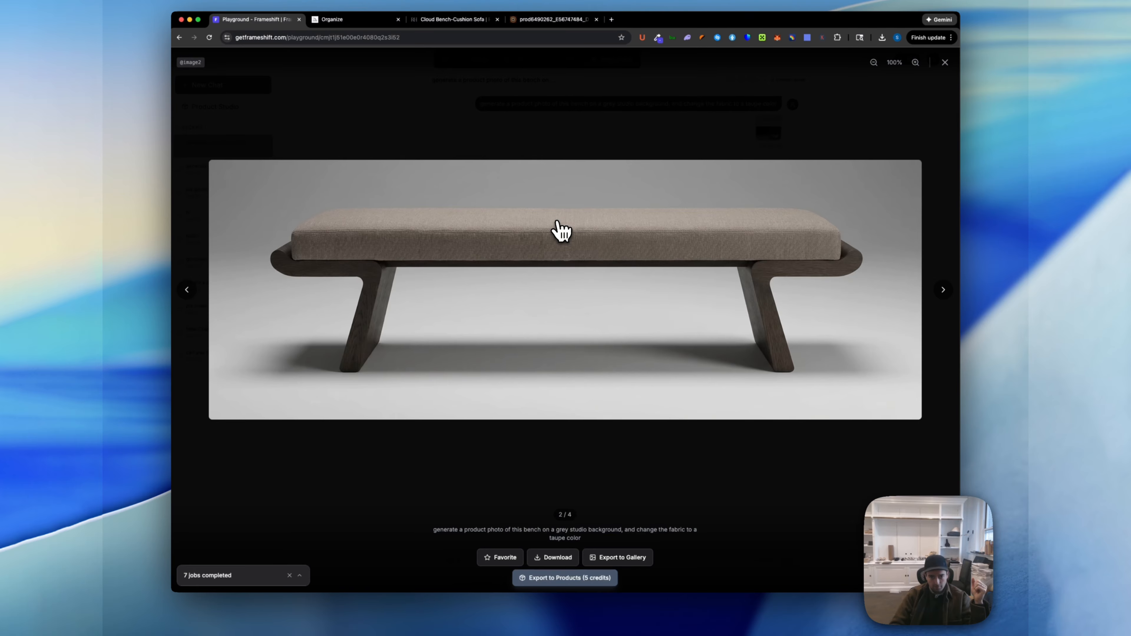
key("Right")
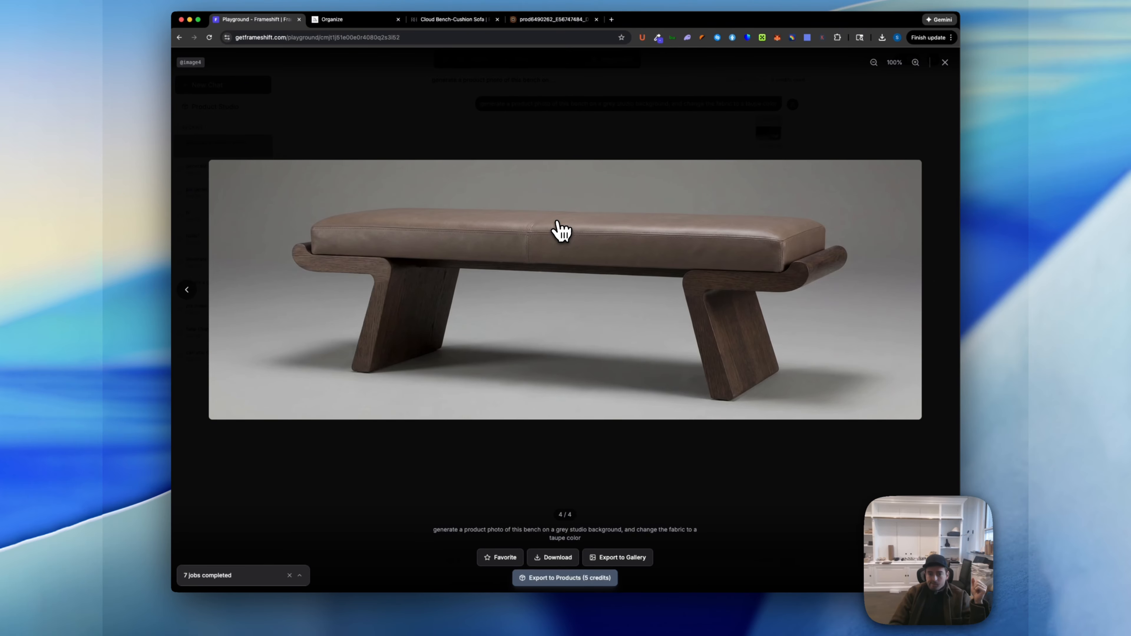
key("Left")
key("Left")
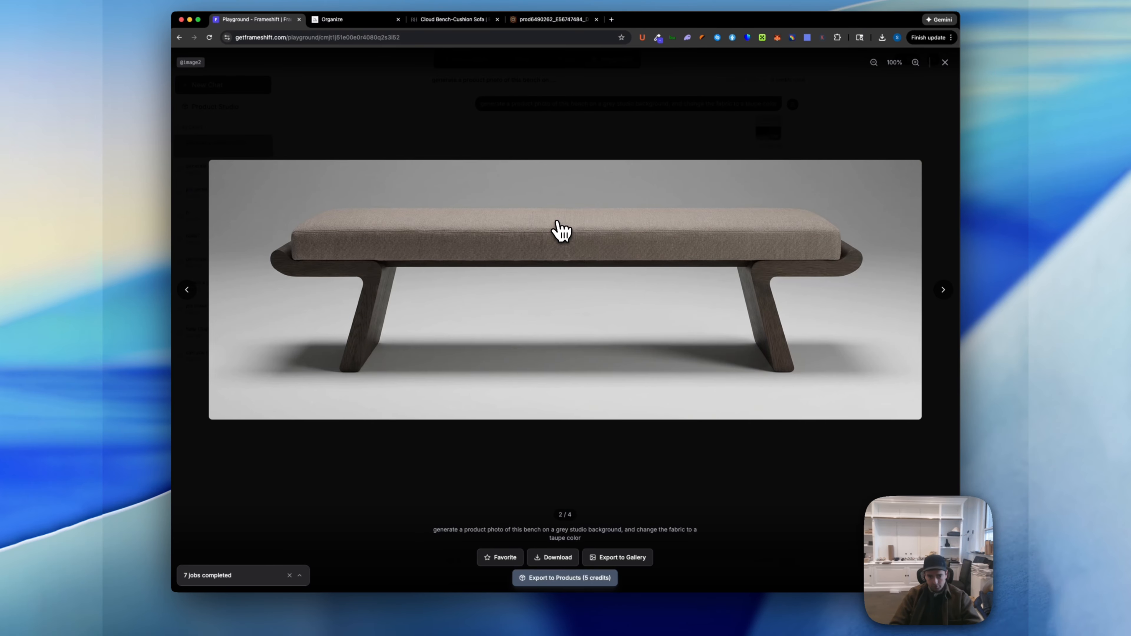
key("Right")
key("Left")
key("Left")
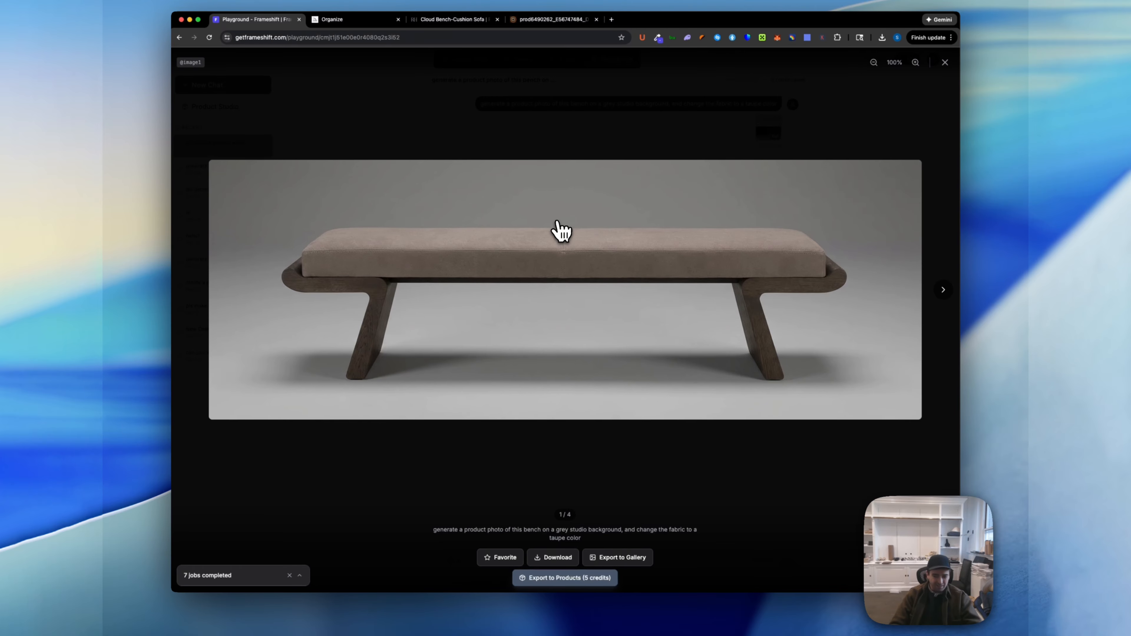
key("Right")
key("Right")
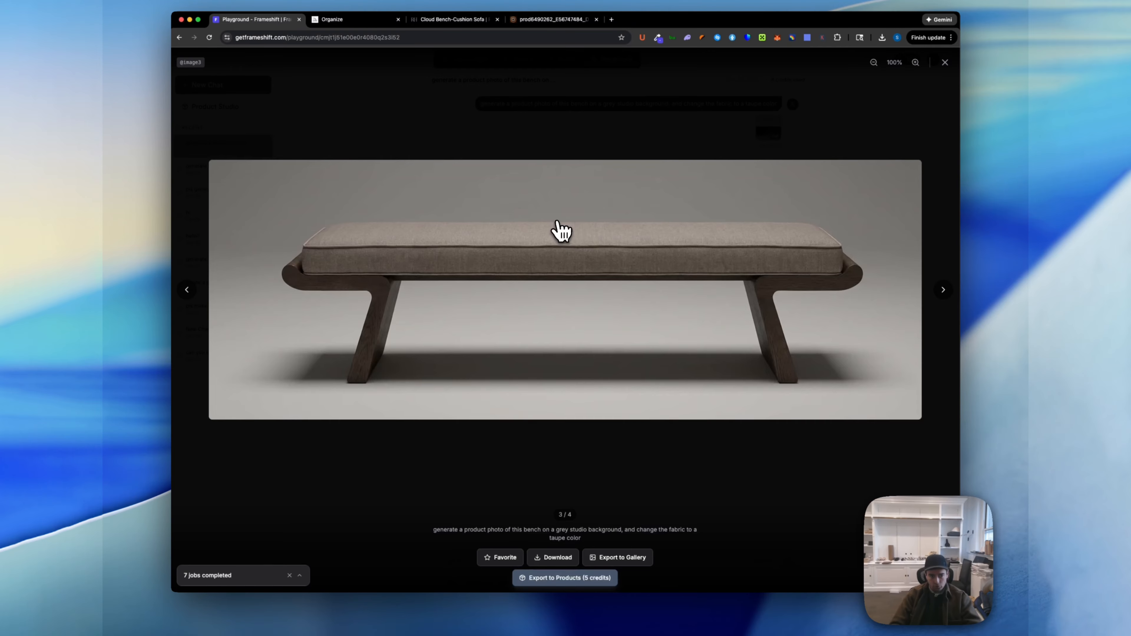
key("Right")
key("Left")
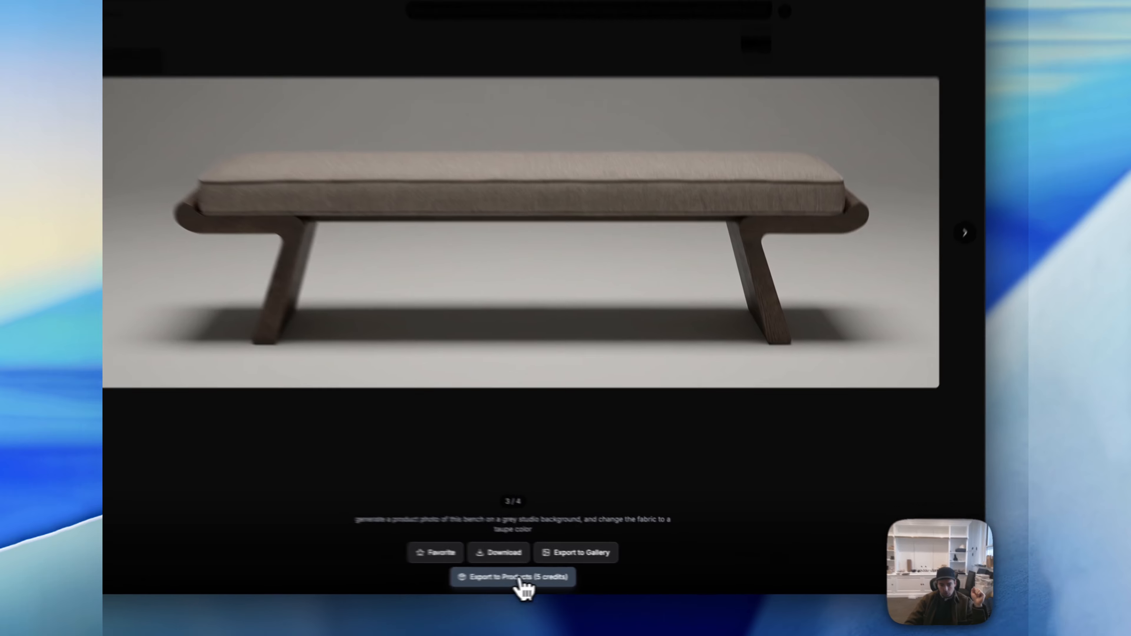
left_click(583, 578)
left_click(559, 273)
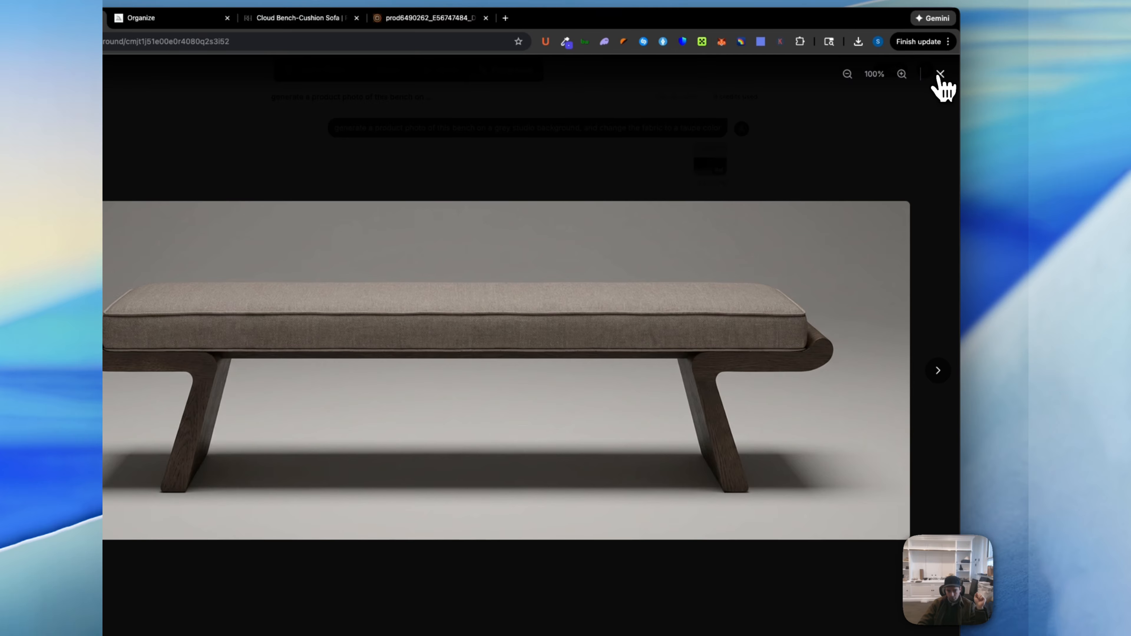
left_click(940, 74)
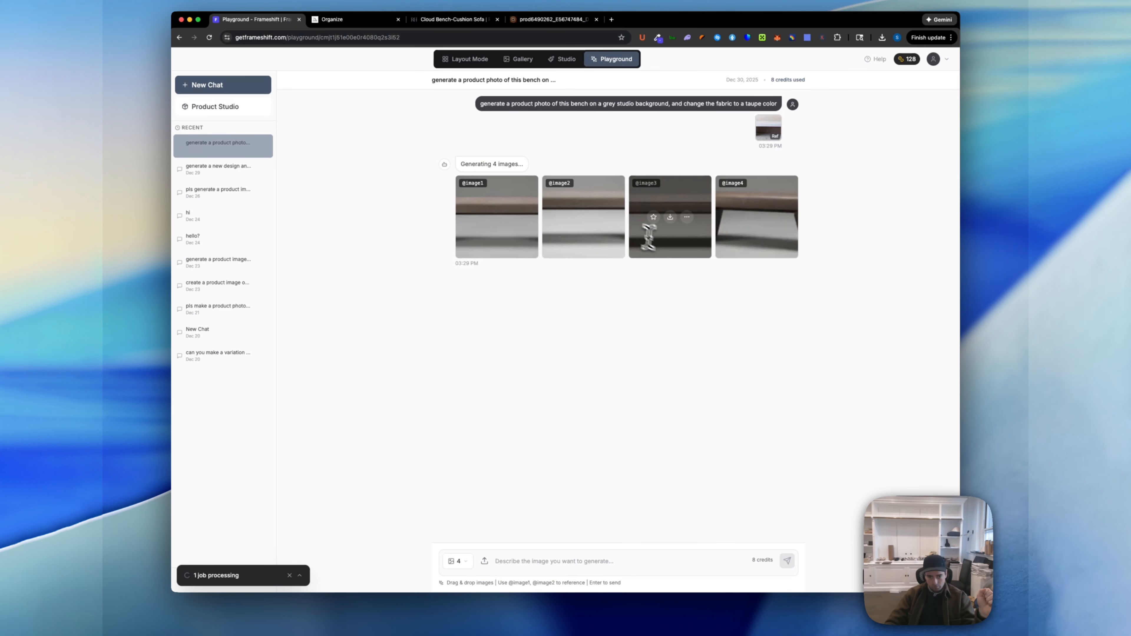
left_click(593, 196)
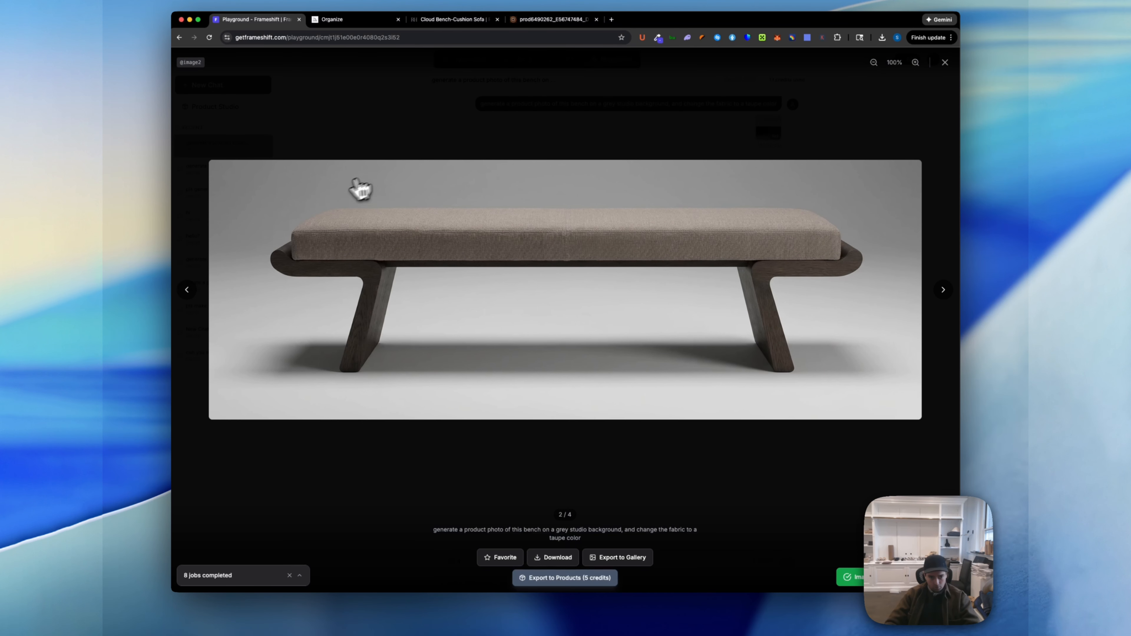
left_click(176, 63)
left_click(530, 562)
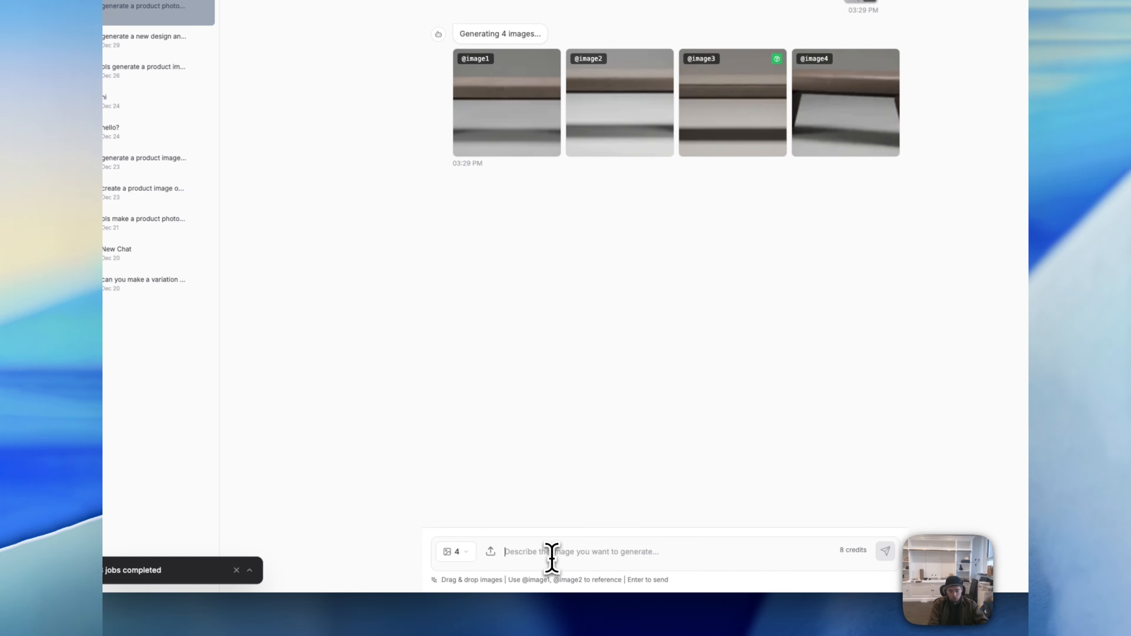
type("@")
key("BackSpace")
type("c")
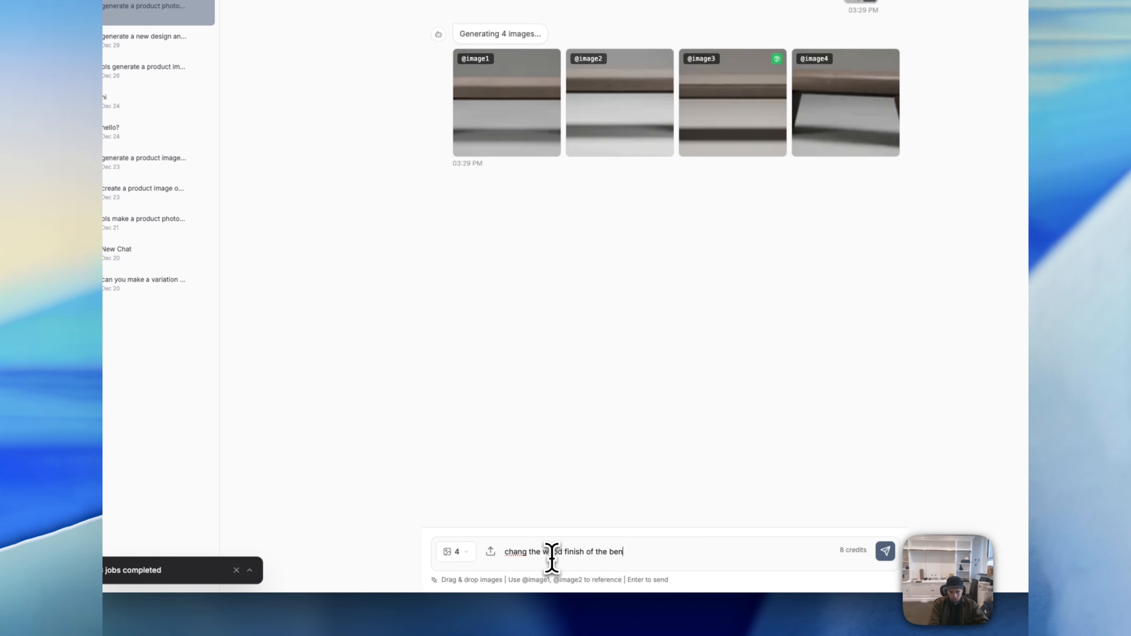
type("@image2 to")
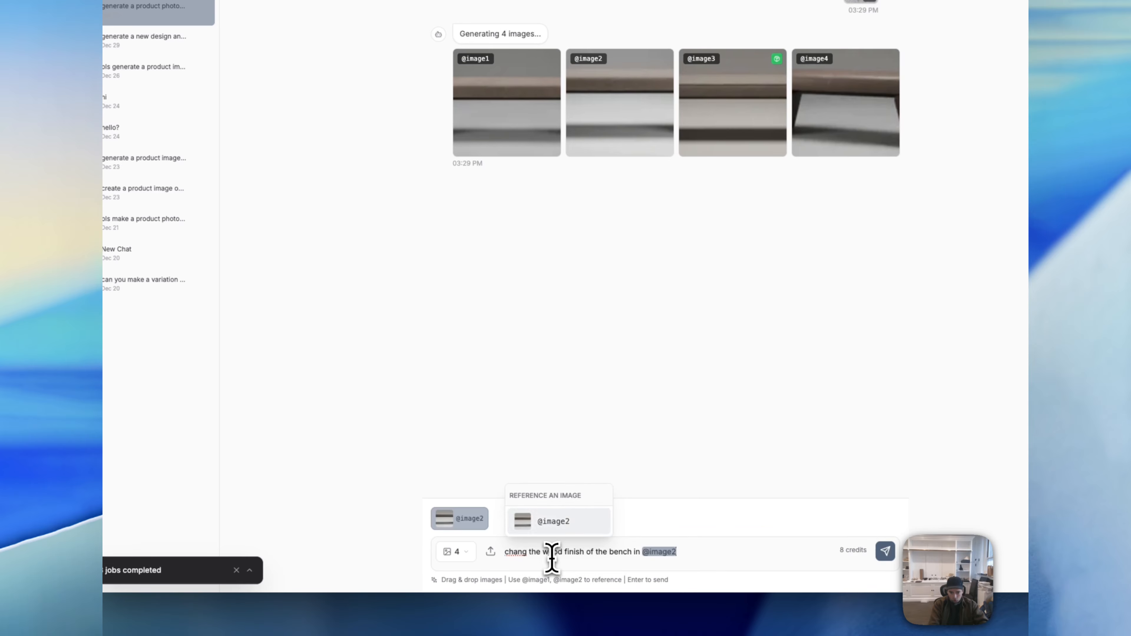
type(" a dark ebony")
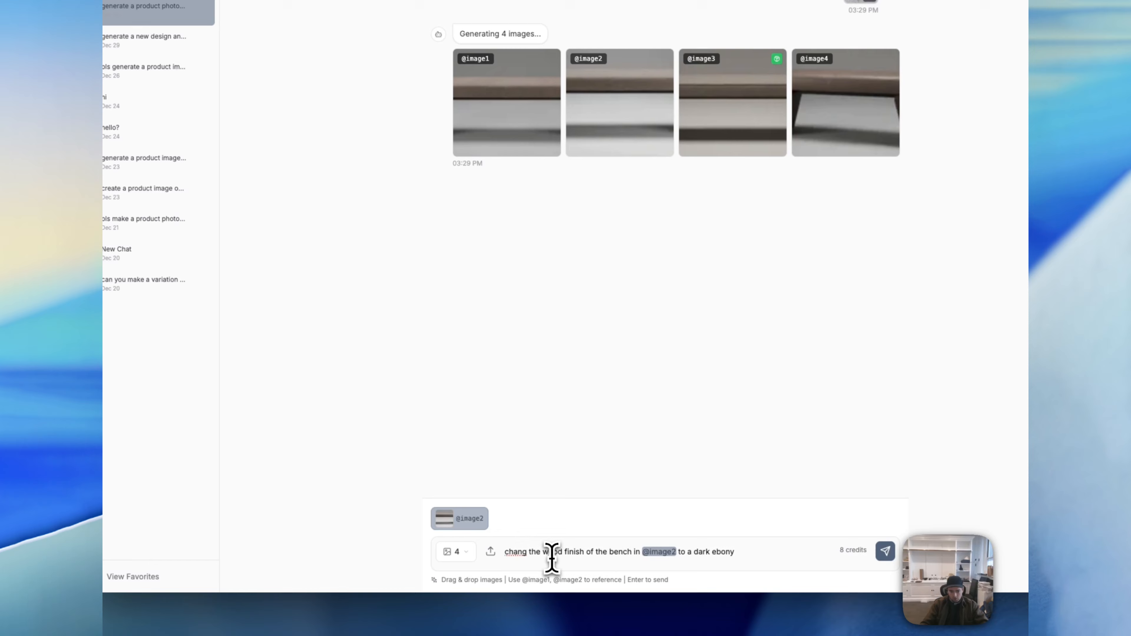
left_click(526, 552)
type("e")
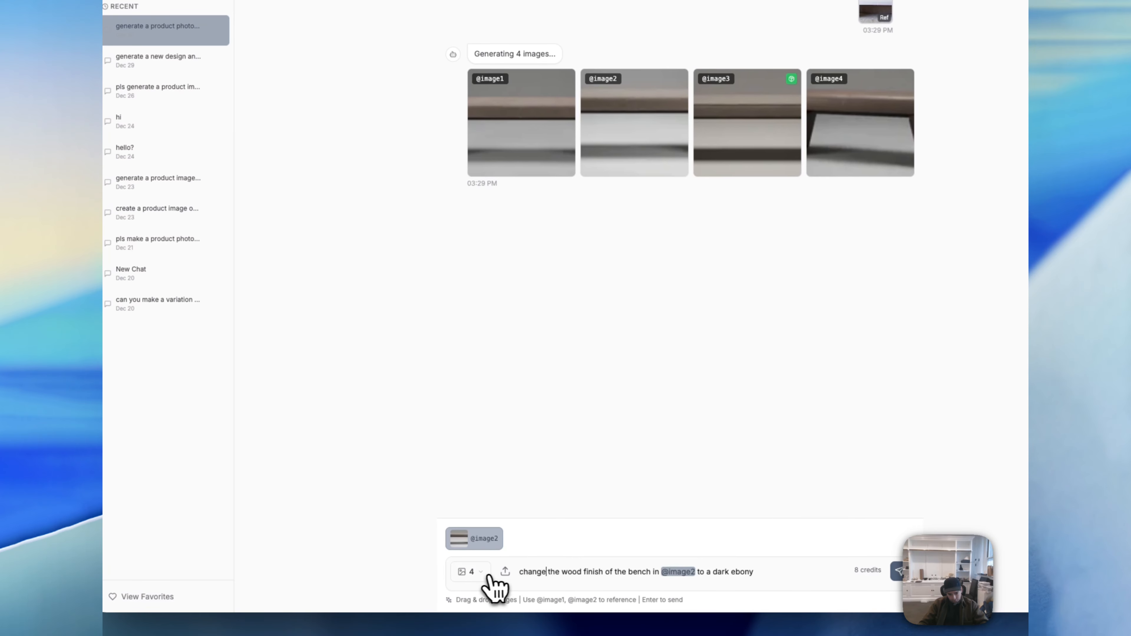
left_click(490, 577)
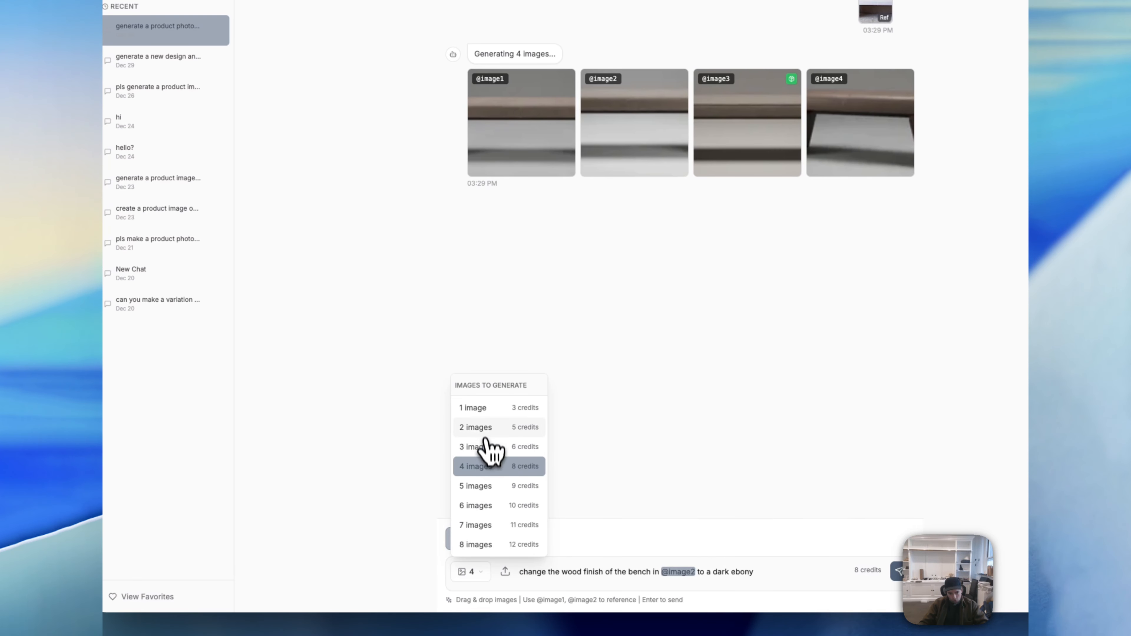
left_click(484, 409)
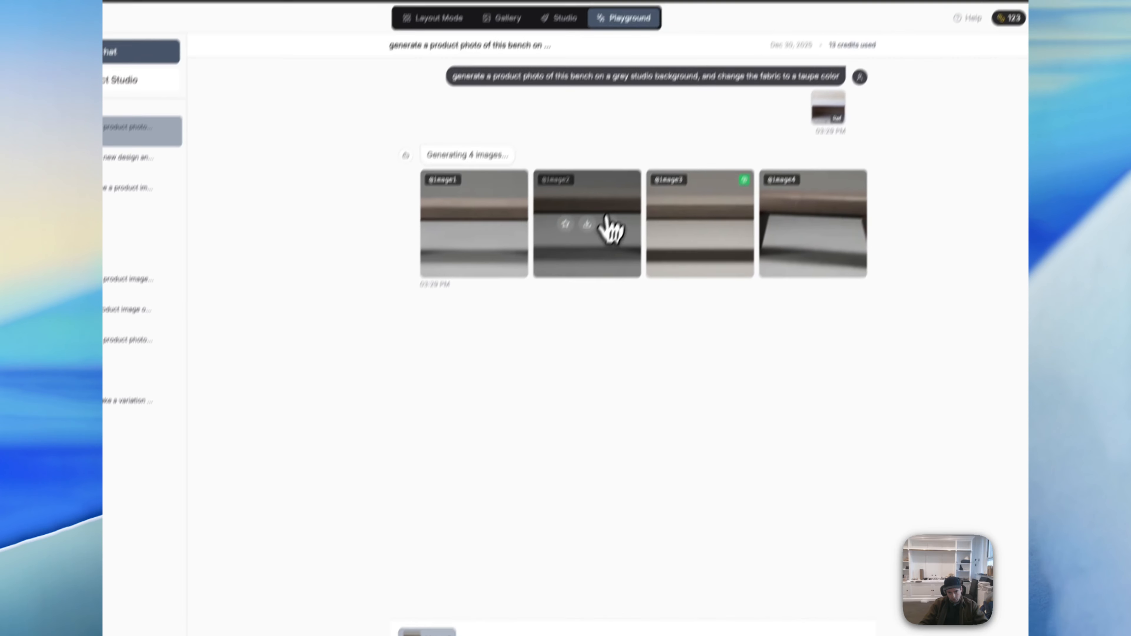
left_click(609, 226)
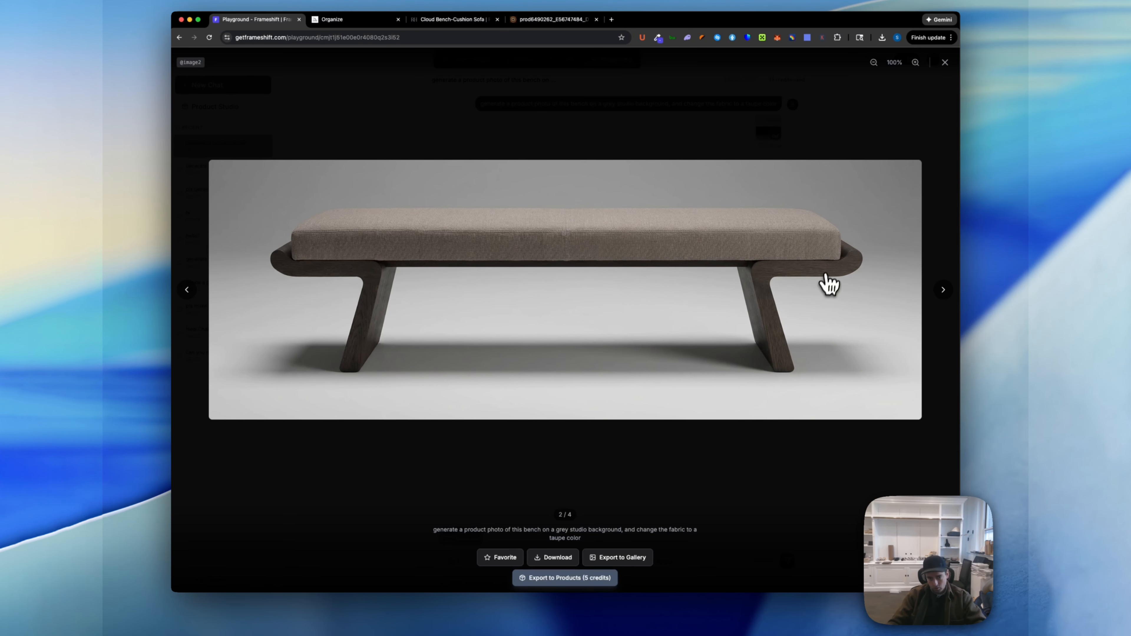
key("Left")
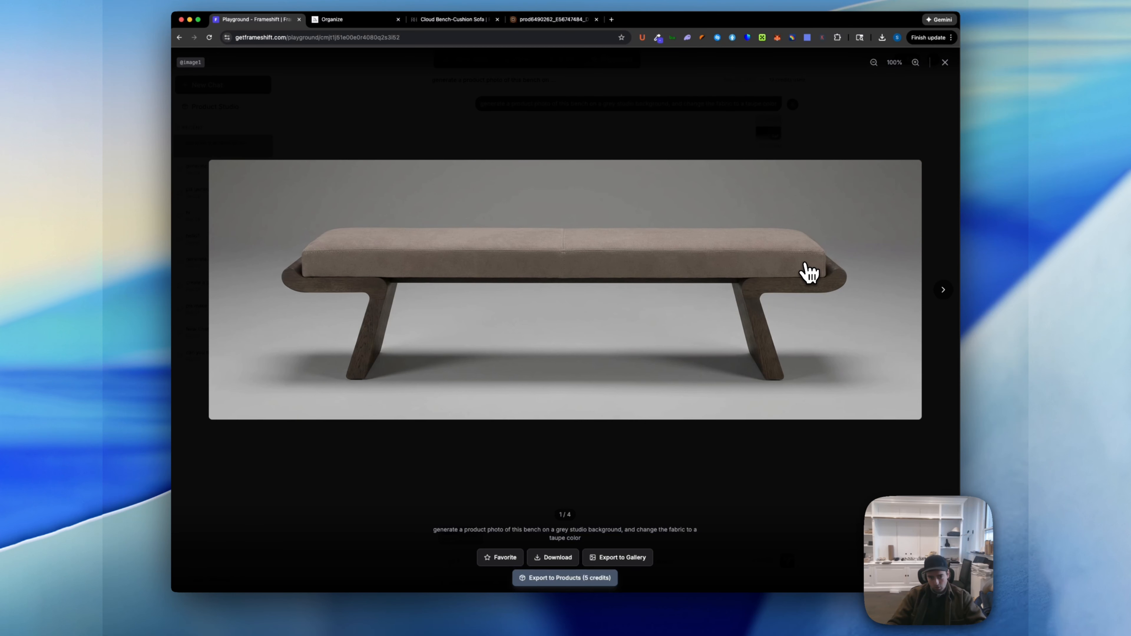
key("Escape")
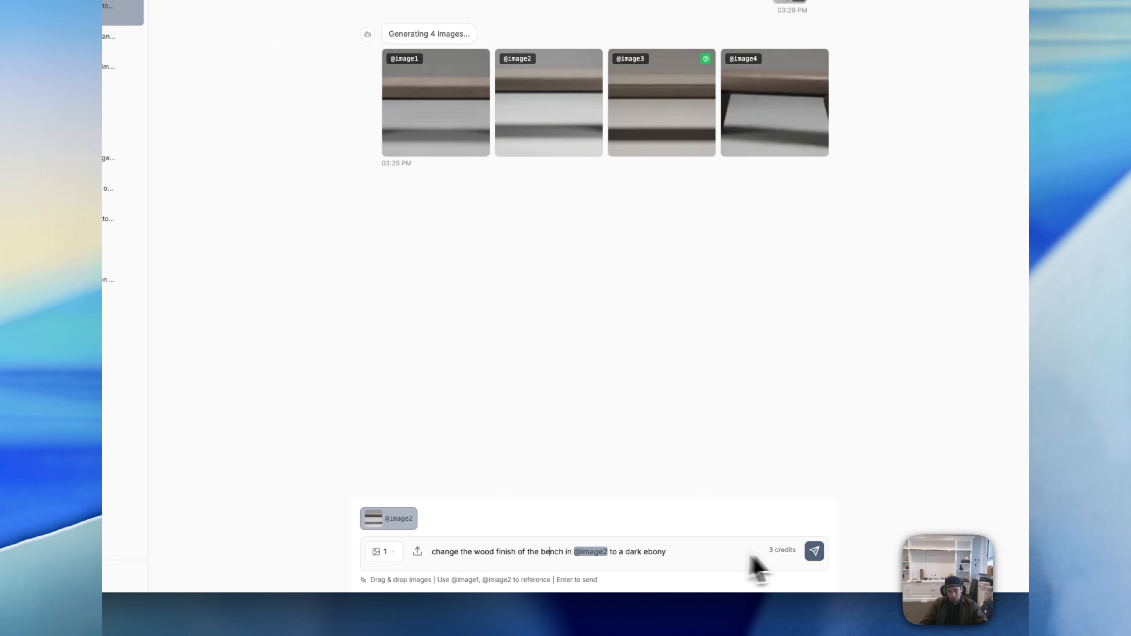
left_click(385, 552)
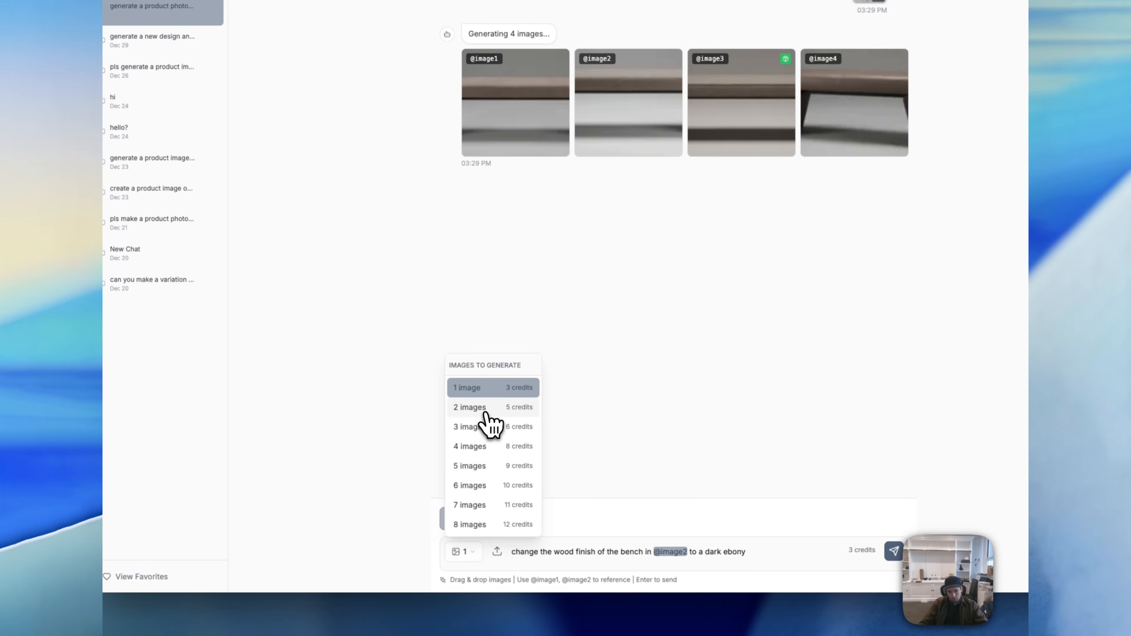
left_click(469, 407)
left_click(893, 551)
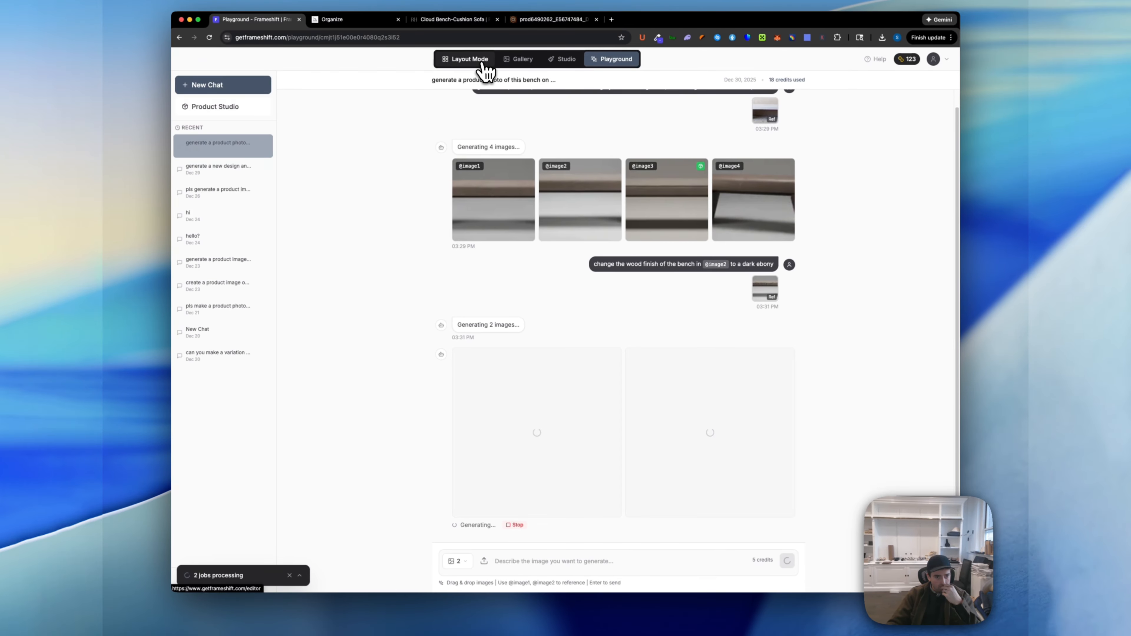
Step: Open room 14 of the Frameshift AI project in Layout Mode and collapse the job list
left_click(474, 62)
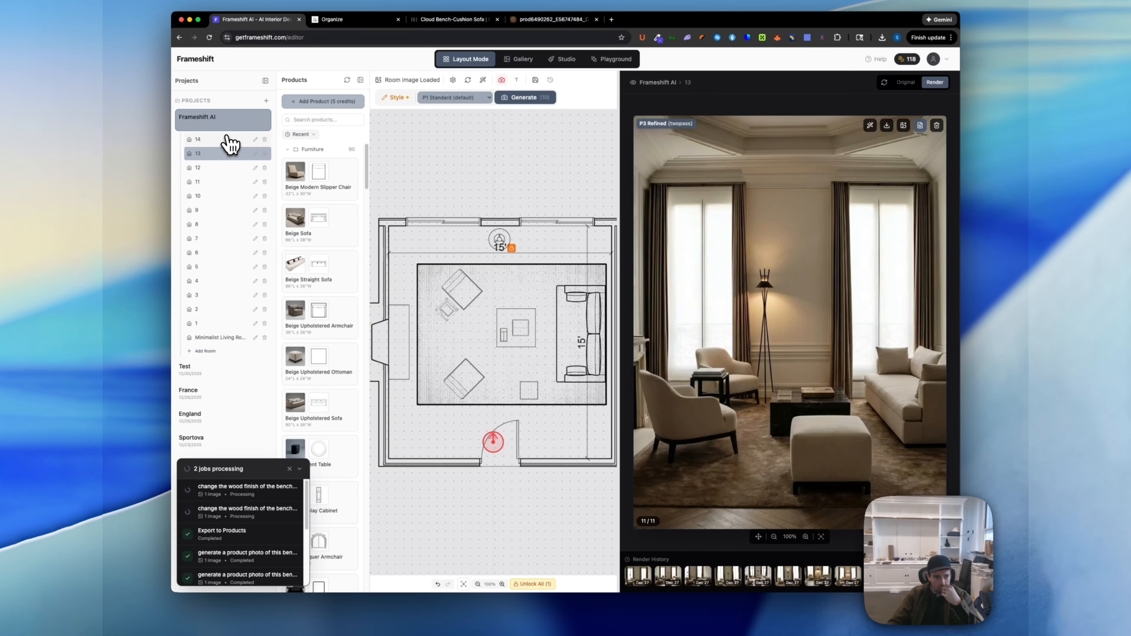
left_click(227, 142)
left_click(422, 387)
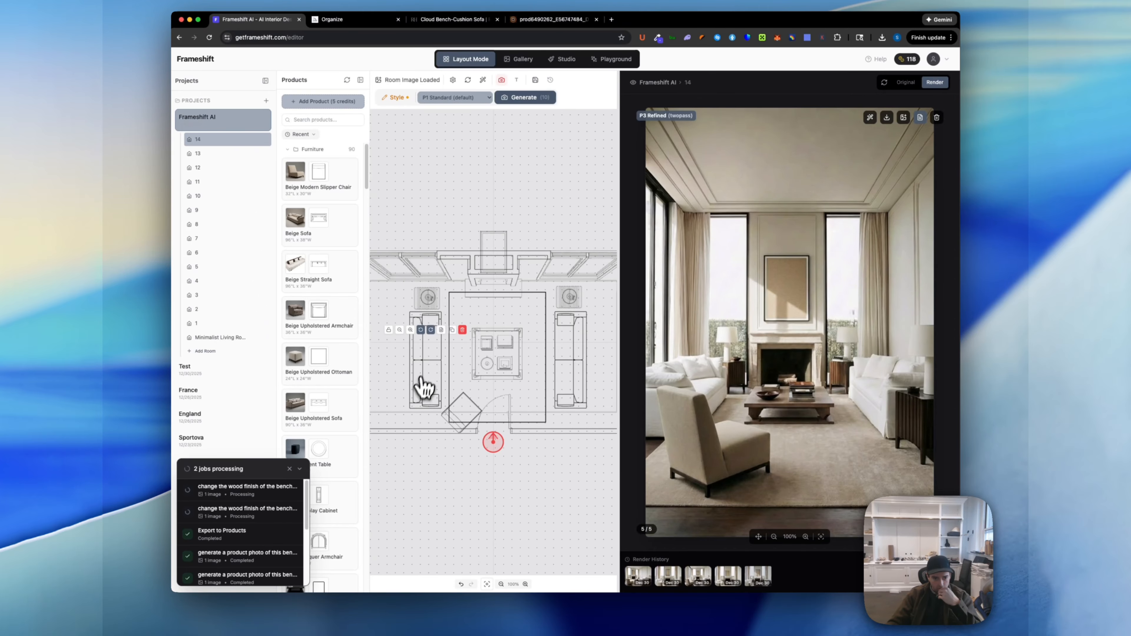
left_click(299, 468)
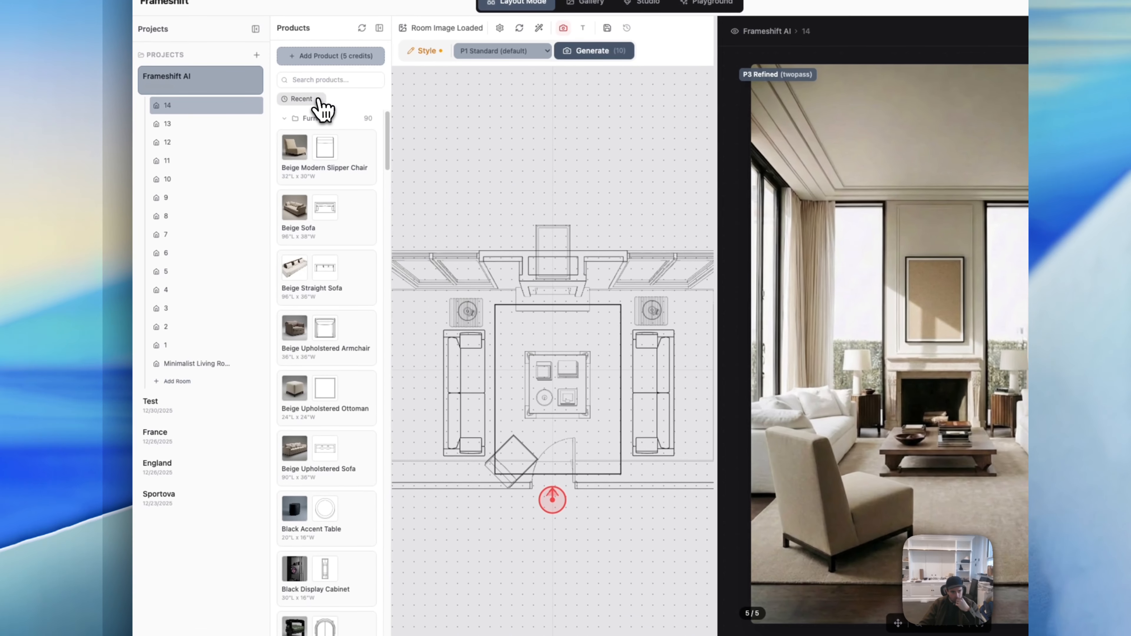
Step: Filter the products to the last 10 minutes and place the Upholstered Wood Bench at the rug's edge nearest the door
left_click(300, 134)
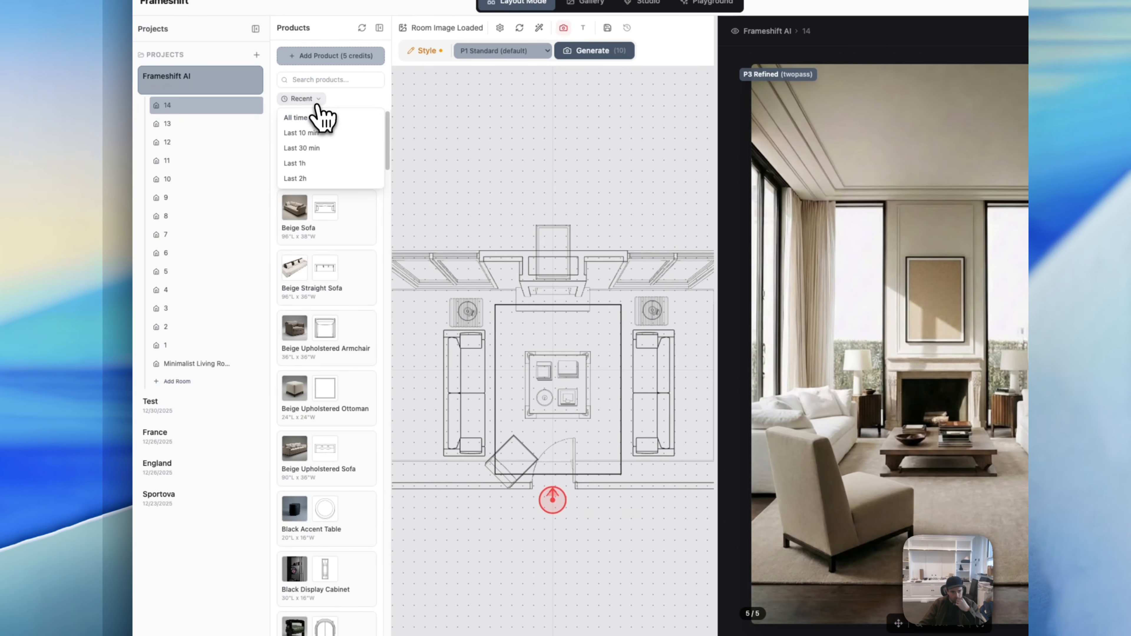
left_click(303, 133)
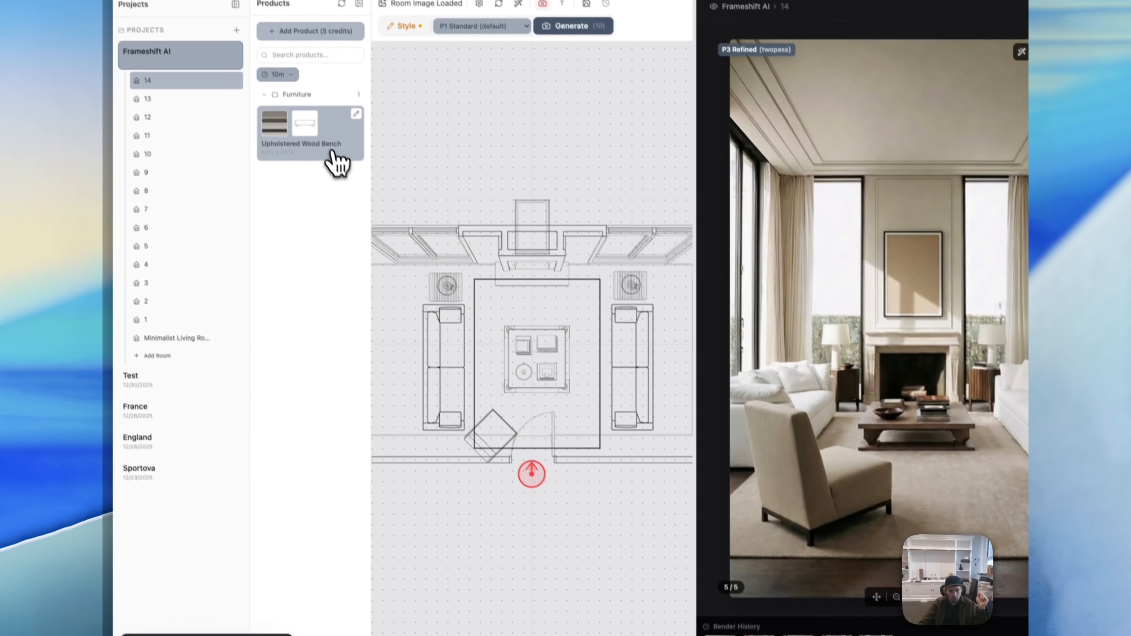
left_click(403, 241)
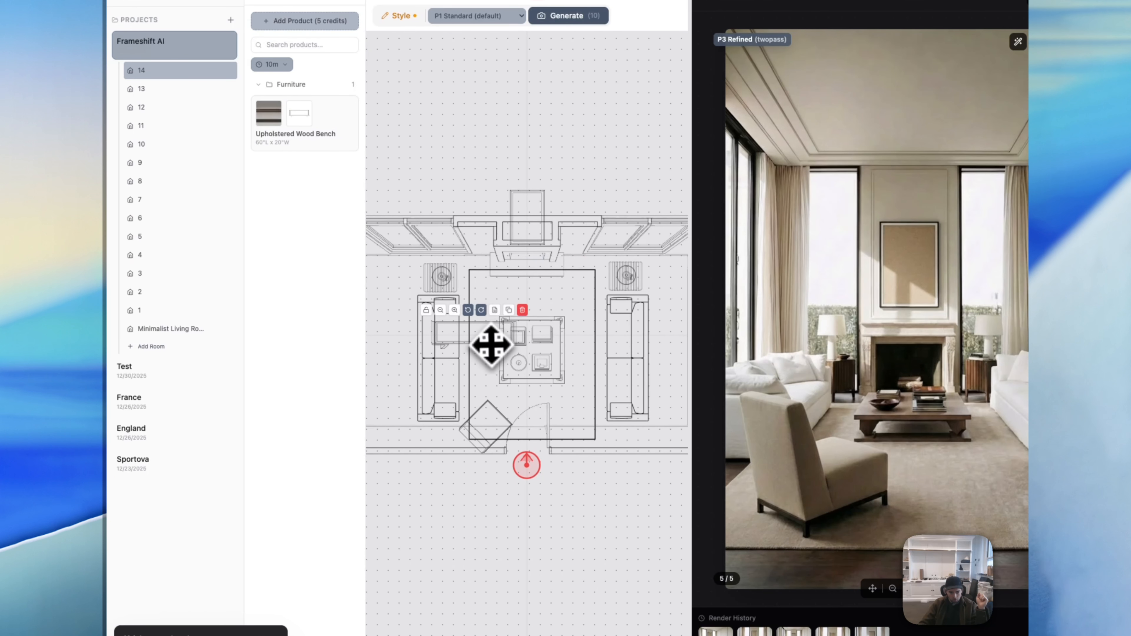
left_click_drag(492, 345, 551, 432)
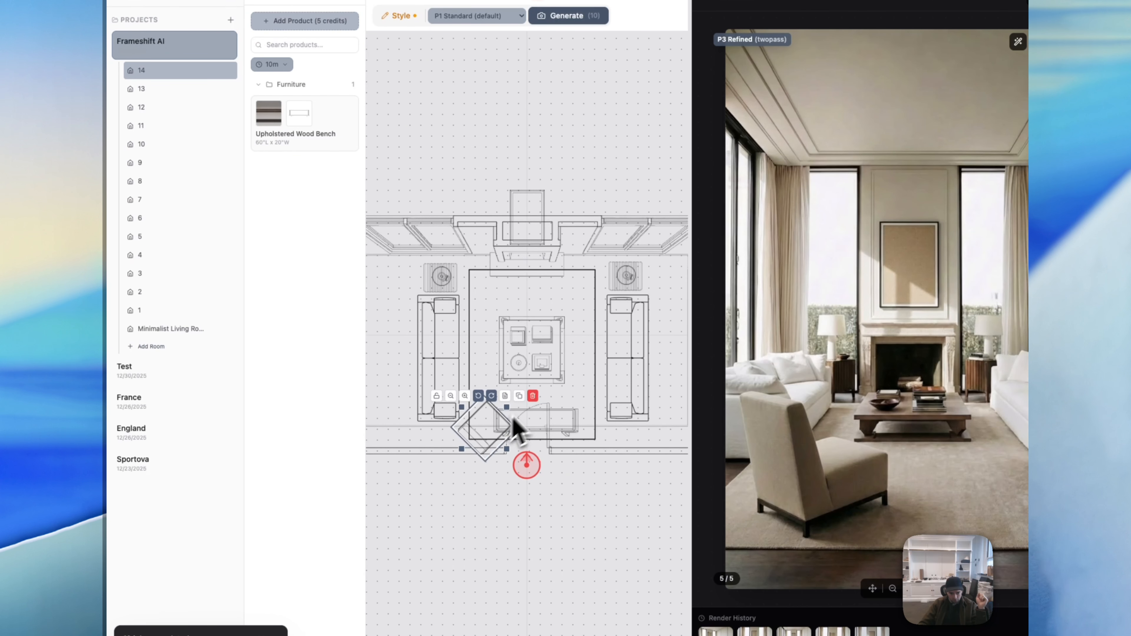
Step: Delete the armchair from the room 14 layout and center the Upholstered Wood Bench on the rug's edge in front of the door
left_click(534, 396)
left_click_drag(558, 426, 554, 439)
left_click(516, 490)
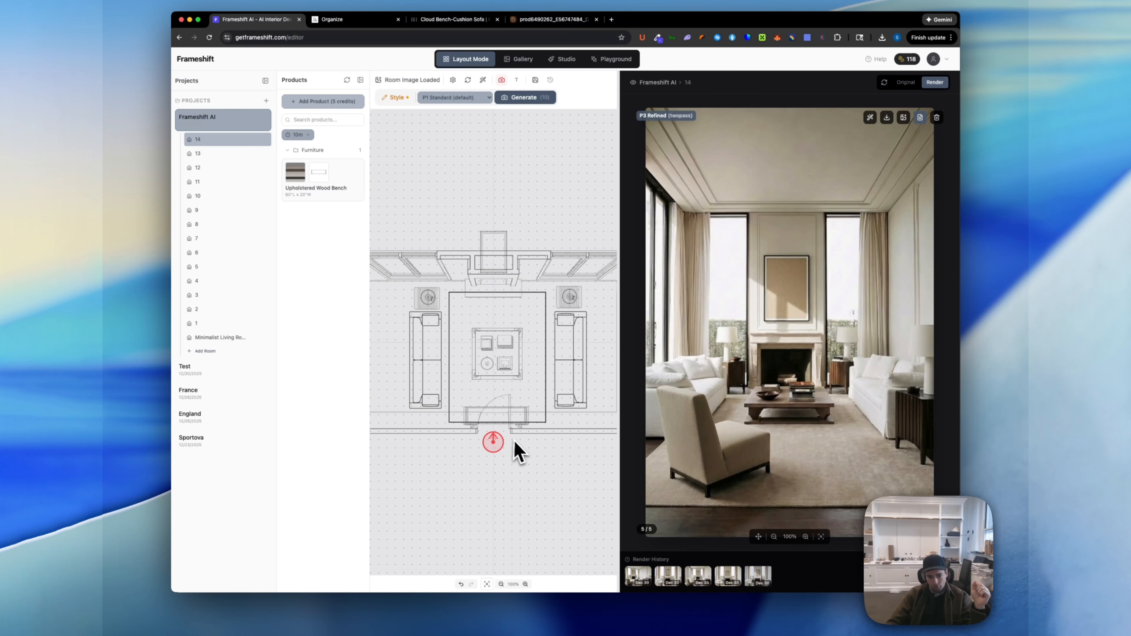
left_click(504, 420)
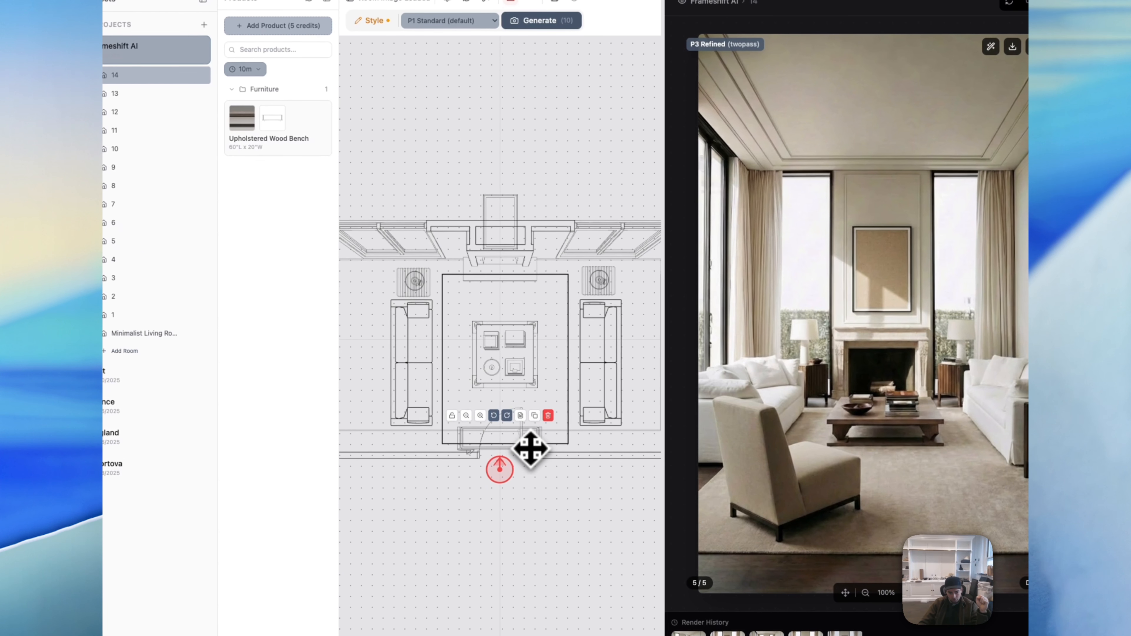
left_click_drag(520, 423, 533, 444)
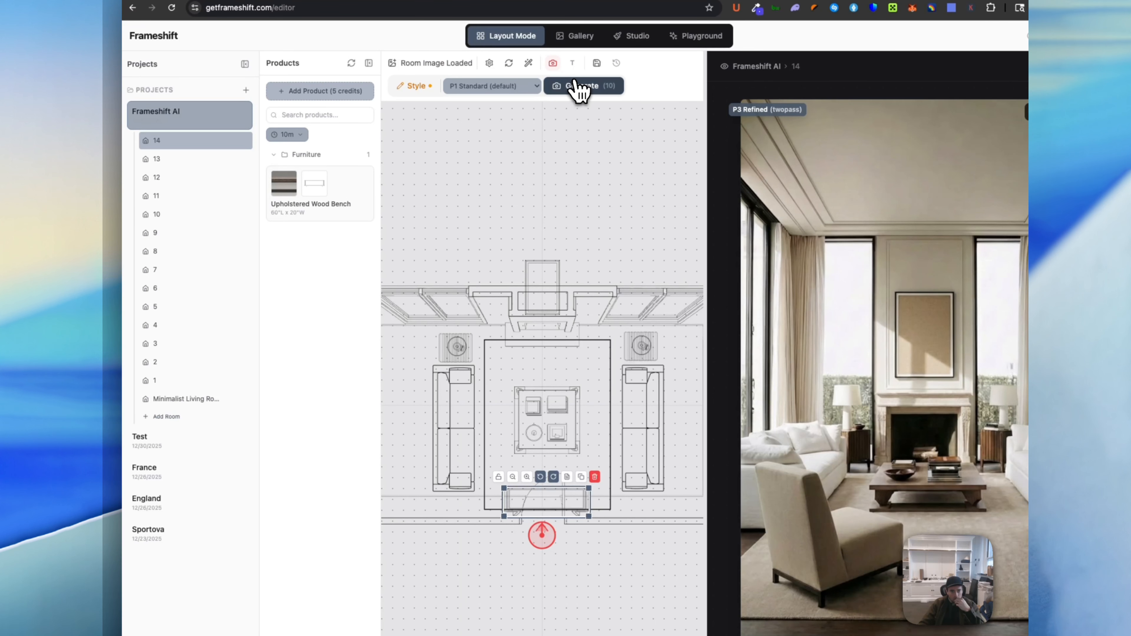
Step: Generate renders of room 14 with each preset: P1 Standard, P2 Structured, P3 Refined, P4 Enhanced and P5 Spatial
left_click(521, 50)
left_click(479, 90)
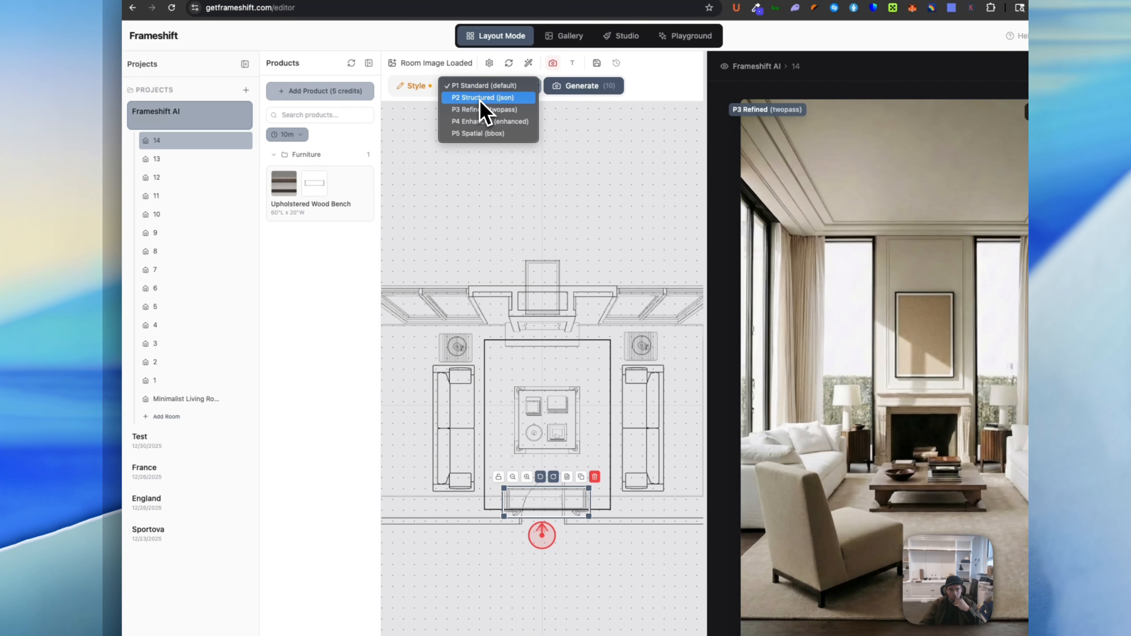
left_click(481, 99)
left_click(534, 87)
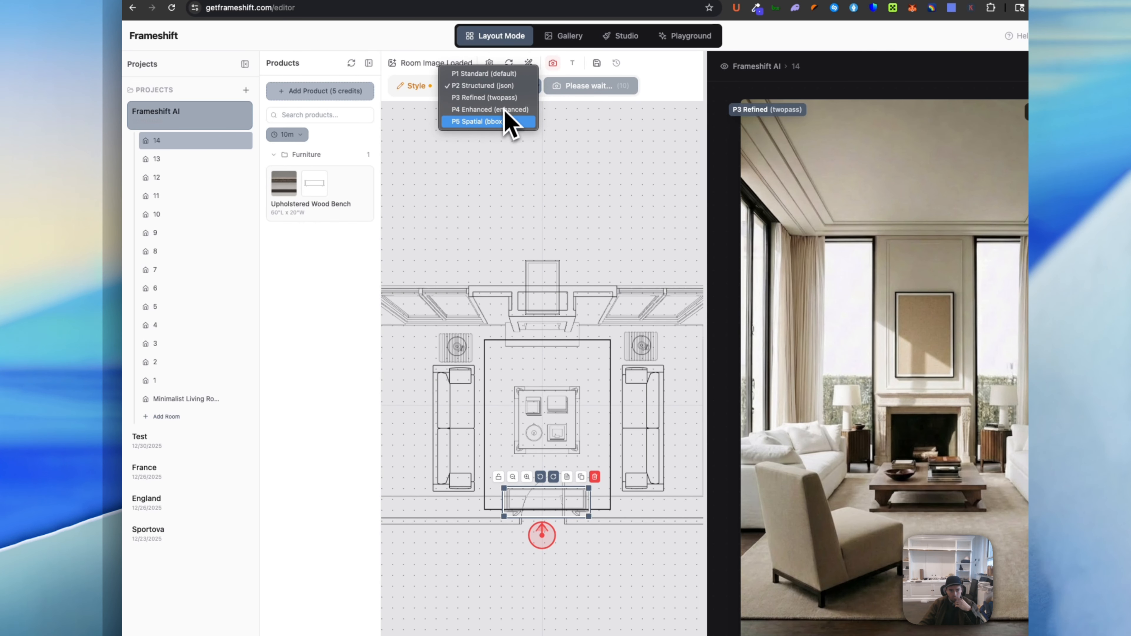
left_click(522, 110)
left_click(517, 88)
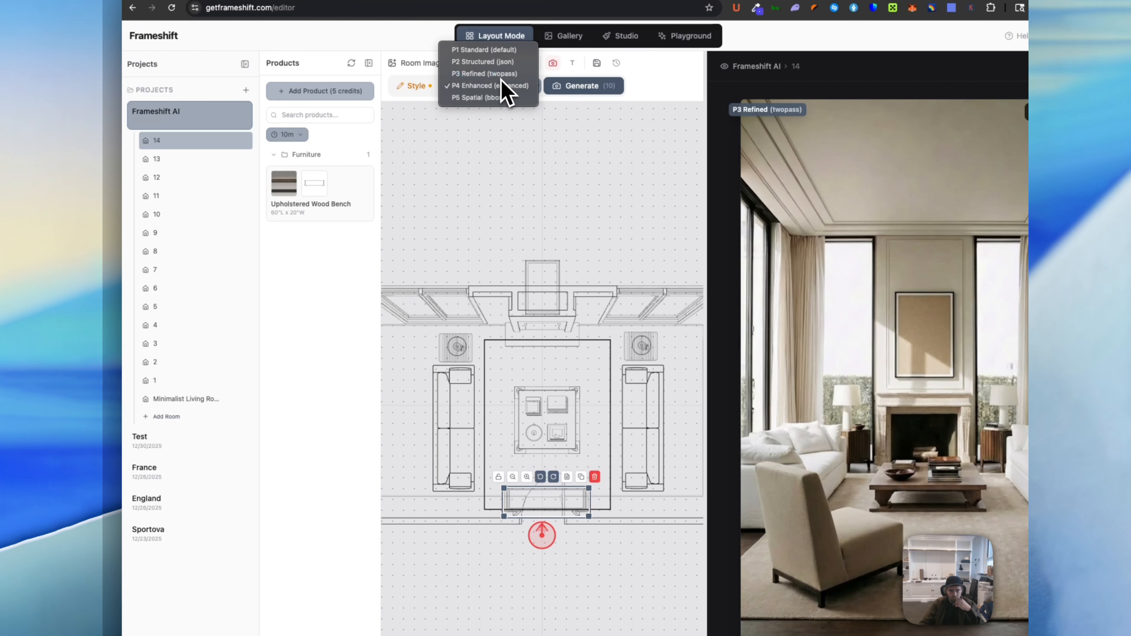
left_click(484, 74)
left_click(574, 87)
left_click(505, 89)
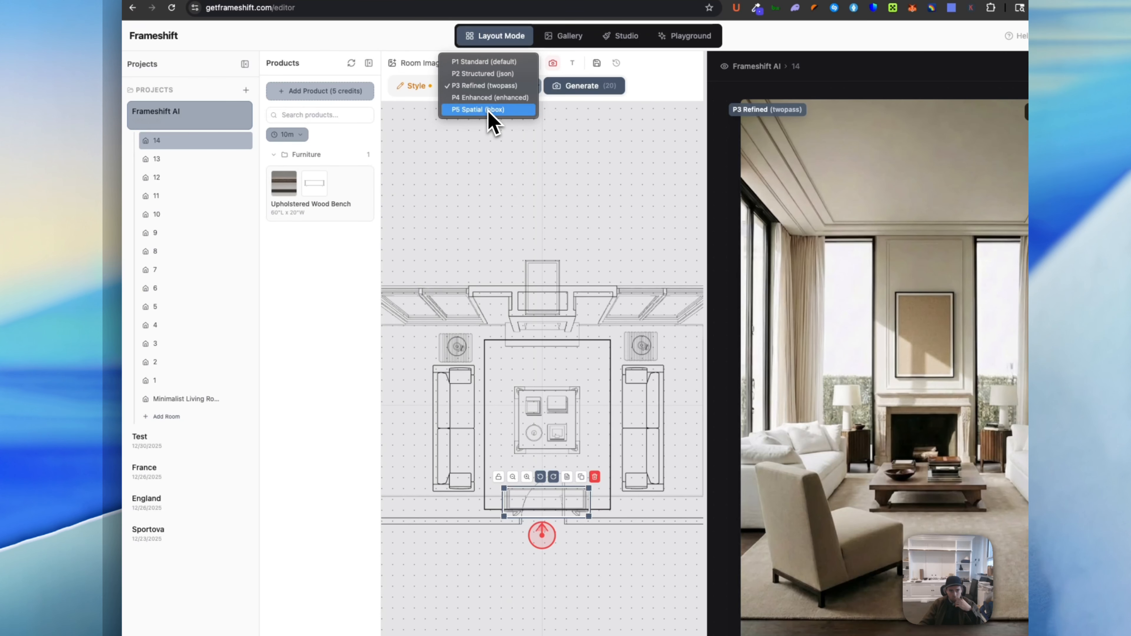
left_click(490, 110)
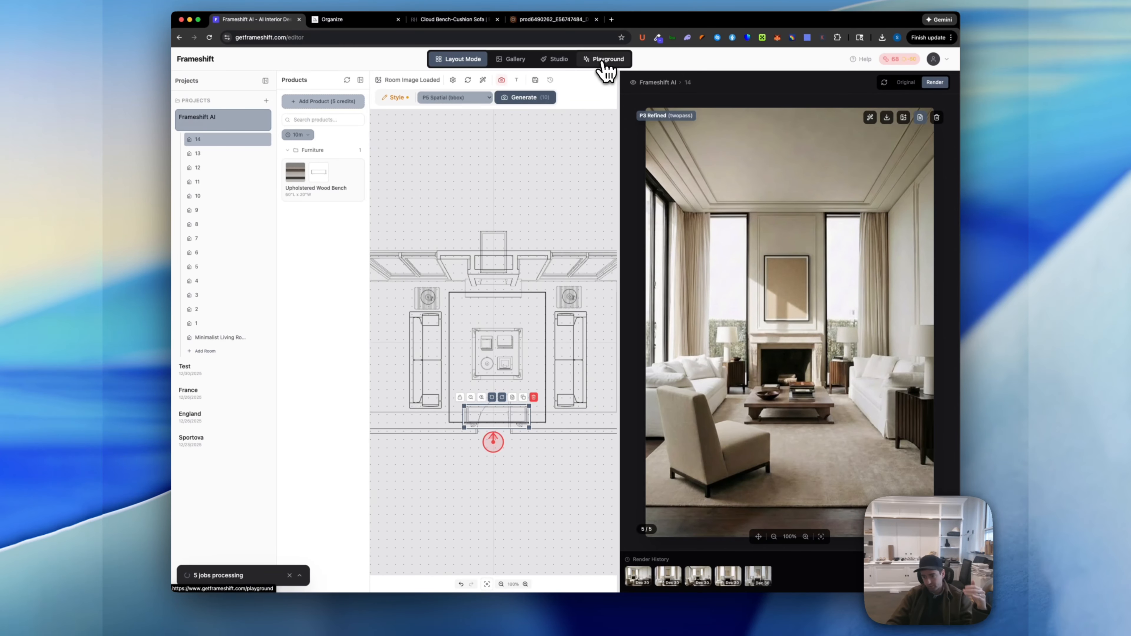
left_click(605, 63)
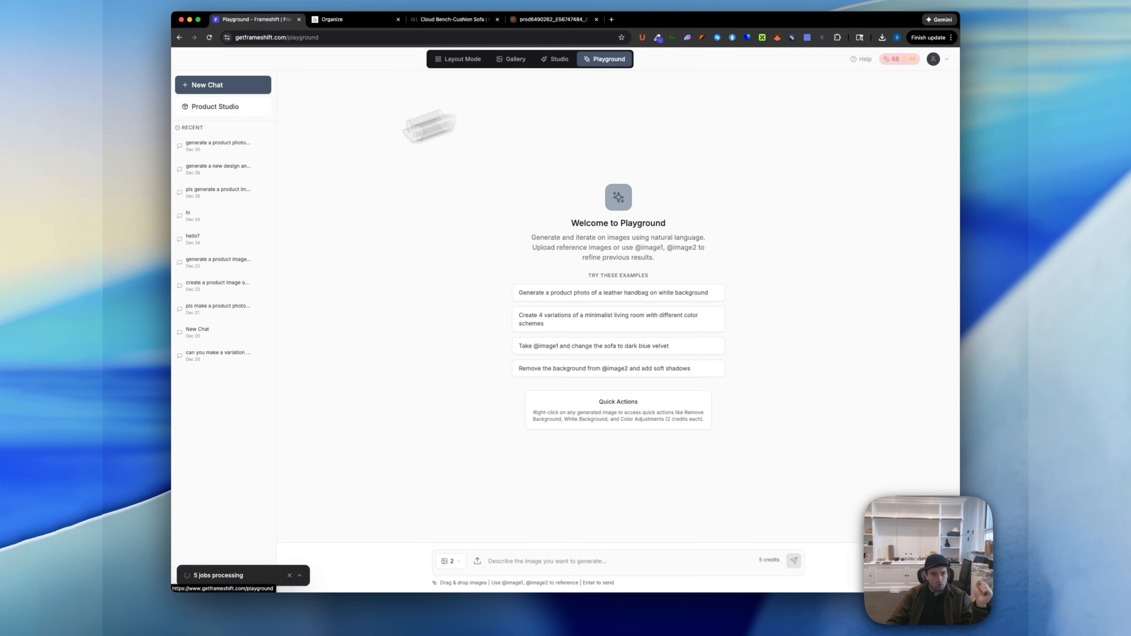
left_click(222, 153)
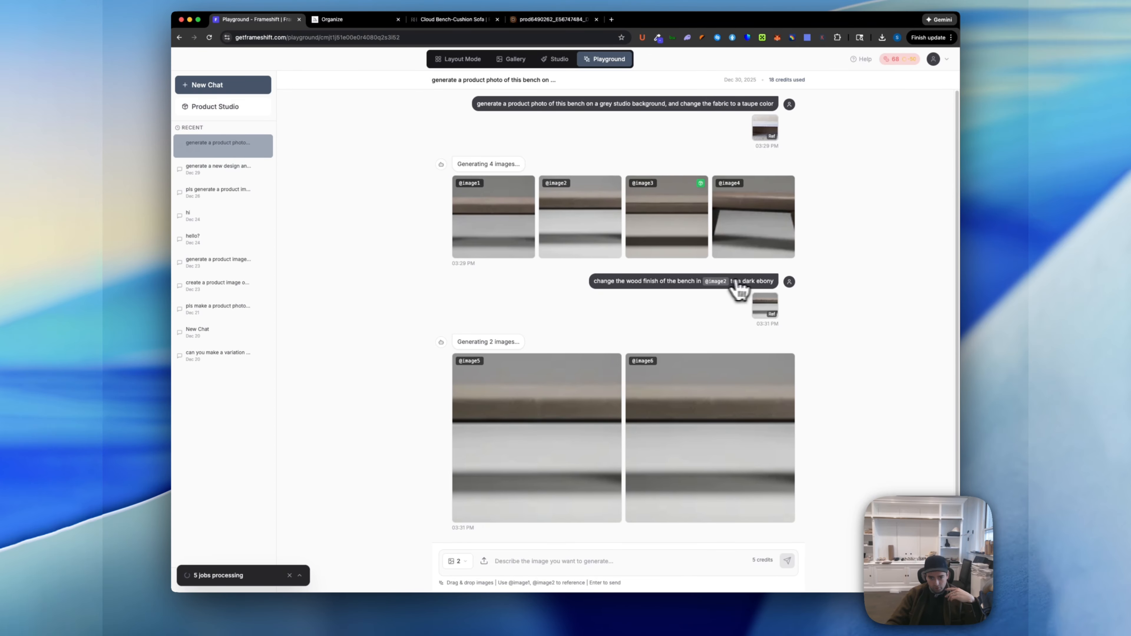
mouse_move(526, 412)
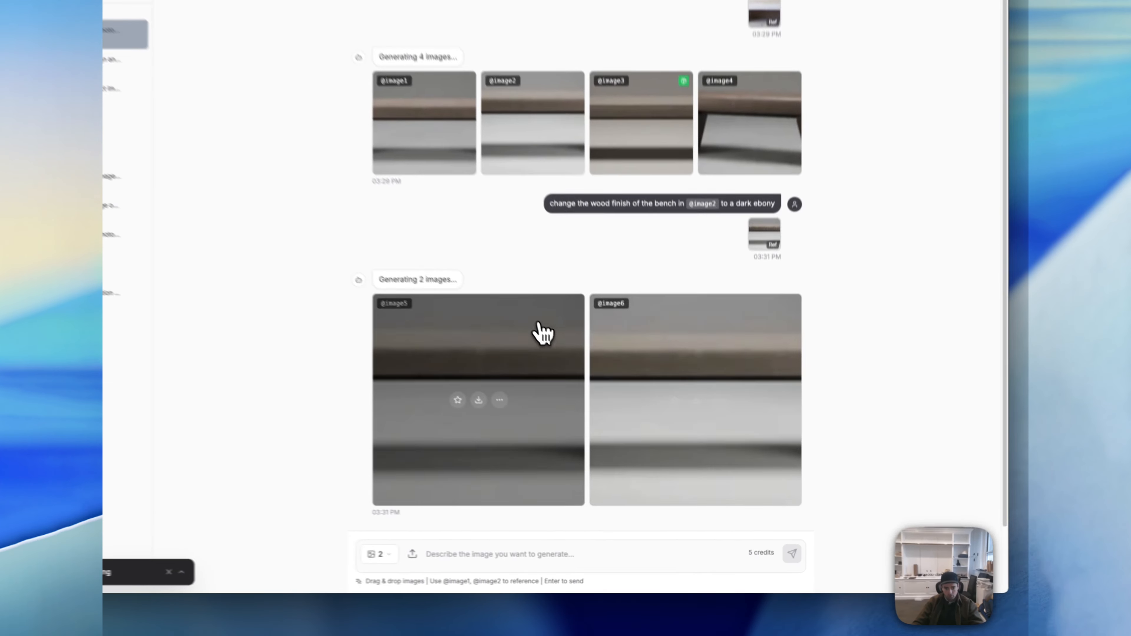
left_click(575, 383)
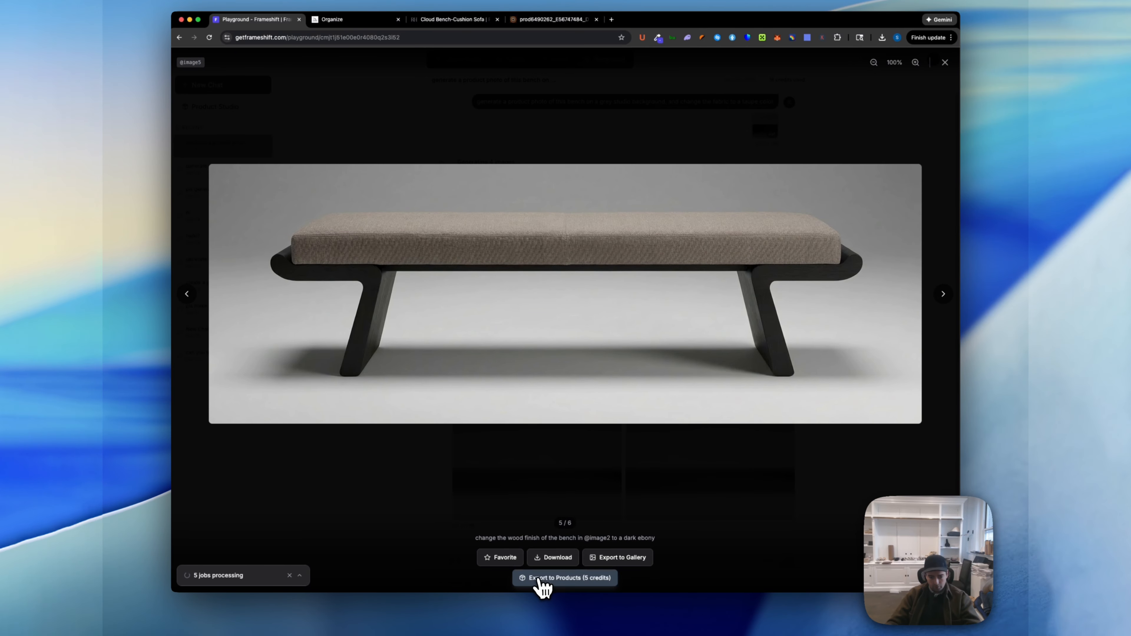
left_click(578, 501)
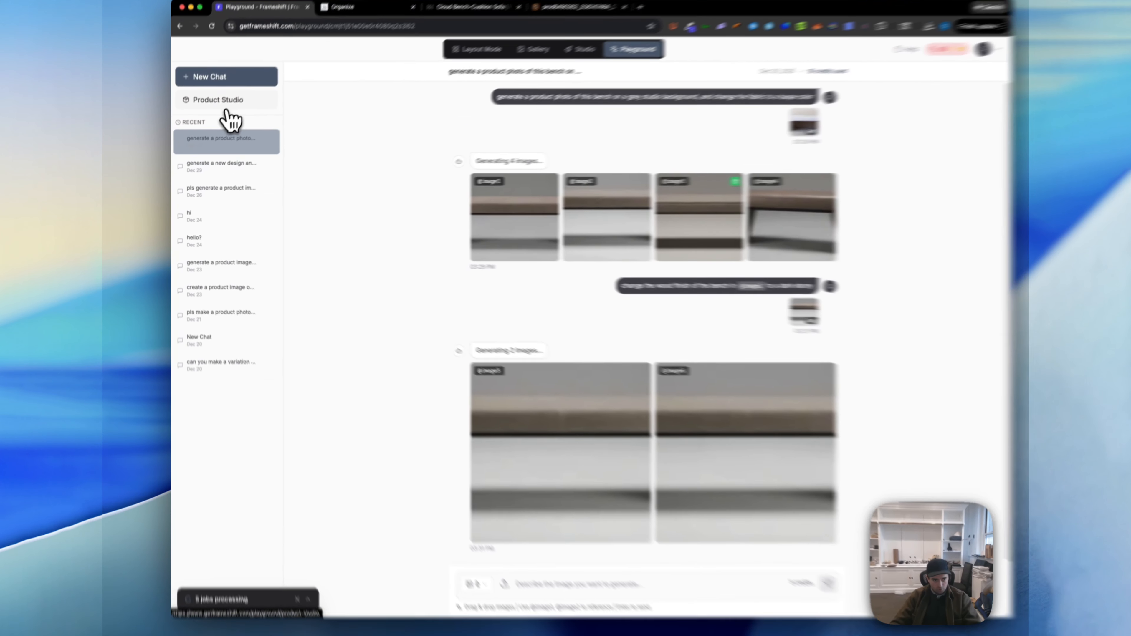
Step: Look through the latest batch results in Product Studio, and return to the bench chat in Playground
left_click(222, 107)
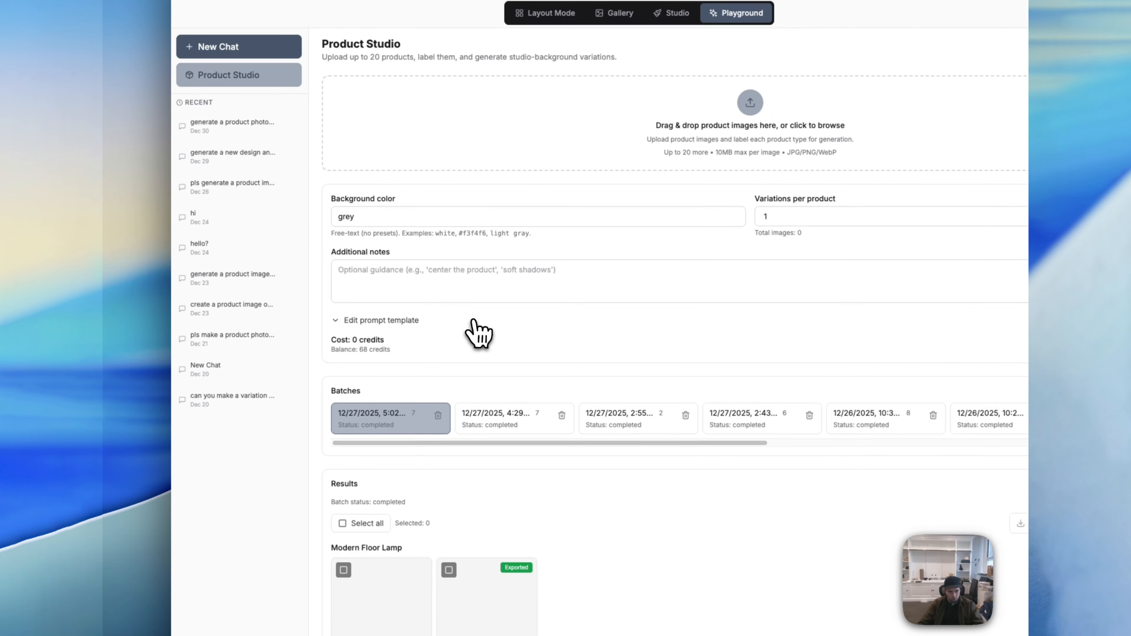
scroll(479, 334, "down", 10)
scroll(530, 332, "up", 15)
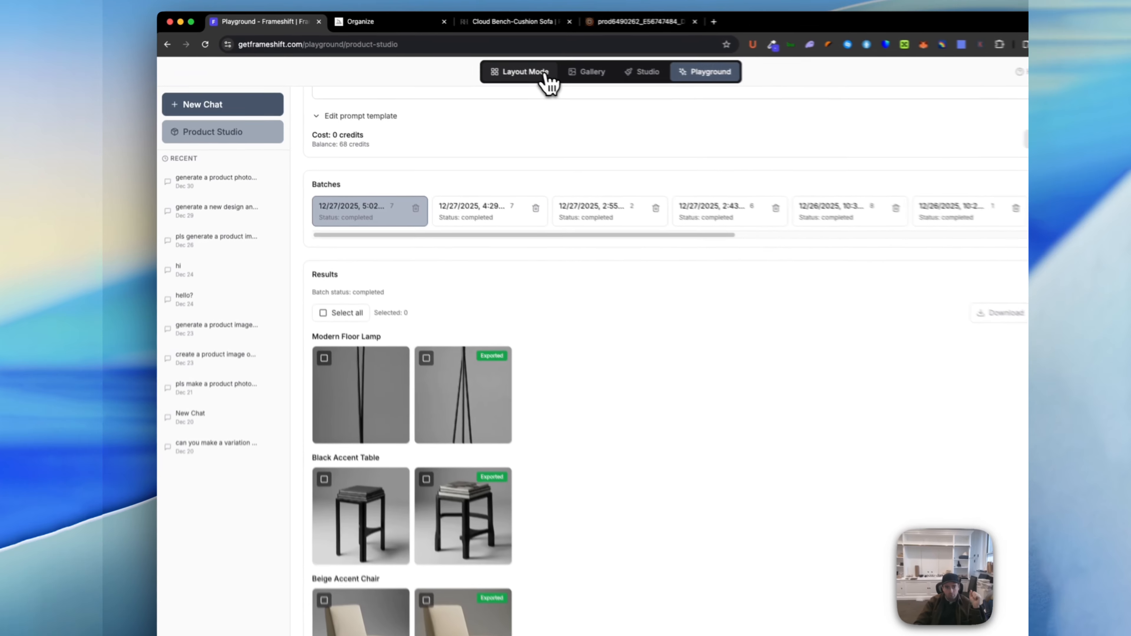
left_click(468, 59)
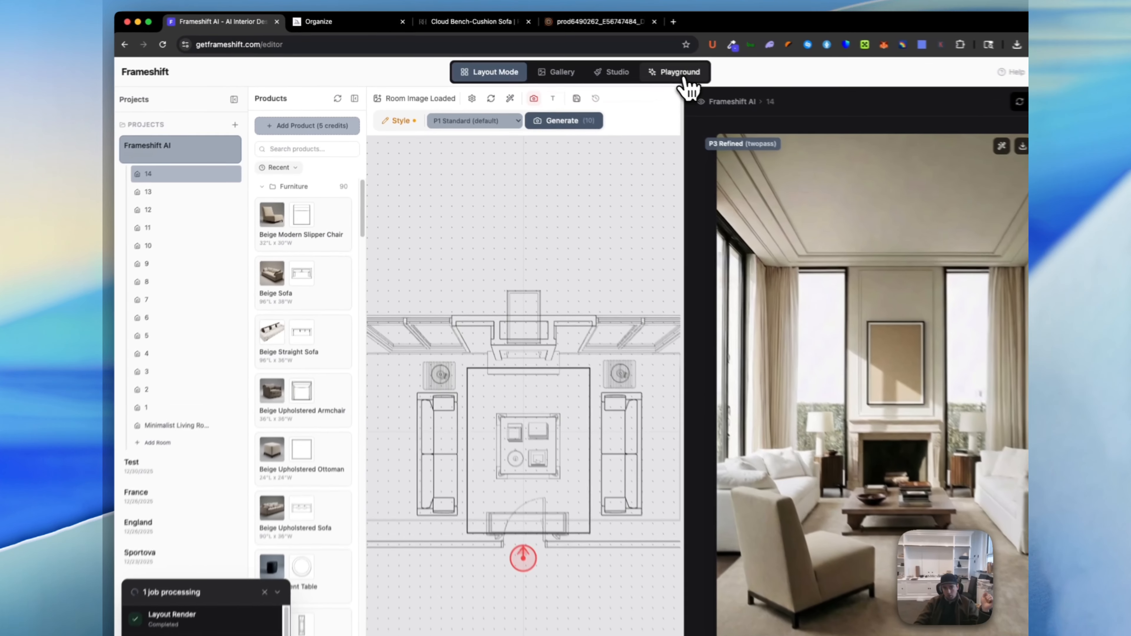
left_click(619, 64)
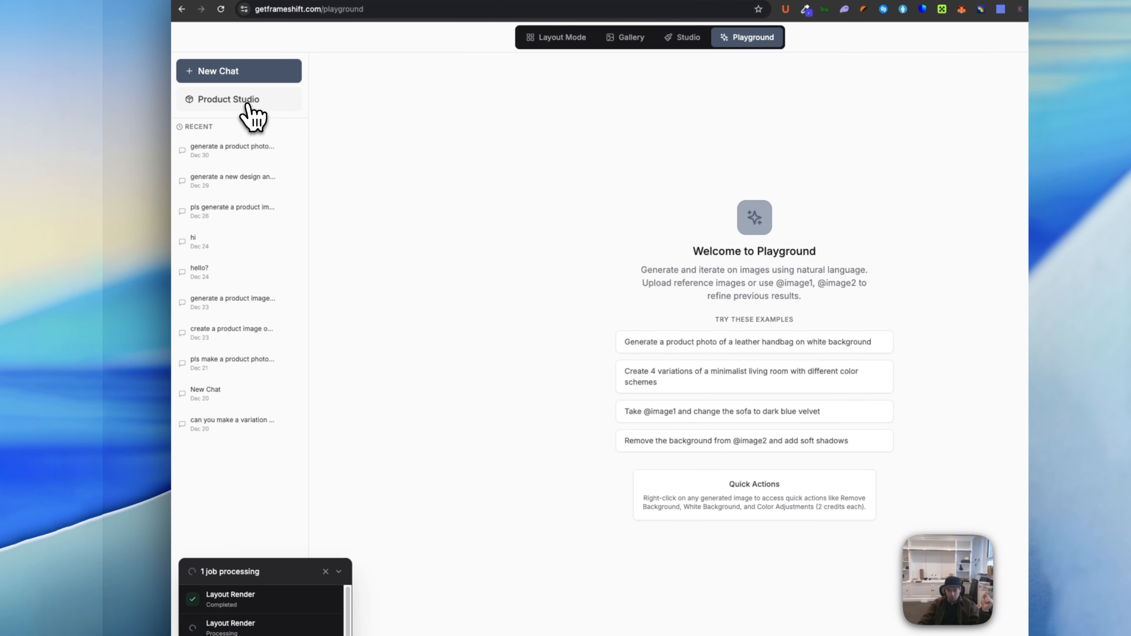
left_click(240, 151)
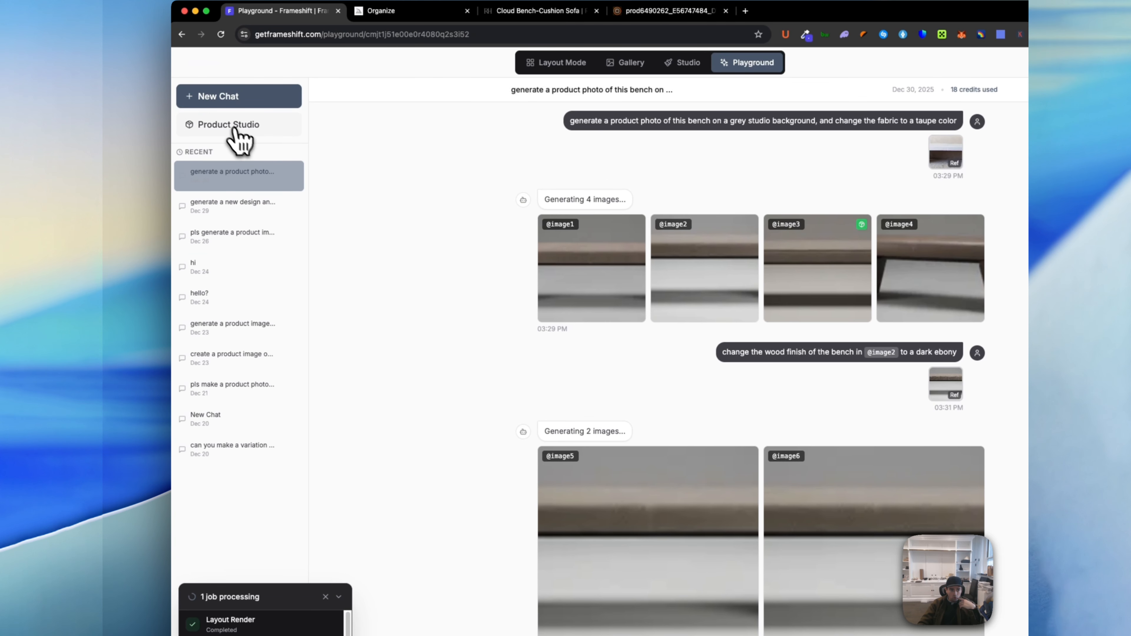
Step: Open room 7's P3 Refined render at full size and capture screenshots of the black leather armchair and the marble coffee table
left_click(139, 66)
scroll(303, 201, "down", 15)
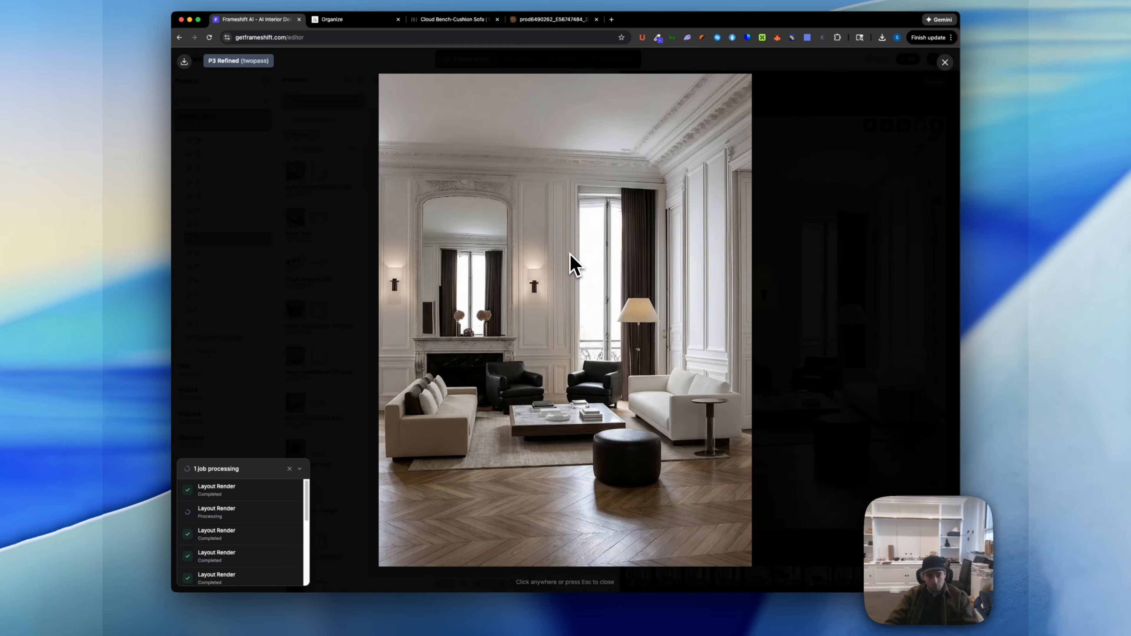
key("super+shift+4")
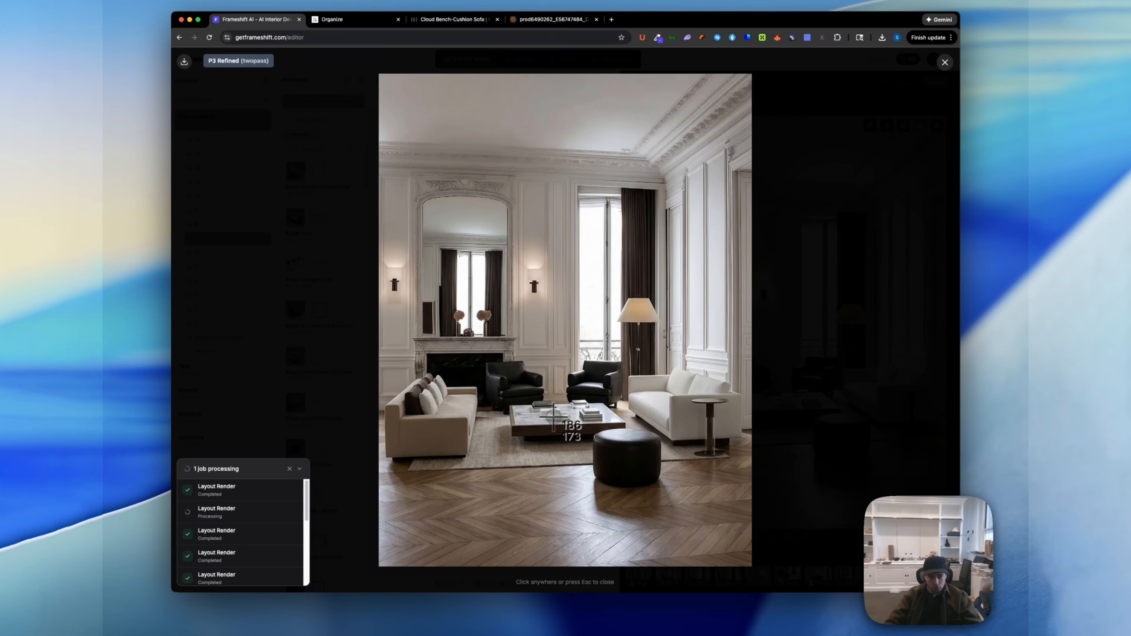
key("Escape")
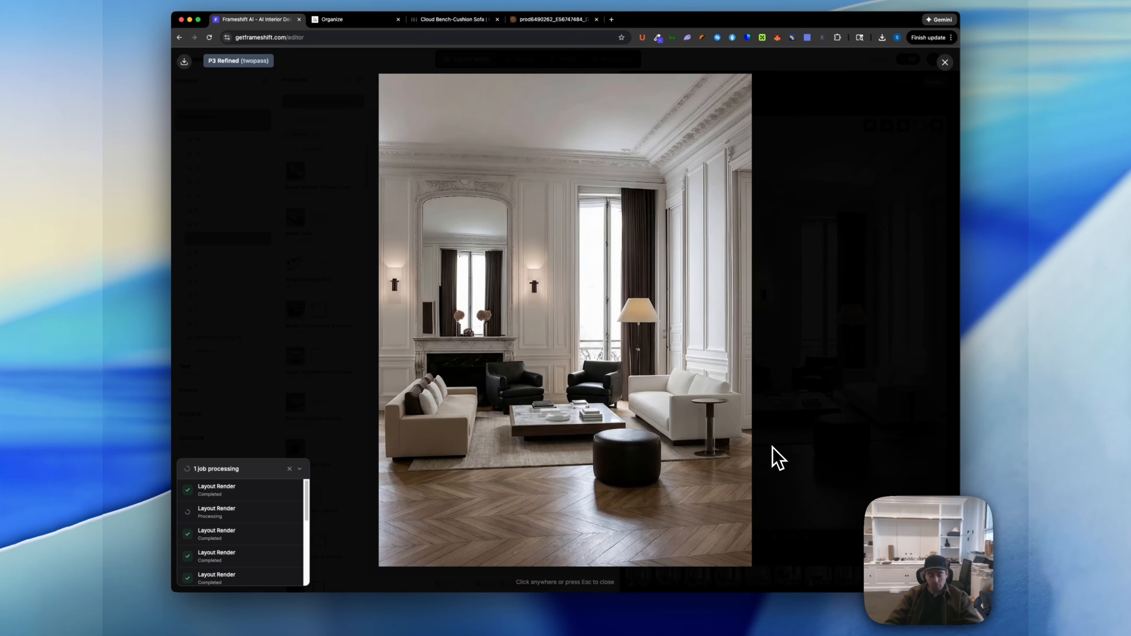
left_click(446, 173)
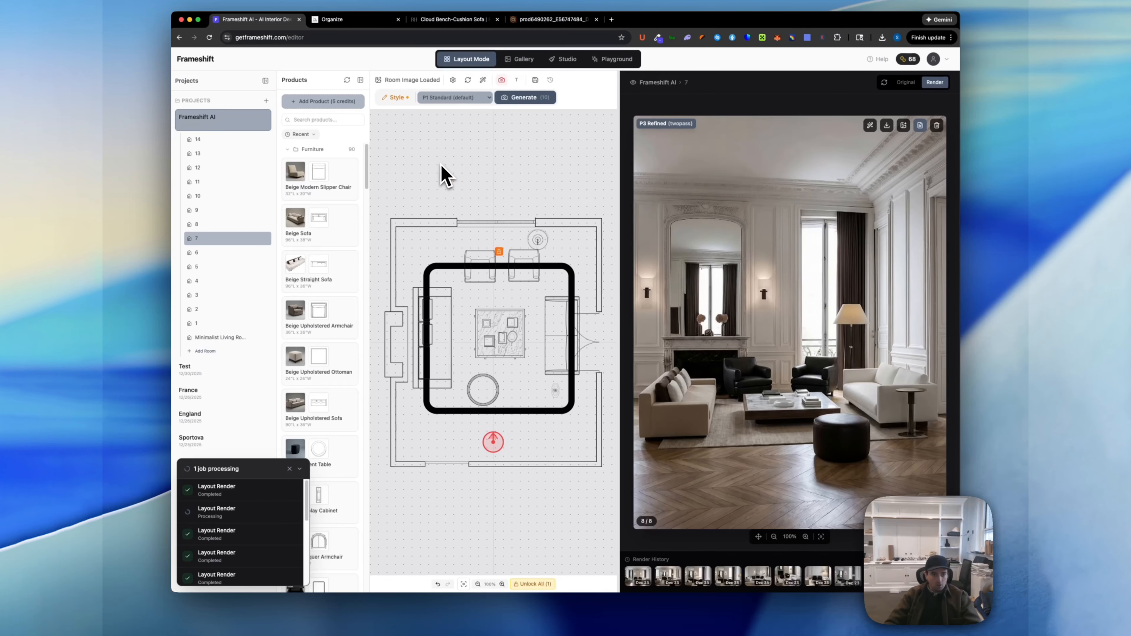
Step: Upload the coffee table and black leather armchair screenshots from Downloads as product images in Product Studio
left_click(616, 59)
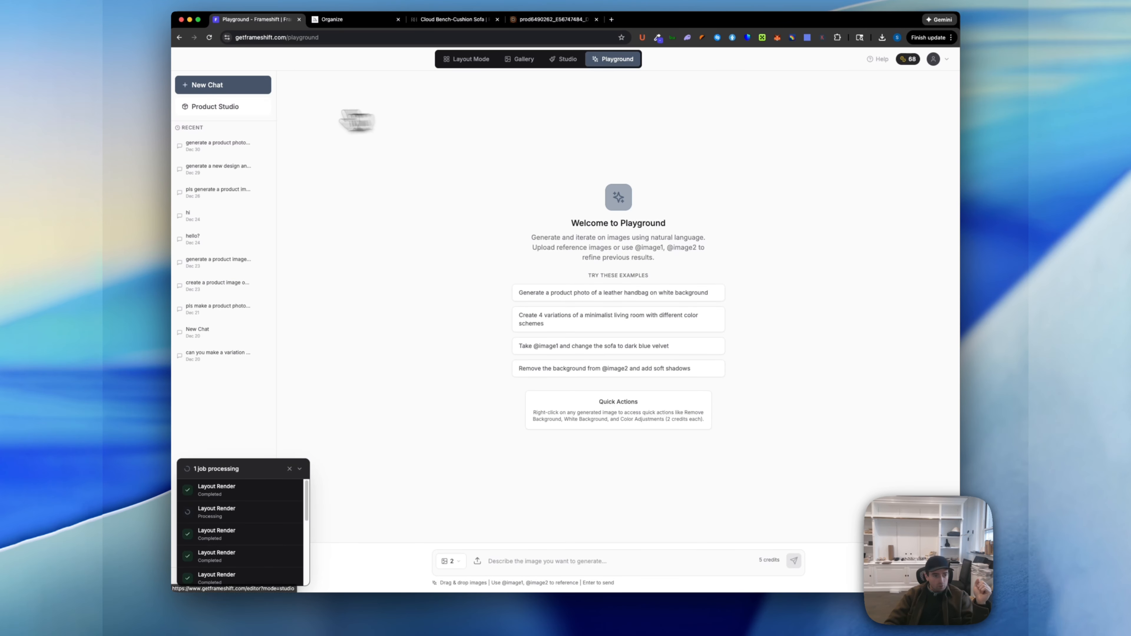
left_click(236, 110)
scroll(561, 164, "down", 10)
scroll(621, 427, "down", 3)
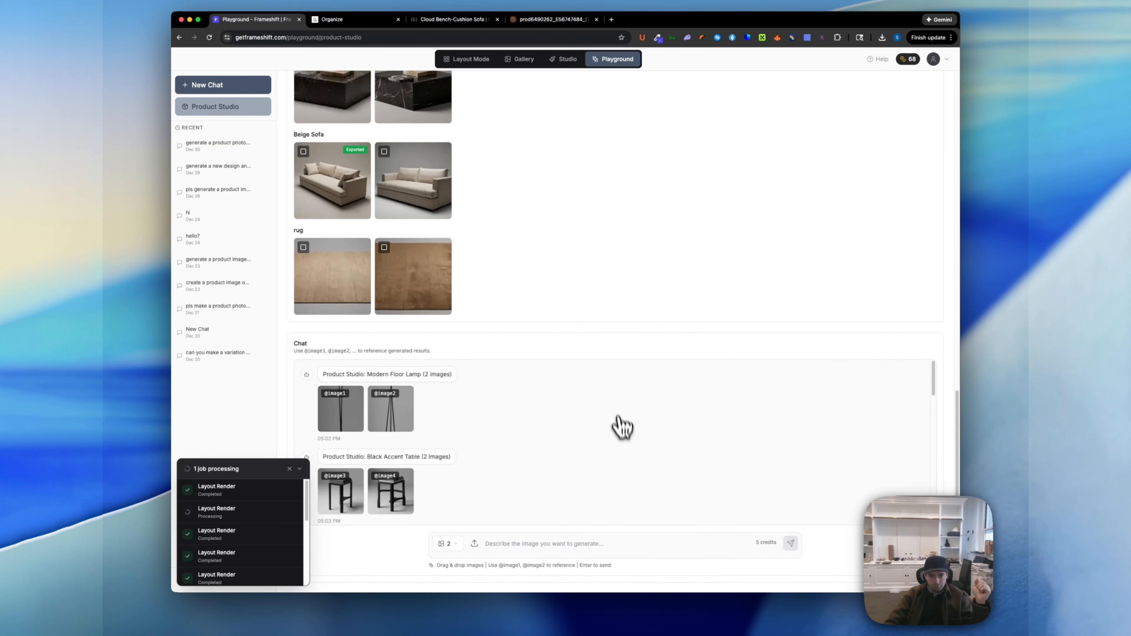
scroll(621, 371, "up", 15)
left_click(614, 177)
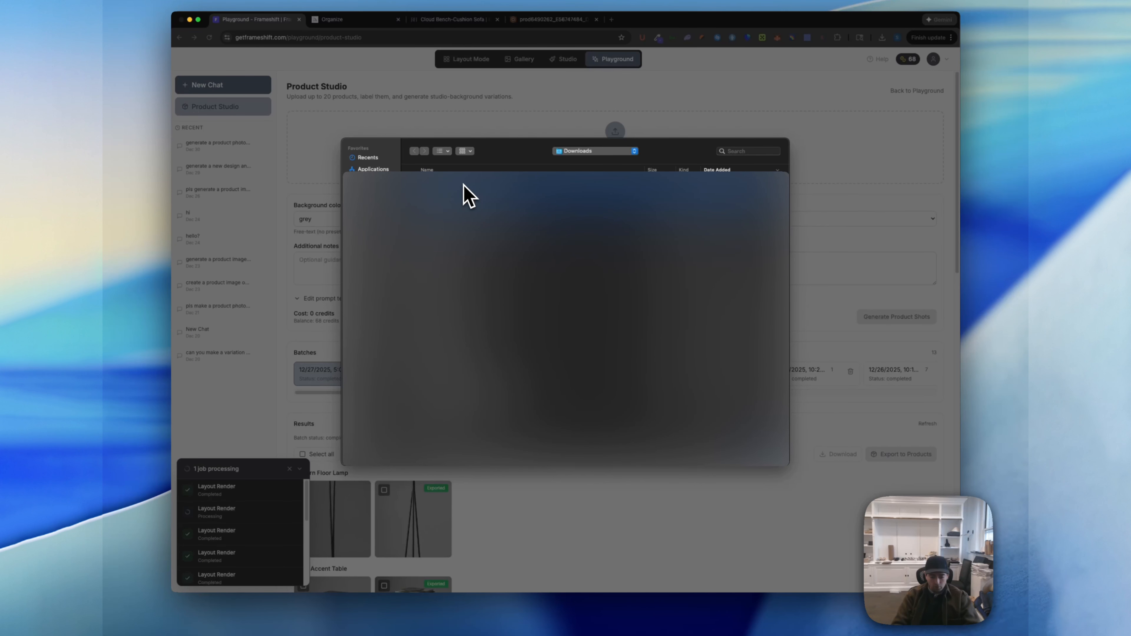
key("Return")
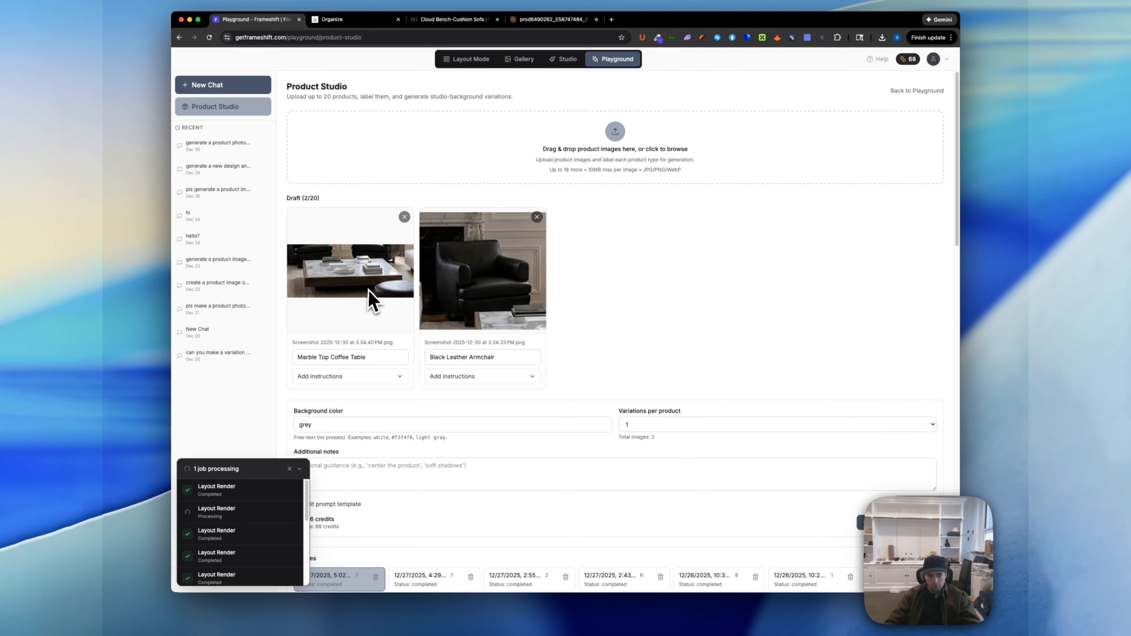
Step: Add the instruction "keep the accessories on the table" to the Marble Top Coffee Table and set the variations per product to 2
left_click(366, 376)
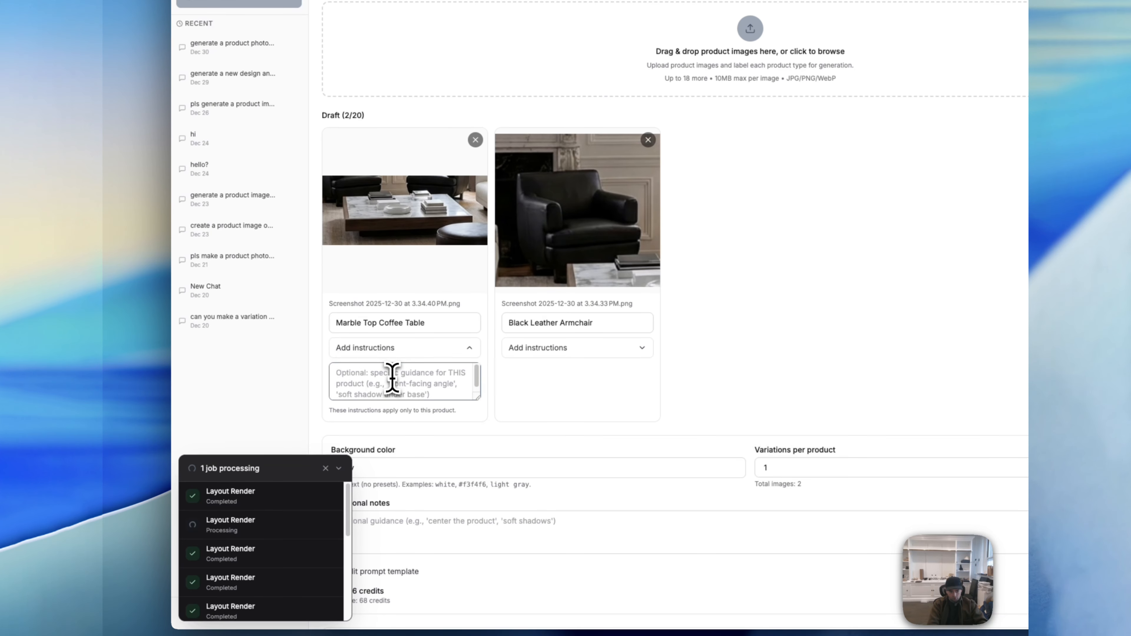
type("keep the accessories on the table")
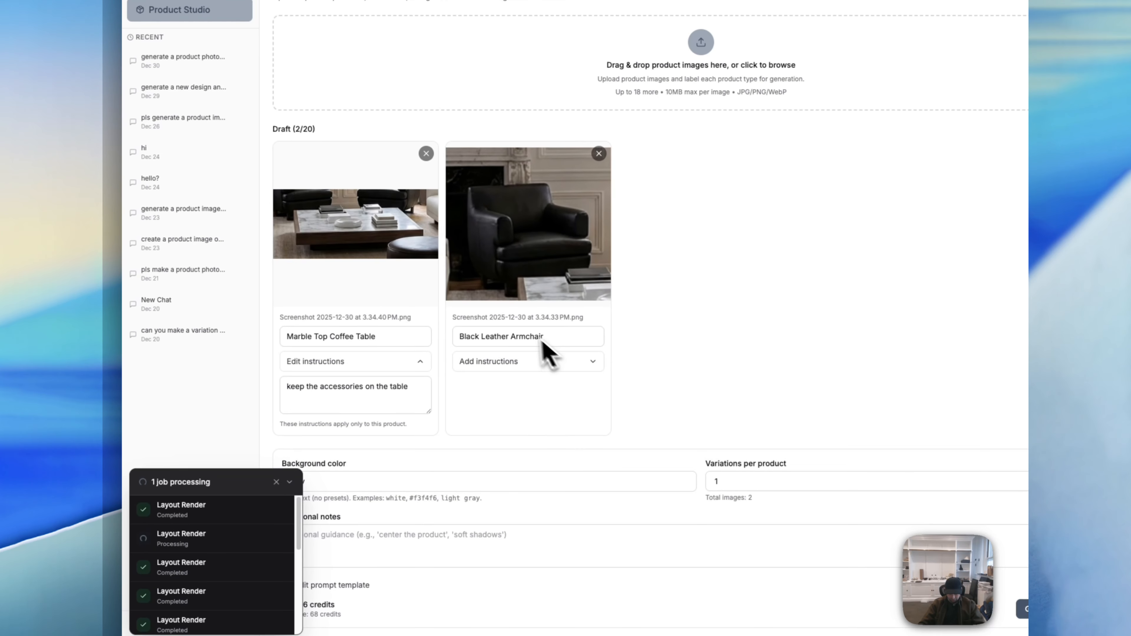
scroll(613, 464, "down", 3)
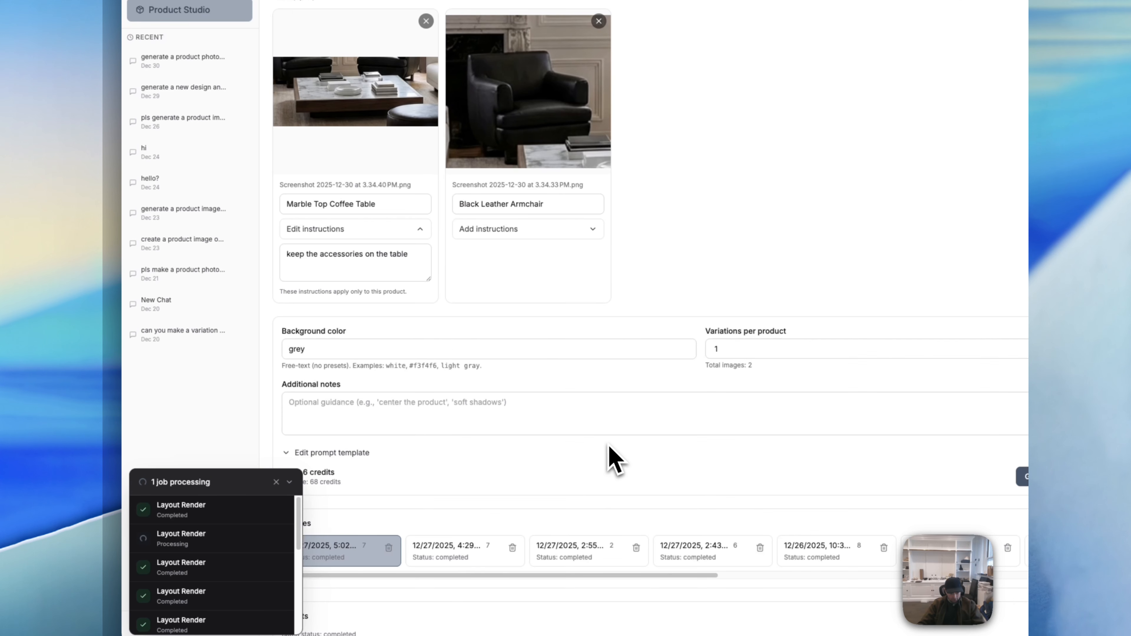
double_click(342, 352)
left_click(376, 347)
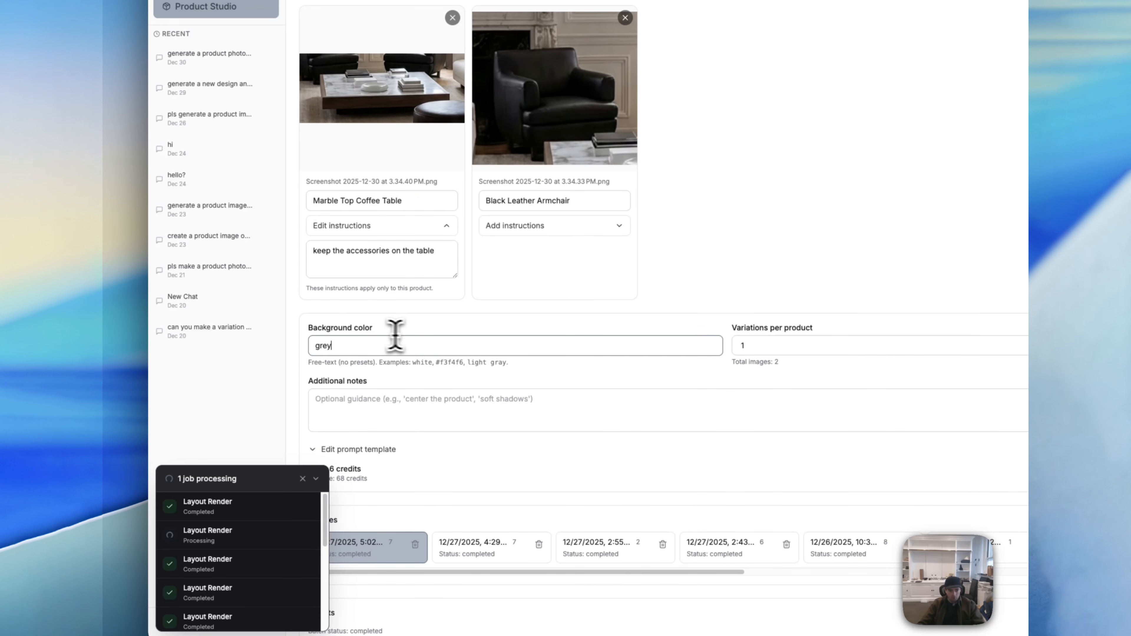
left_click(868, 344)
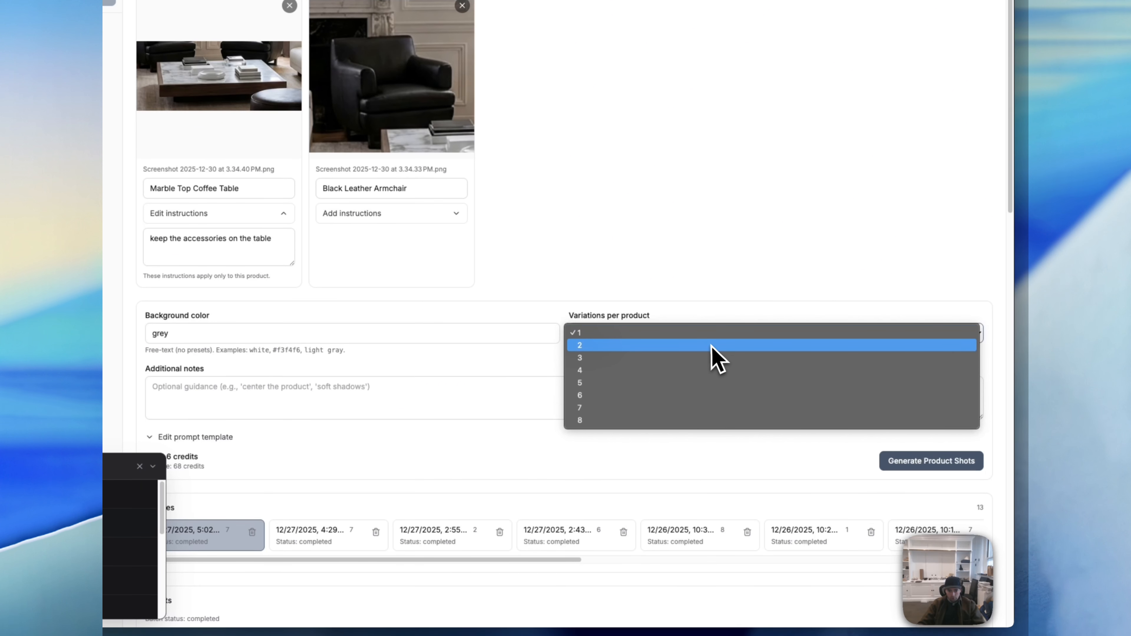
left_click(835, 356)
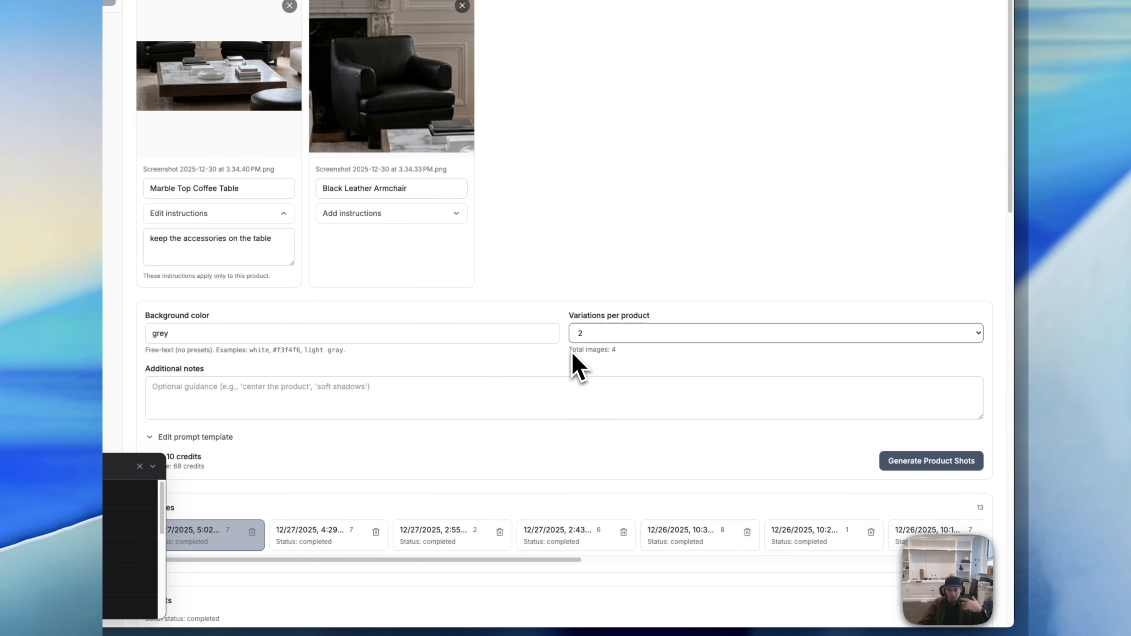
Step: Review the additional notes field and the credit cost of the product shots
scroll(534, 384, "down", 2)
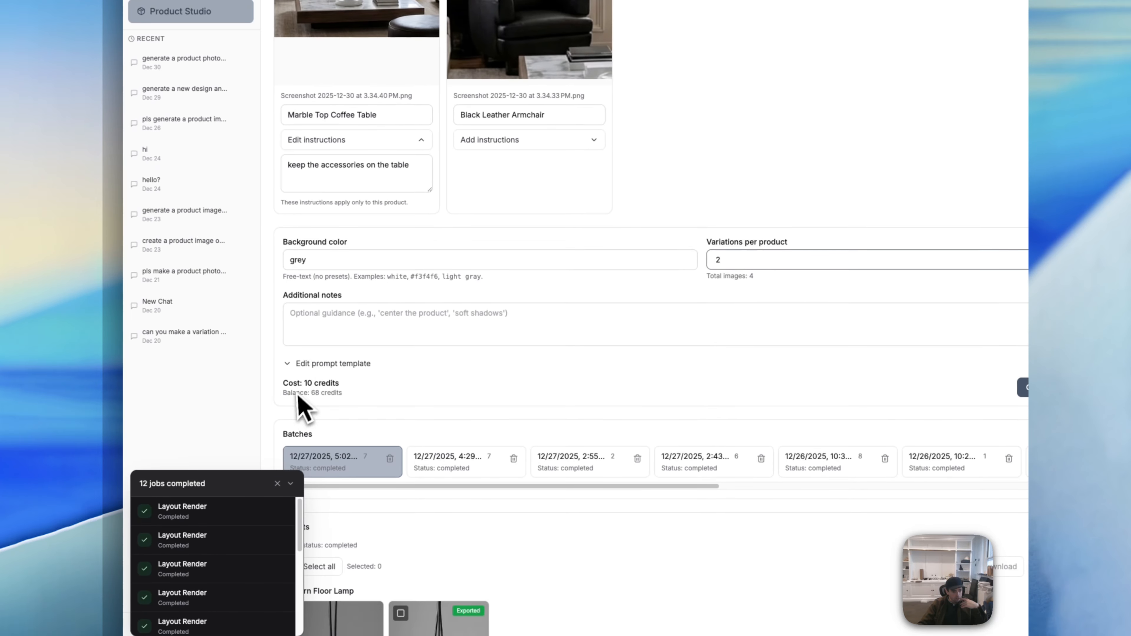
scroll(332, 365, "down", 1)
left_click(328, 273)
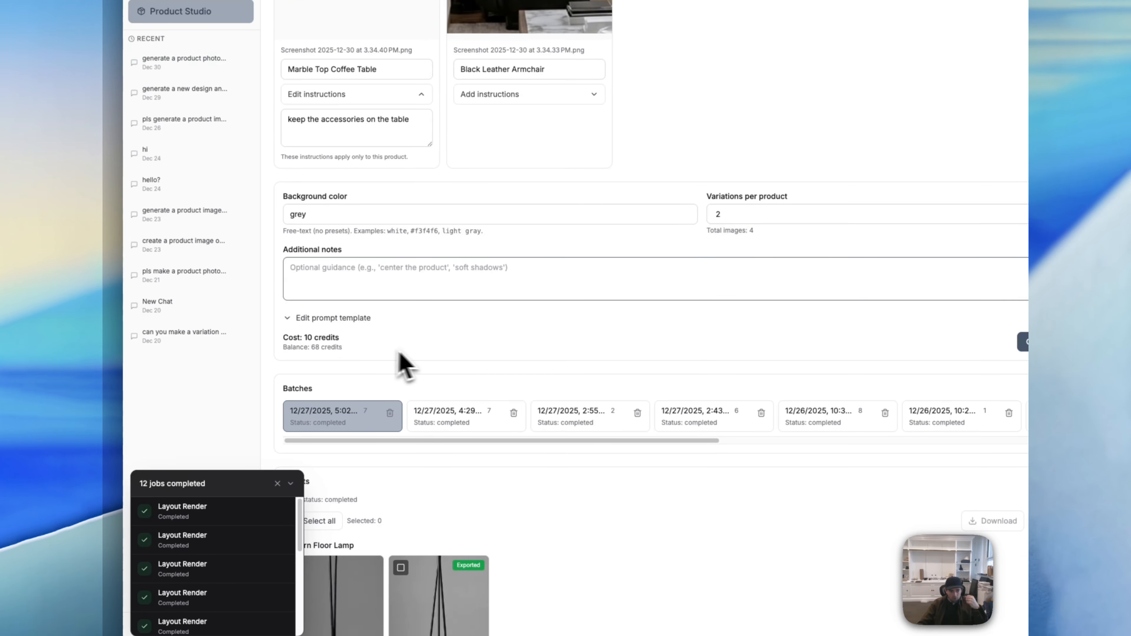
left_click_drag(345, 340, 292, 339)
left_click(331, 344)
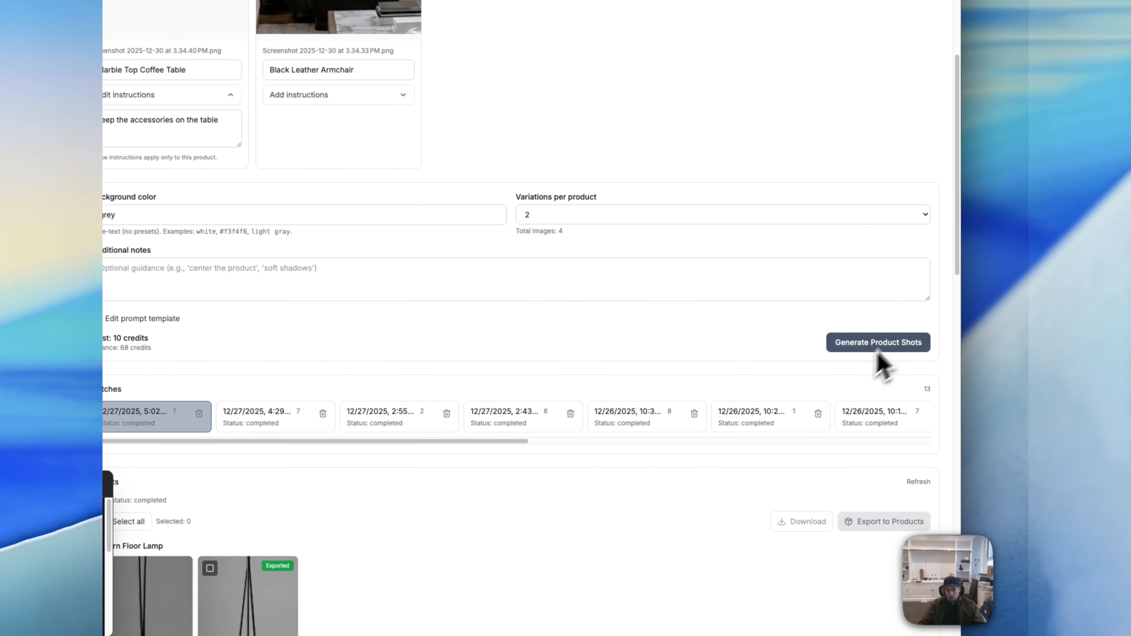
Step: Generate the product shots for the Marble Top Coffee Table and Black Leather Armchair and open the new batch's results
left_click(853, 346)
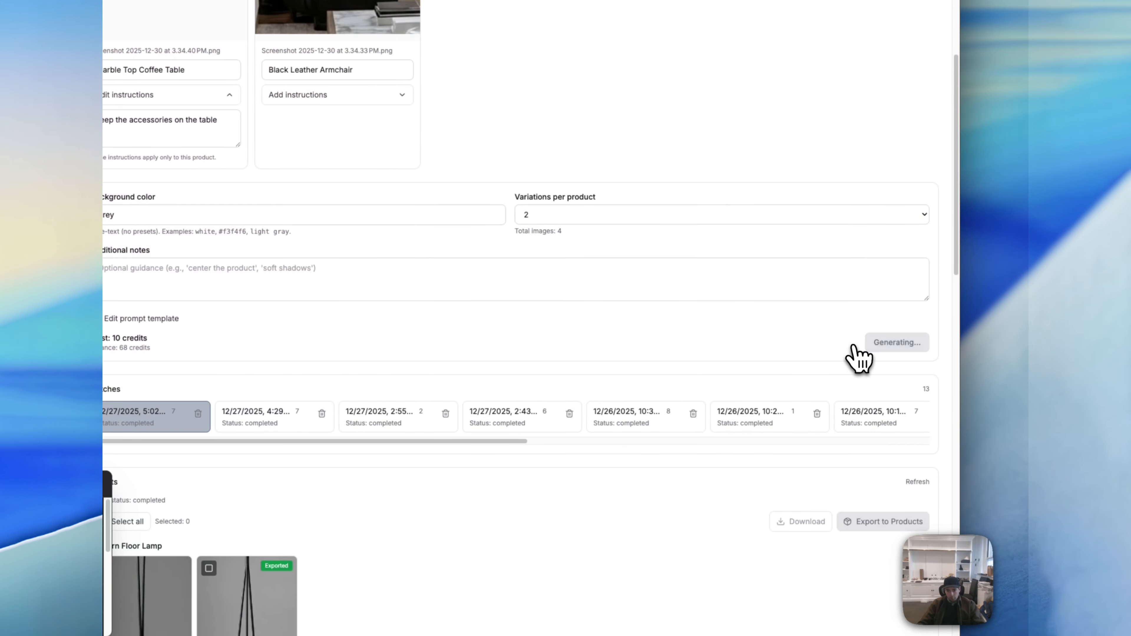
left_click(295, 431)
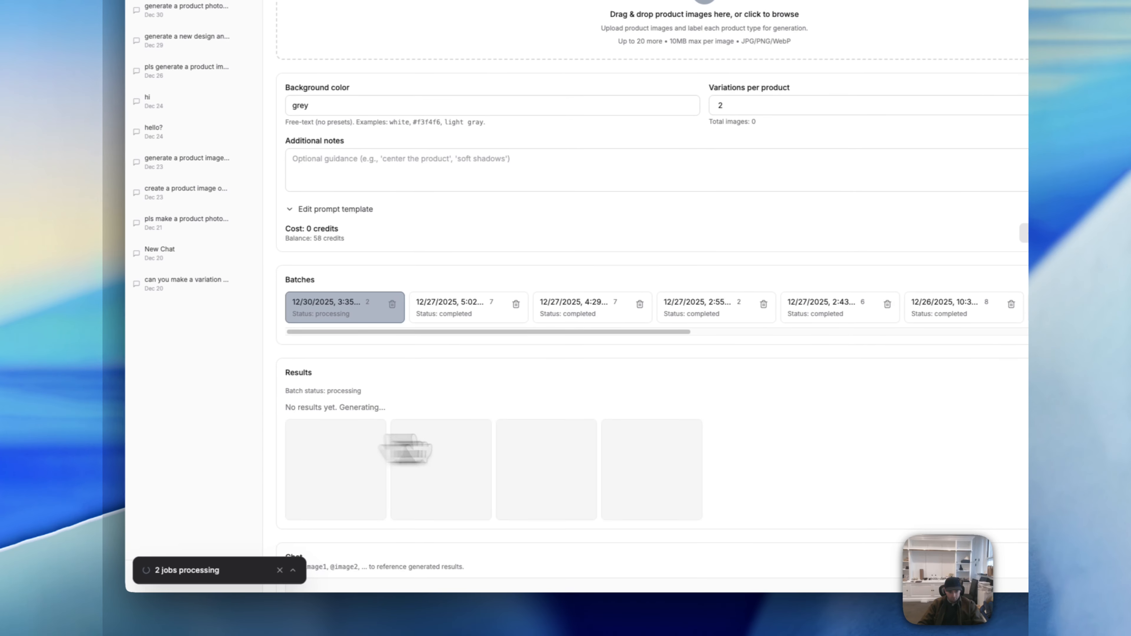
scroll(702, 420, "down", 5)
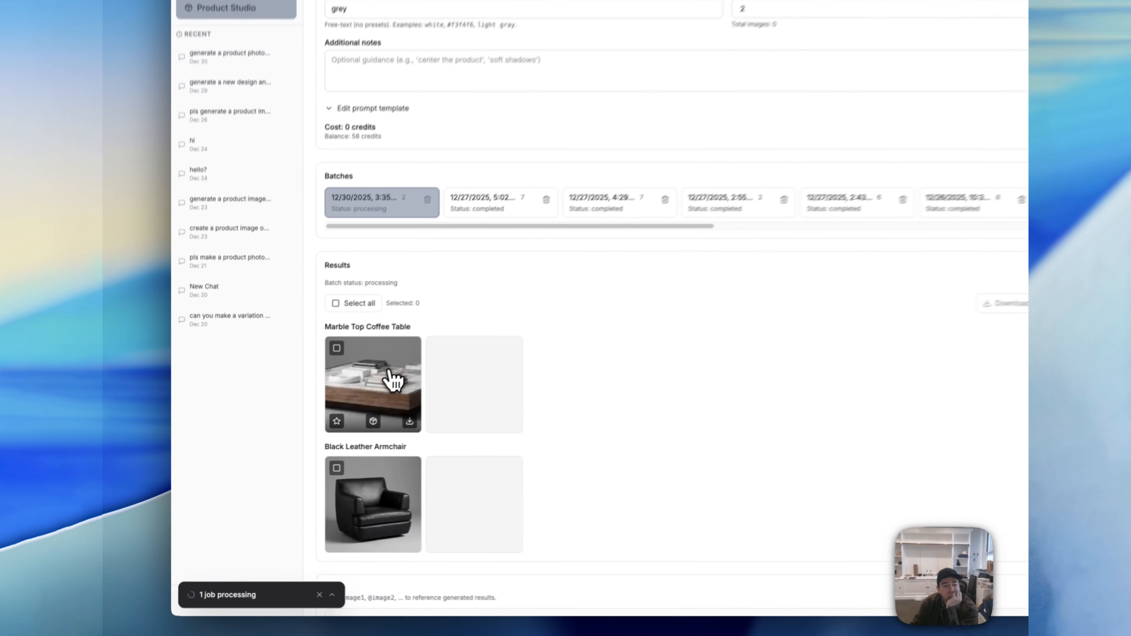
Step: View the two Marble Top Coffee Table shots at full size and compare the variations
left_click(348, 407)
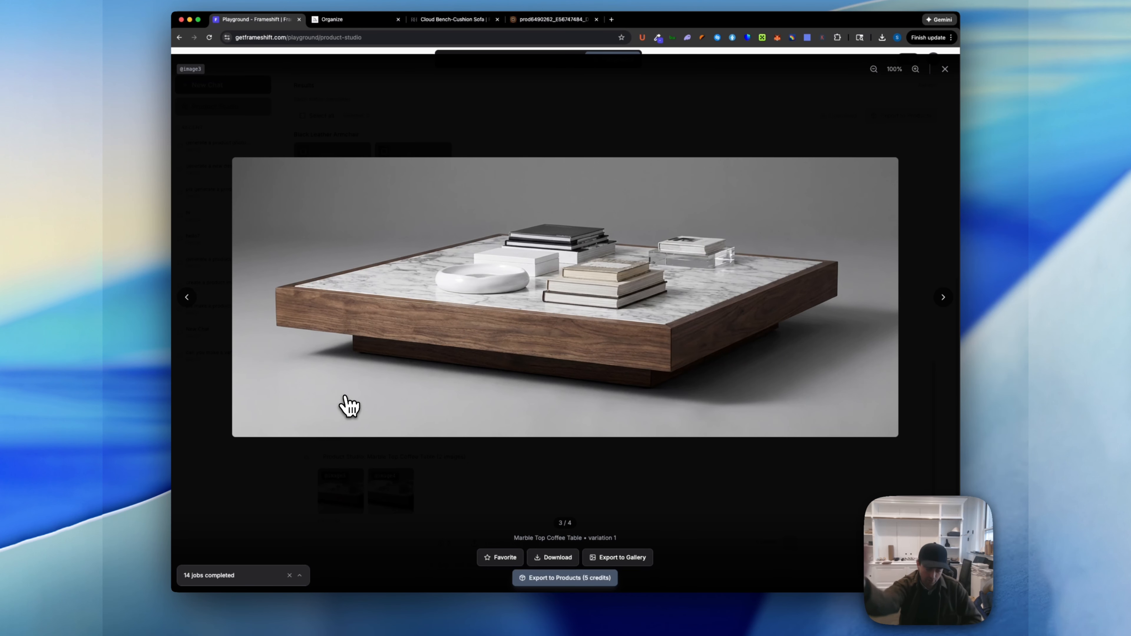
key("Right")
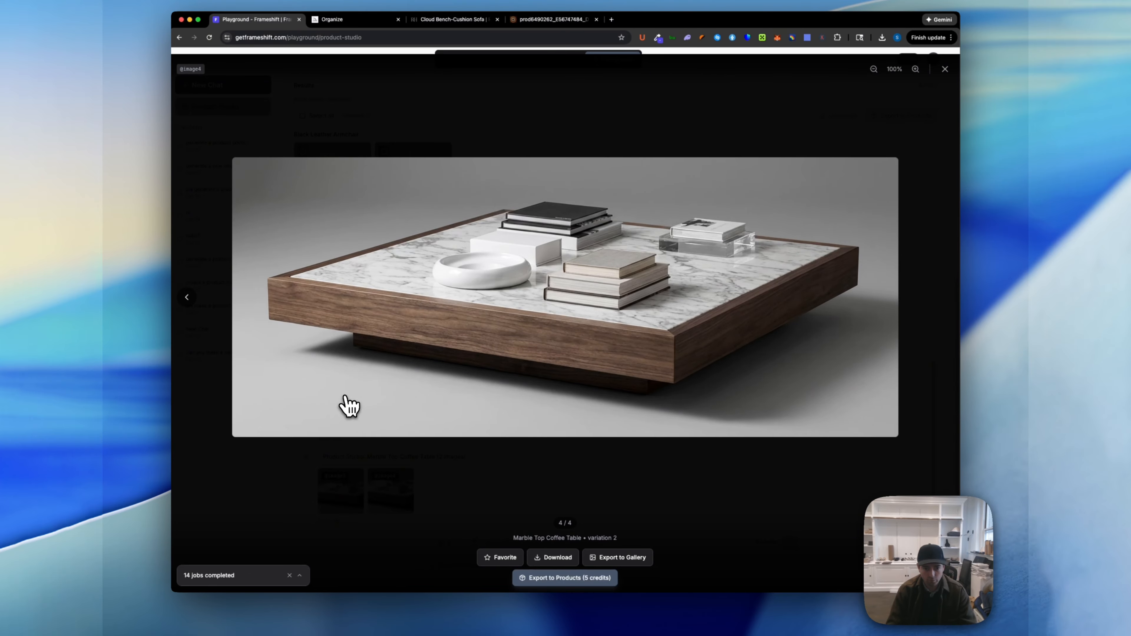
key("Left")
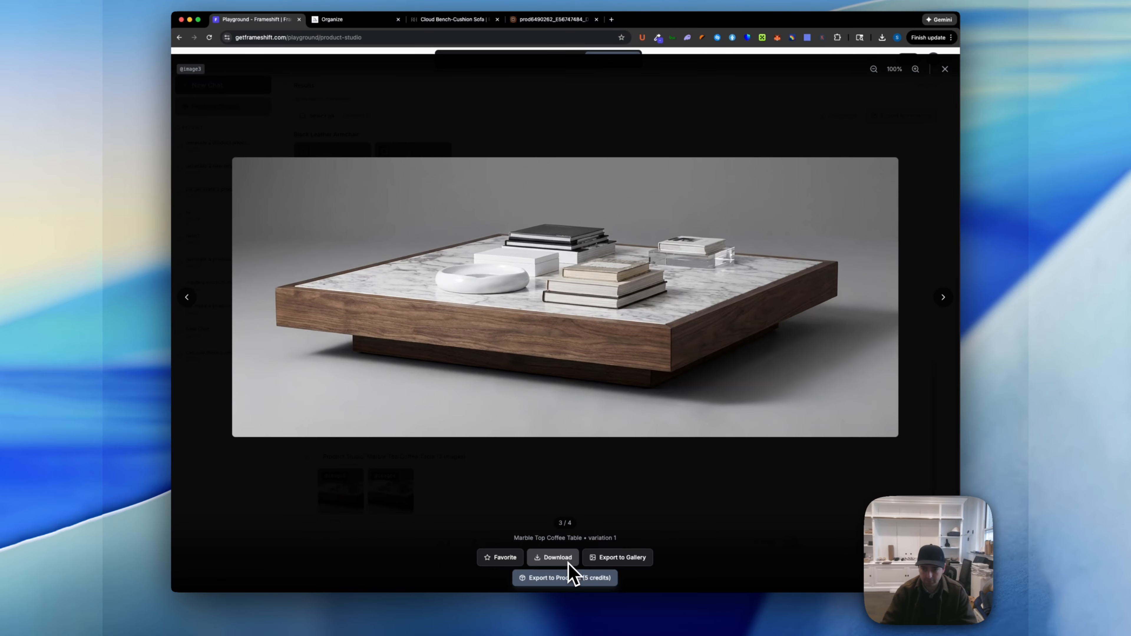
left_click(748, 455)
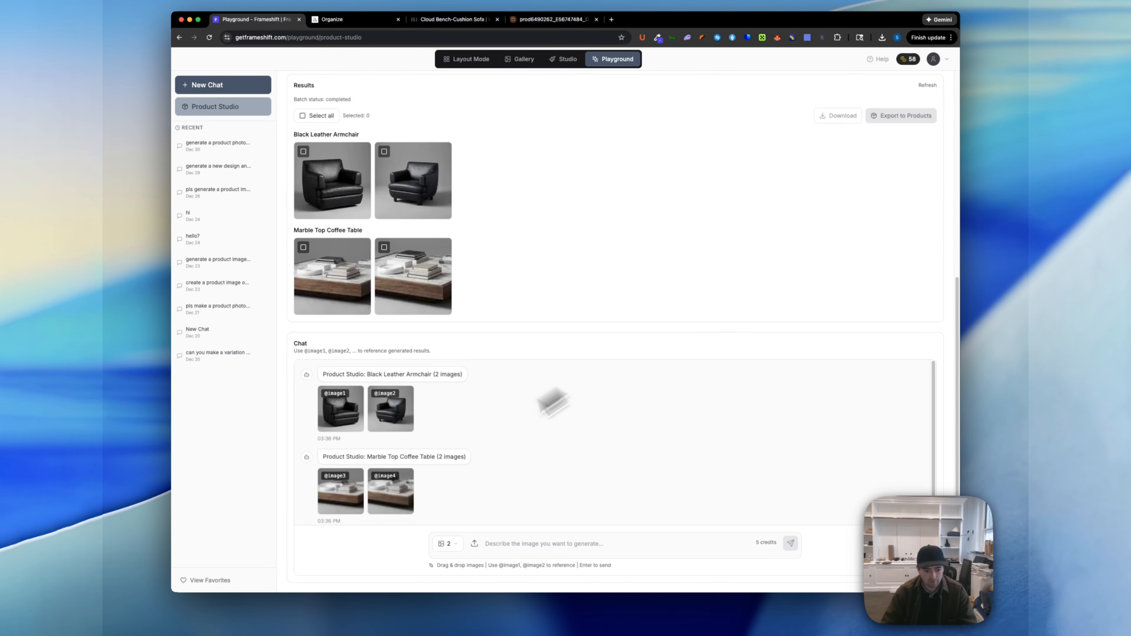
Step: View both Black Leather Armchair shots at full size
left_click(350, 426)
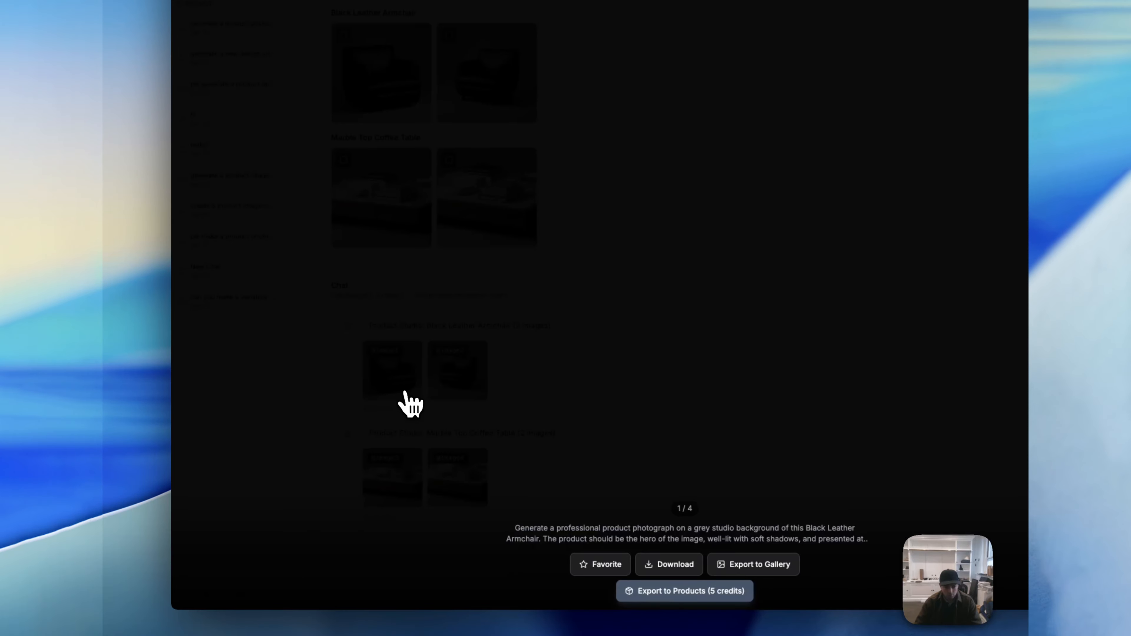
key("Right")
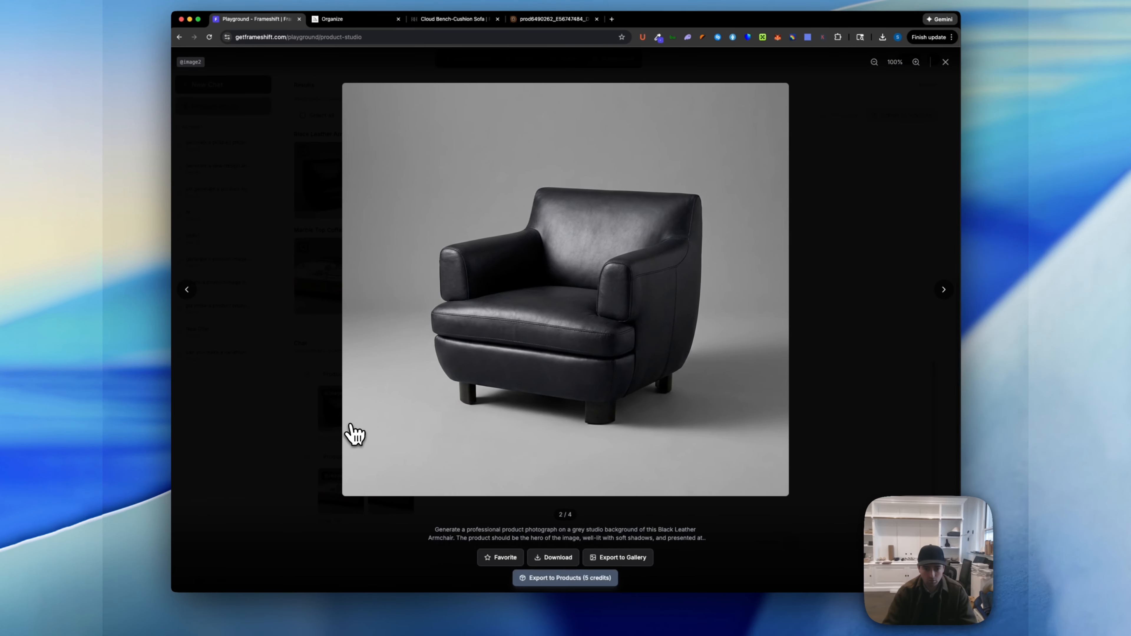
key("Escape")
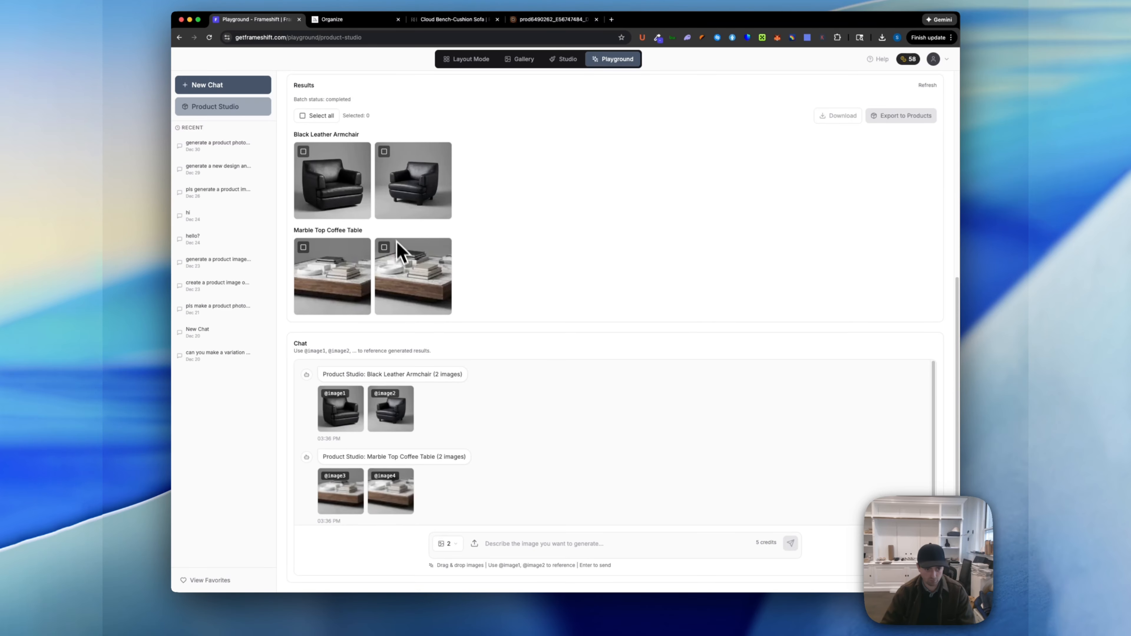
Step: Select the first Black Leather Armchair shot and the second Marble Top Coffee Table shot in the results
scroll(422, 376, "up", 6)
scroll(422, 376, "down", 4)
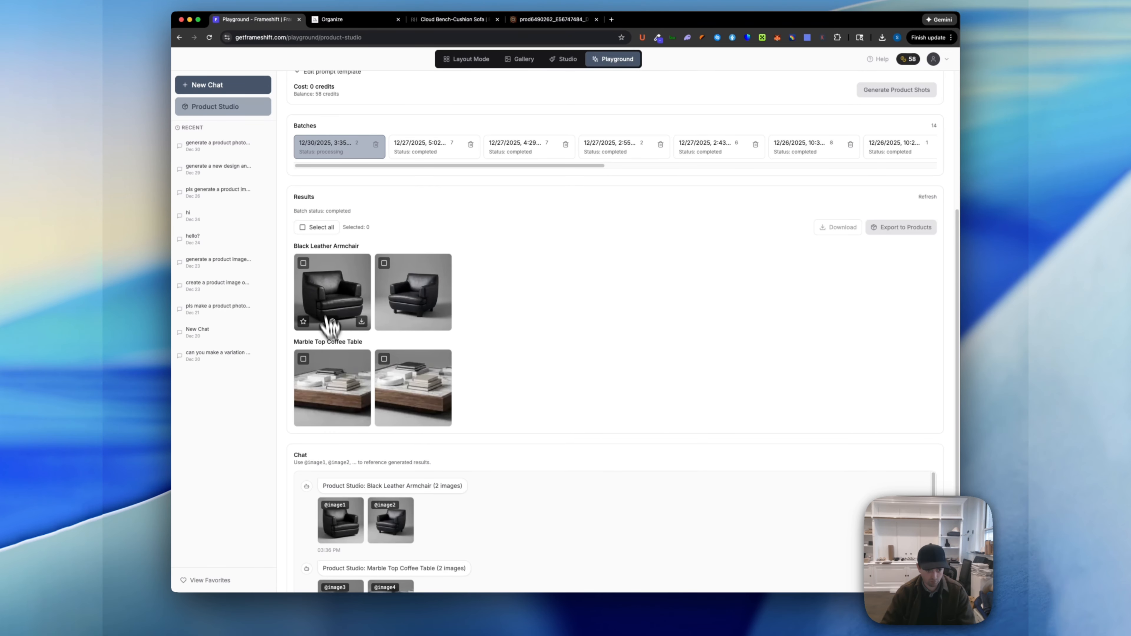
left_click(302, 261)
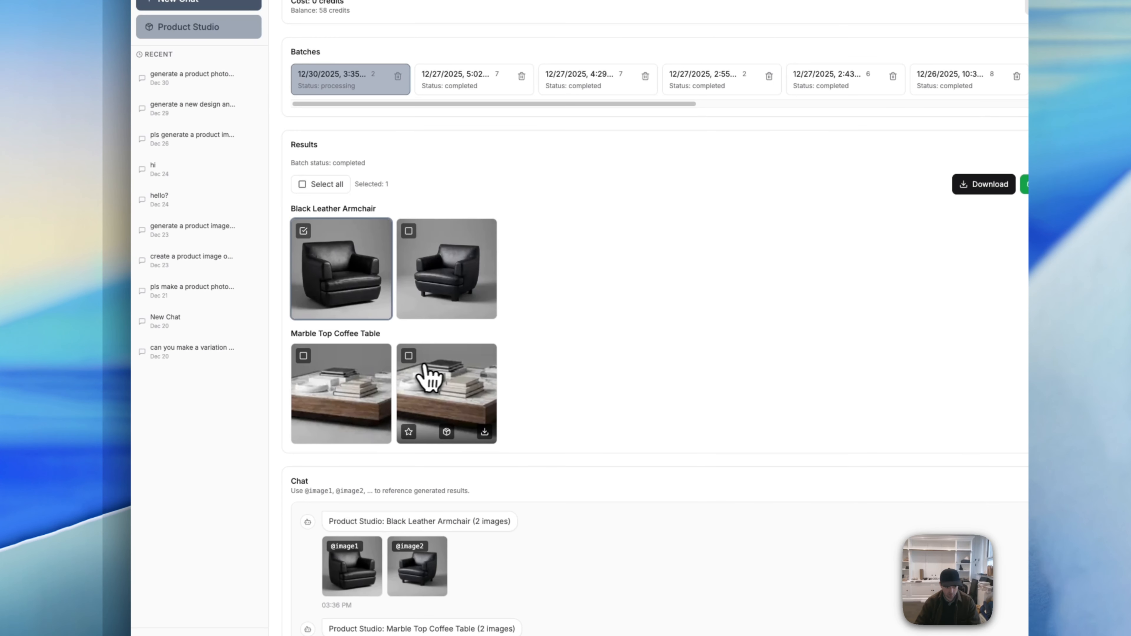
left_click(408, 356)
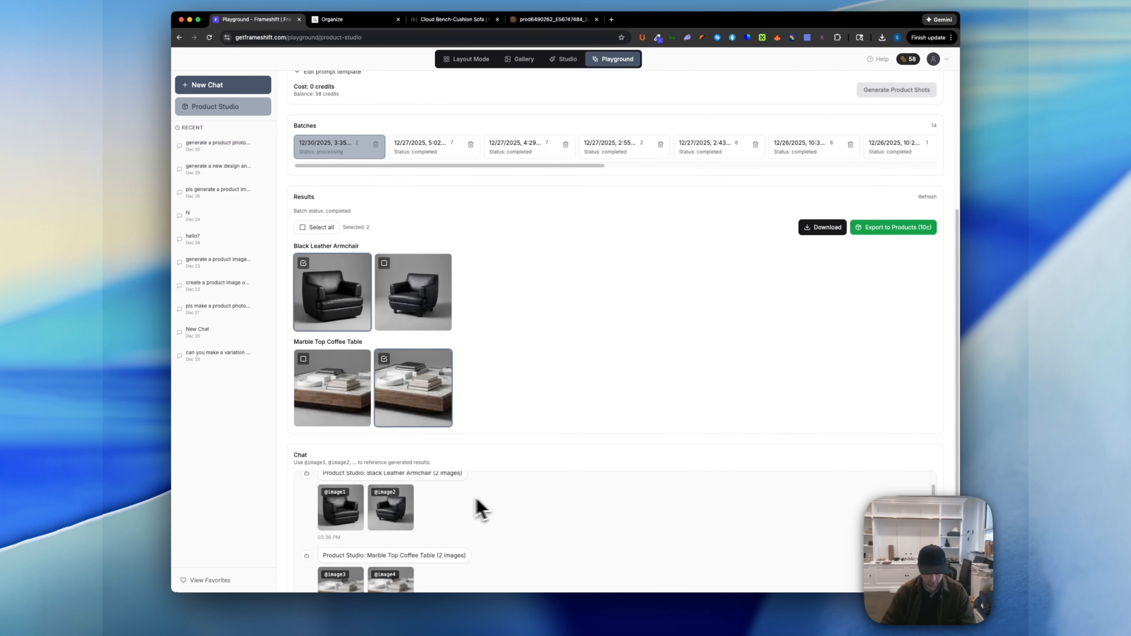
scroll(475, 505, "down", 5)
left_click(575, 542)
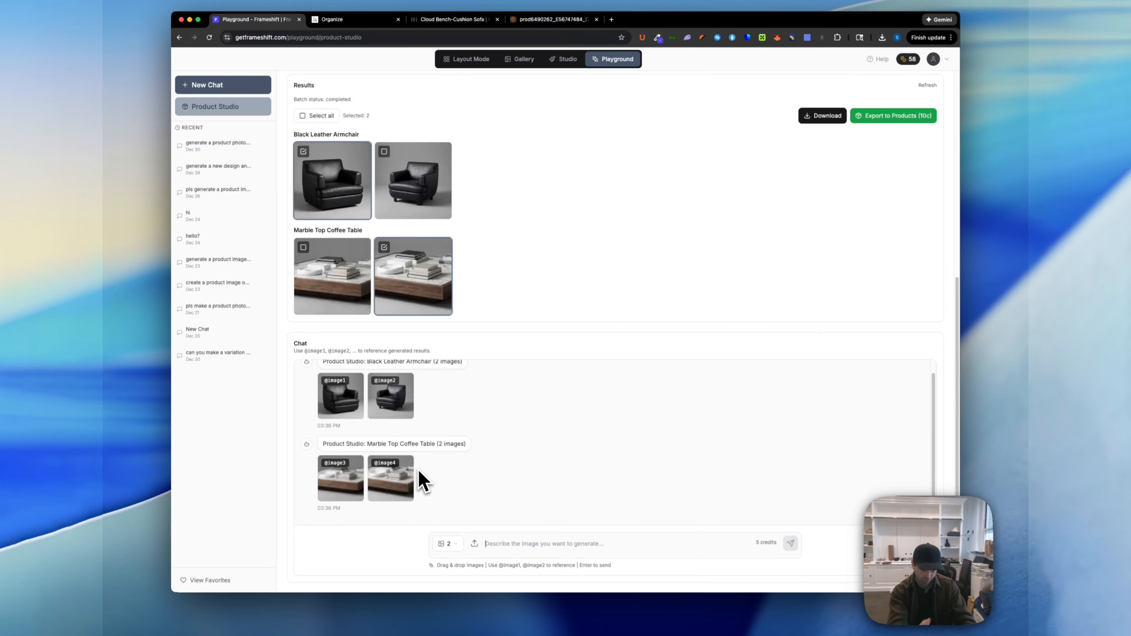
type("@image2 change leather color to deep blue")
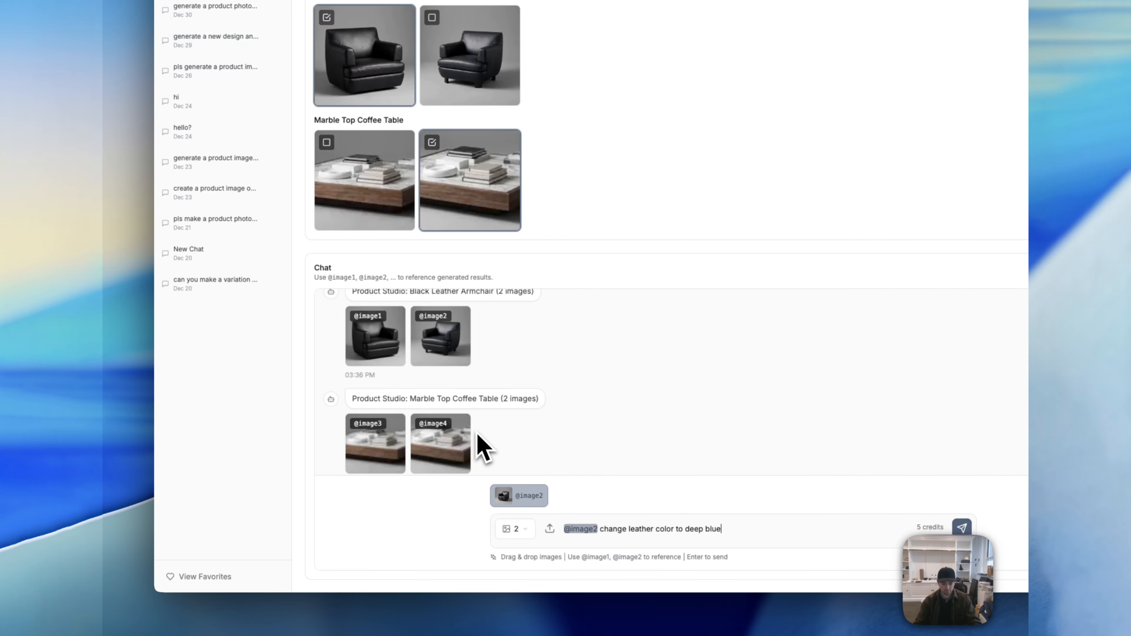
left_click(515, 529)
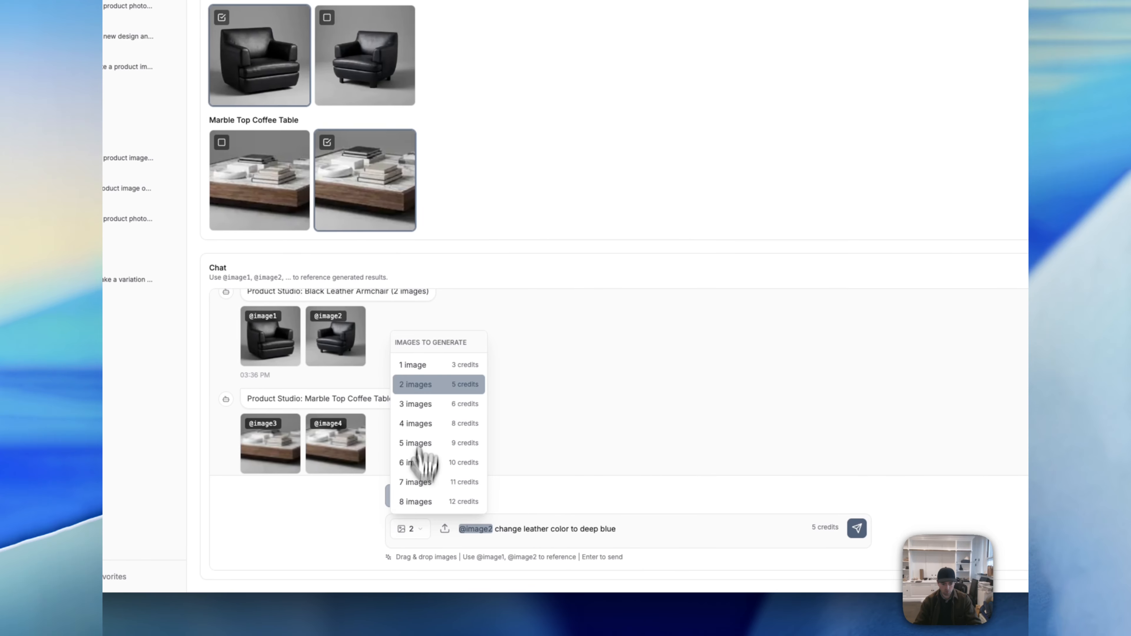
left_click(424, 366)
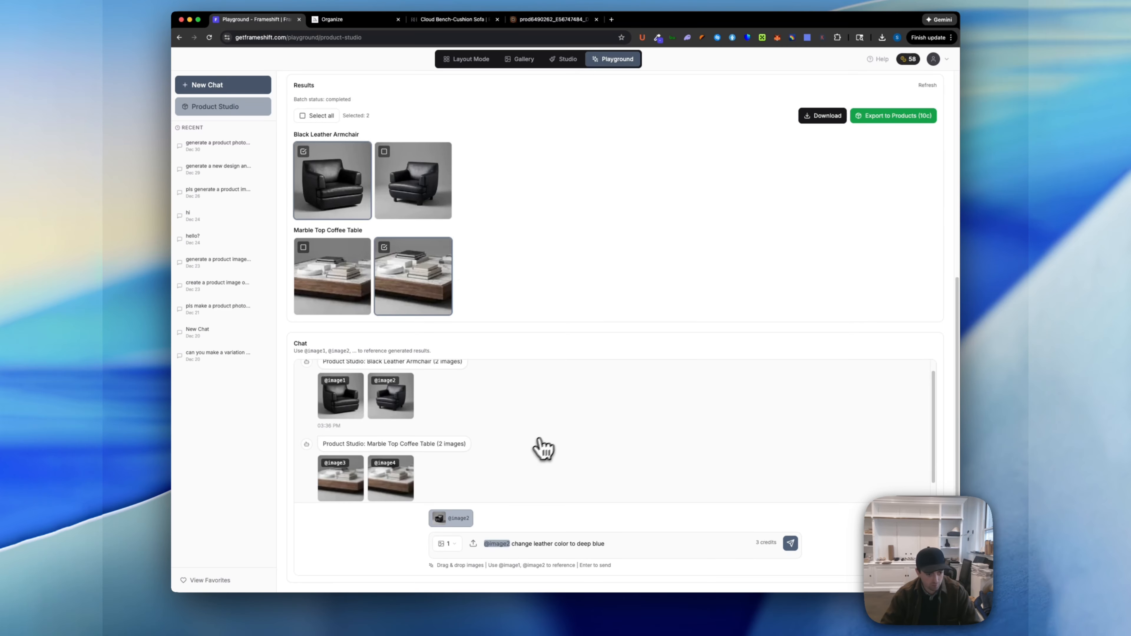
Step: Return to Layout Mode, open room 14 and view its latest P3 Refined render in fullscreen
left_click(260, 112)
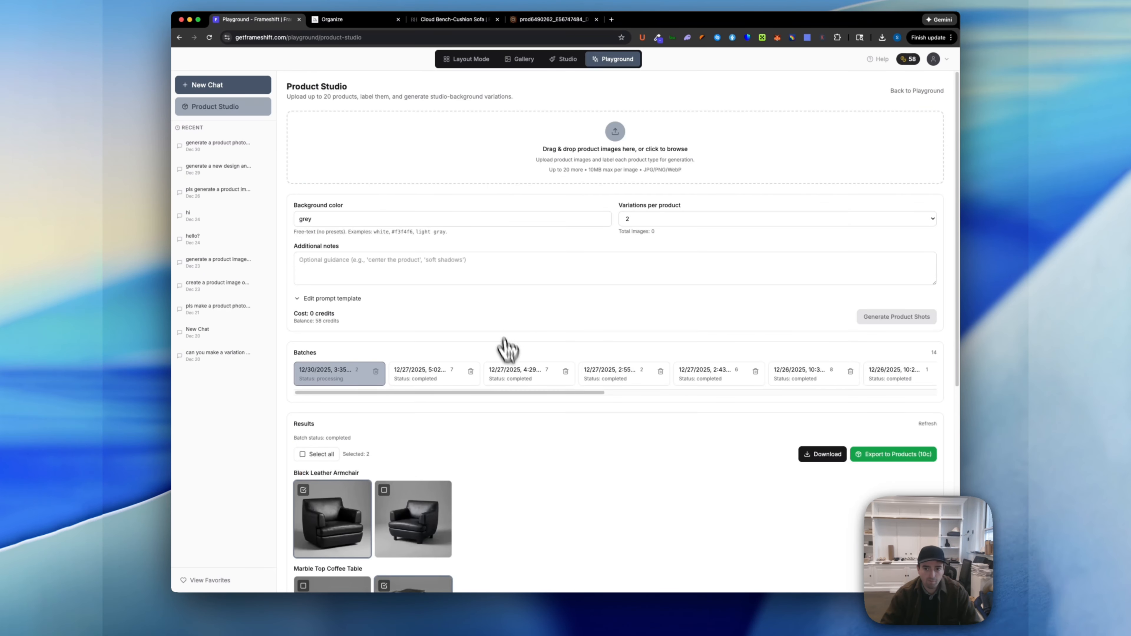
left_click(465, 61)
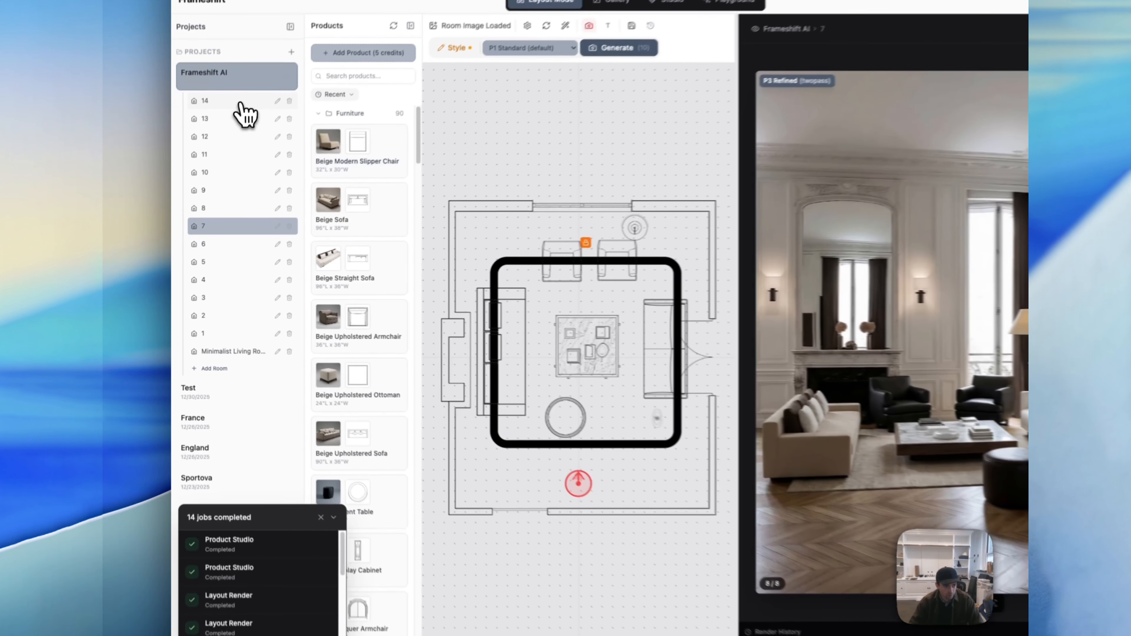
left_click(245, 111)
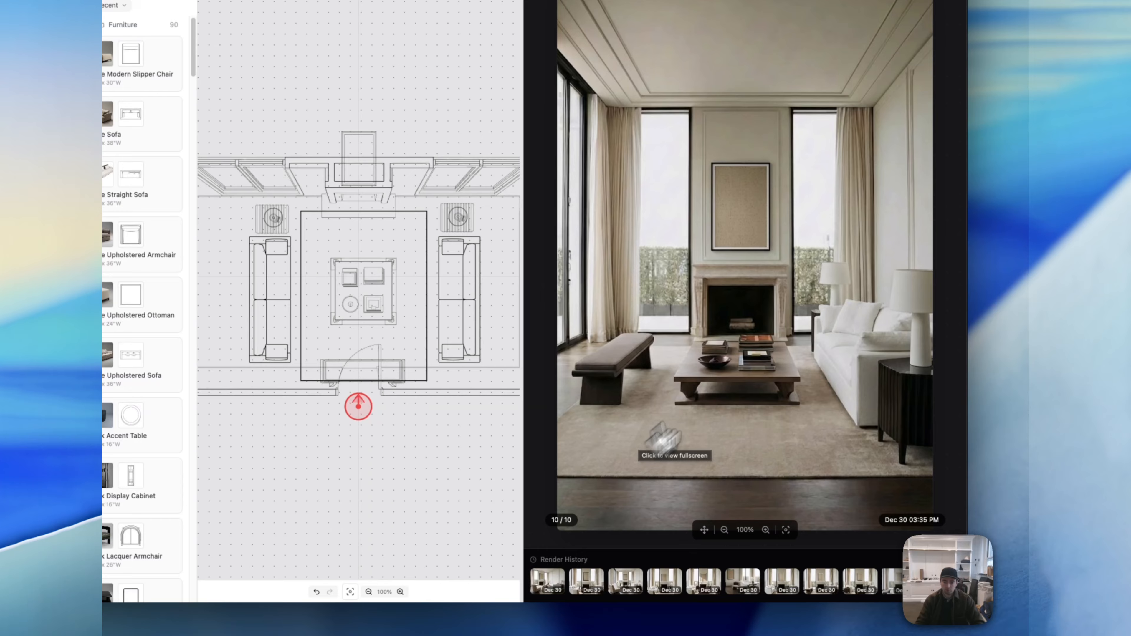
left_click(813, 309)
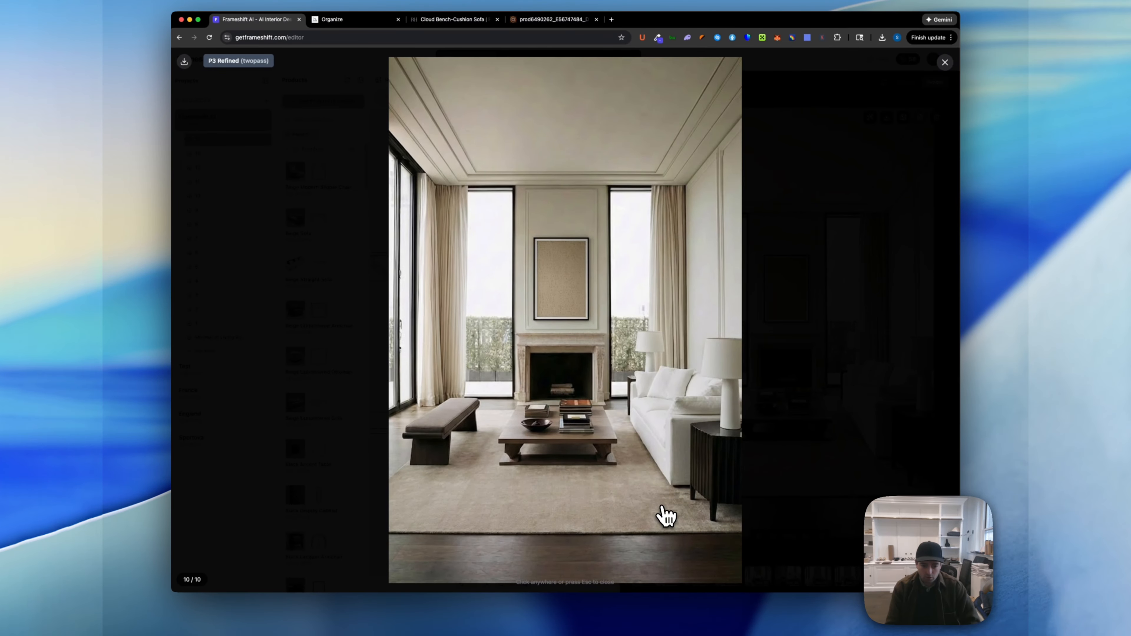
Step: Compare room 14's renders across the P1 to P5 presets in fullscreen, ending on the latest P3 Refined one
key("Left")
key("Left")
key("Left")
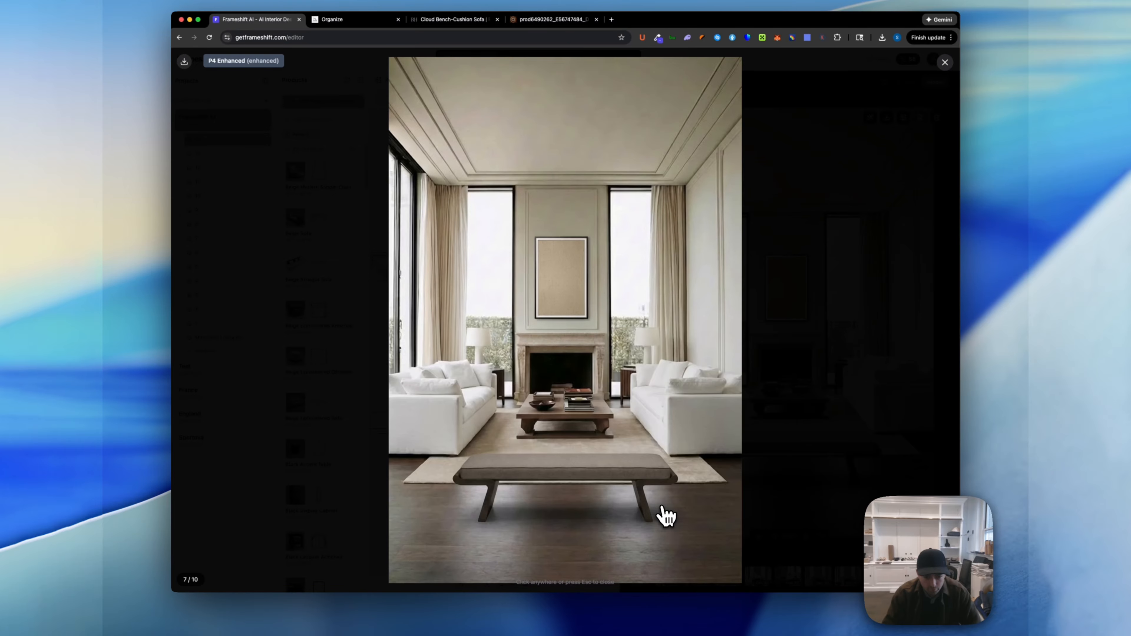
key("Left")
key("Right")
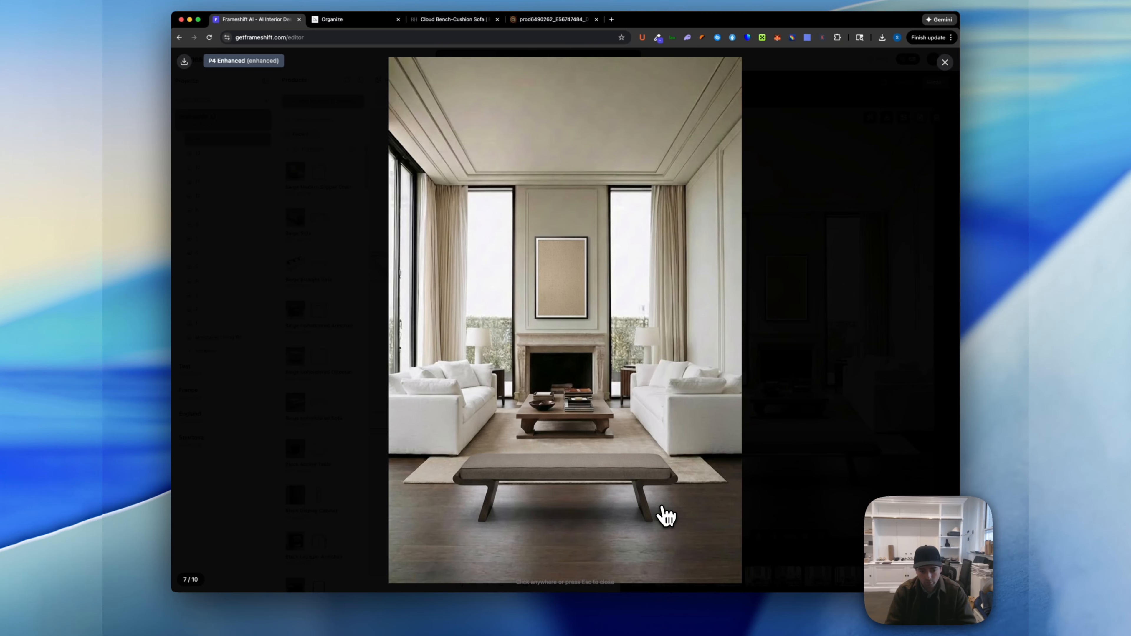
key("Right")
key("Right")
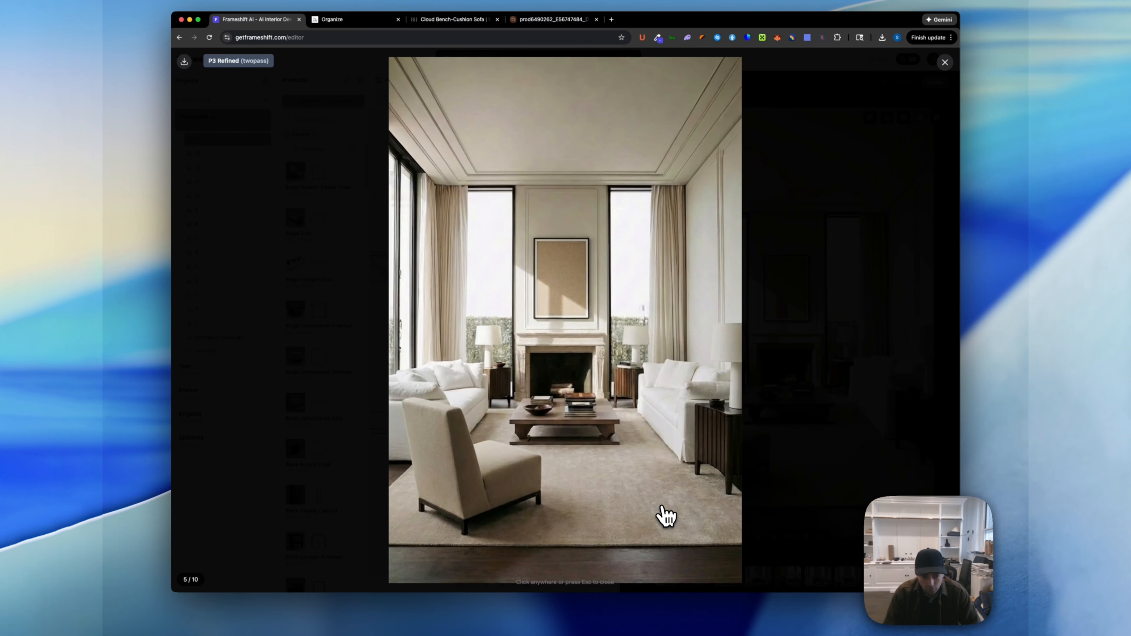
key("Left")
key("Left")
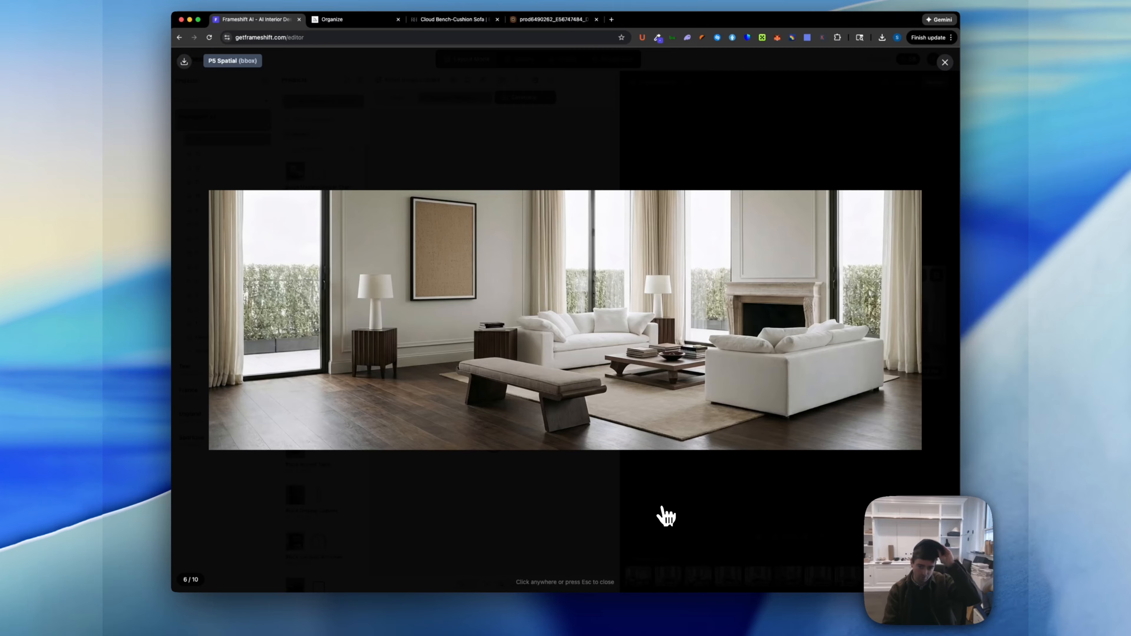
key("Right")
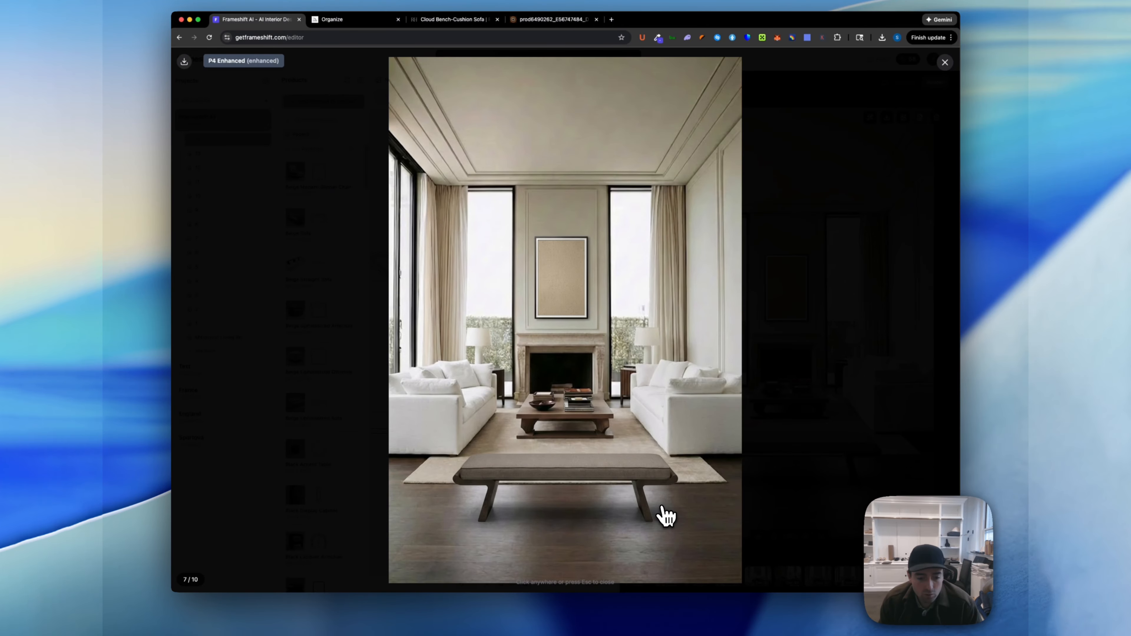
key("Right")
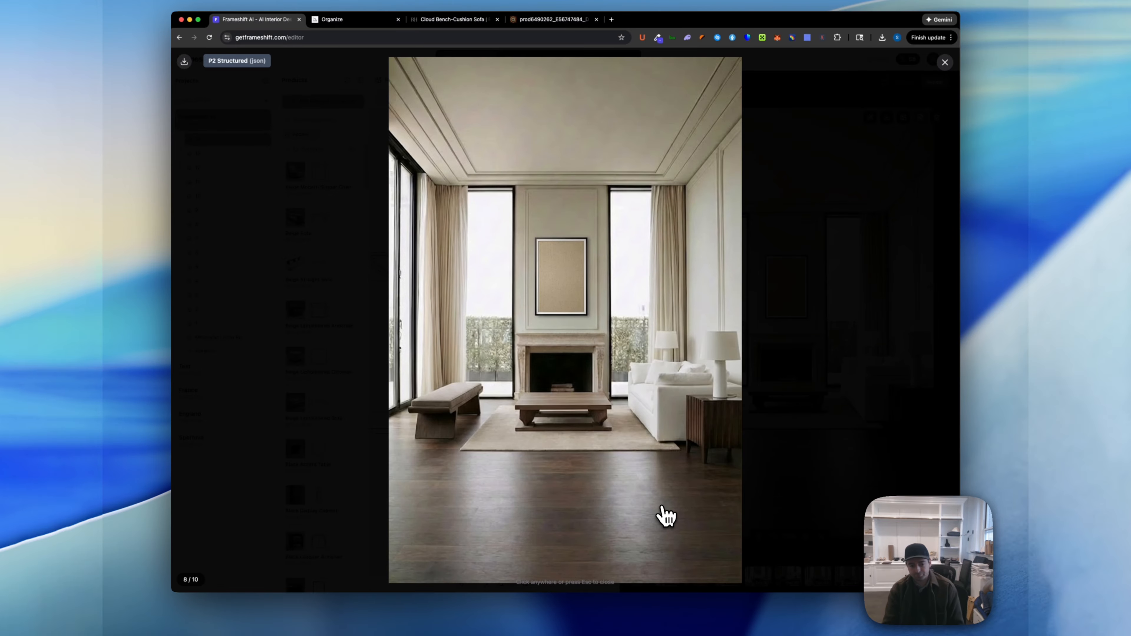
key("Right")
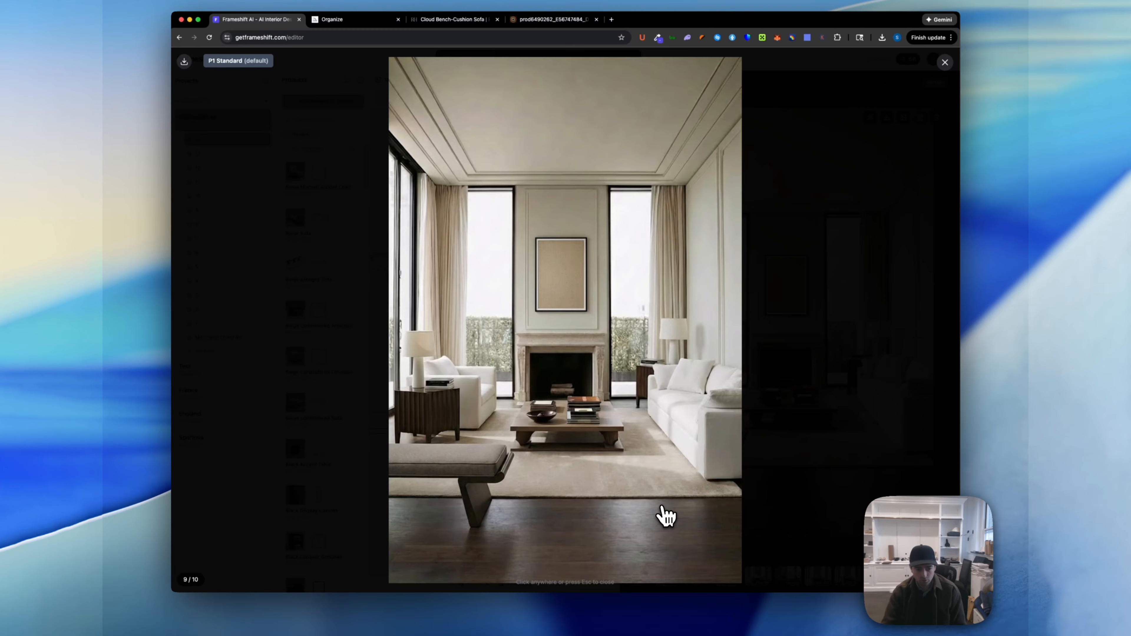
key("Right")
key("Left")
key("Right")
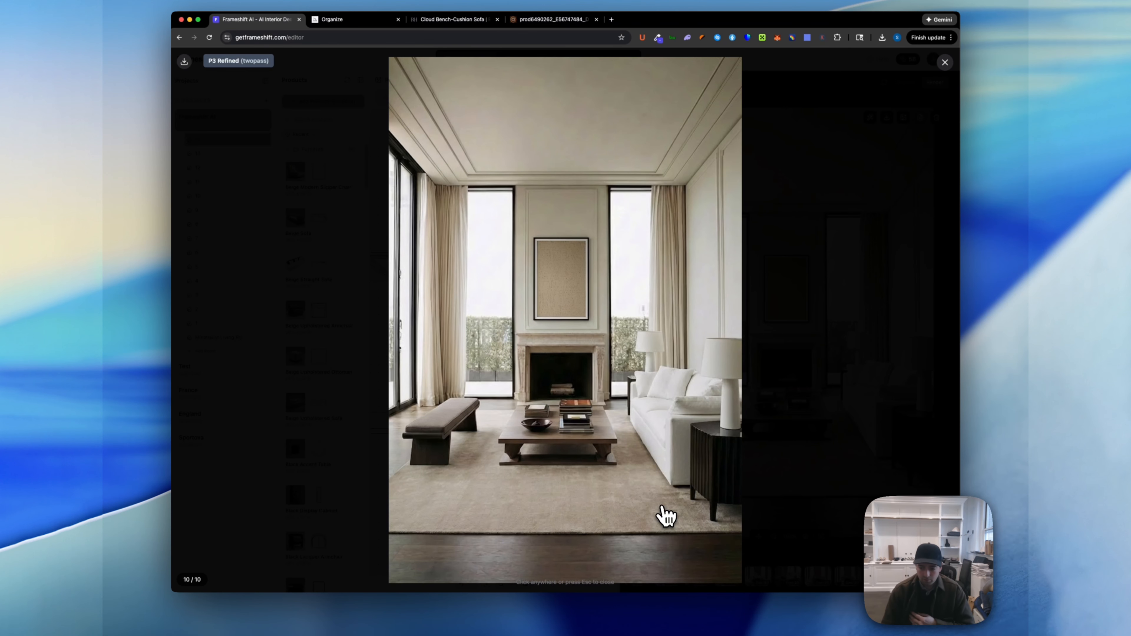
left_click(665, 516)
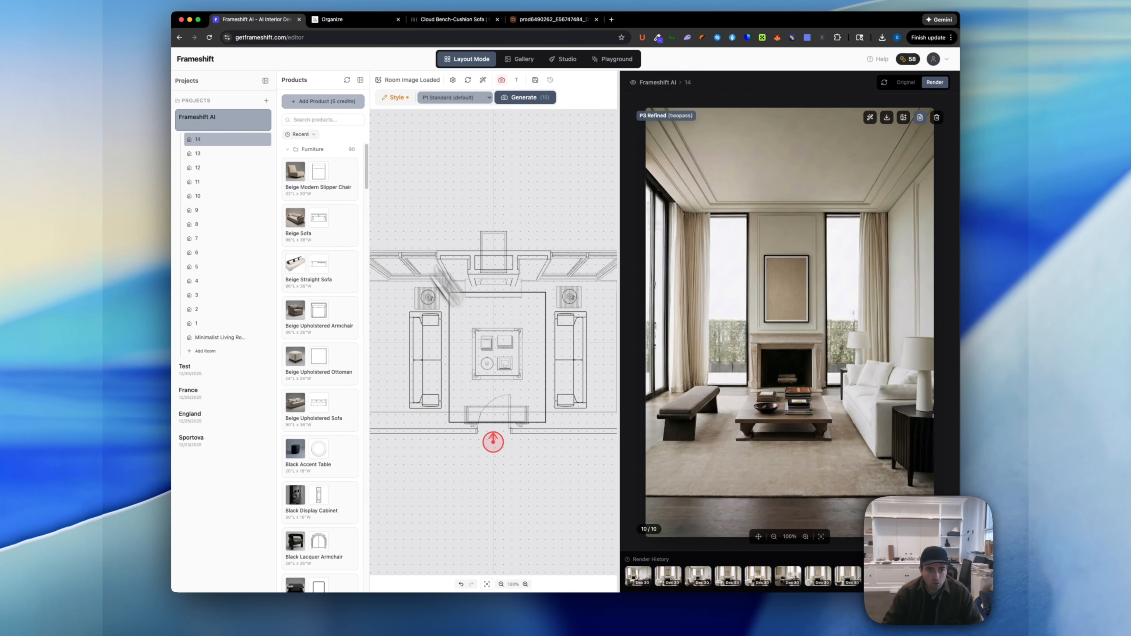
Step: Go to the getframeshift.com home page and look over its introduction and the before/after room preview
left_click_drag(288, 40, 342, 39)
key("BackSpace")
key("Return")
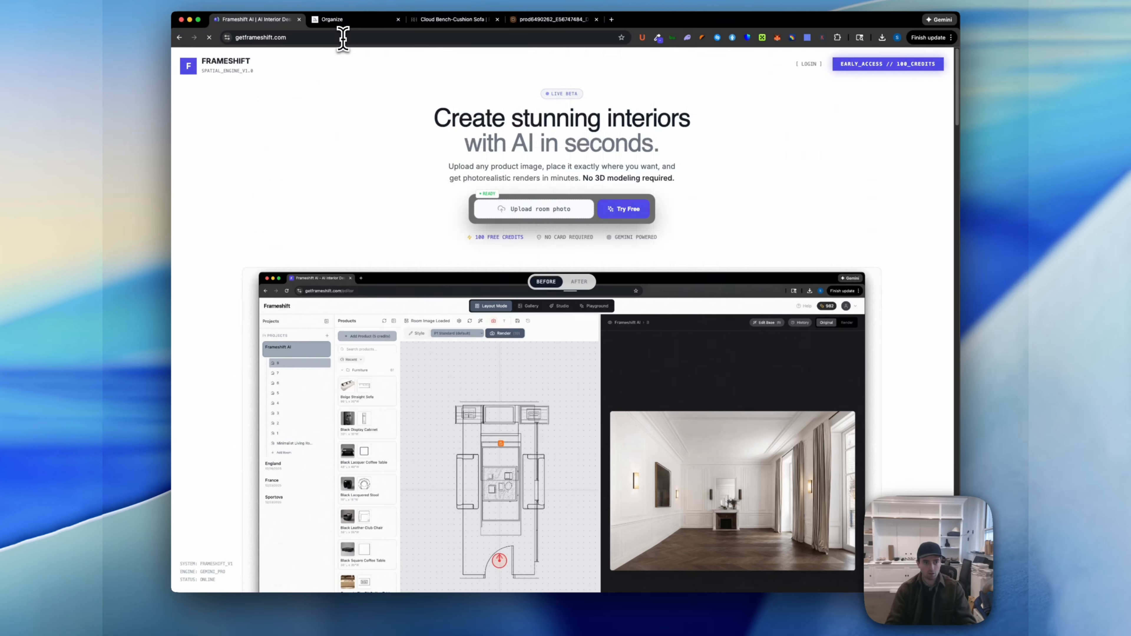
scroll(231, 363, "down", 4)
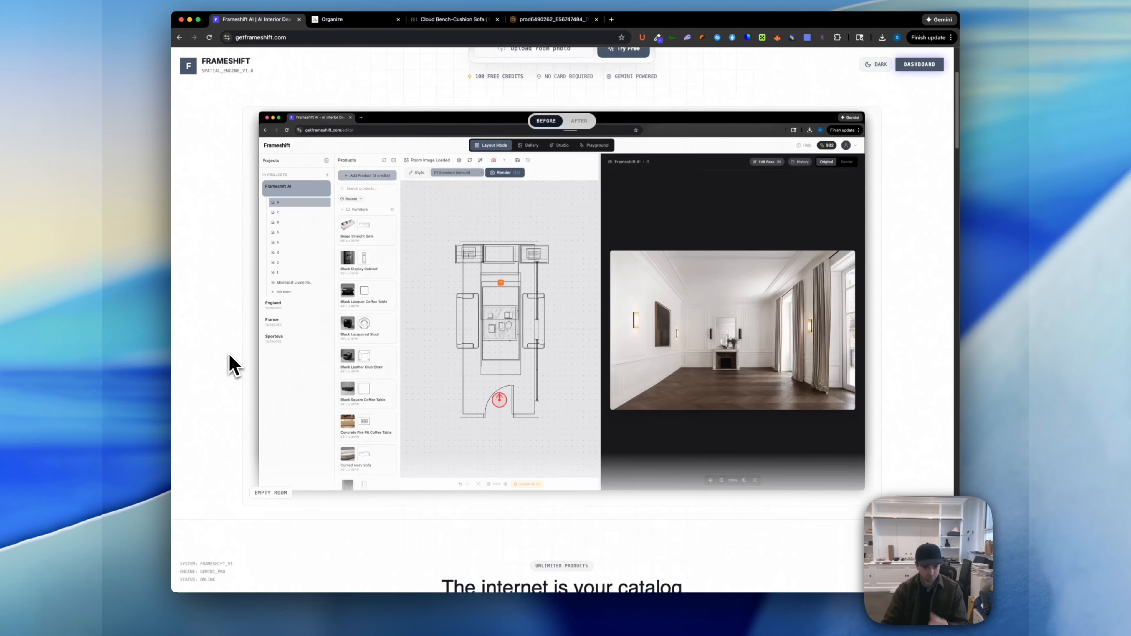
scroll(463, 298, "up", 4)
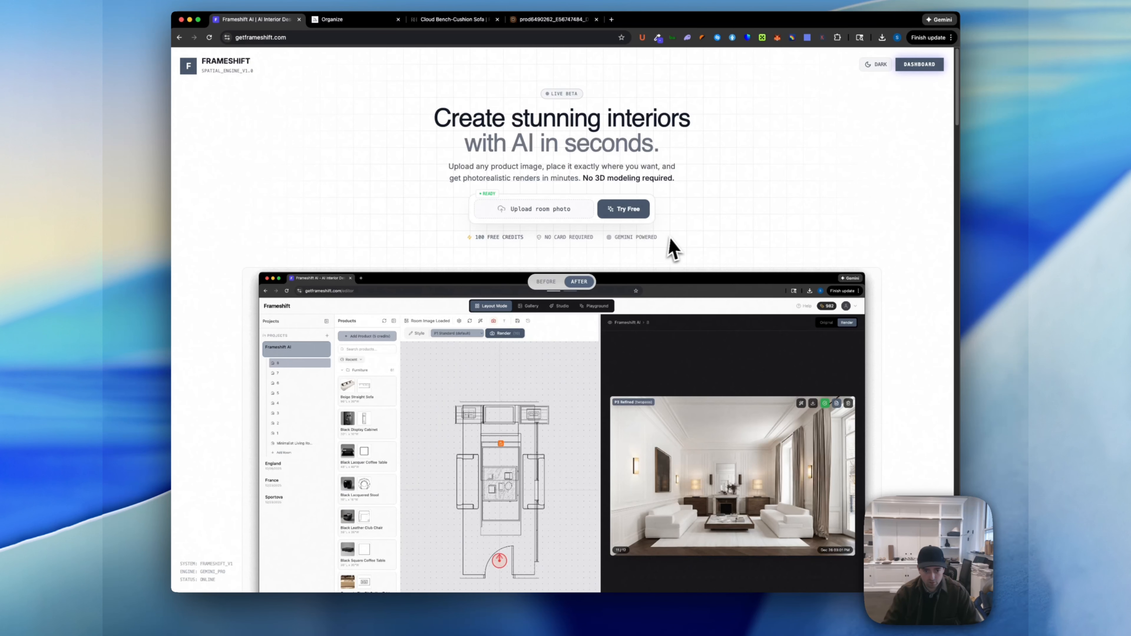
scroll(883, 402, "down", 1)
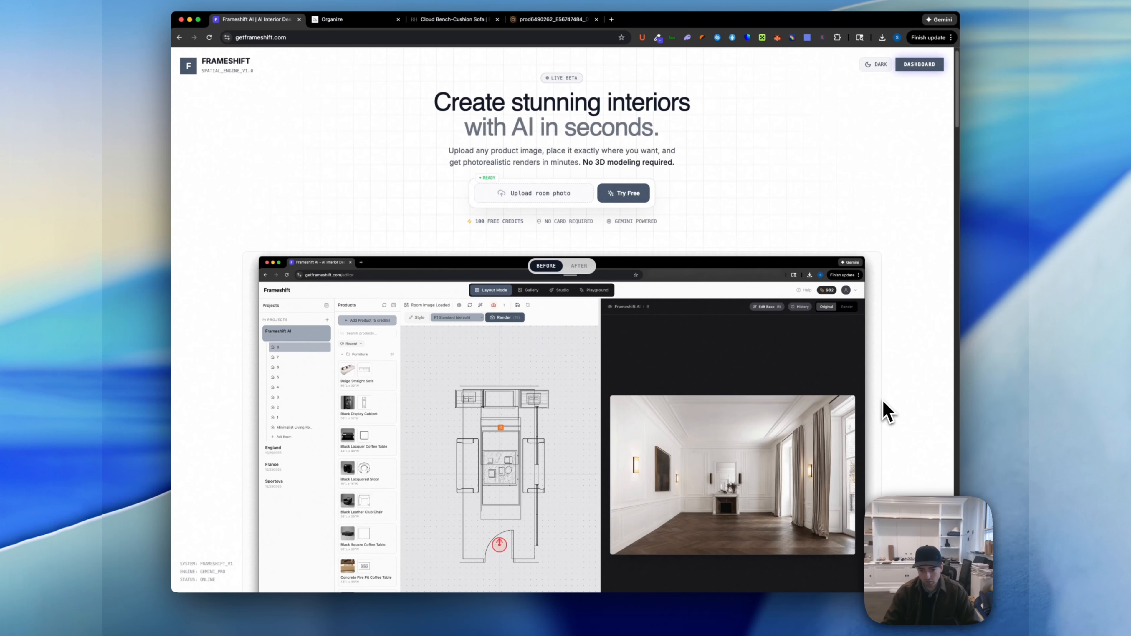
scroll(886, 412, "down", 2)
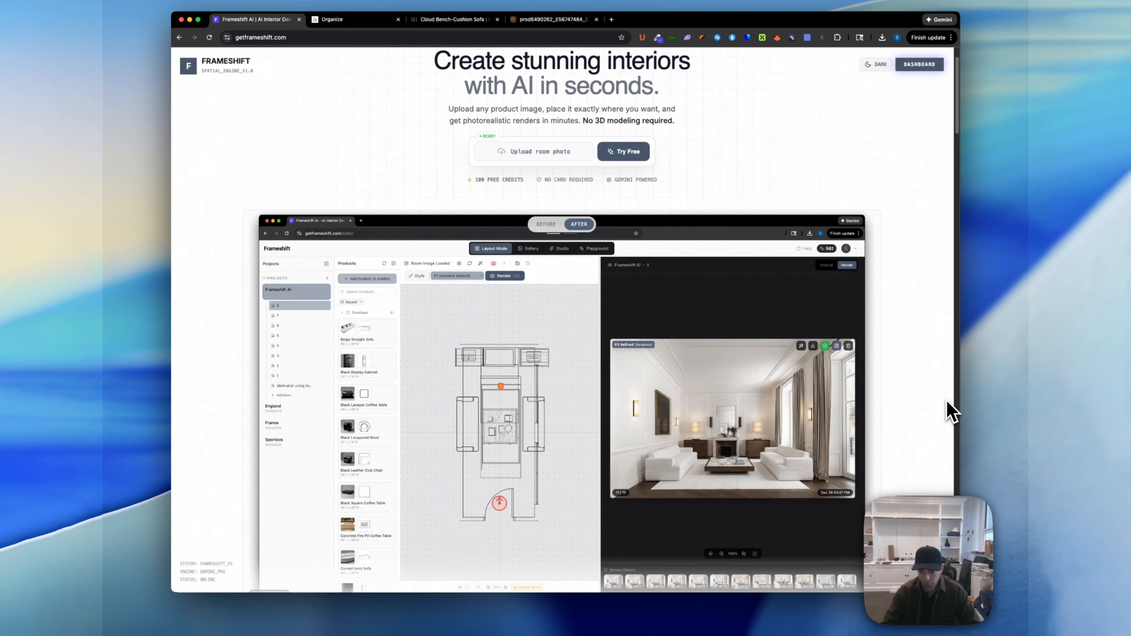
Step: Look through the home page's catalog section and examine the monthly Starter, Pro and Agency plans in the pricing section
scroll(950, 412, "down", 20)
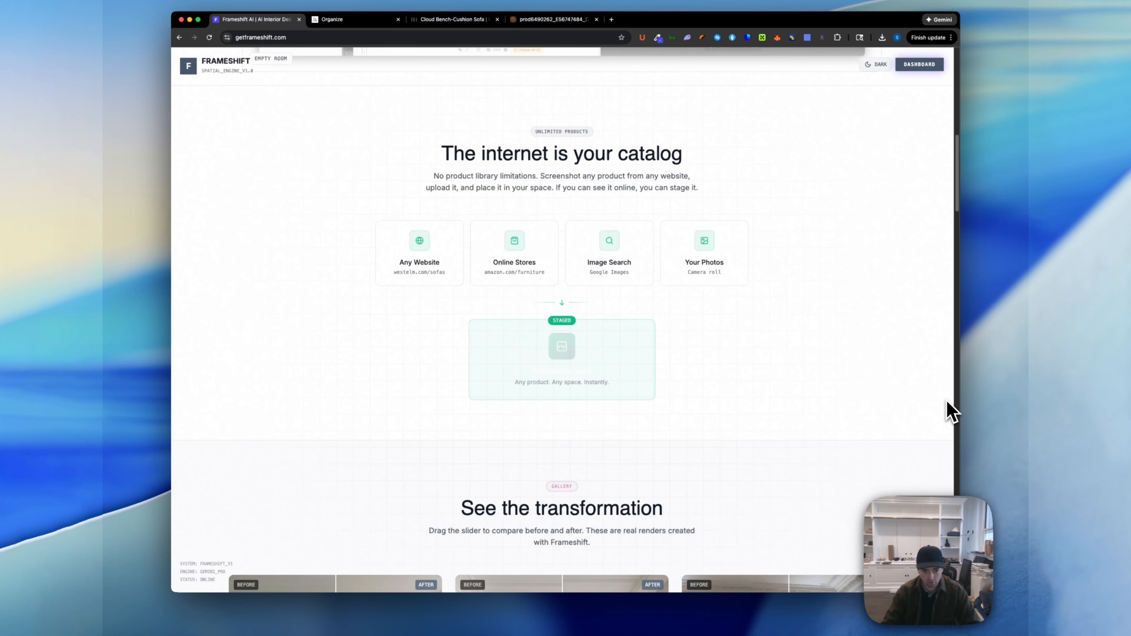
scroll(948, 406, "down", 20)
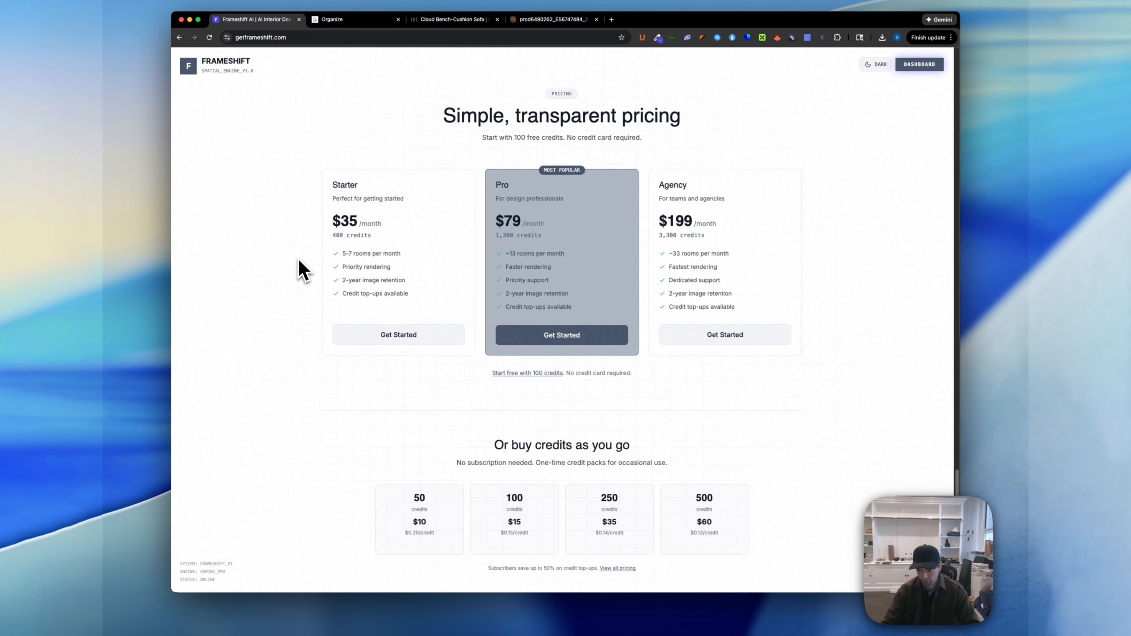
triple_click(333, 236)
left_click(333, 236)
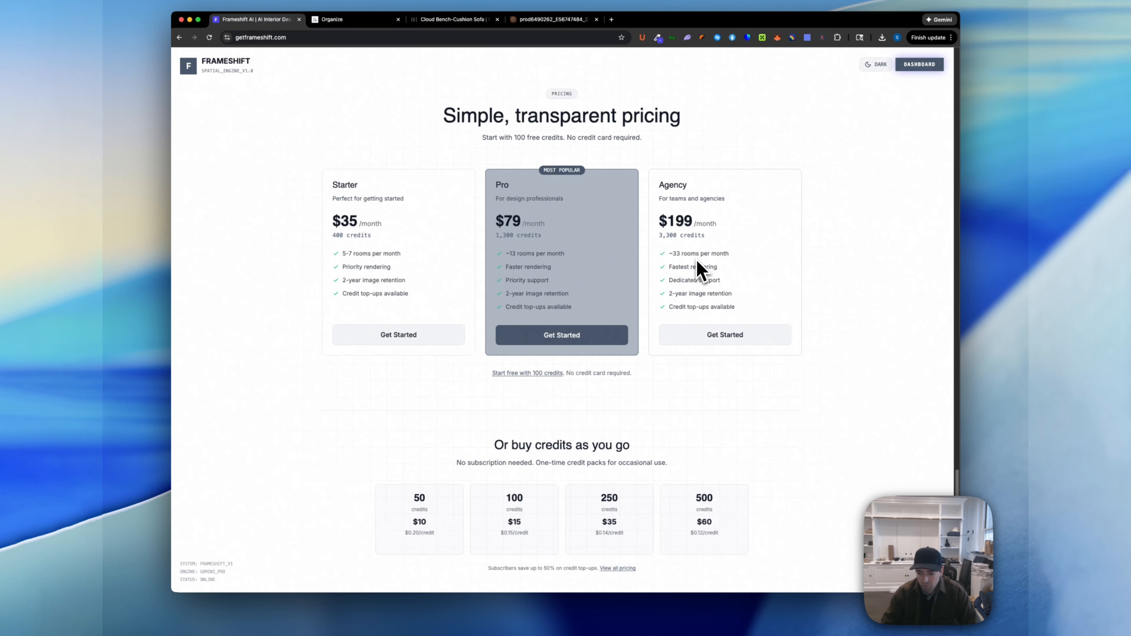
Step: Review the one-time credit packs and the end of the home page, and return to the before/after room preview below the introduction
scroll(694, 294, "down", 1)
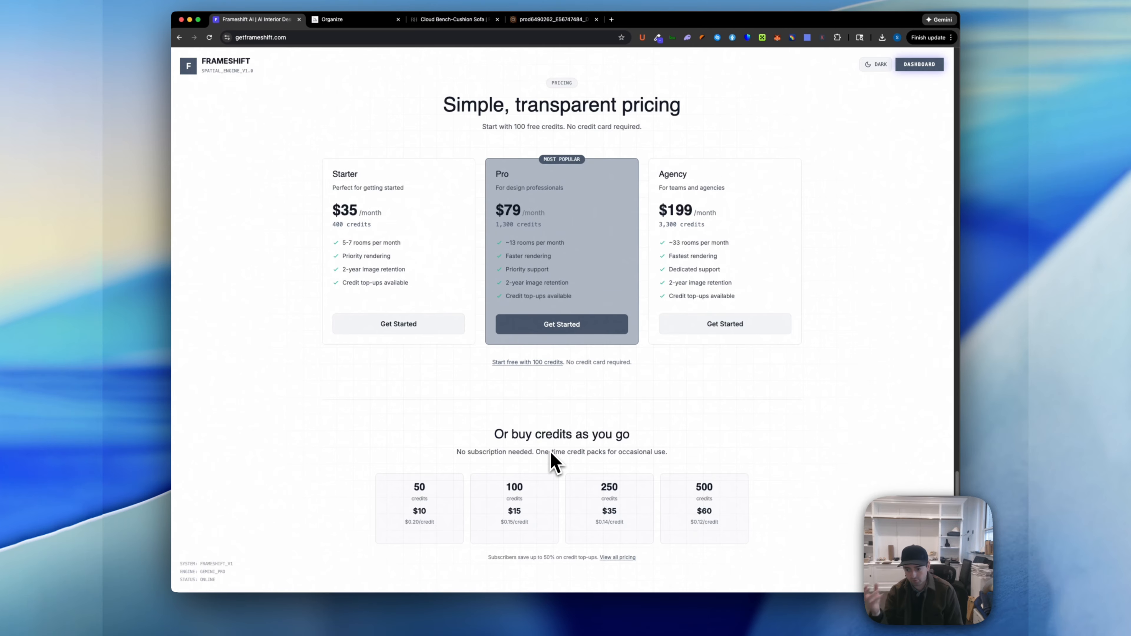
mouse_move(520, 537)
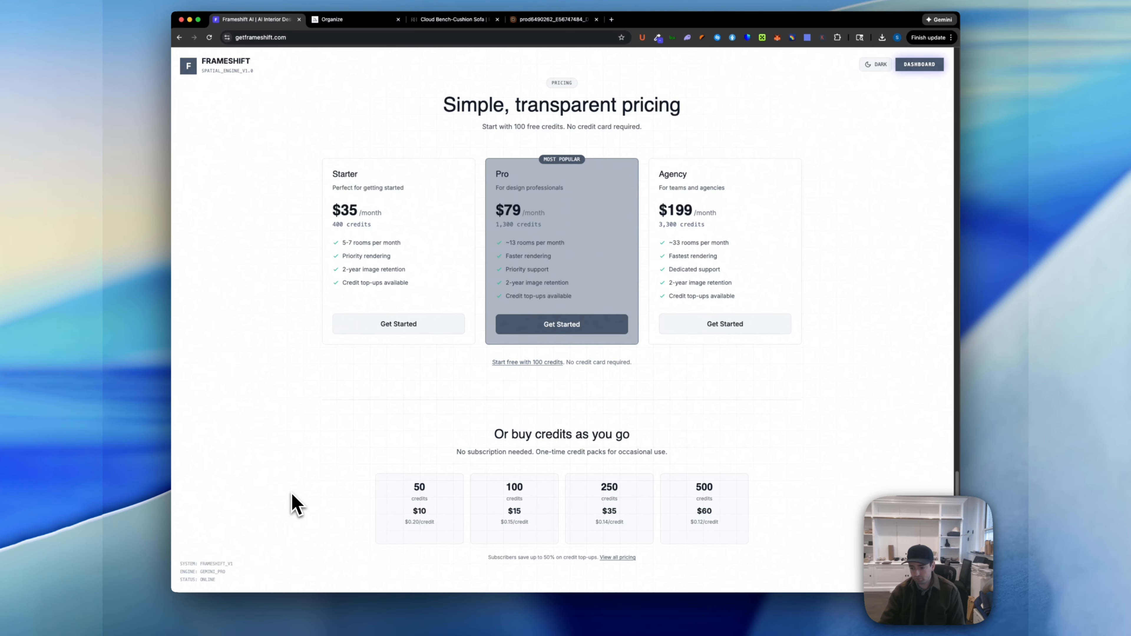
scroll(296, 506, "down", 1)
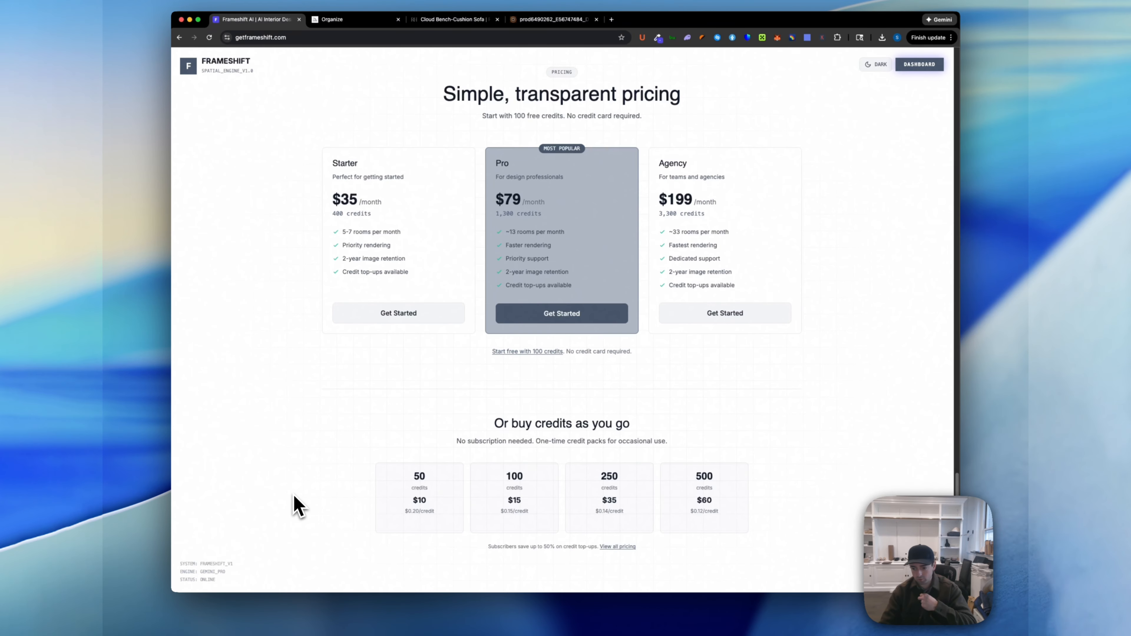
scroll(298, 504, "down", 6)
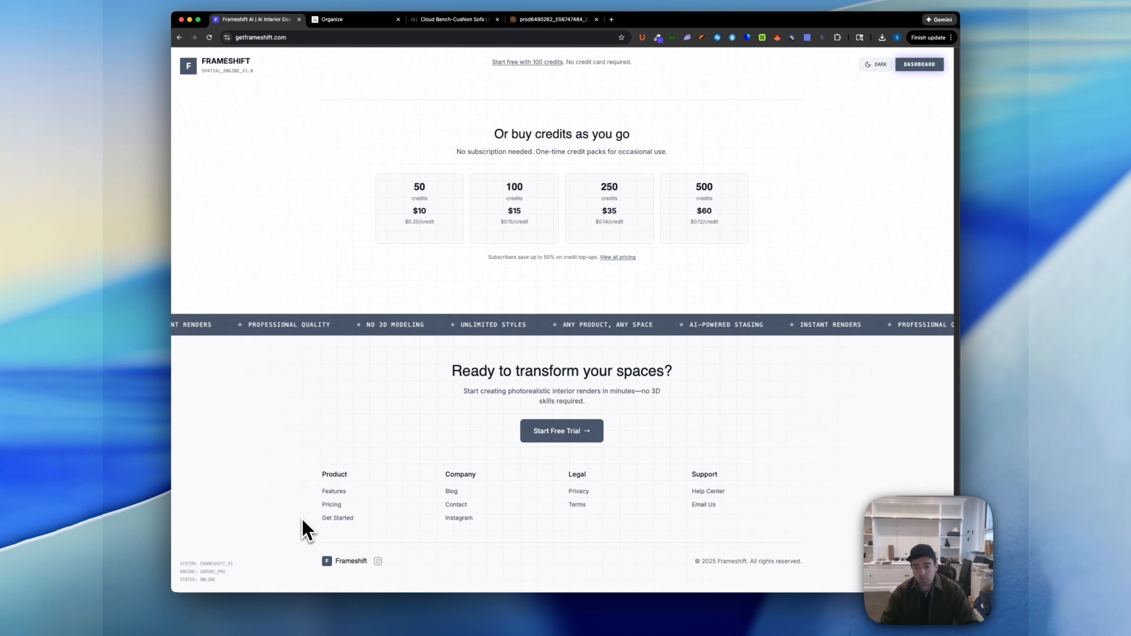
scroll(299, 521, "up", 20)
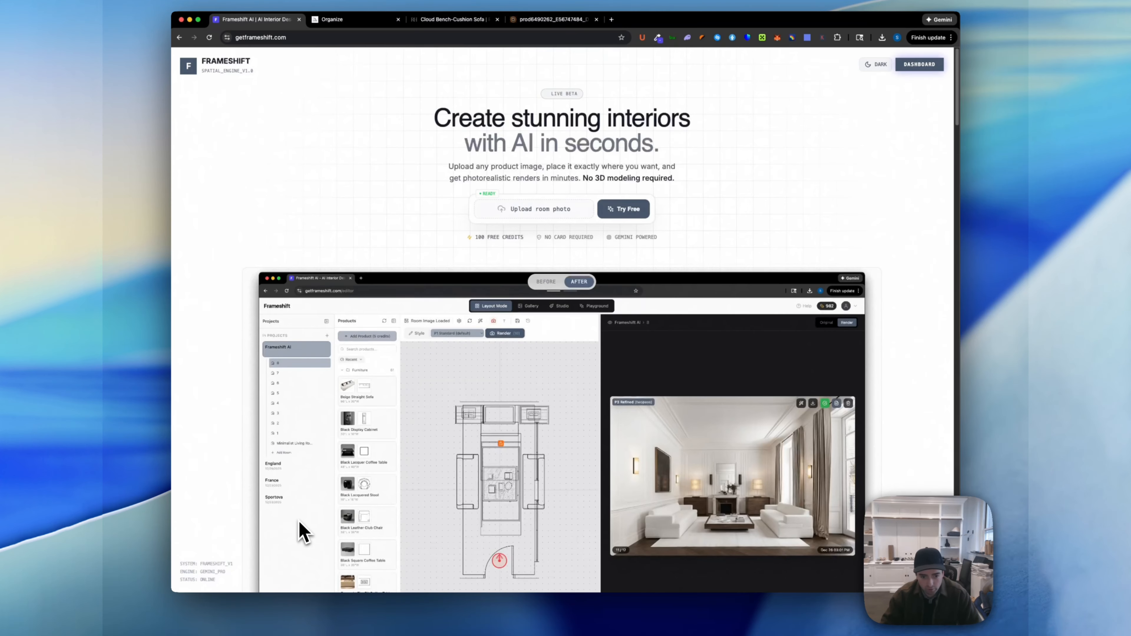
scroll(303, 531, "down", 3)
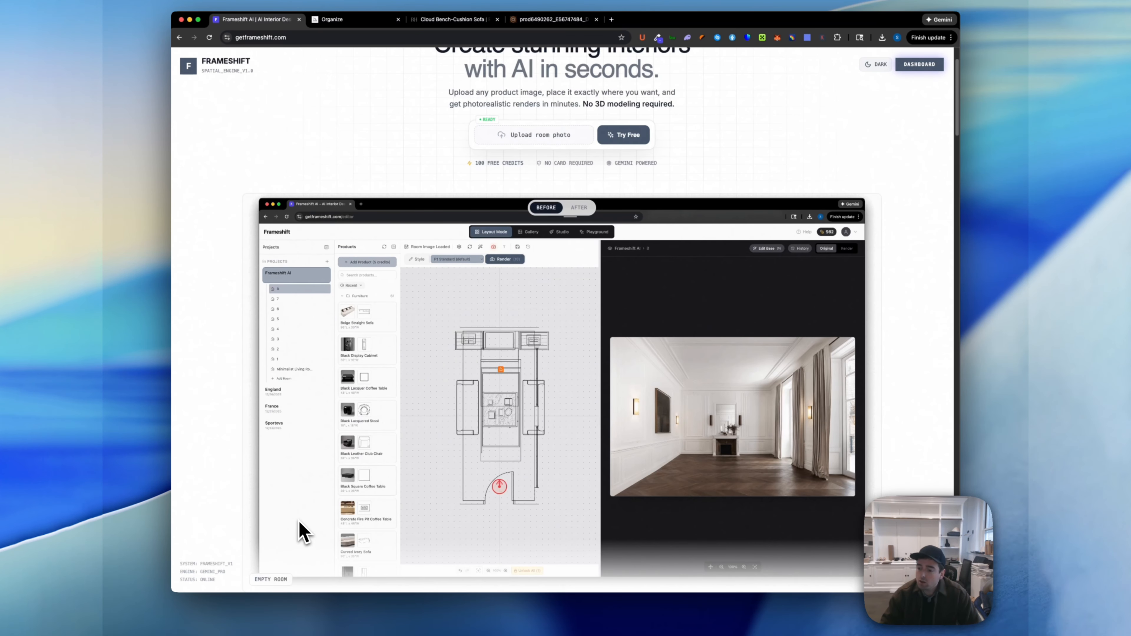